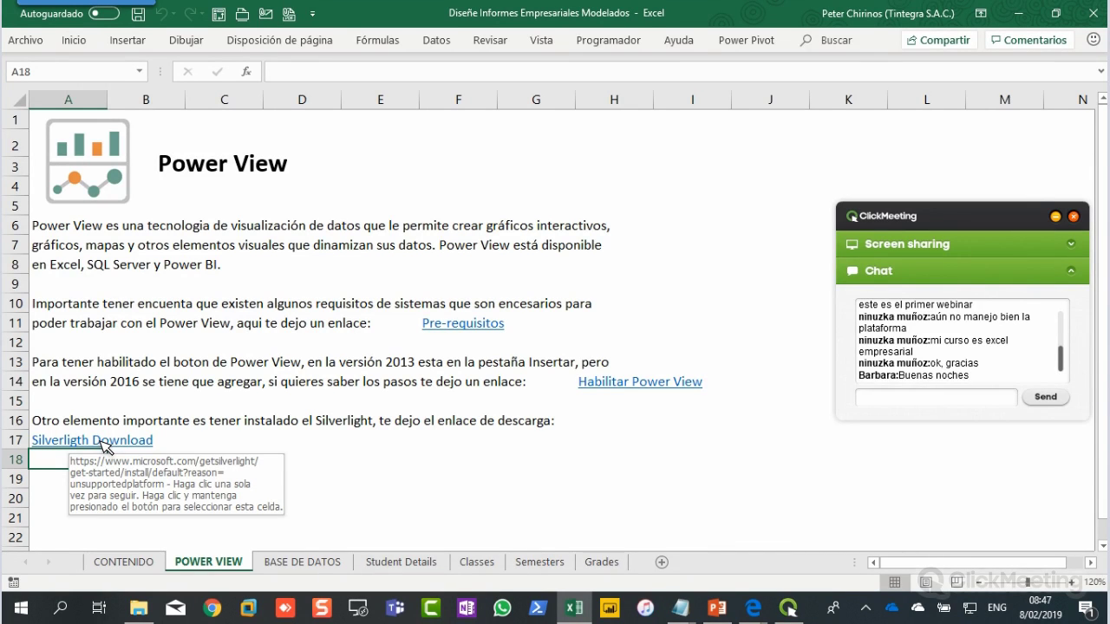
# Step: Switch to the BASE DE DATOS sheet and expand the collapsed ribbon
pyautogui.click(333, 468)
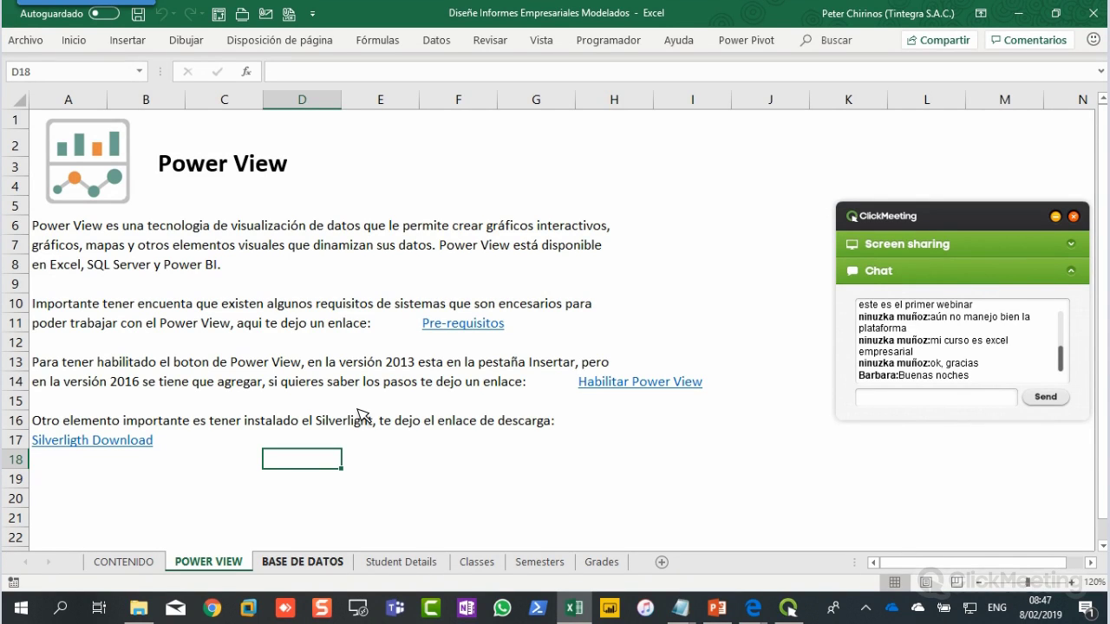
pyautogui.hotkey('ctrl', 'pagedown')
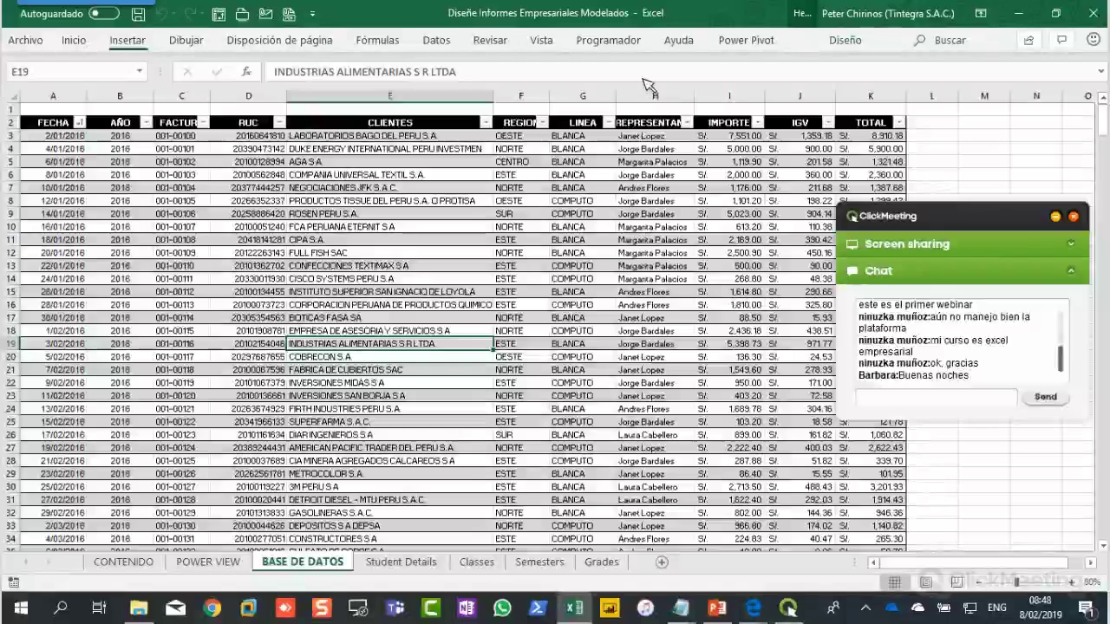
pyautogui.hotkey('ctrl', 'F1')
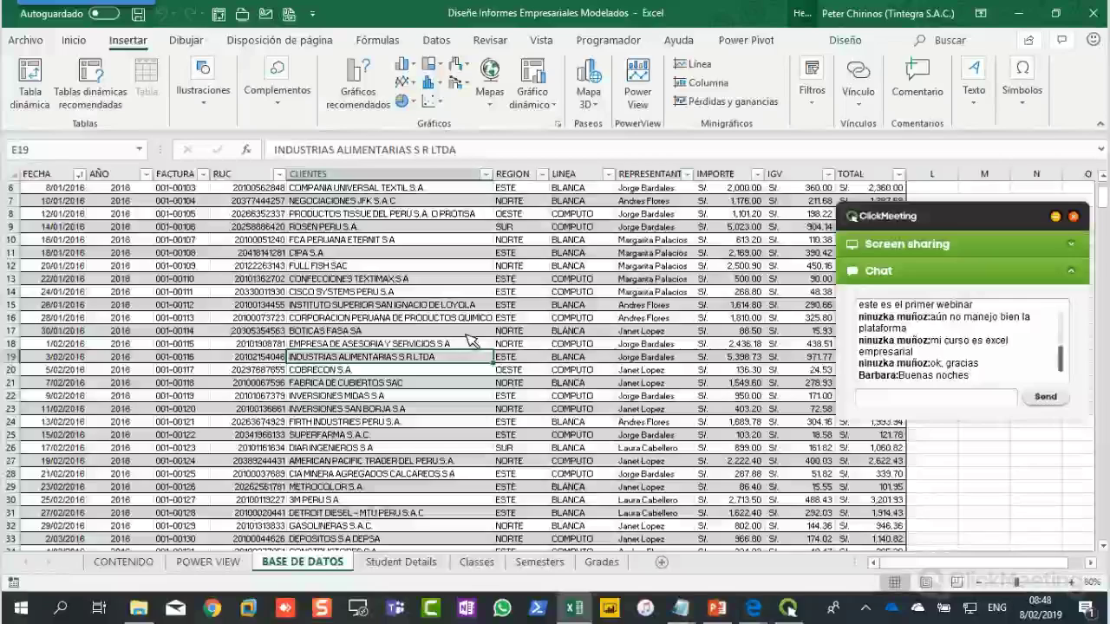
# Step: Insert a Power View report based on the sales table in the BASE DE DATOS sheet
pyautogui.scroll(2, 468, 338)
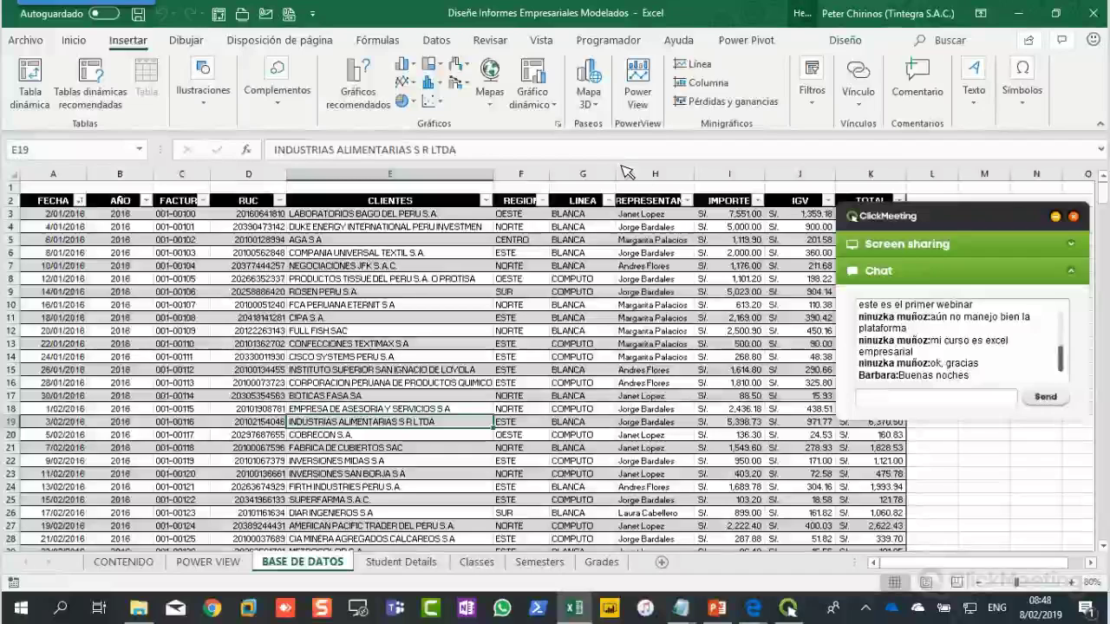
pyautogui.press('Up')
pyautogui.press('Up')
pyautogui.press('Up')
pyautogui.press('Up')
pyautogui.press('Up')
pyautogui.press('Up')
pyautogui.press('Up')
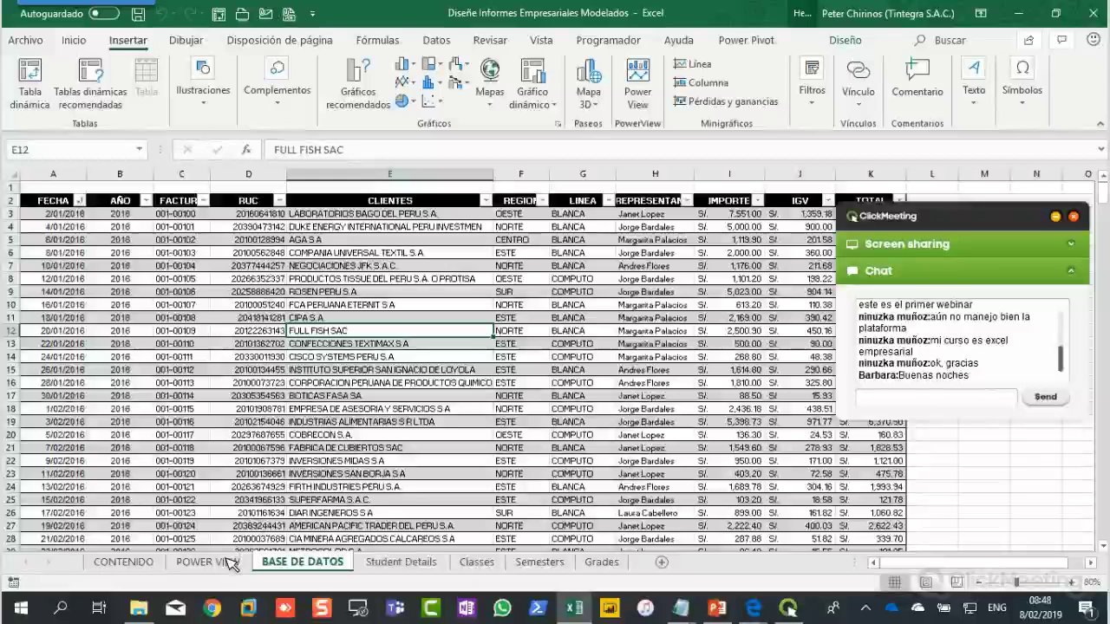
pyautogui.hotkey('ctrl', 'pageup')
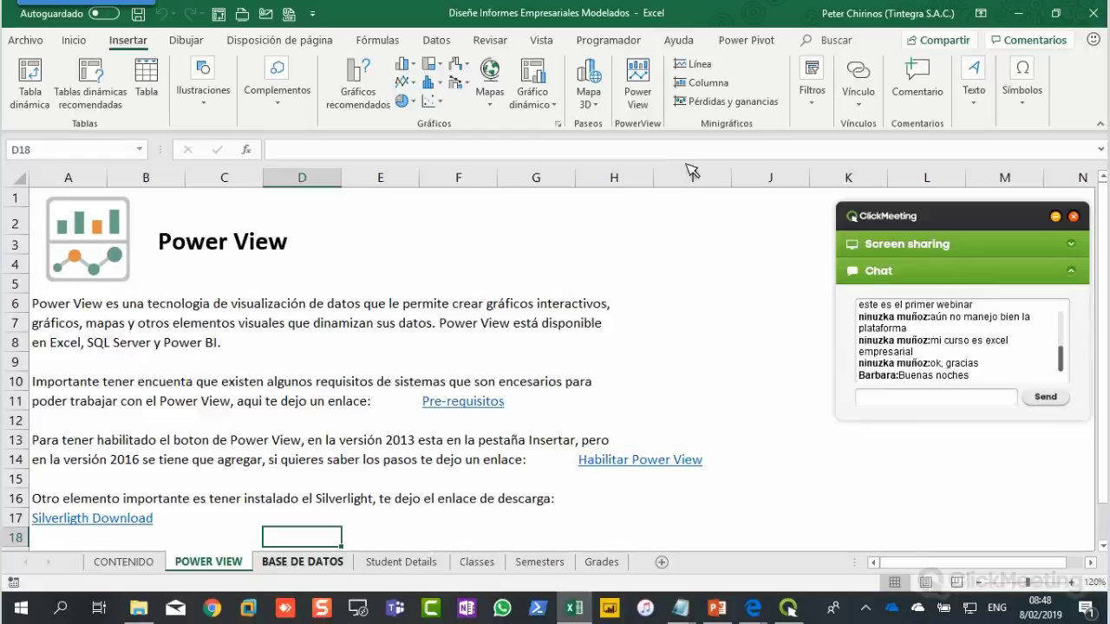
pyautogui.hotkey('ctrl', 'pagedown')
pyautogui.click(646, 93)
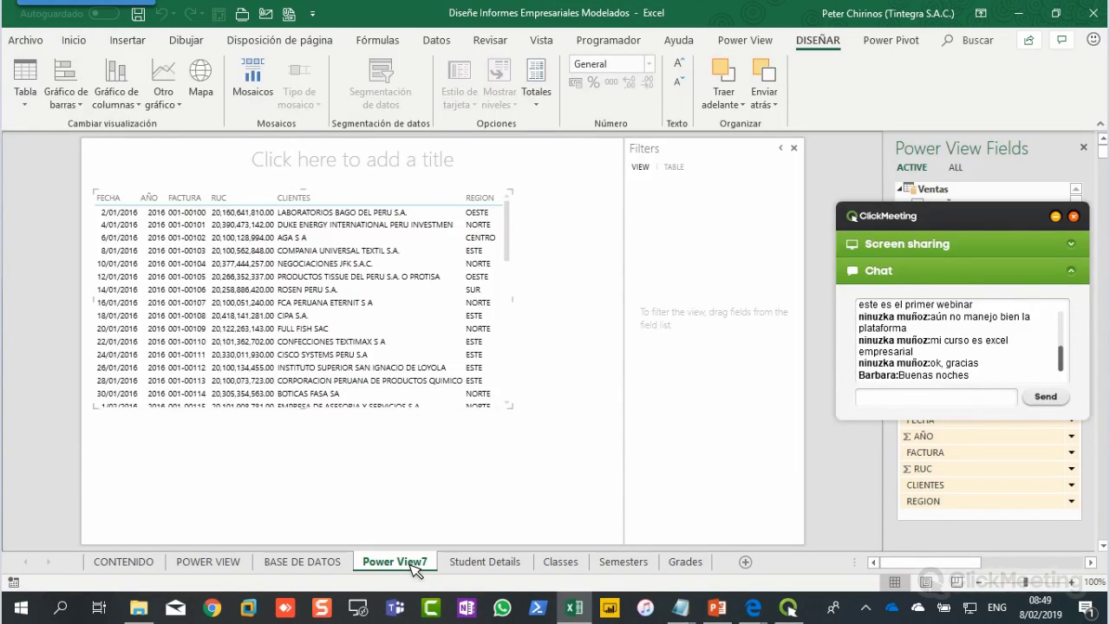
# Step: Return to the new Power View sheet, collapse the ClickMeeting chat and move its panel clear of the field list
pyautogui.click(230, 568)
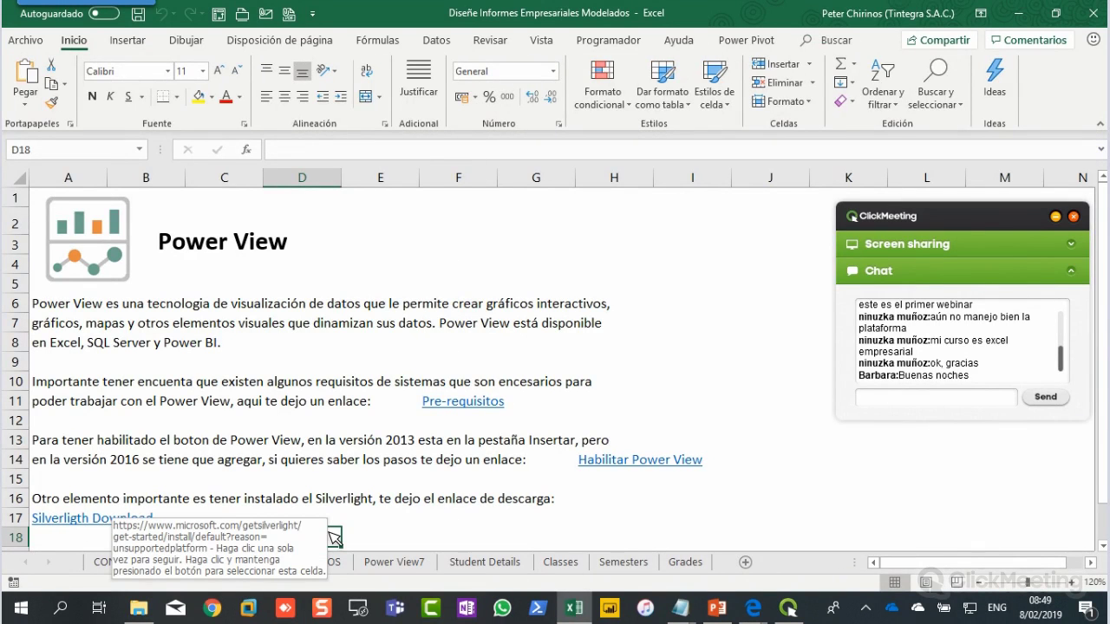
pyautogui.click(387, 565)
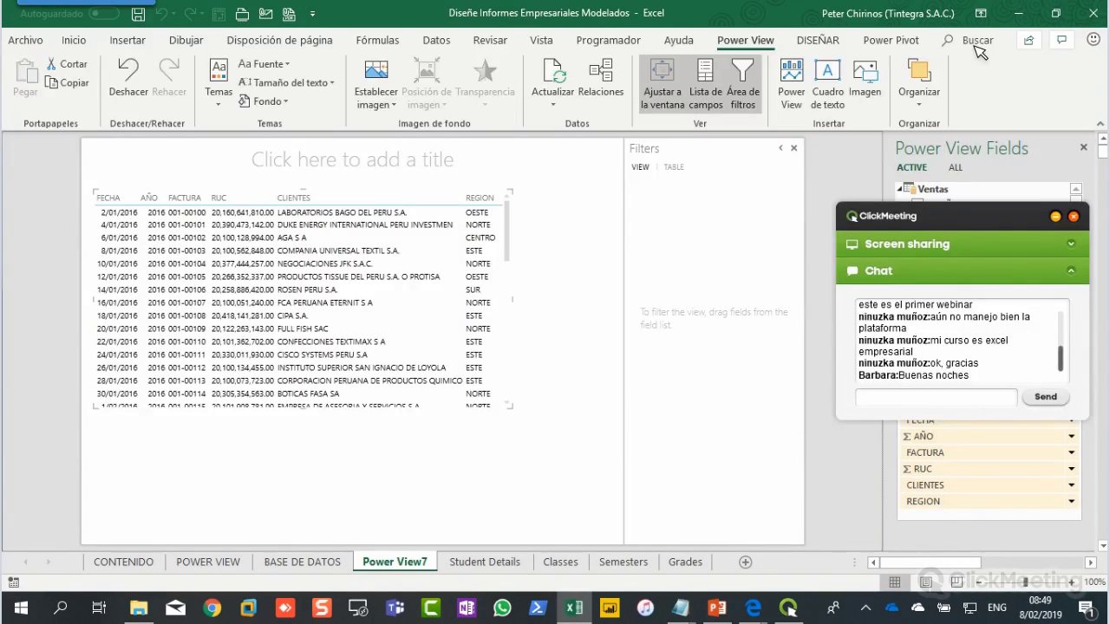
pyautogui.moveTo(980, 52); pyautogui.dragTo(767, 359)
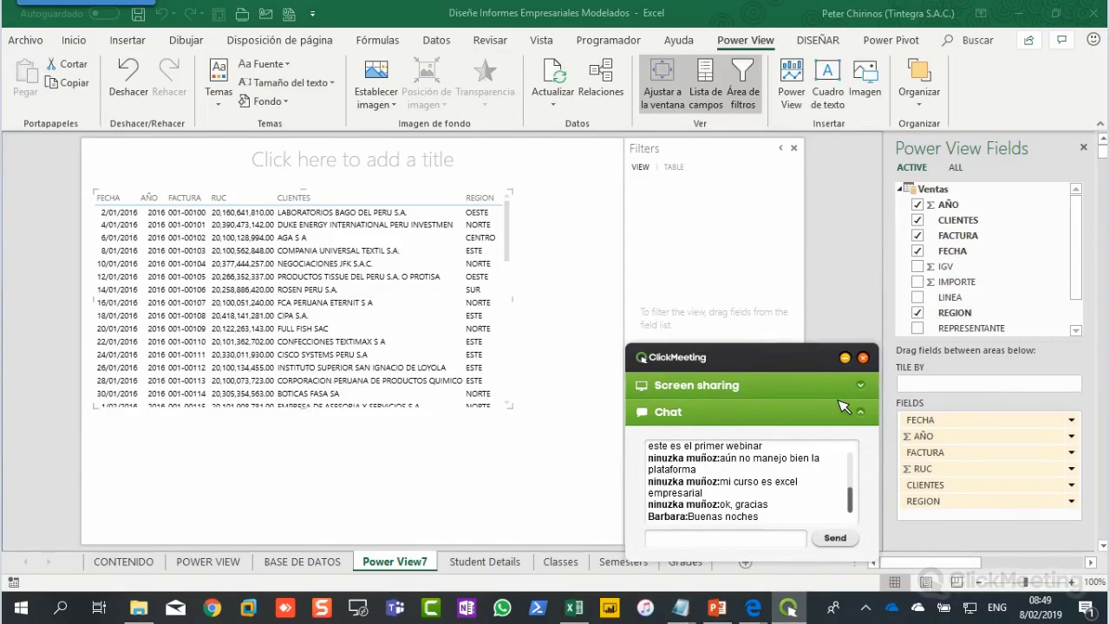
pyautogui.click(861, 390)
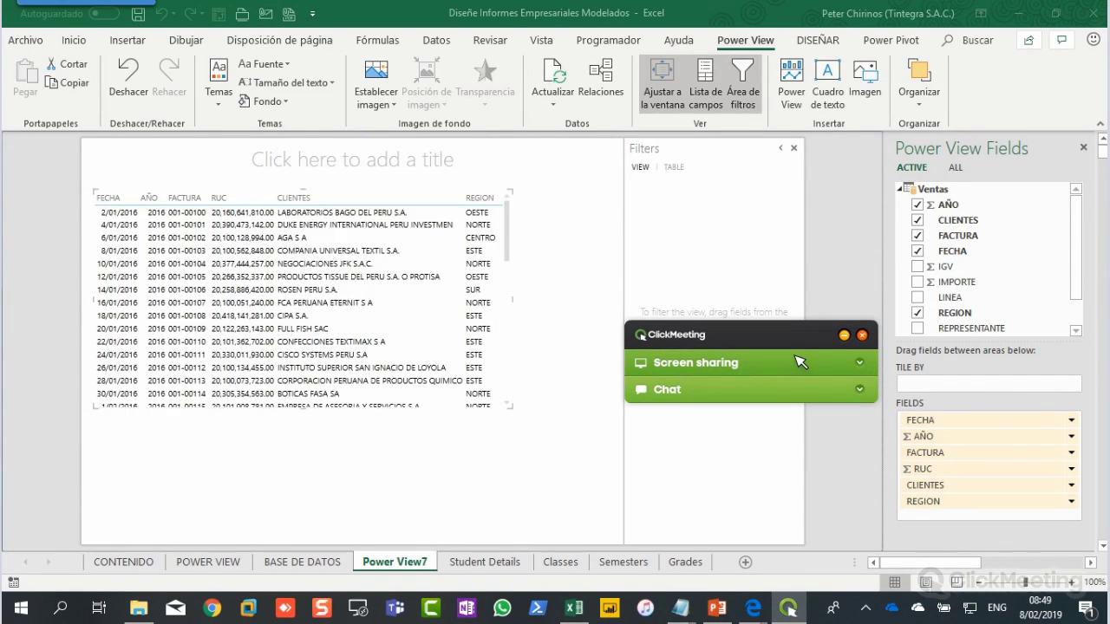
pyautogui.moveTo(797, 339); pyautogui.dragTo(419, 130)
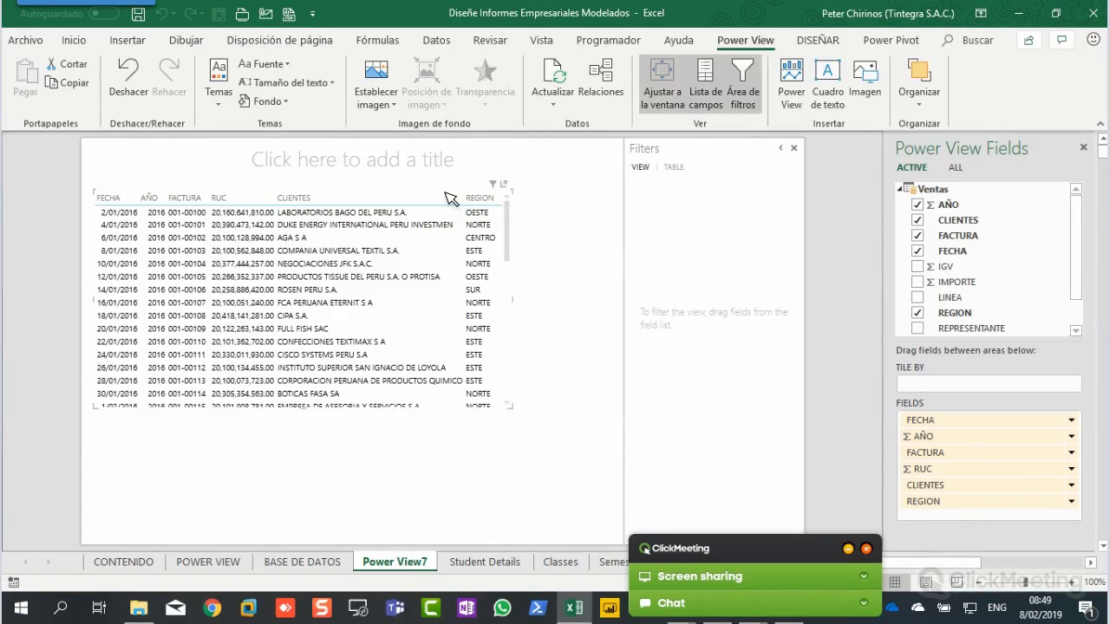
# Step: Delete the default table from the Power View report and close the Filters area
pyautogui.press('Delete')
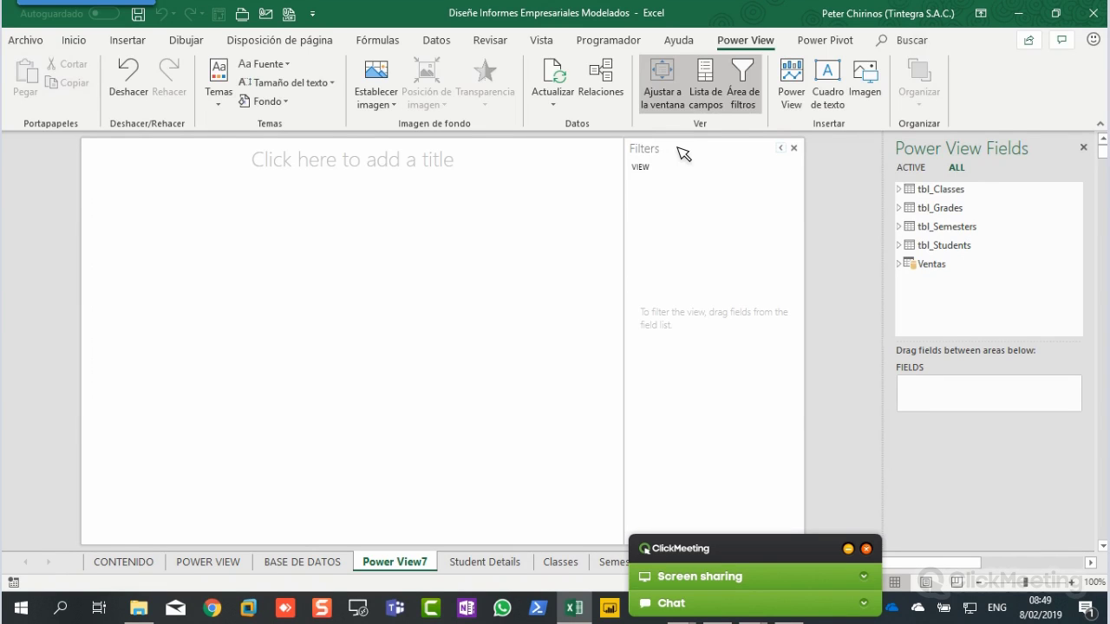
pyautogui.click(793, 148)
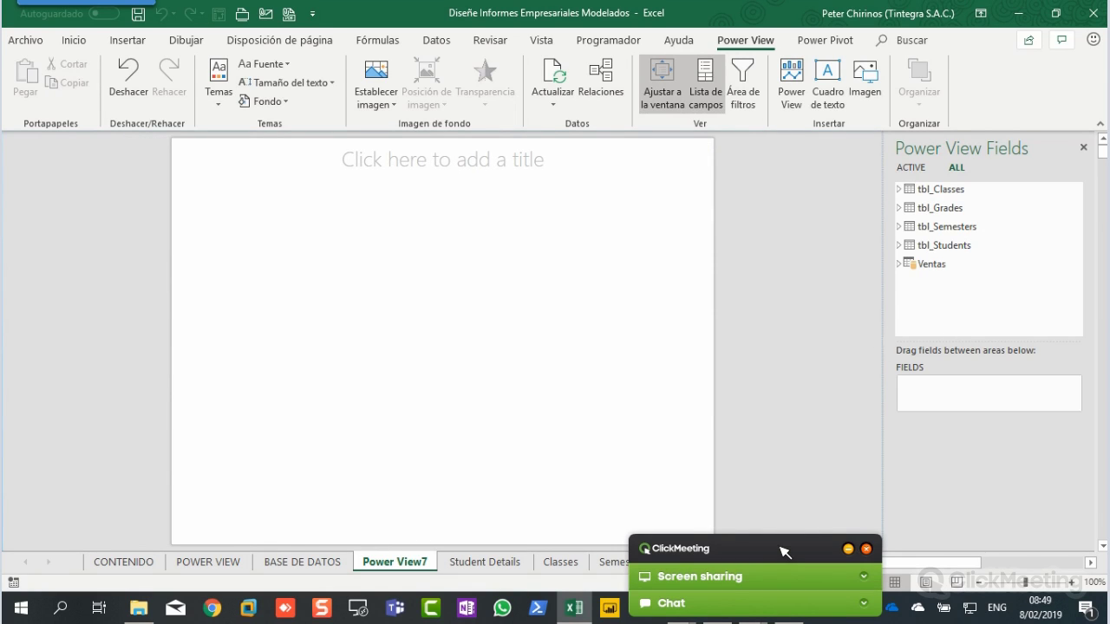
# Step: Check the ClickMeeting chat messages, collapse the chat again and move the panel off the field list
pyautogui.moveTo(783, 553); pyautogui.dragTo(768, 297)
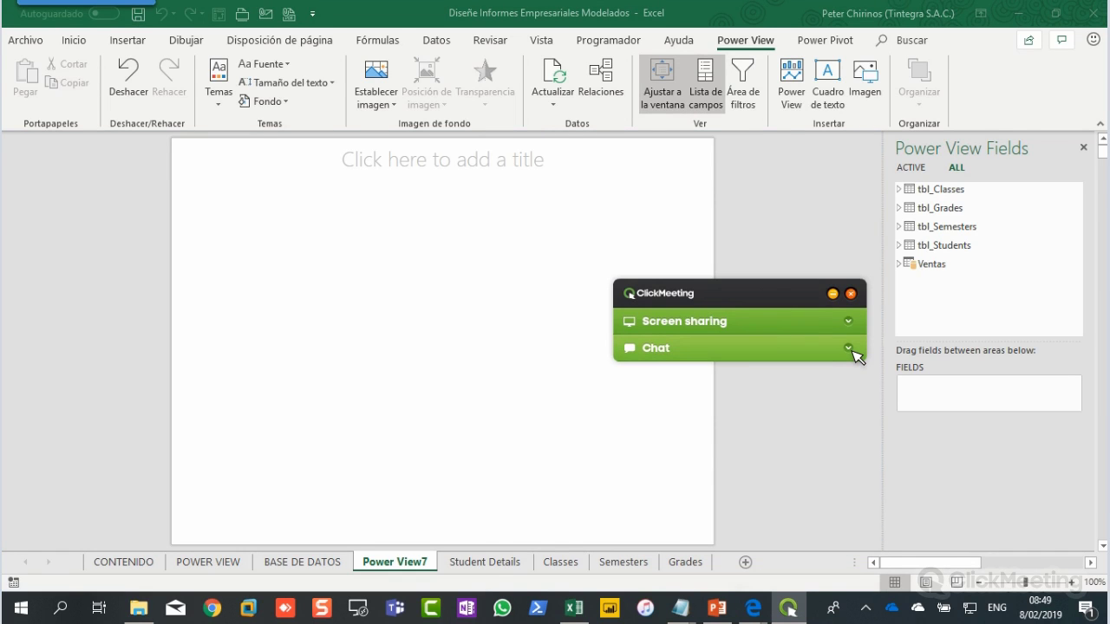
pyautogui.click(848, 349)
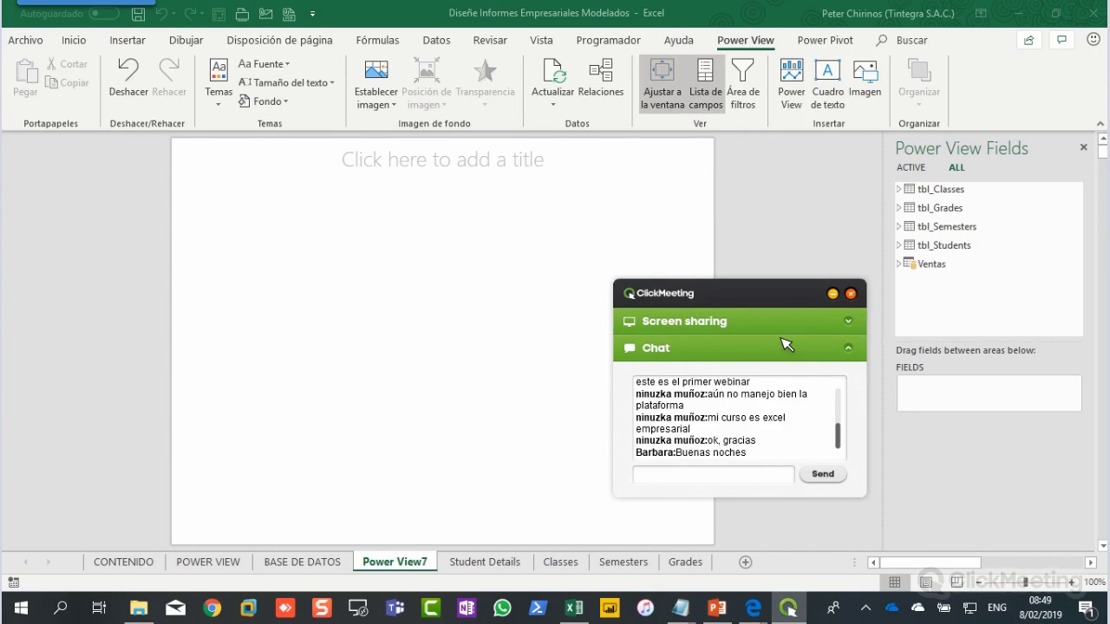
pyautogui.moveTo(781, 300); pyautogui.dragTo(984, 351)
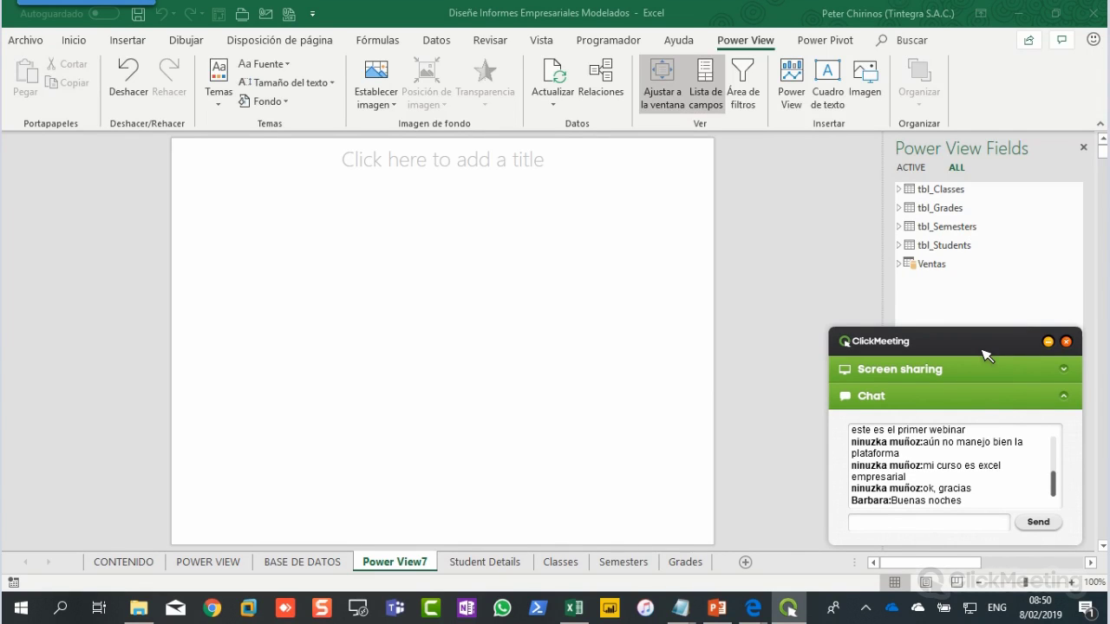
pyautogui.click(1066, 397)
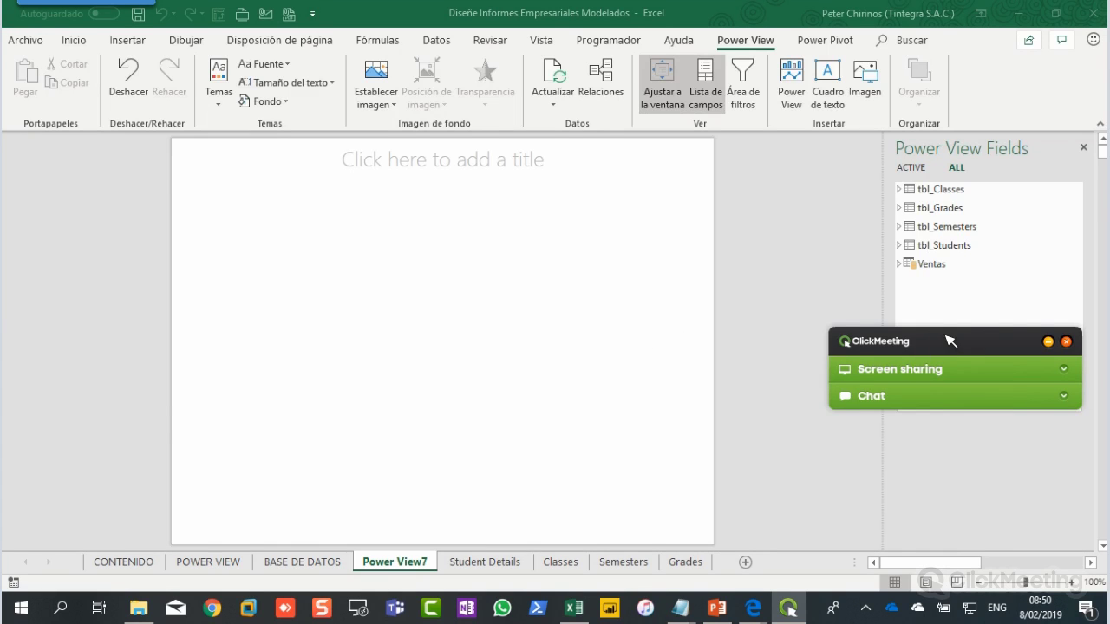
pyautogui.moveTo(950, 341); pyautogui.dragTo(765, 482)
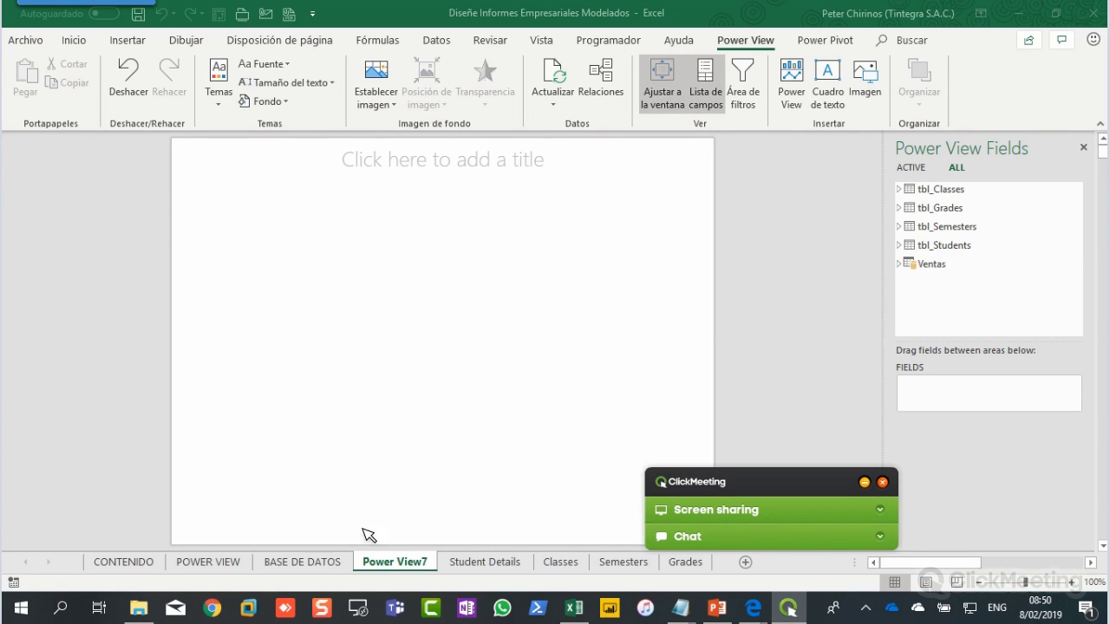
# Step: Review the BASE DE DATOS sheet, return to the Power View report and expand the Ventas table's fields
pyautogui.click(317, 565)
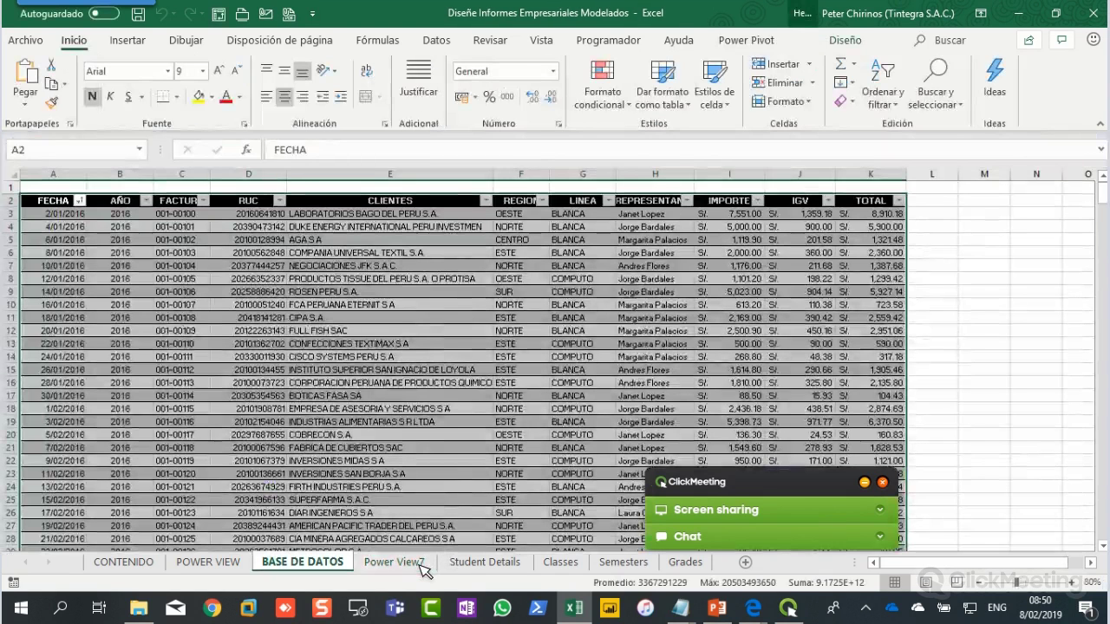
pyautogui.click(420, 564)
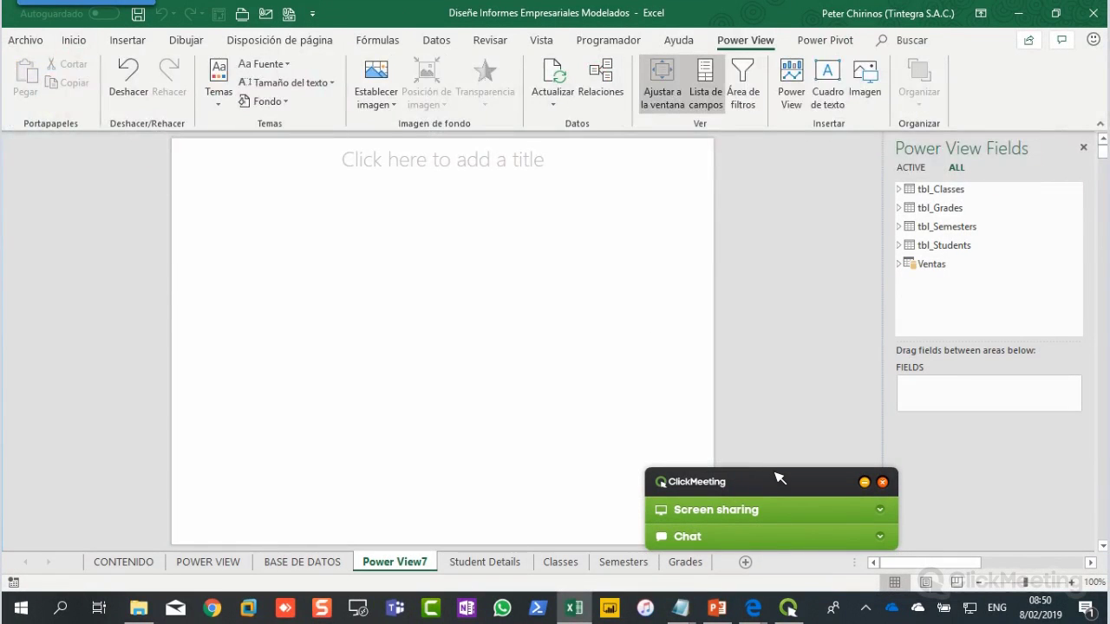
pyautogui.moveTo(780, 480); pyautogui.dragTo(940, 468)
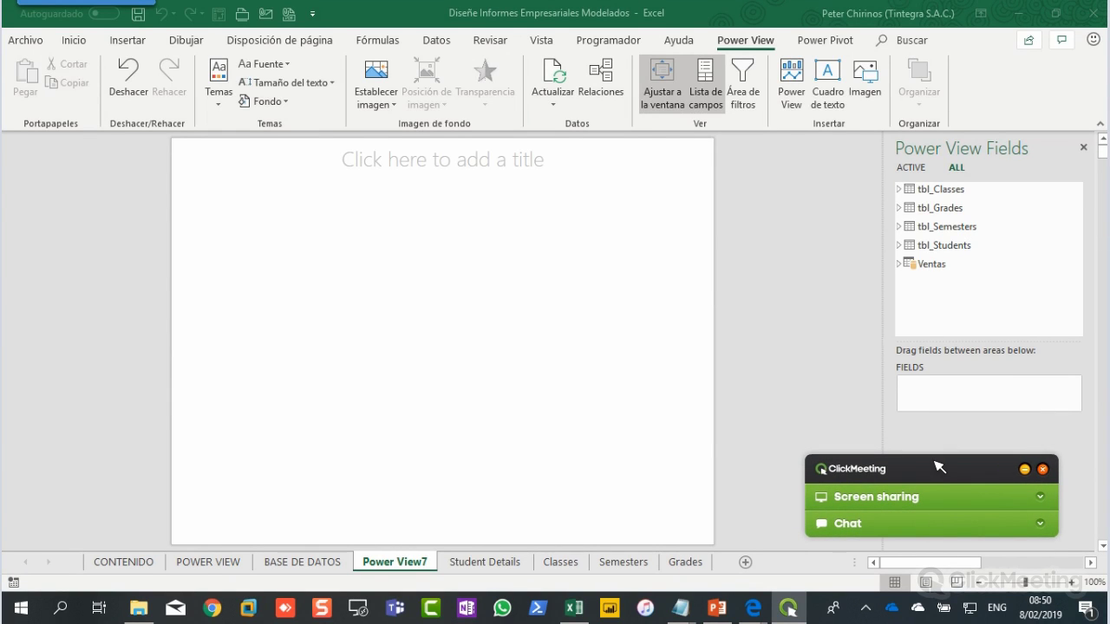
pyautogui.click(906, 269)
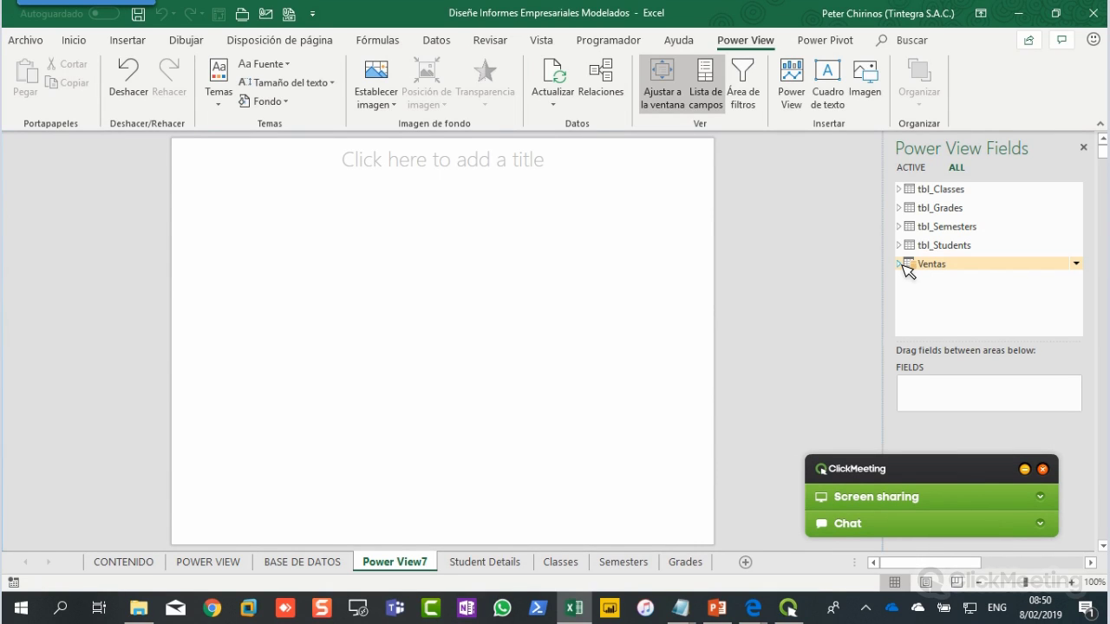
pyautogui.click(906, 268)
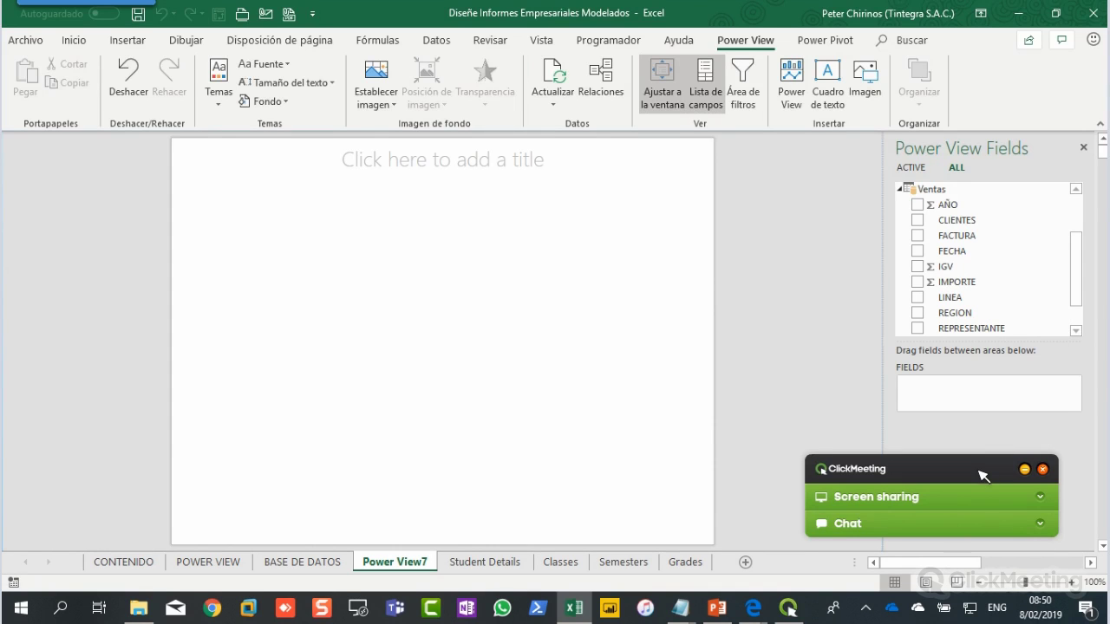
# Step: Look over the webinar chat once more, collapse it and move the meeting panel away from the Ventas fields
pyautogui.moveTo(982, 476); pyautogui.dragTo(853, 354)
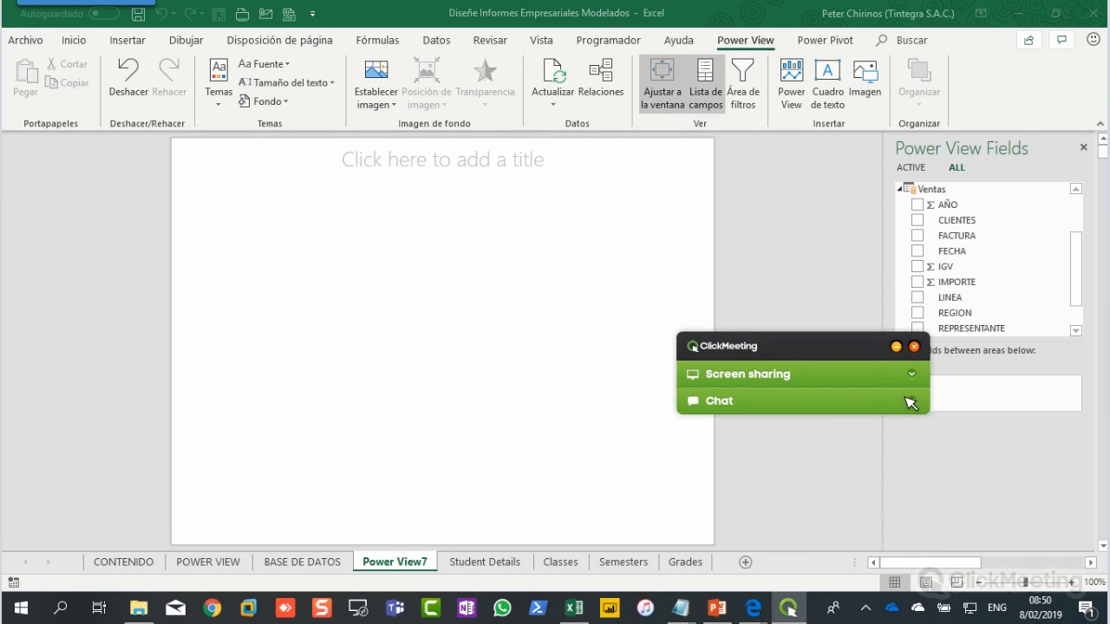
pyautogui.click(909, 401)
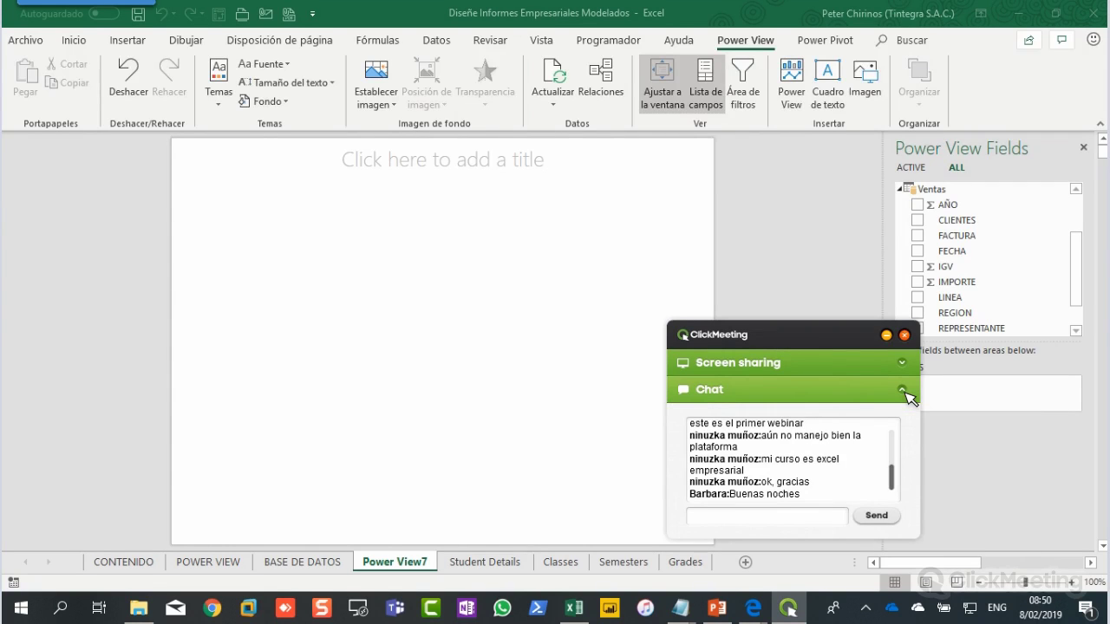
pyautogui.click(902, 391)
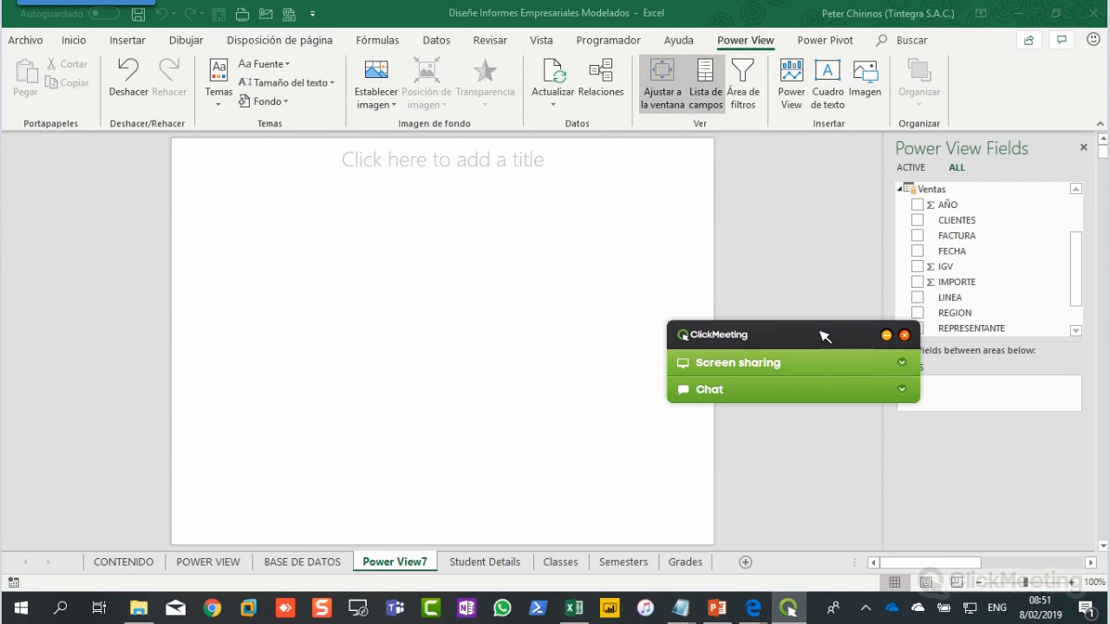
pyautogui.moveTo(824, 337); pyautogui.dragTo(782, 477)
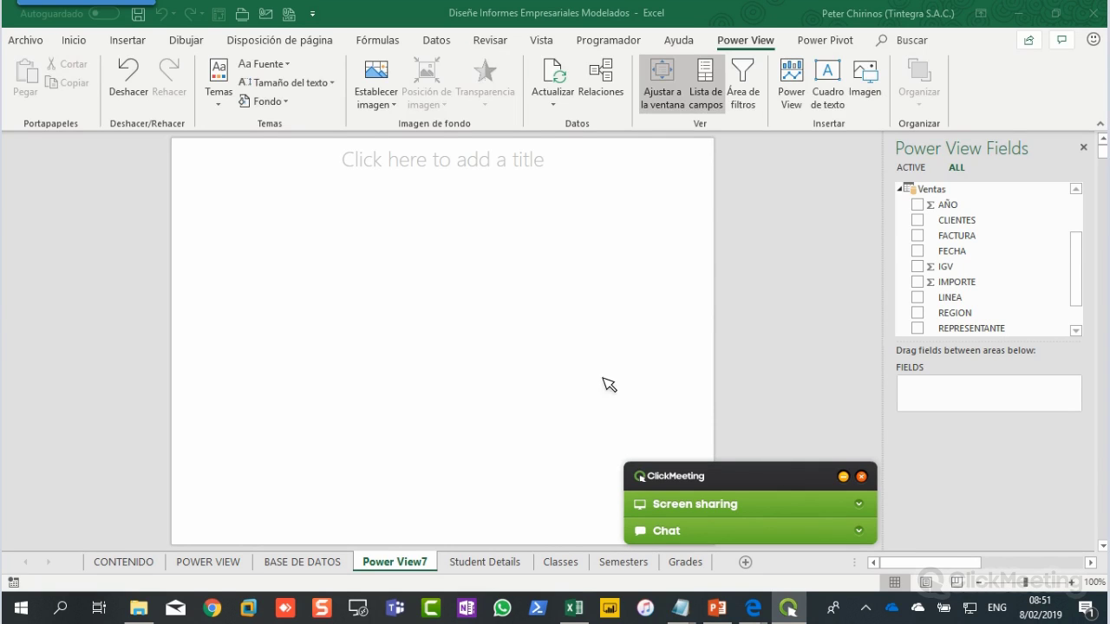
# Step: Enter REPORTES as the title of the Power View report
pyautogui.click(442, 171)
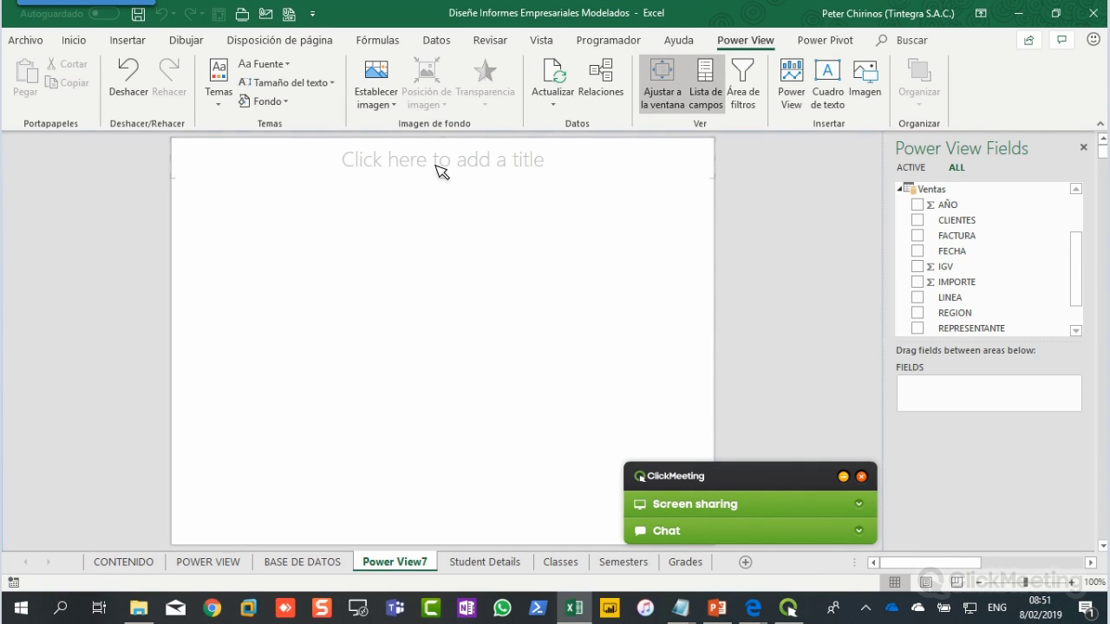
pyautogui.click(442, 171)
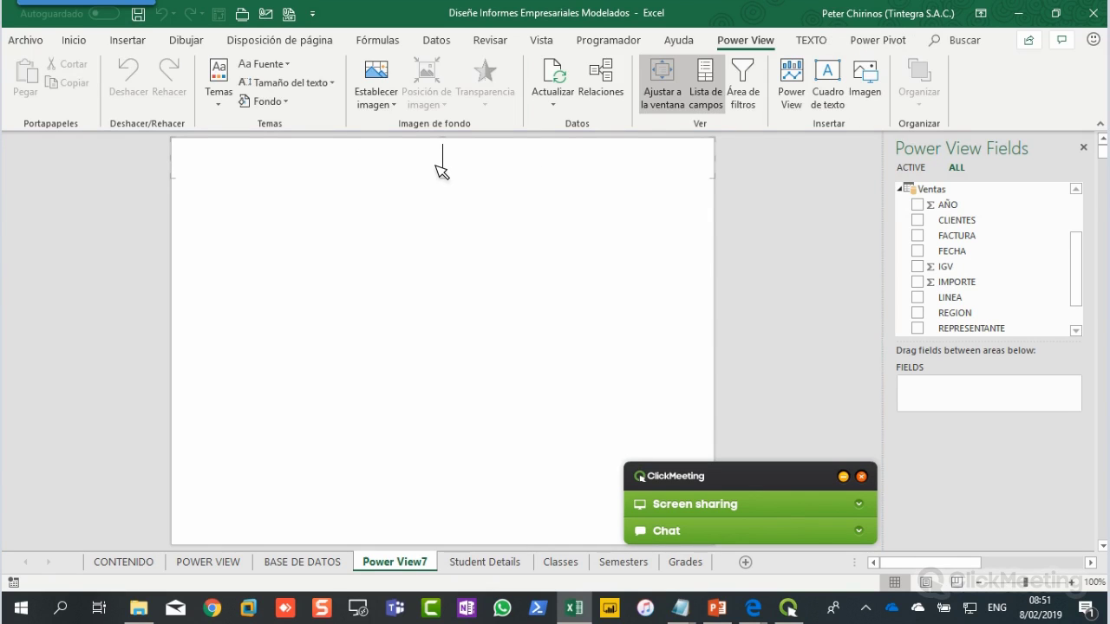
pyautogui.write('REPORTESS')
pyautogui.press('BackSpace')
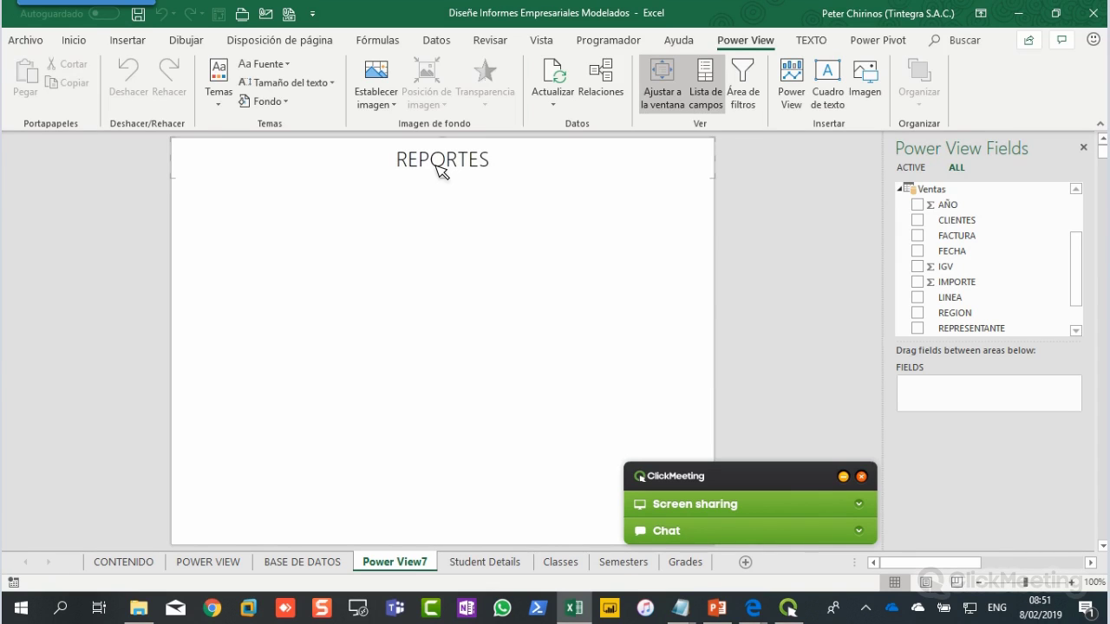
pyautogui.click(644, 266)
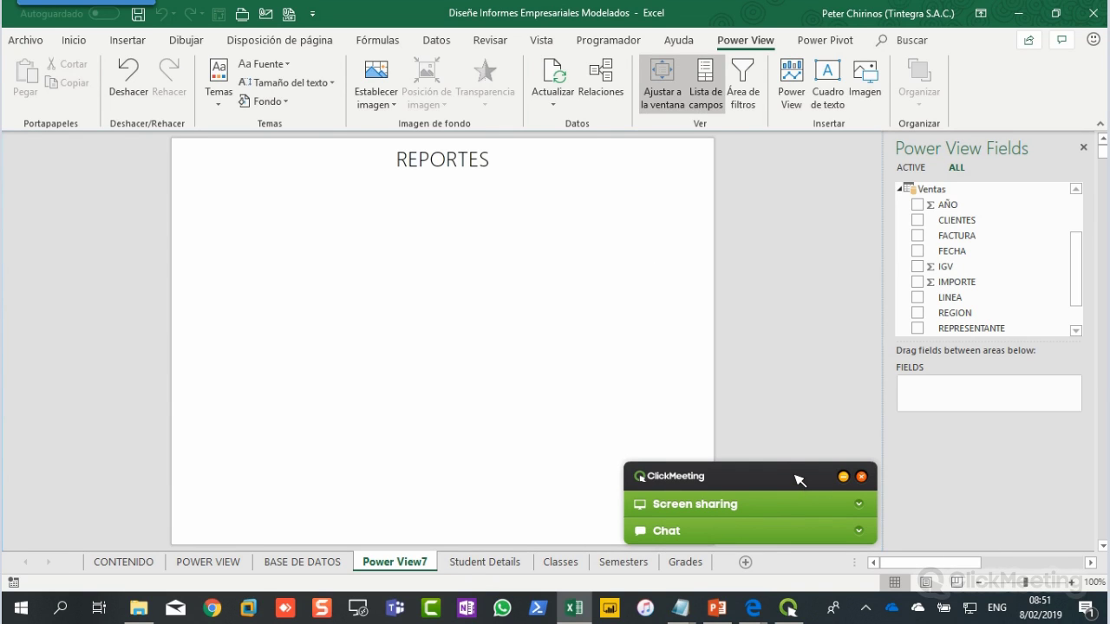
# Step: Create a table in the report from the REPRESENTANTE and TOTAL fields of Ventas, with the meeting panel moved aside
pyautogui.moveTo(794, 478); pyautogui.dragTo(985, 469)
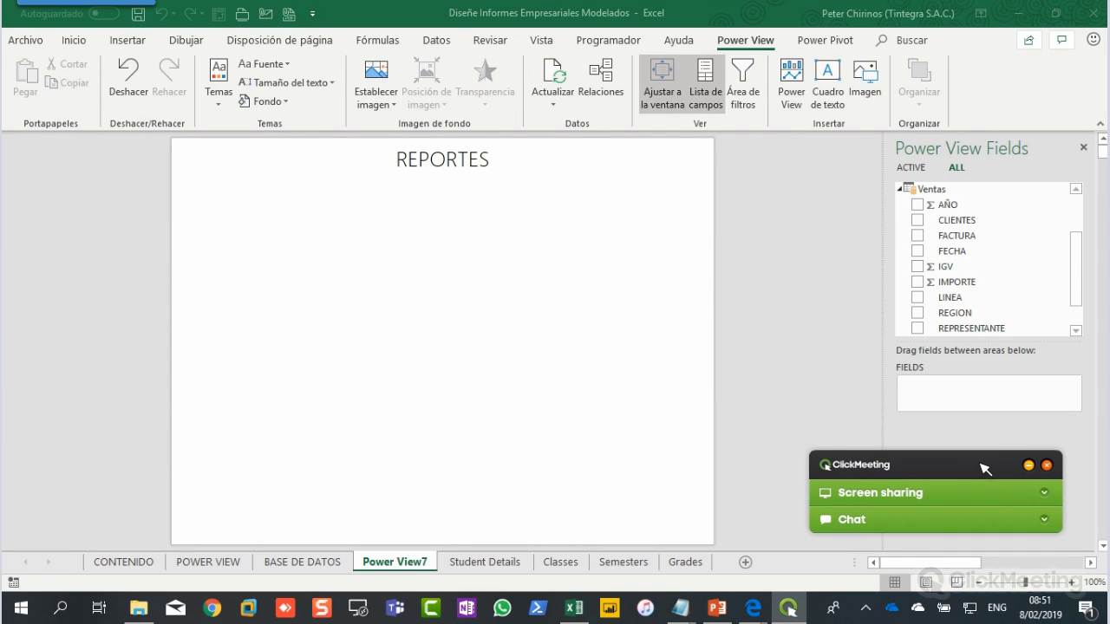
pyautogui.click(1080, 286)
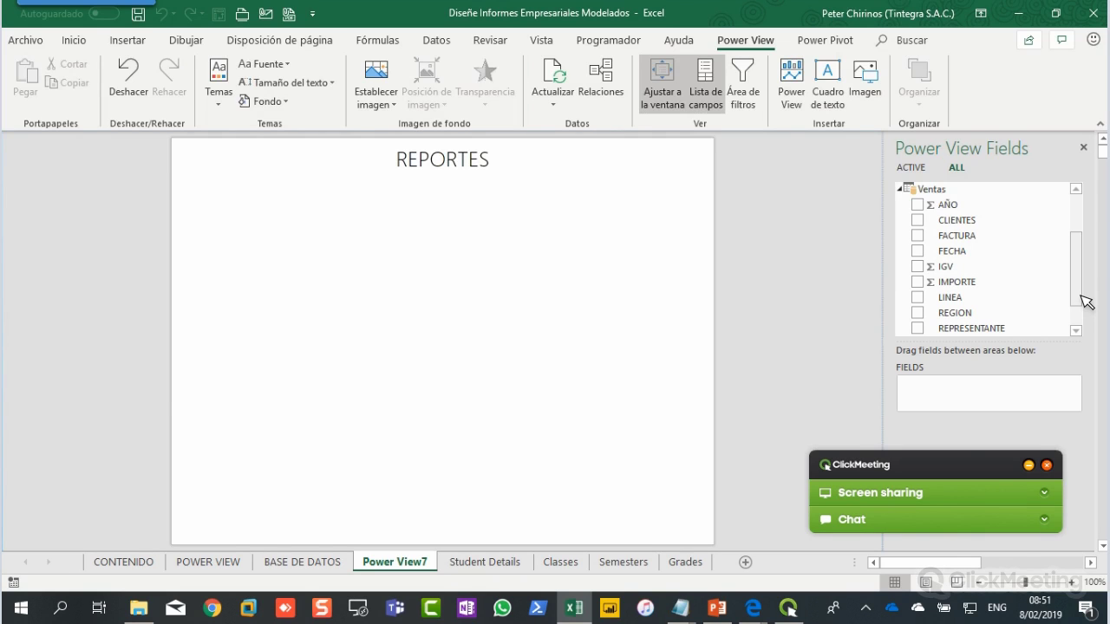
pyautogui.scroll(-1, 1084, 295)
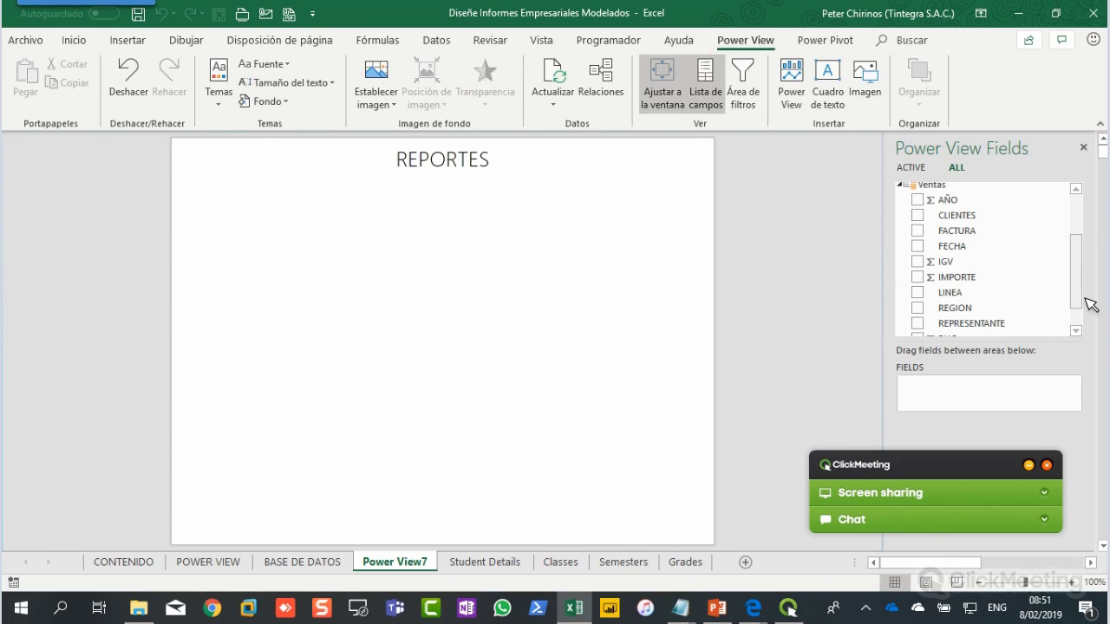
pyautogui.scroll(-2, 1083, 291)
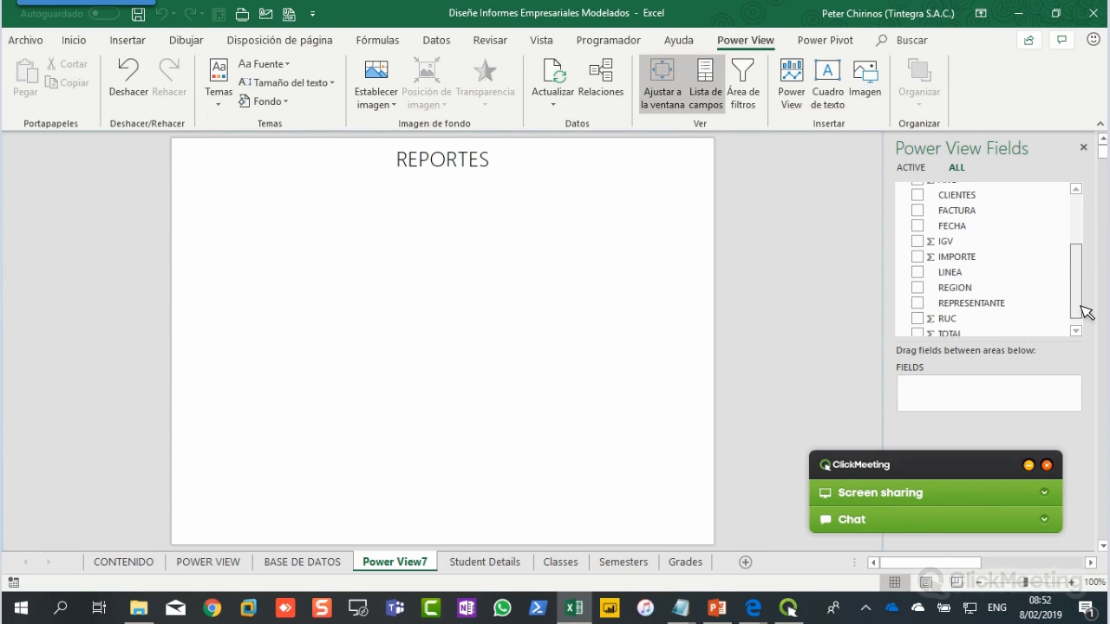
pyautogui.scroll(2, 1085, 289)
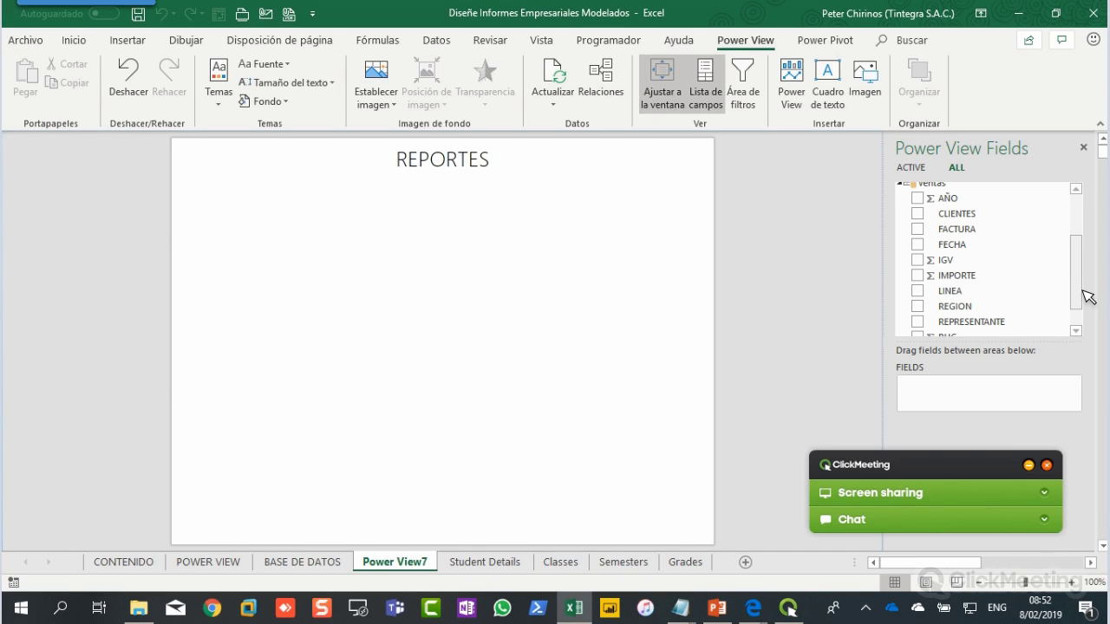
pyautogui.moveTo(1082, 290); pyautogui.dragTo(1082, 279)
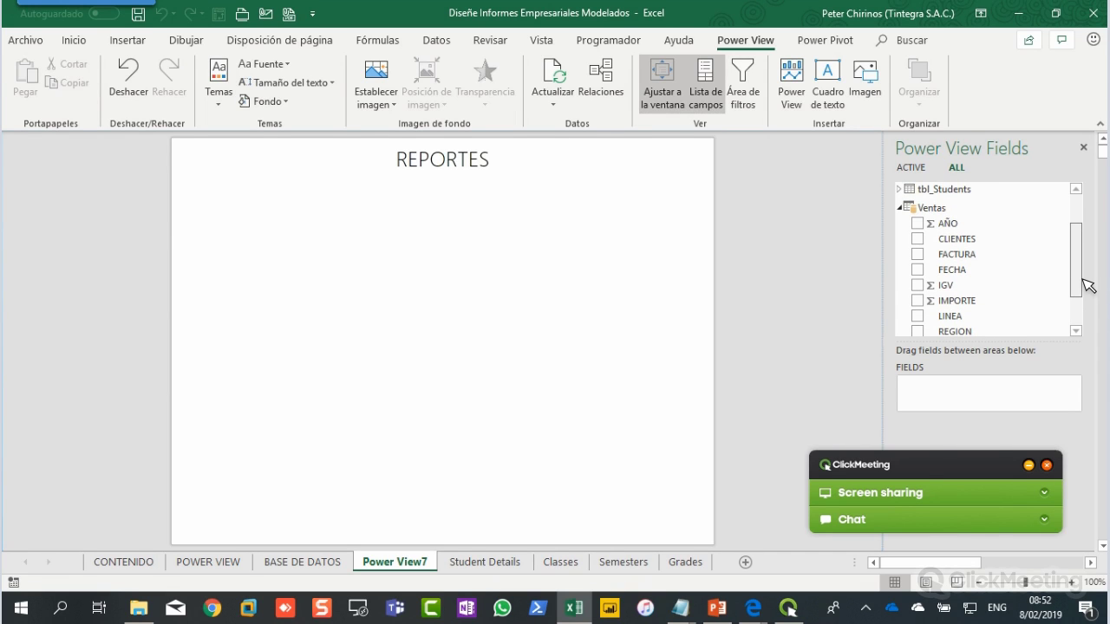
pyautogui.moveTo(1082, 280); pyautogui.dragTo(1087, 291)
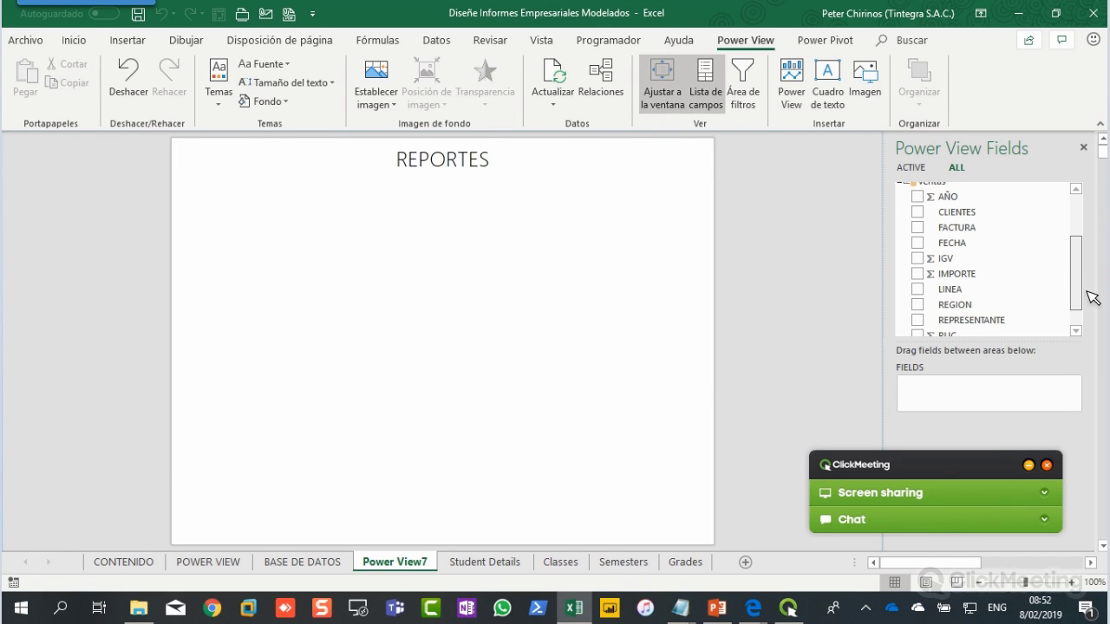
pyautogui.scroll(-1, 1089, 306)
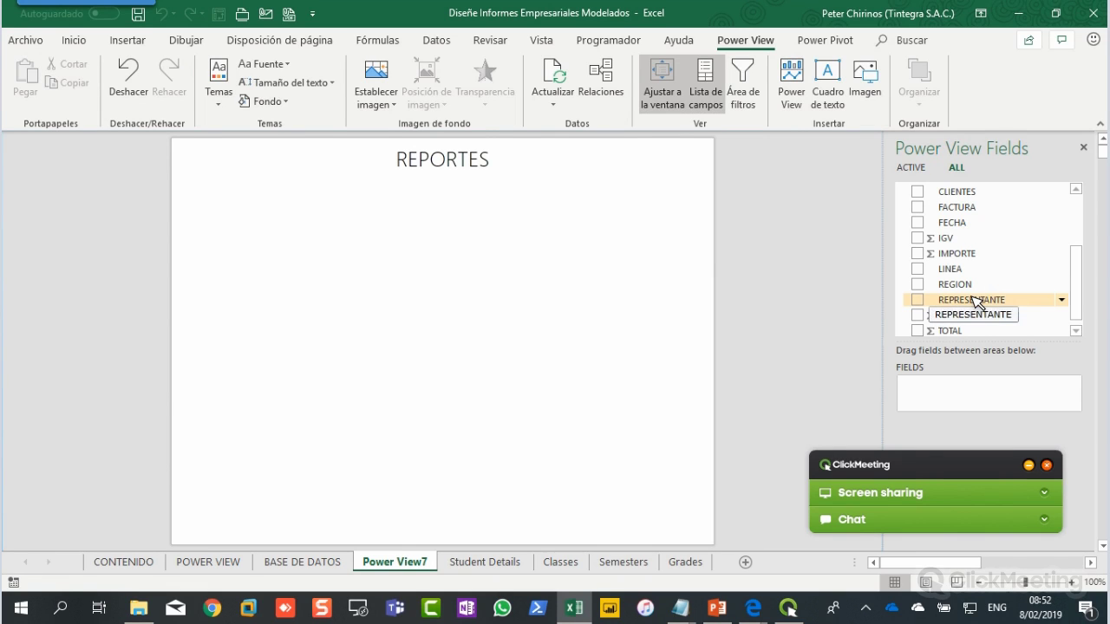
pyautogui.click(921, 301)
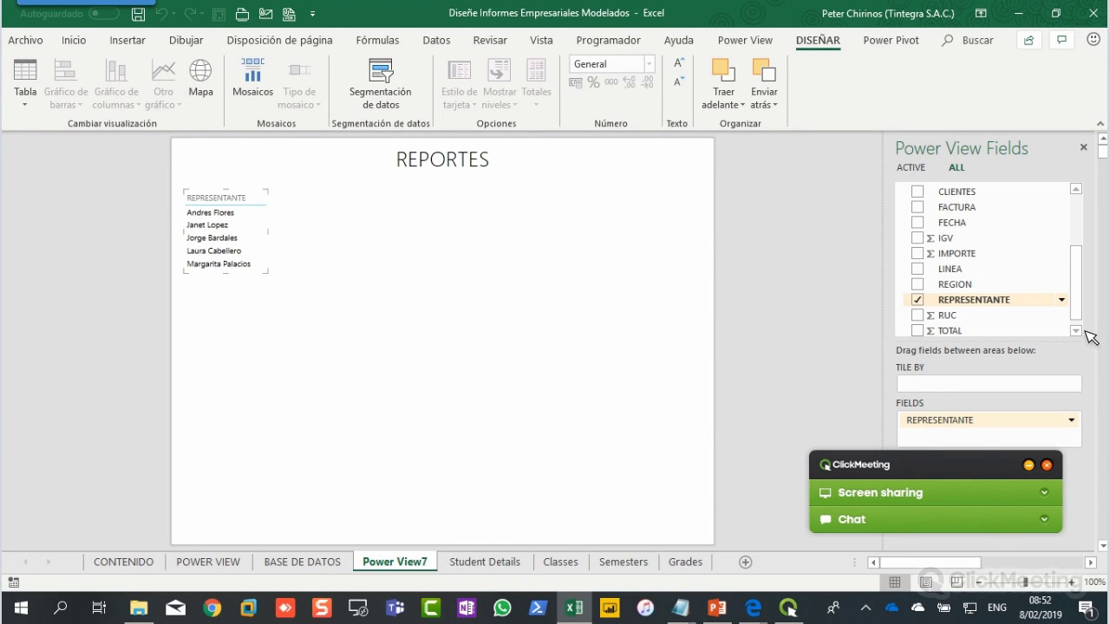
pyautogui.click(1081, 332)
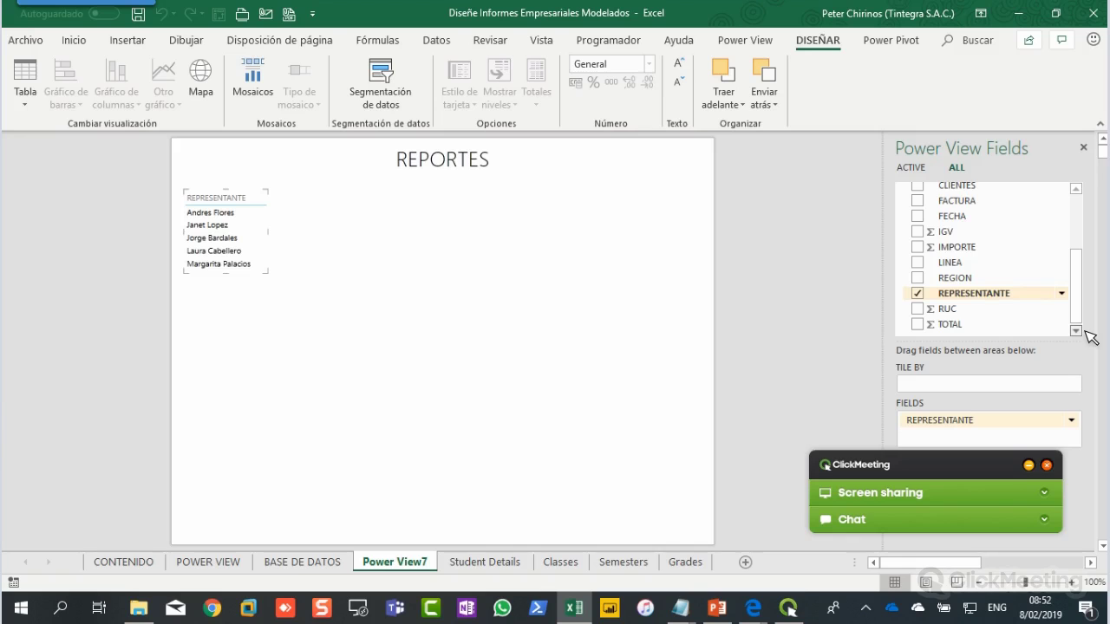
pyautogui.click(917, 324)
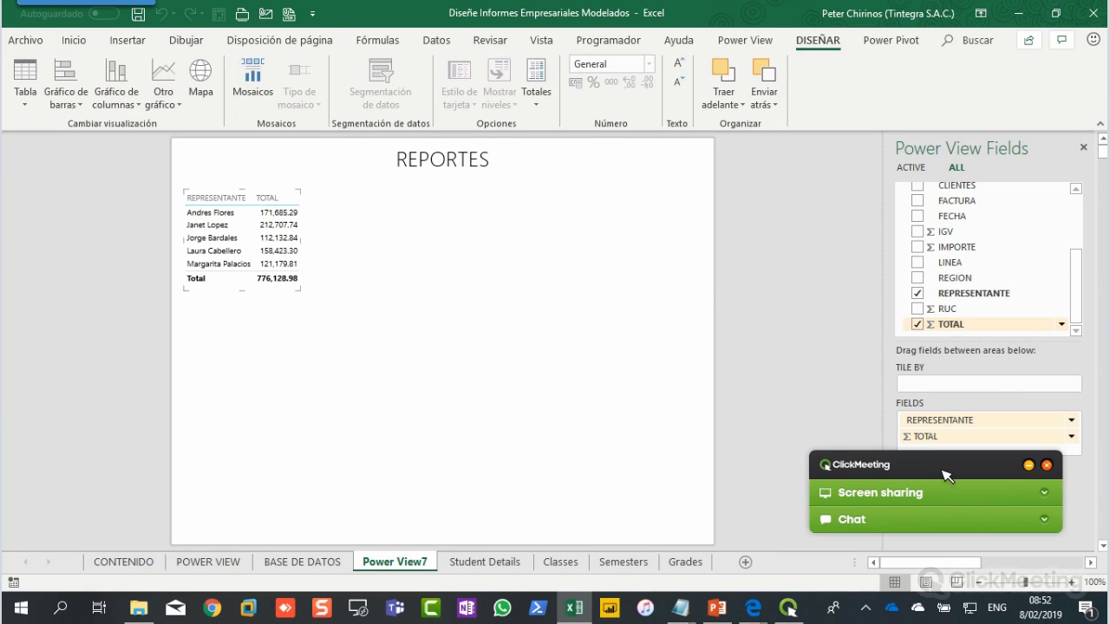
# Step: Check the ClickMeeting chat messages, collapse the chat and minimize the meeting panel
pyautogui.moveTo(945, 476); pyautogui.dragTo(755, 315)
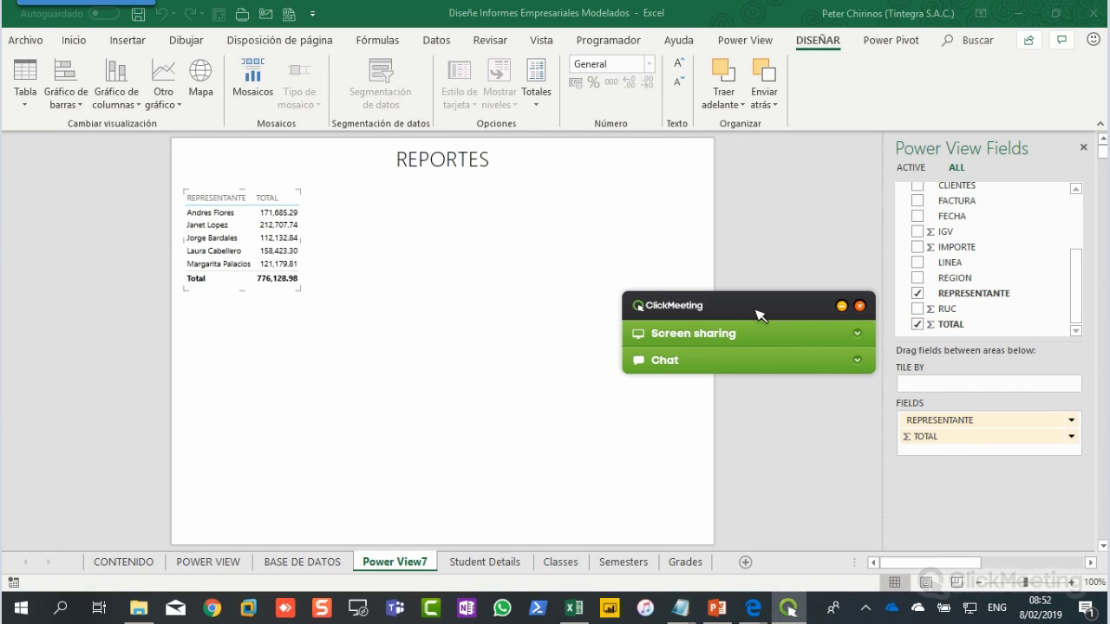
pyautogui.click(857, 360)
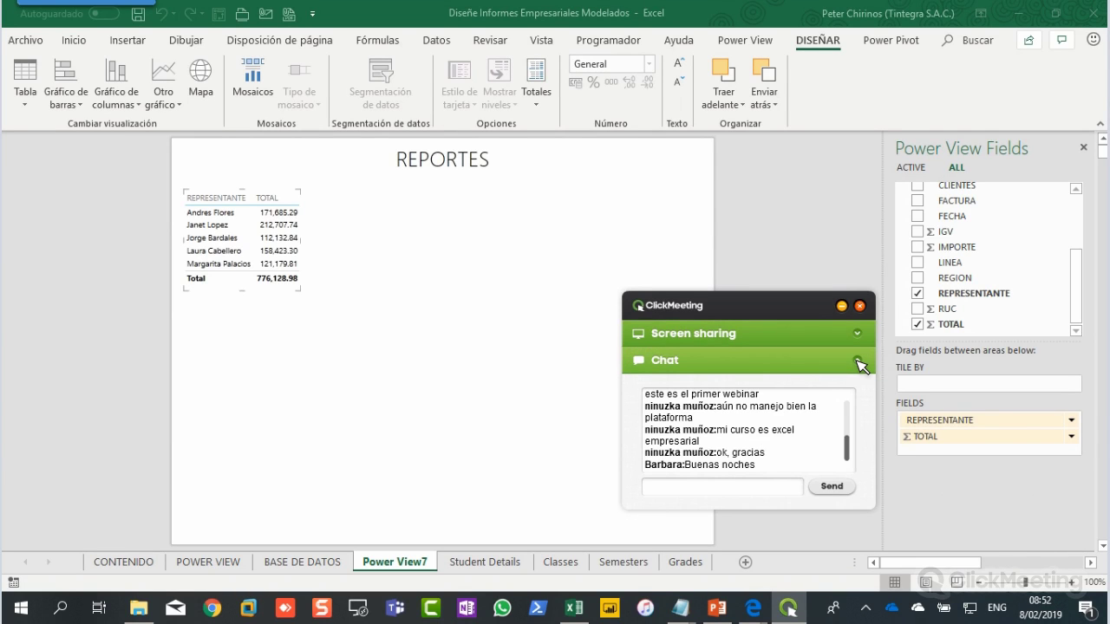
pyautogui.click(857, 360)
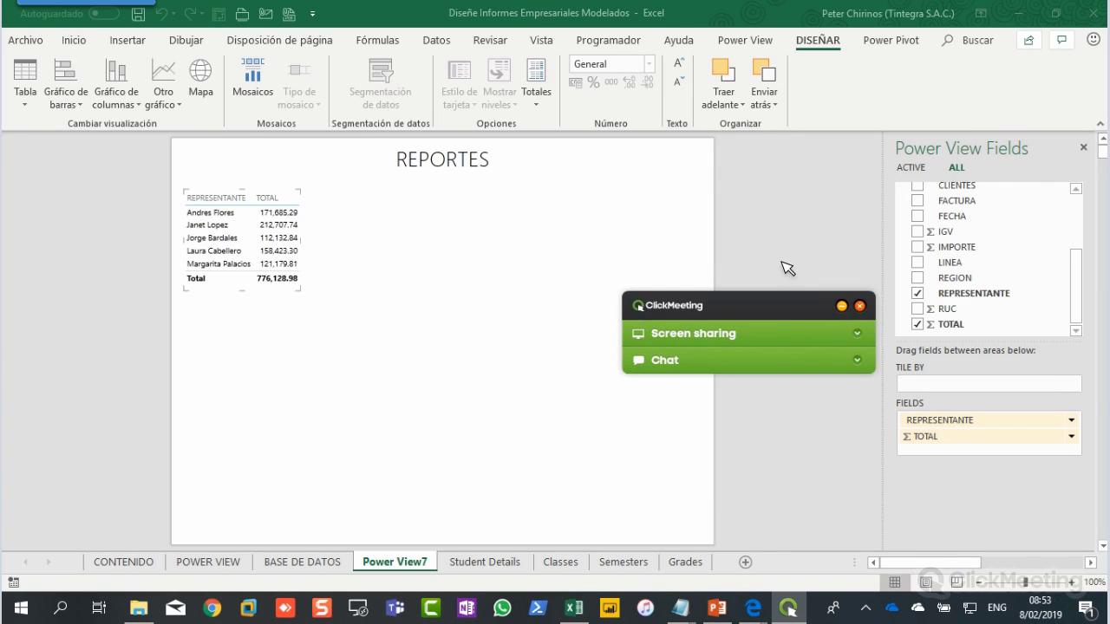
pyautogui.click(841, 306)
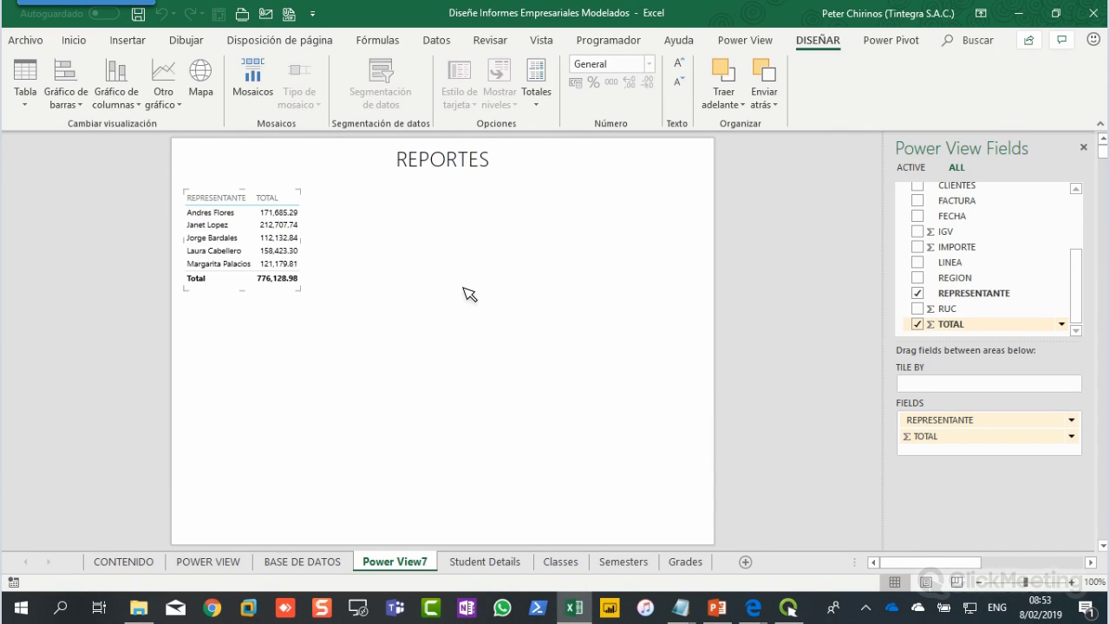
# Step: Create a second, separate table from the Ventas fields REGION and TOTAL and enlarge its frame to fit every row
pyautogui.click(414, 242)
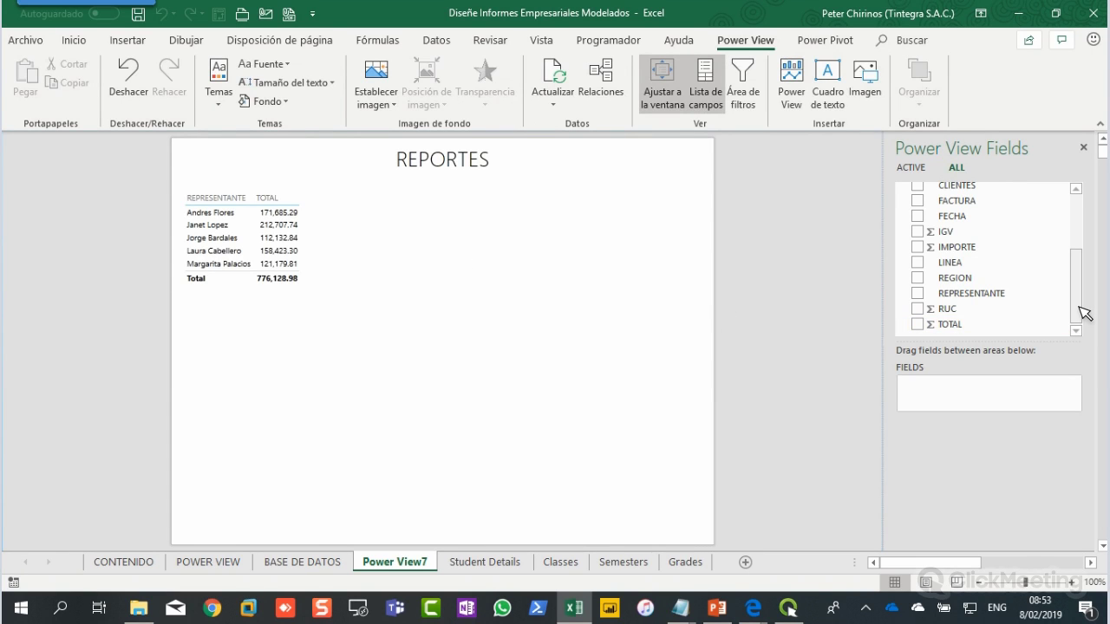
pyautogui.scroll(2, 1089, 277)
pyautogui.scroll(-2, 1088, 299)
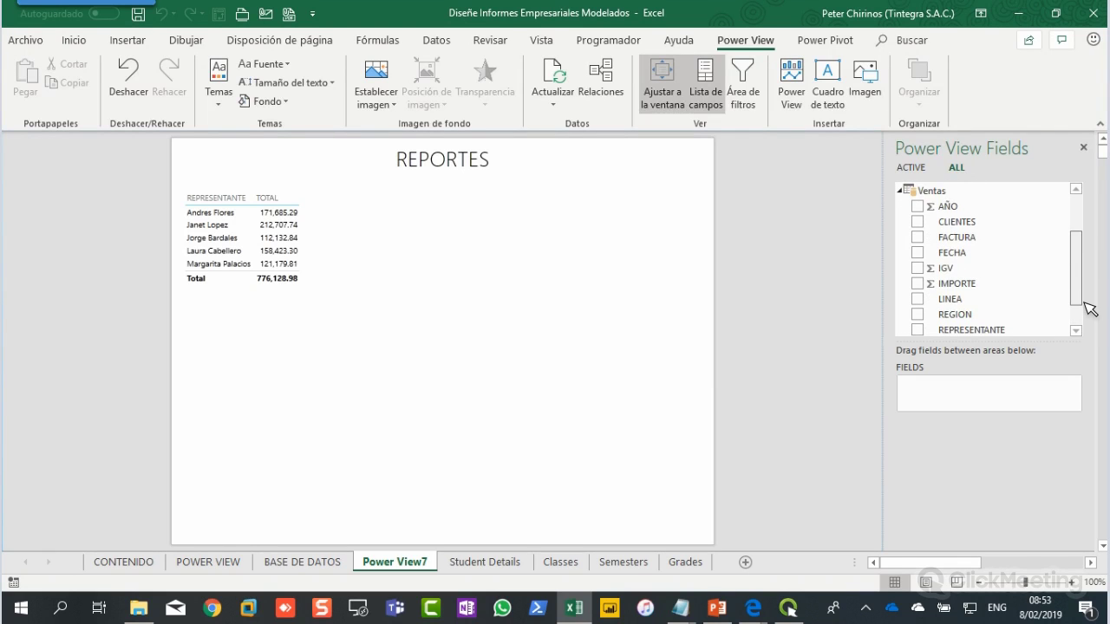
pyautogui.scroll(-1, 1088, 316)
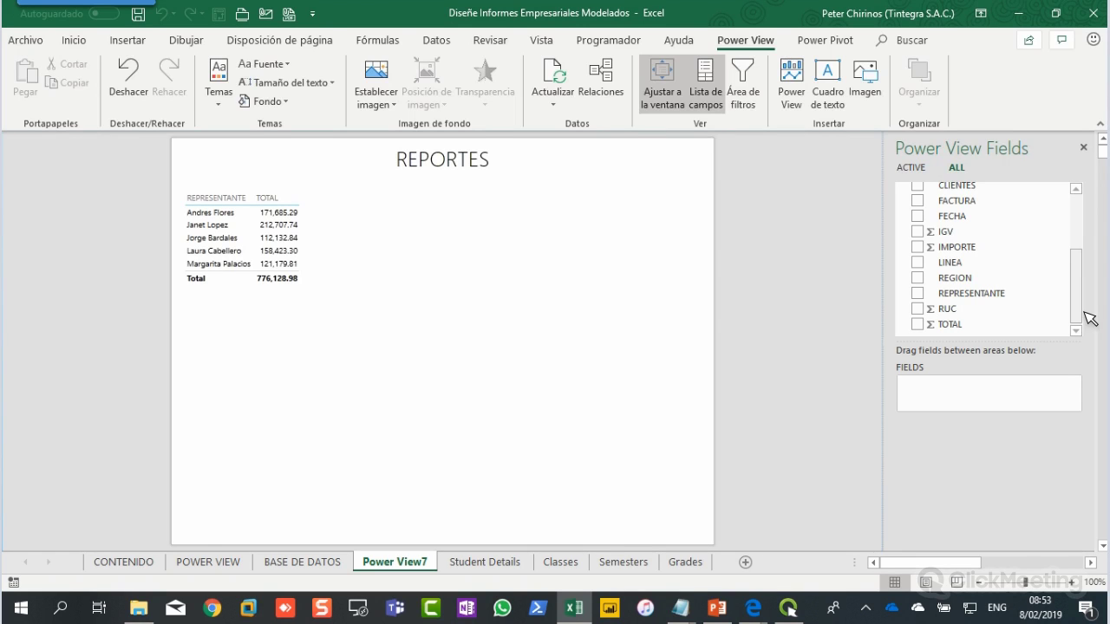
pyautogui.click(918, 279)
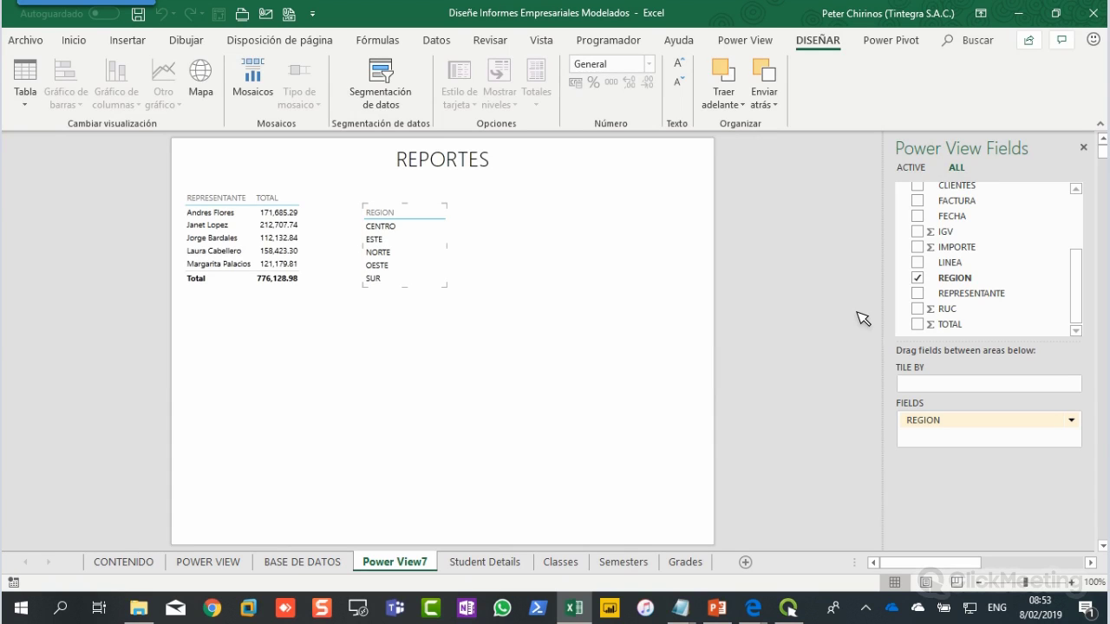
pyautogui.click(922, 328)
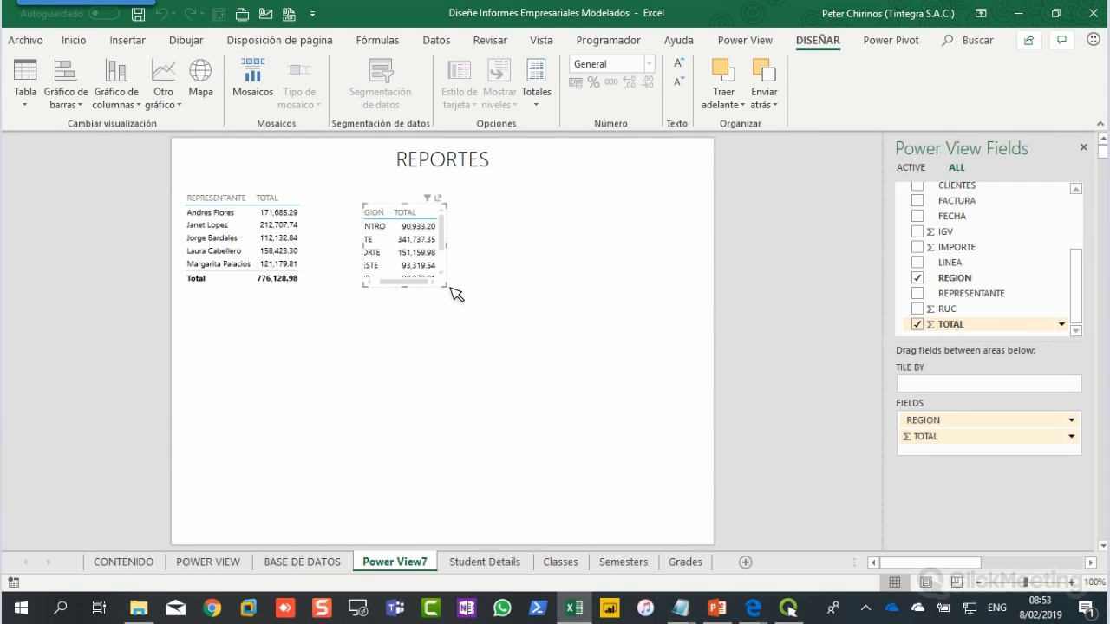
pyautogui.moveTo(450, 287); pyautogui.dragTo(486, 319)
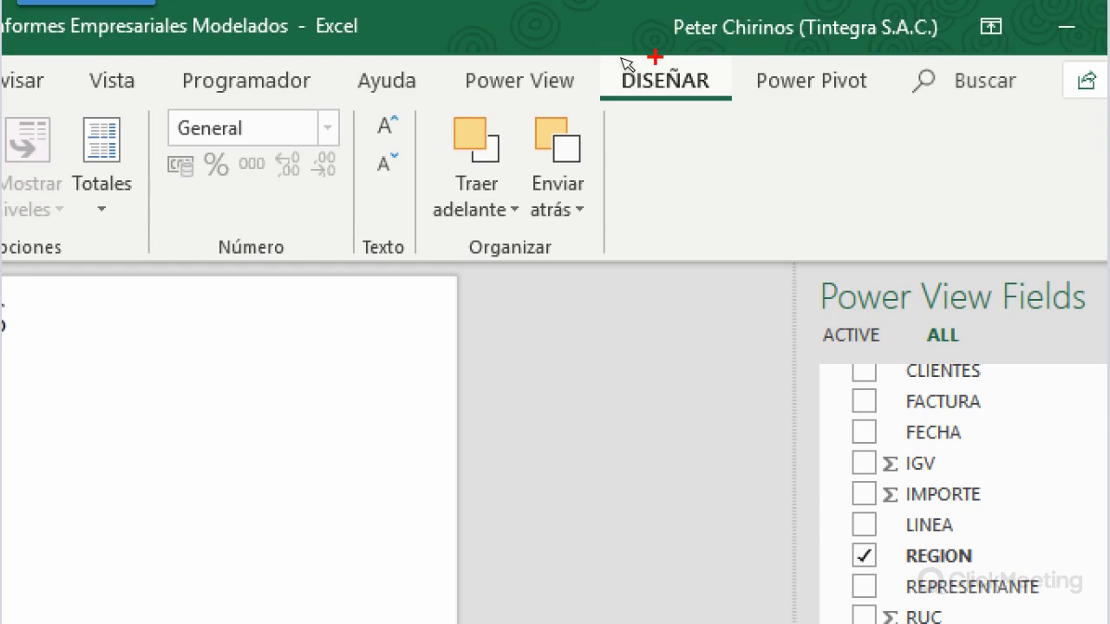
# Step: Switch the REGION table to the Matriz visualization and review its values, rows and columns areas
pyautogui.moveTo(602, 56)
pyautogui.mouseDown()
pyautogui.moveTo(667, 100)
pyautogui.moveTo(730, 108)
pyautogui.mouseUp()
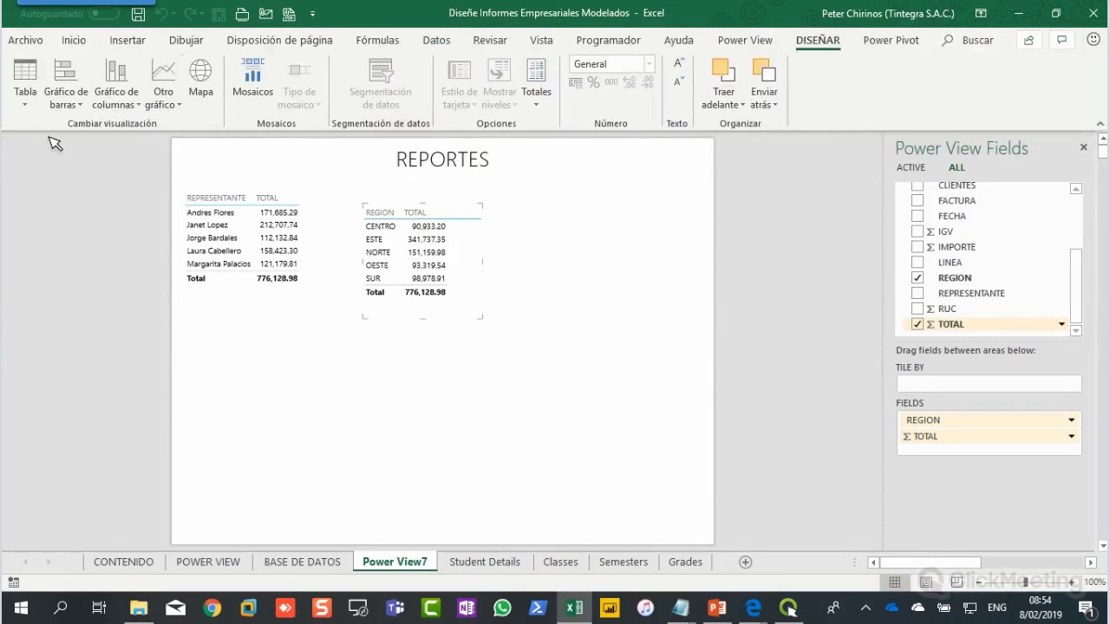
pyautogui.click(26, 106)
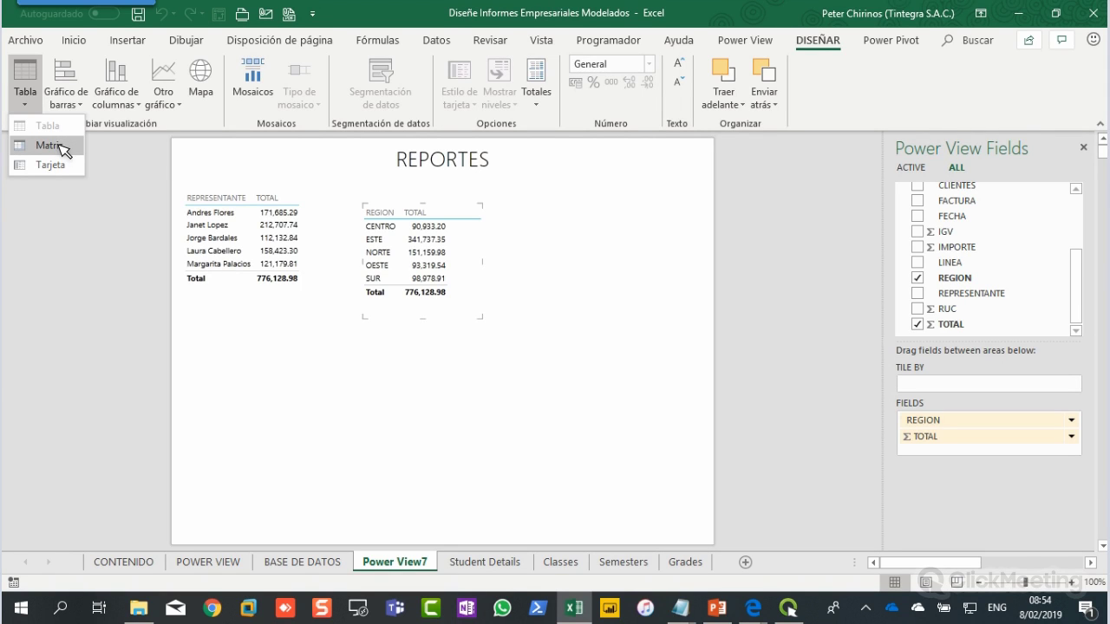
pyautogui.click(61, 147)
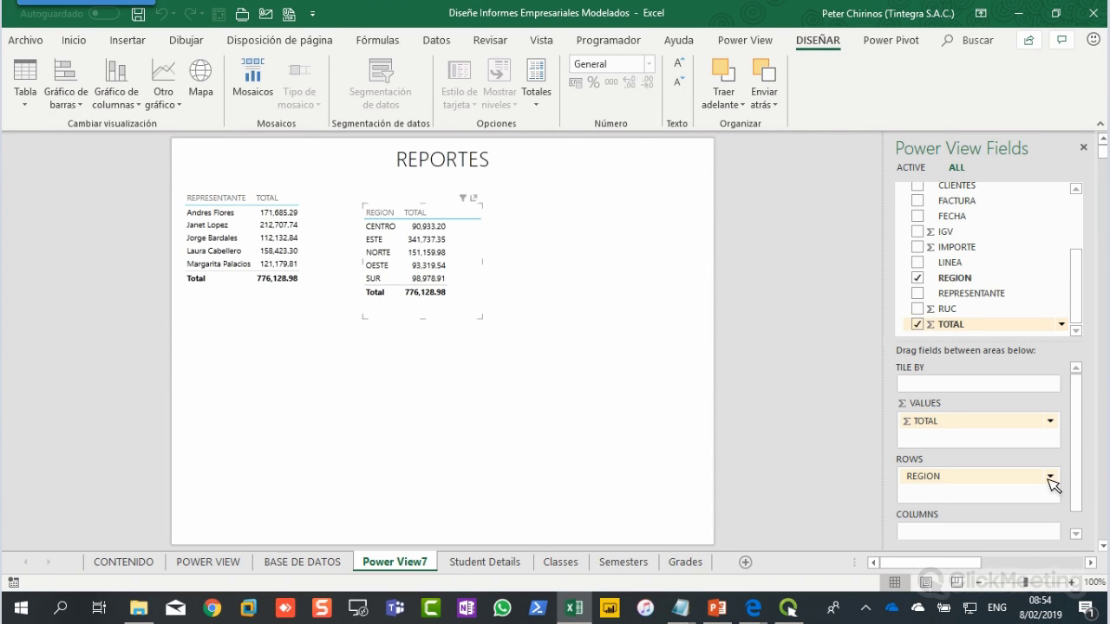
pyautogui.scroll(-1, 1082, 484)
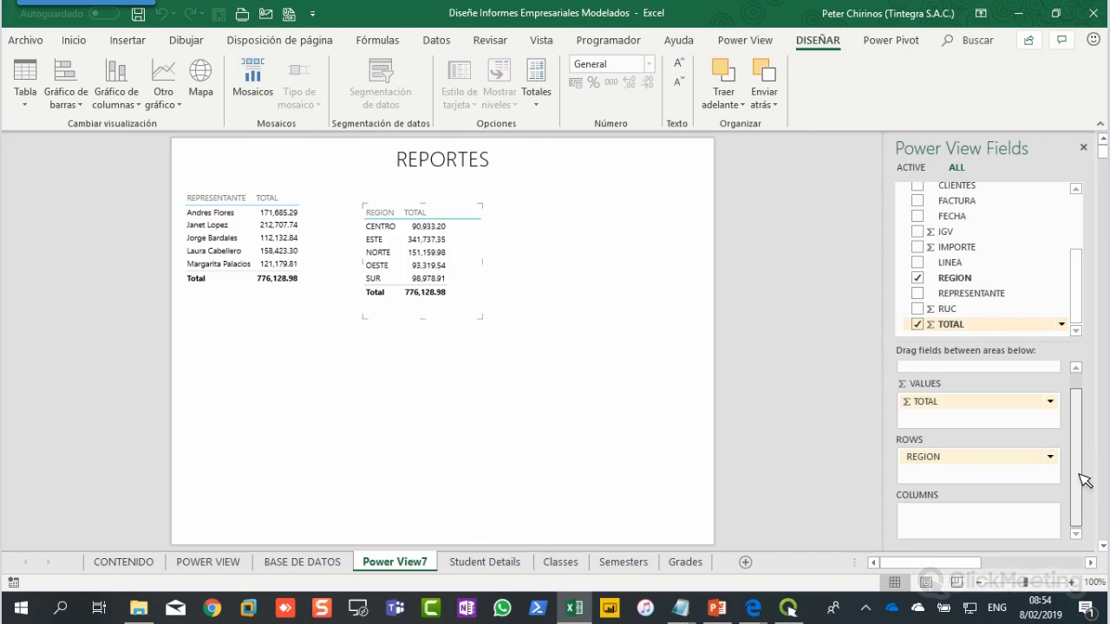
pyautogui.scroll(1, 1082, 468)
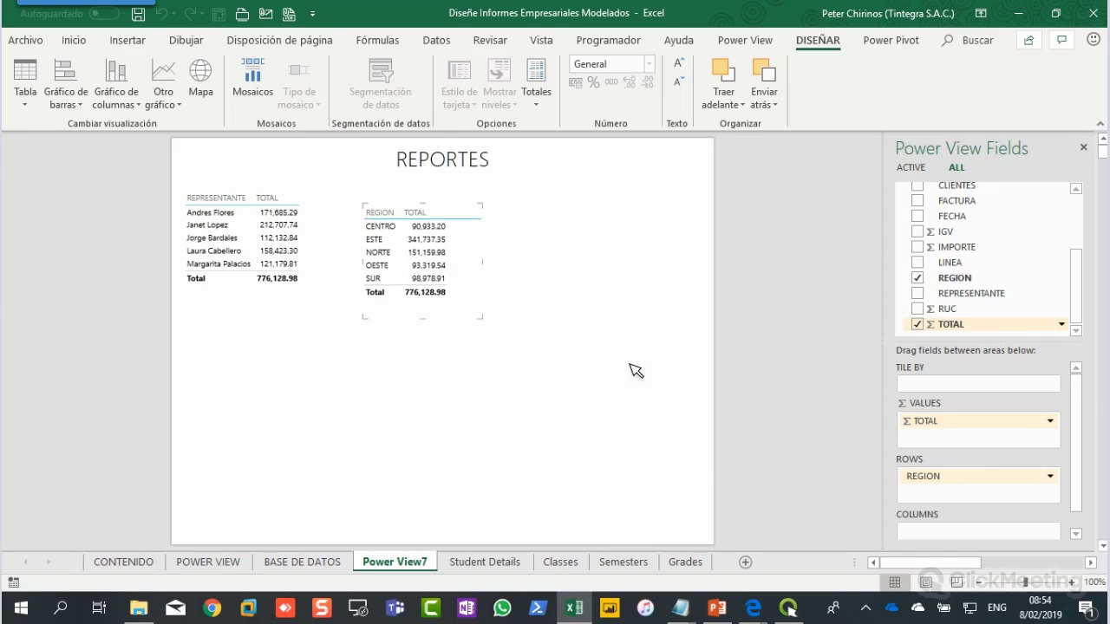
# Step: Change the REGION matrix to the Tarjeta visualization and enlarge its frame to fit all the region cards
pyautogui.click(33, 112)
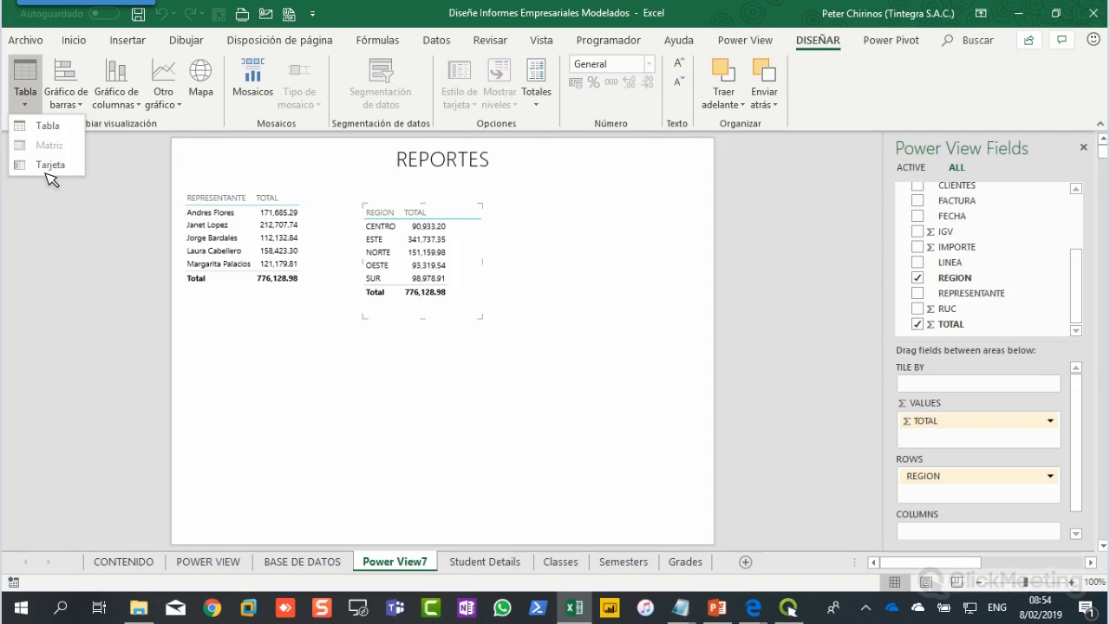
pyautogui.click(51, 165)
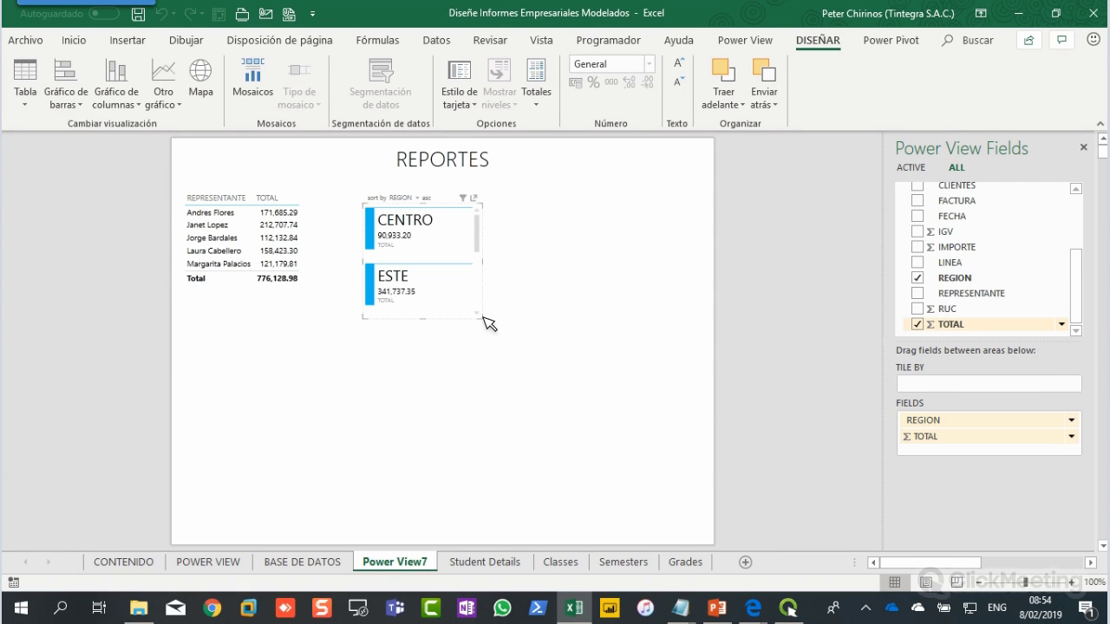
pyautogui.moveTo(484, 318); pyautogui.dragTo(515, 321)
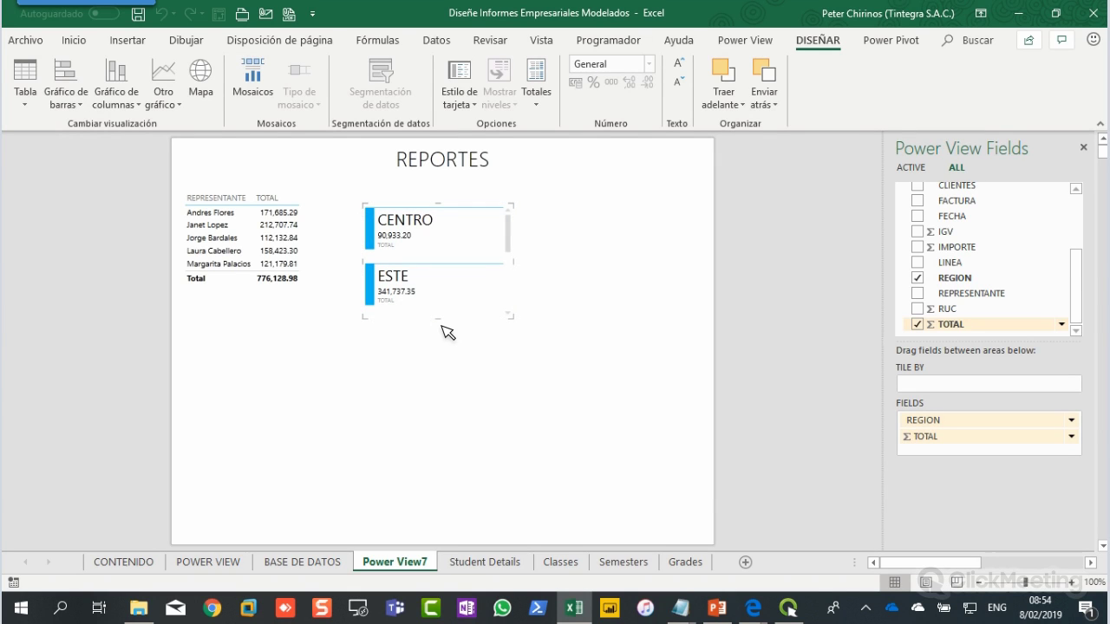
pyautogui.moveTo(443, 325)
pyautogui.moveTo(438, 319); pyautogui.dragTo(455, 500)
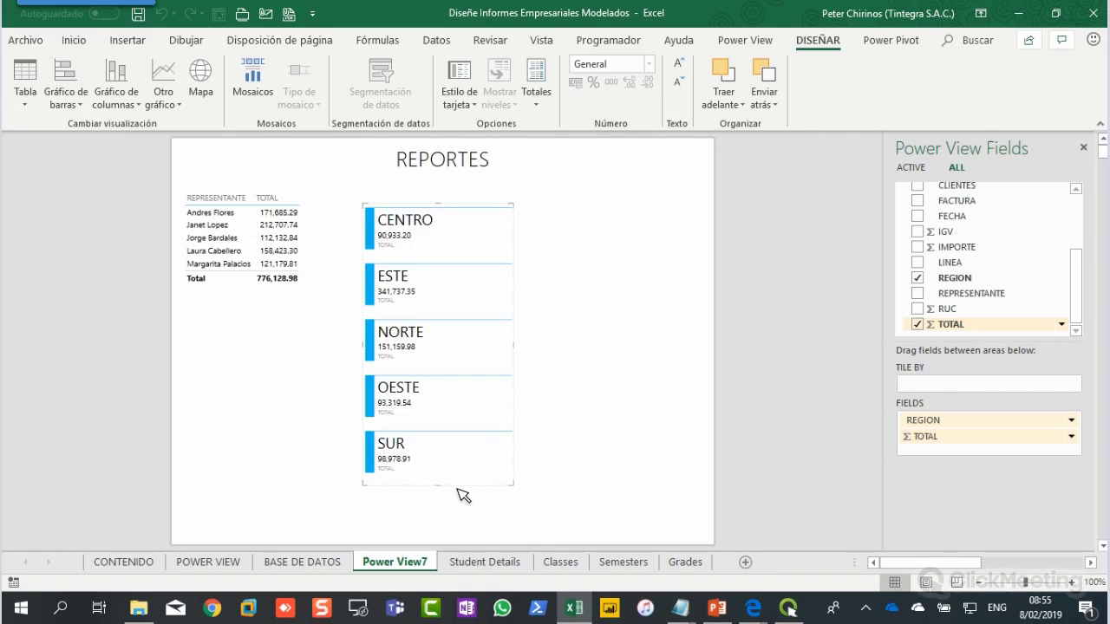
# Step: Convert the REGION cards back to the Tabla visualization
pyautogui.click(195, 276)
pyautogui.click(26, 104)
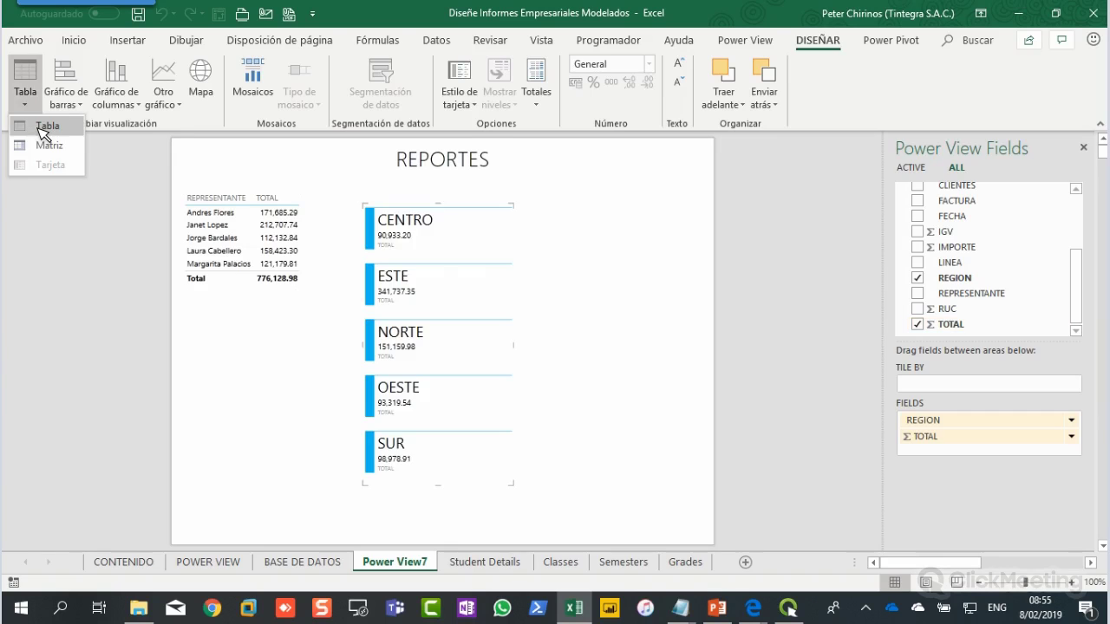
pyautogui.click(39, 140)
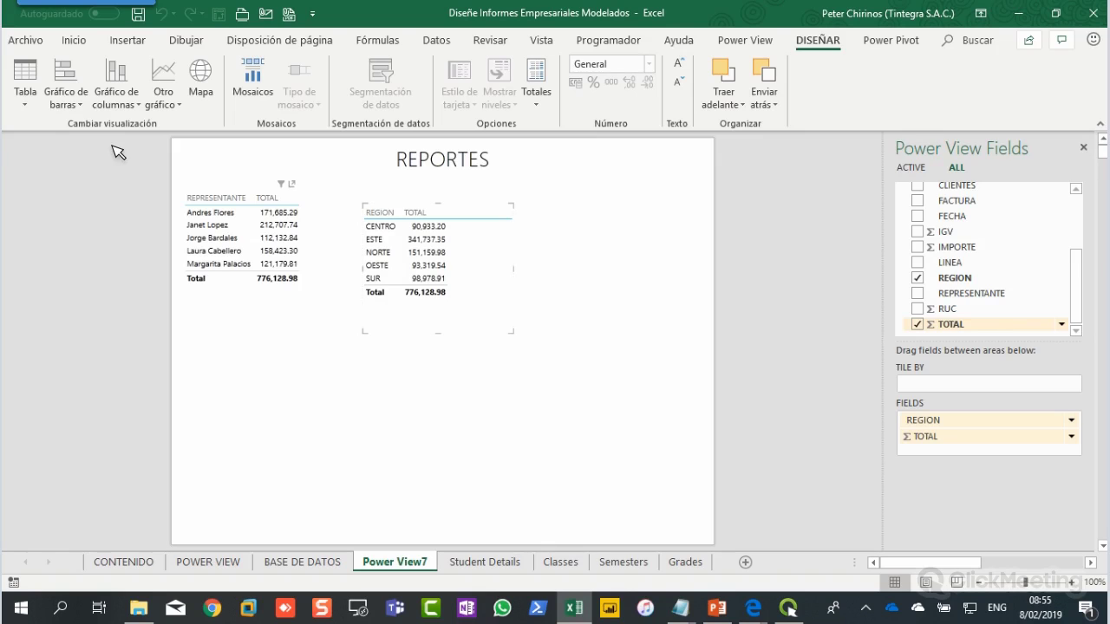
# Step: Convert the REGION table to a Circular chart and widen its frame to fit the full legend labels
pyautogui.click(80, 105)
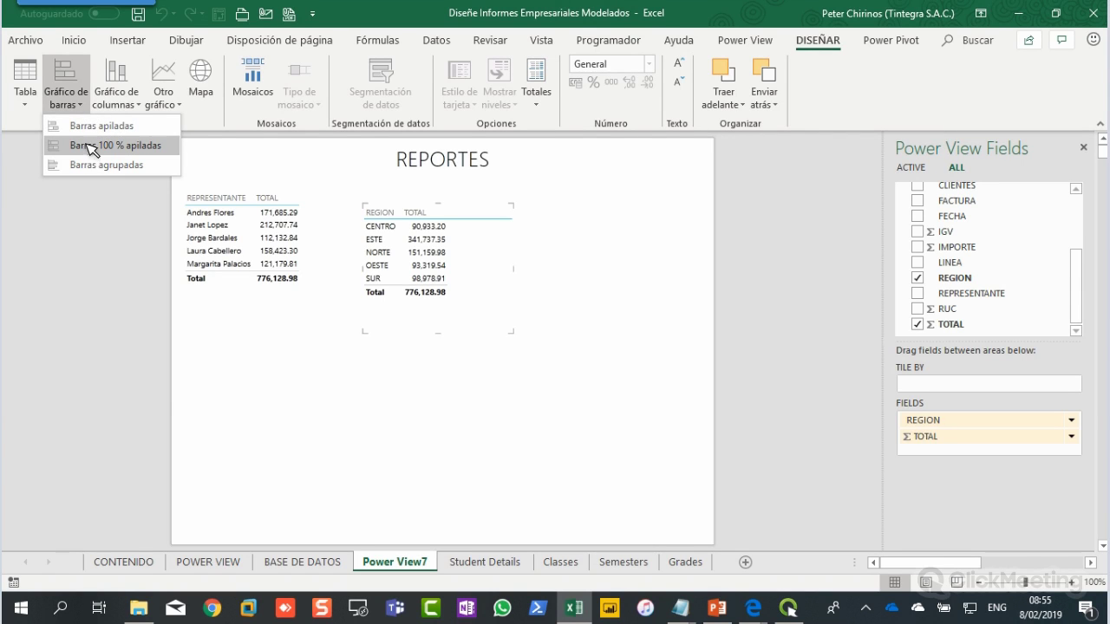
pyautogui.click(122, 106)
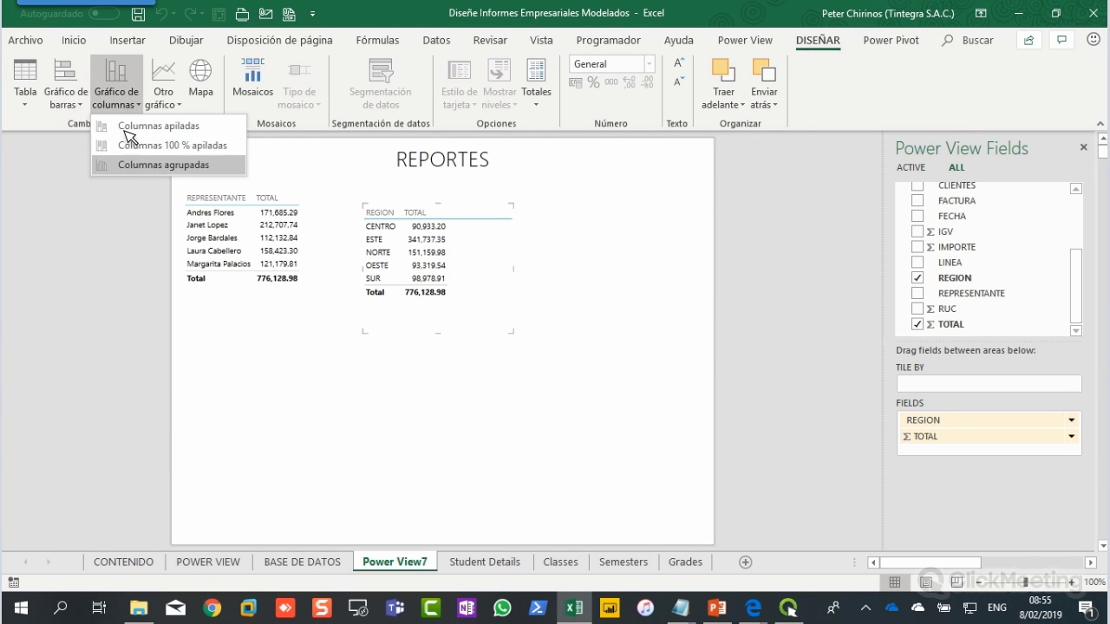
pyautogui.click(164, 106)
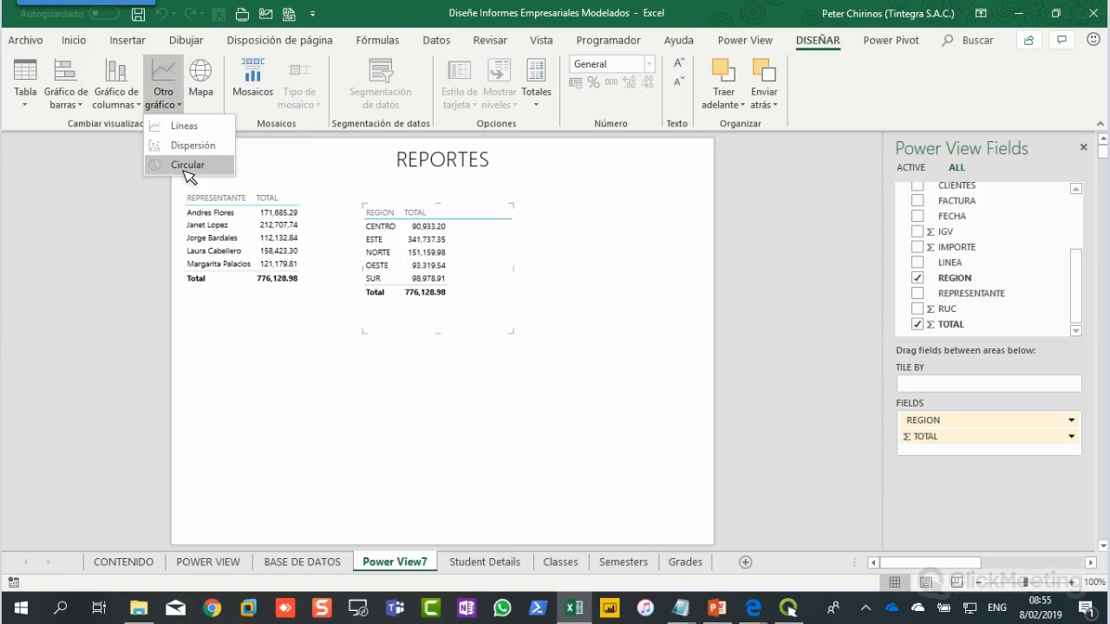
pyautogui.click(184, 171)
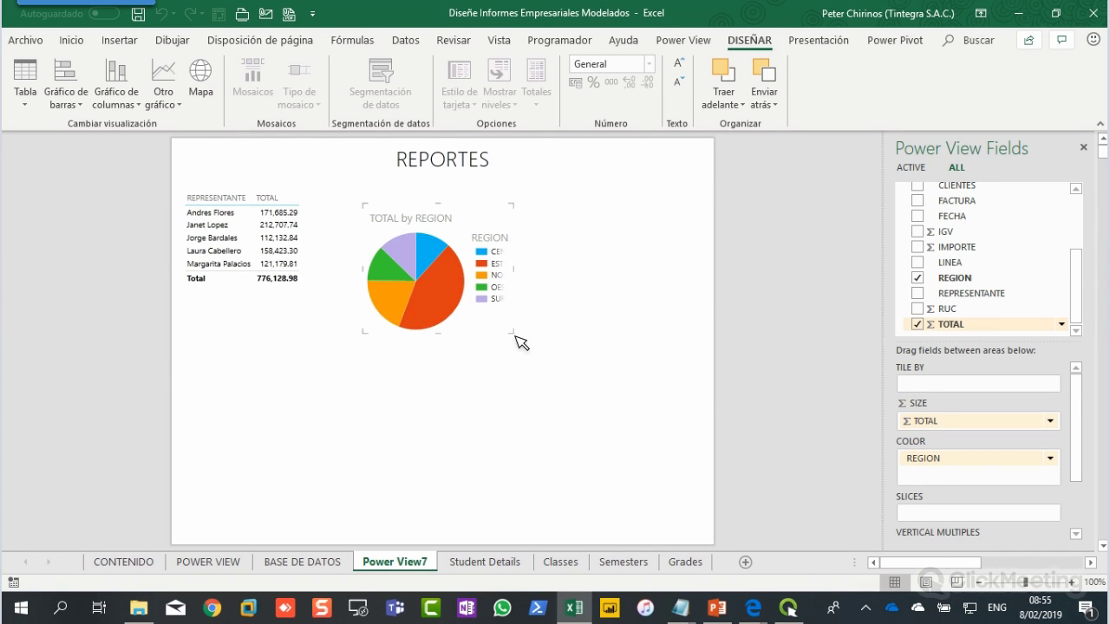
pyautogui.moveTo(518, 333); pyautogui.dragTo(573, 338)
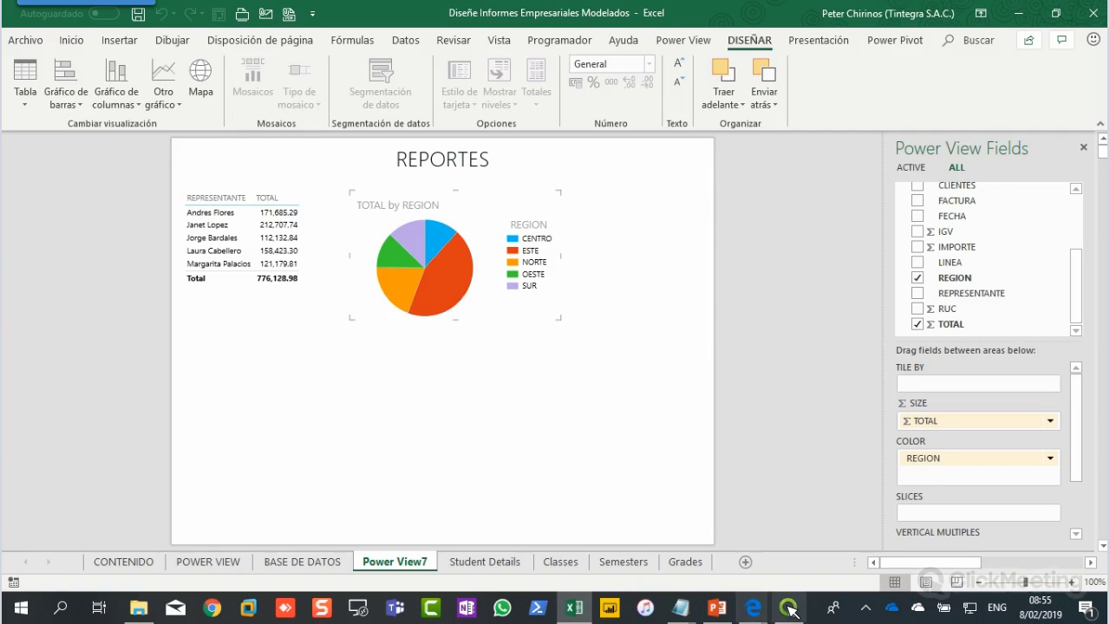
# Step: Switch to the ClickMeeting window, read the chat messages, and minimize it again
pyautogui.moveTo(789, 610)
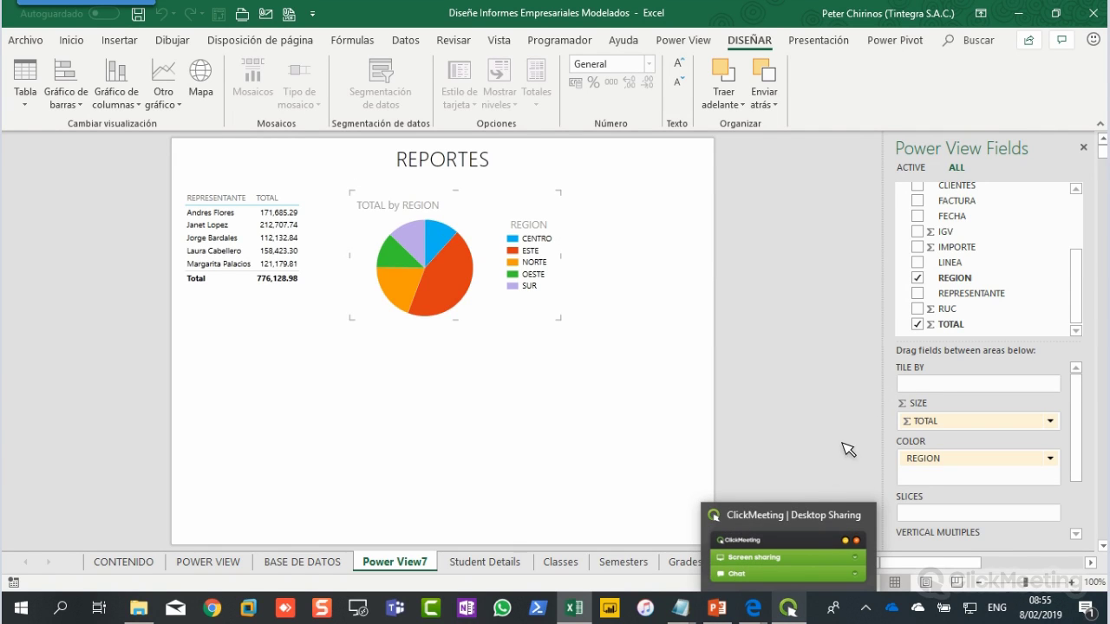
pyautogui.click(862, 360)
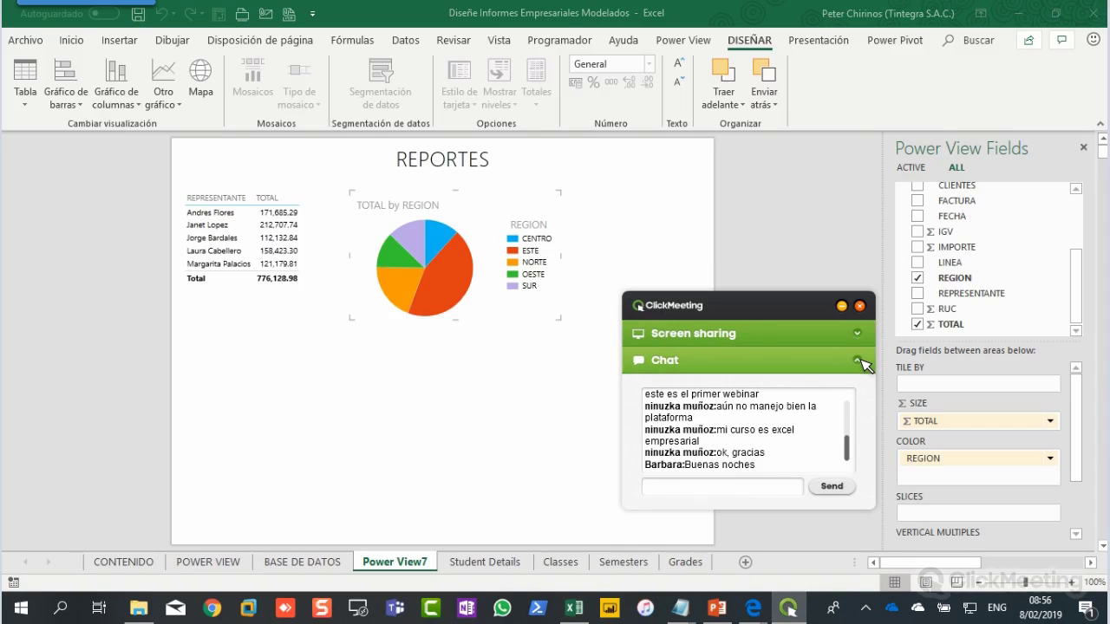
pyautogui.click(862, 360)
pyautogui.click(841, 306)
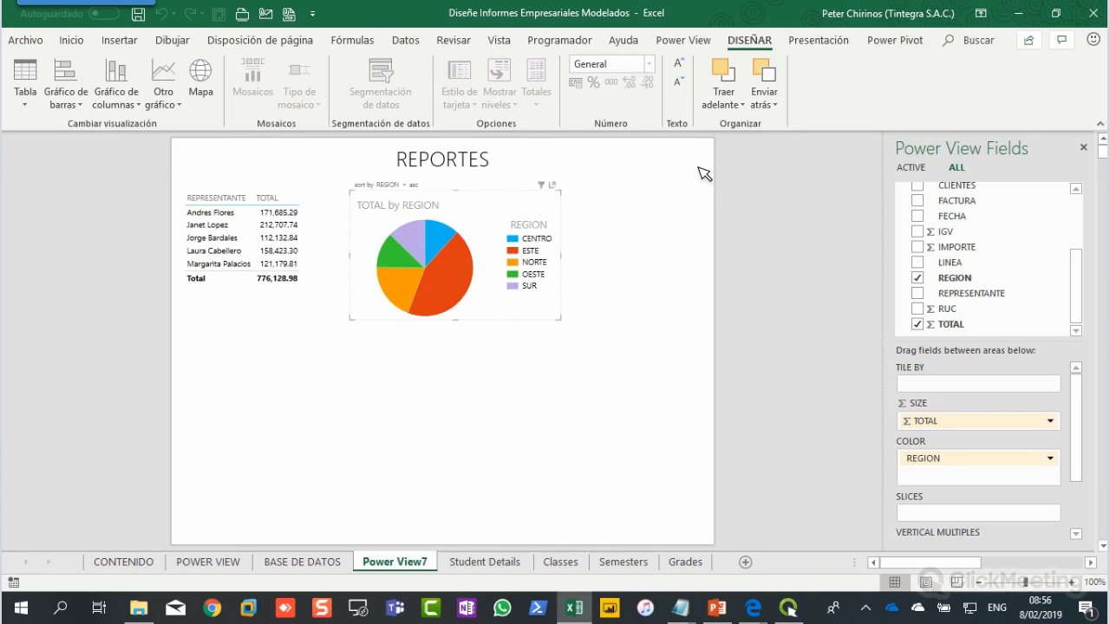
# Step: Remove the pie chart's title and review the available legend positions
pyautogui.click(837, 43)
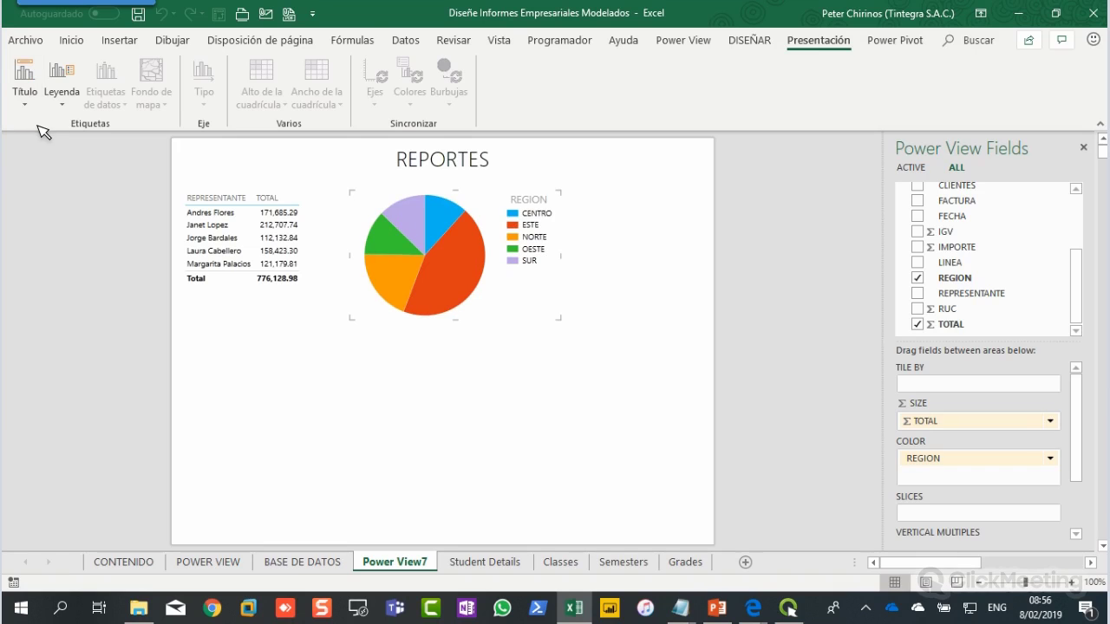
pyautogui.click(61, 111)
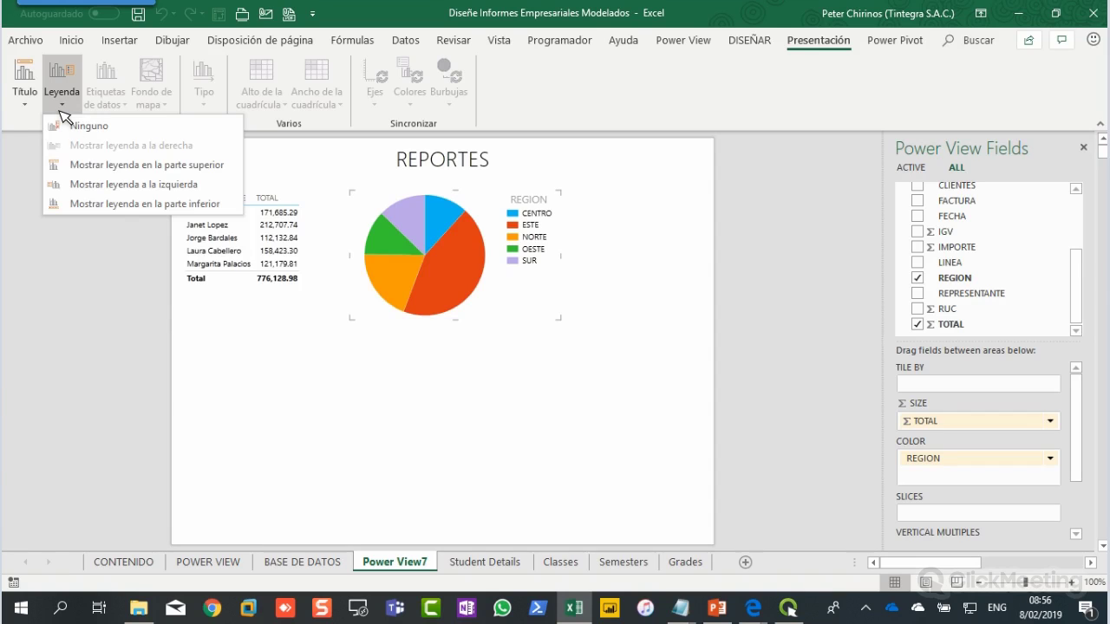
pyautogui.click(363, 352)
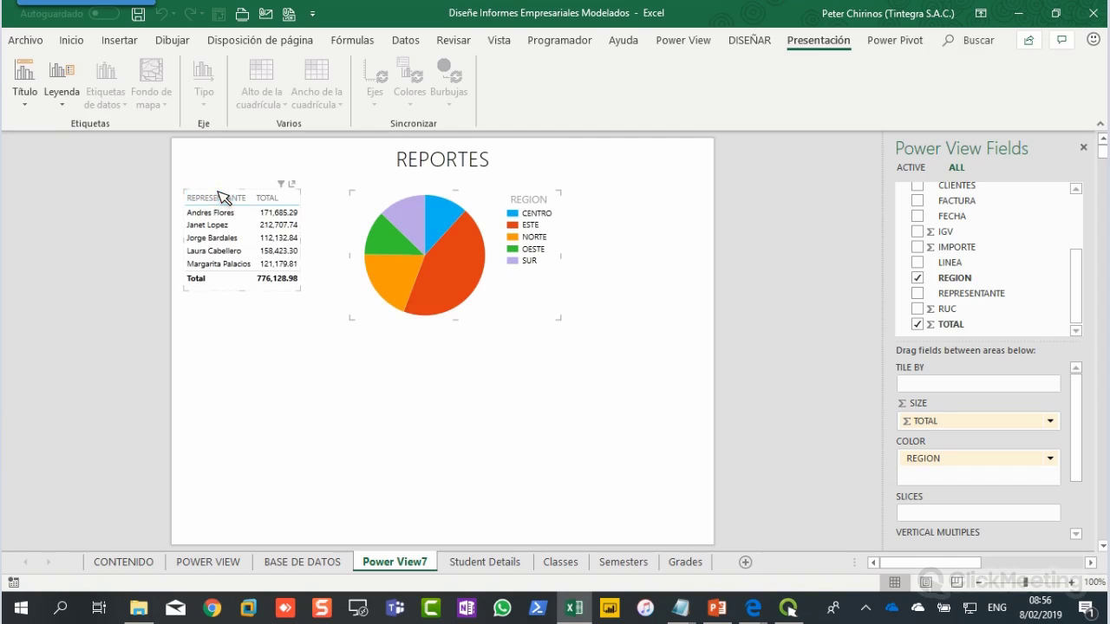
# Step: Format the TOTAL column of the REPRESENTANTE table as Currency
pyautogui.click(282, 218)
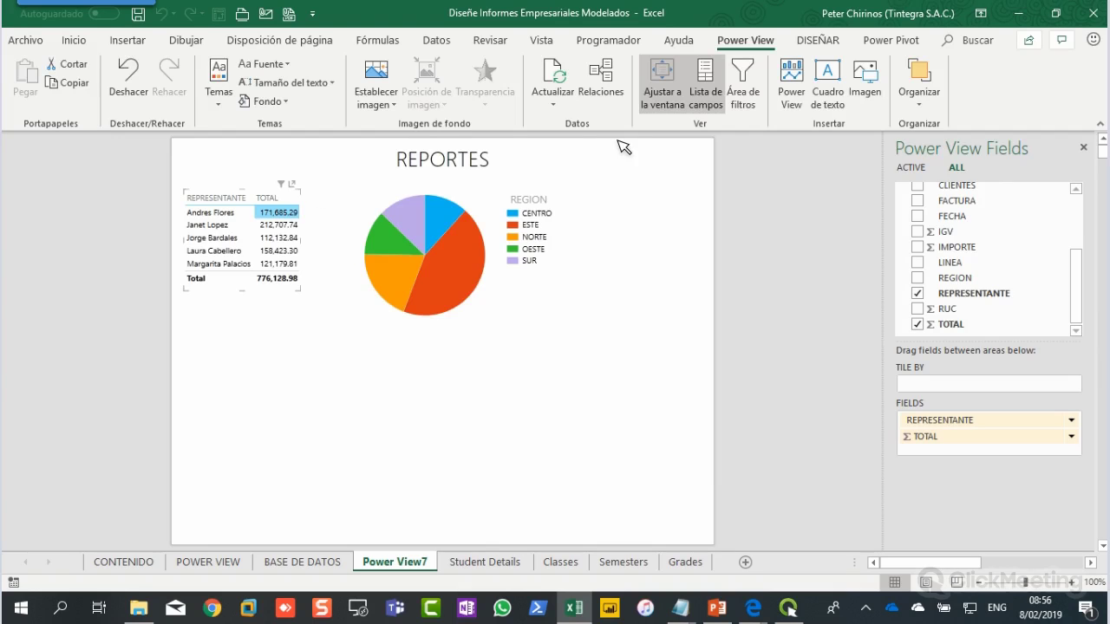
pyautogui.click(816, 41)
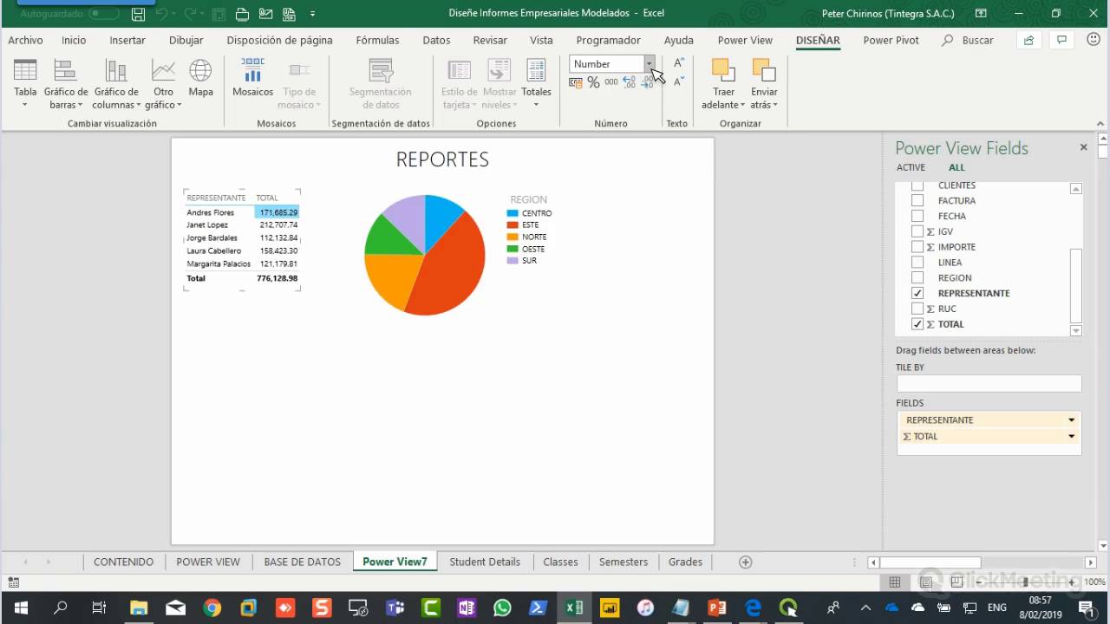
pyautogui.click(650, 66)
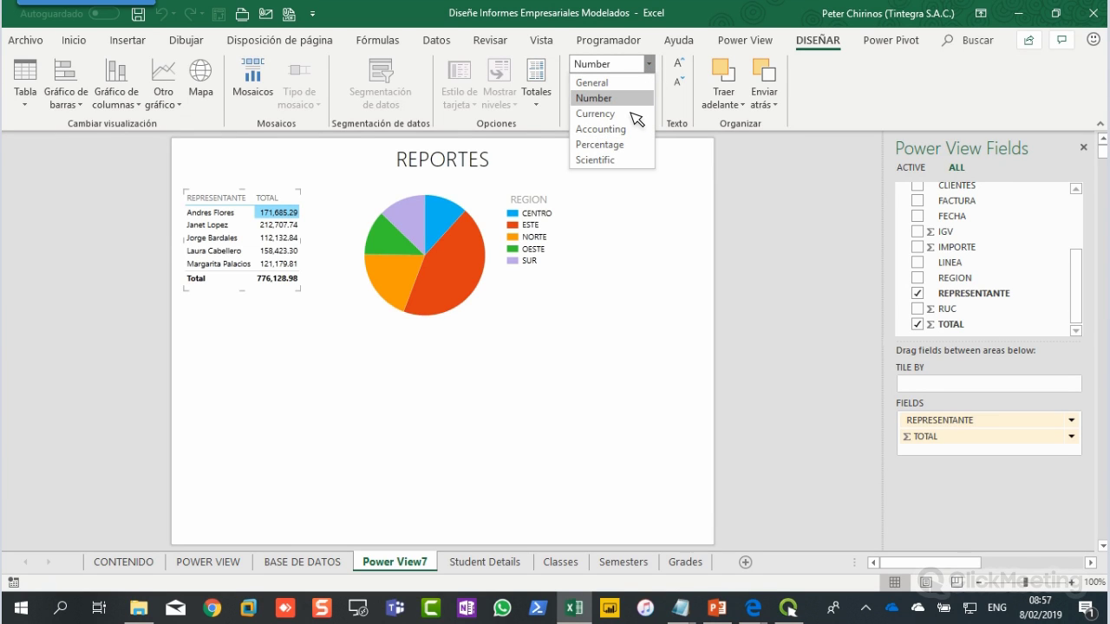
pyautogui.click(638, 118)
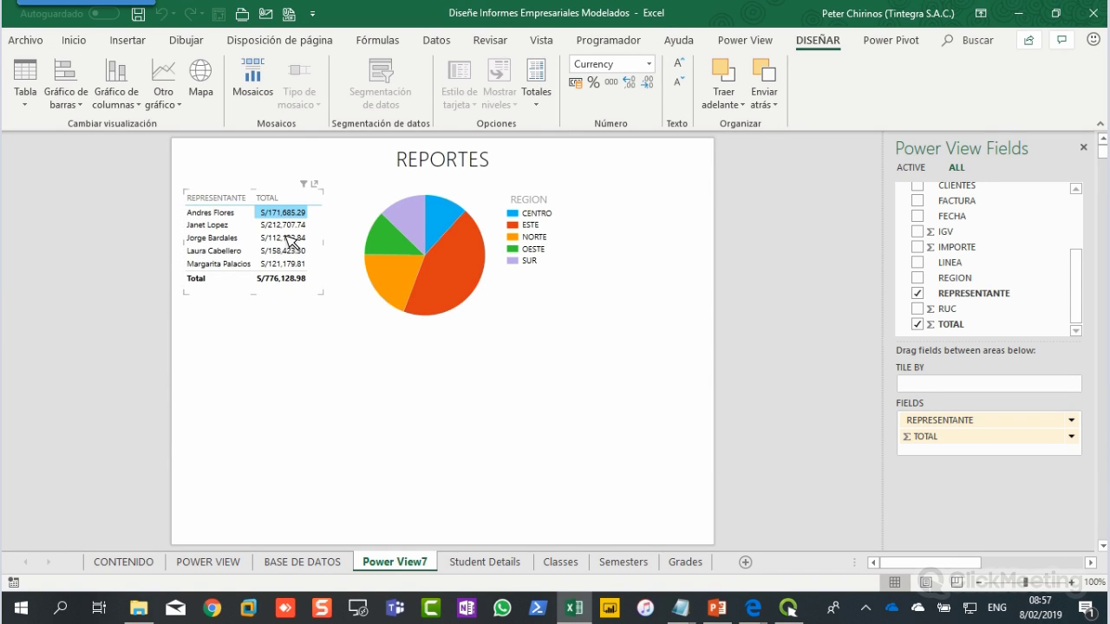
# Step: Review the other chart types for the pie chart and move the chart slightly closer to the REPRESENTANTE table
pyautogui.moveTo(501, 311)
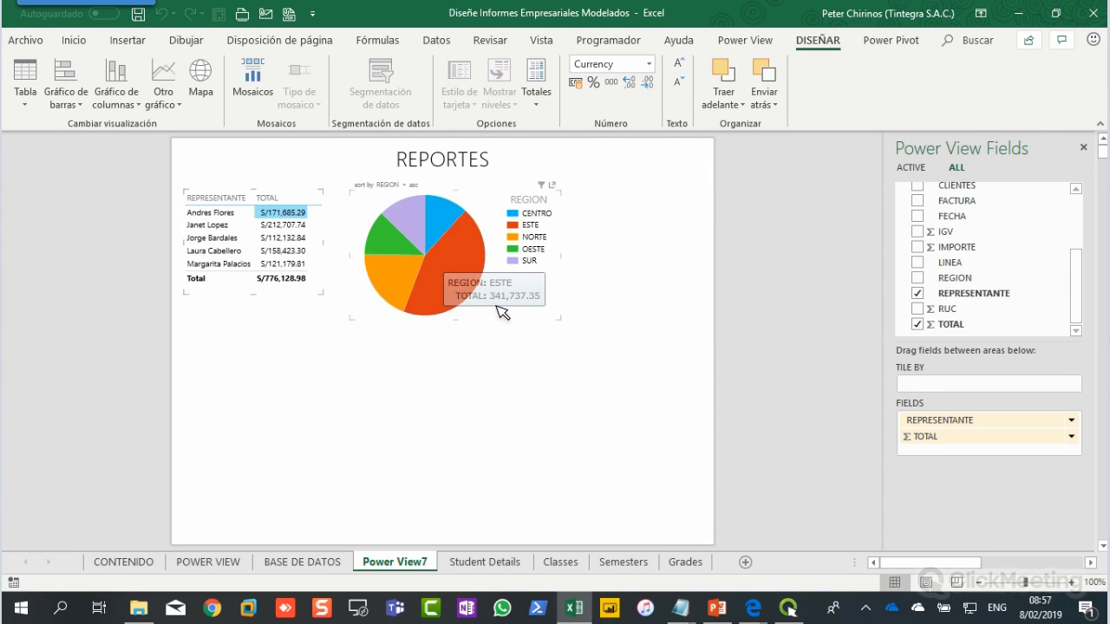
pyautogui.click(503, 217)
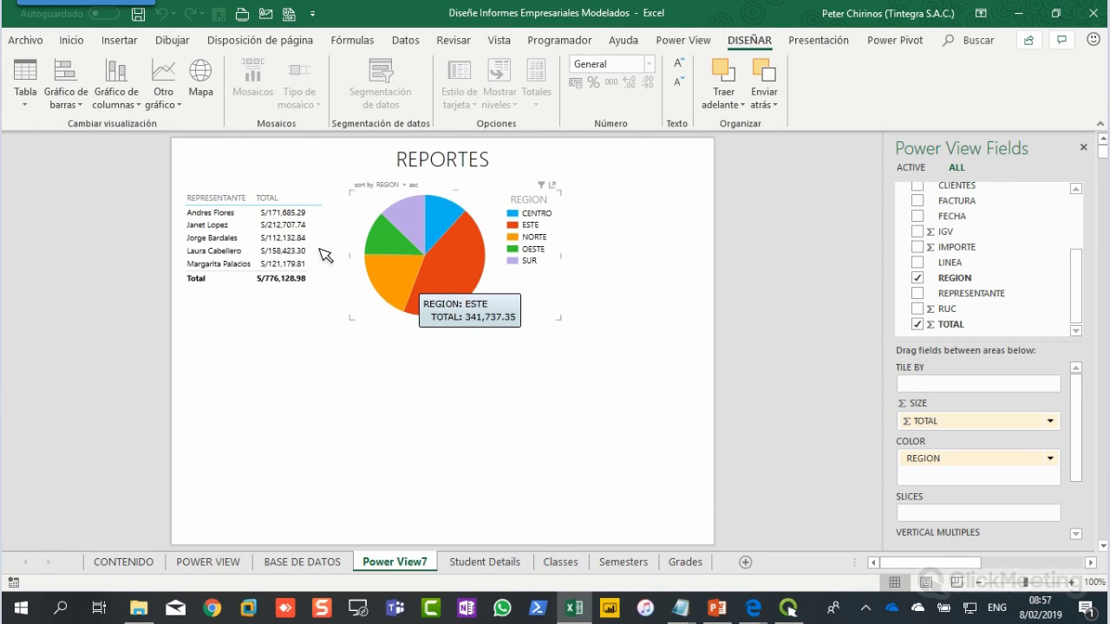
pyautogui.click(180, 106)
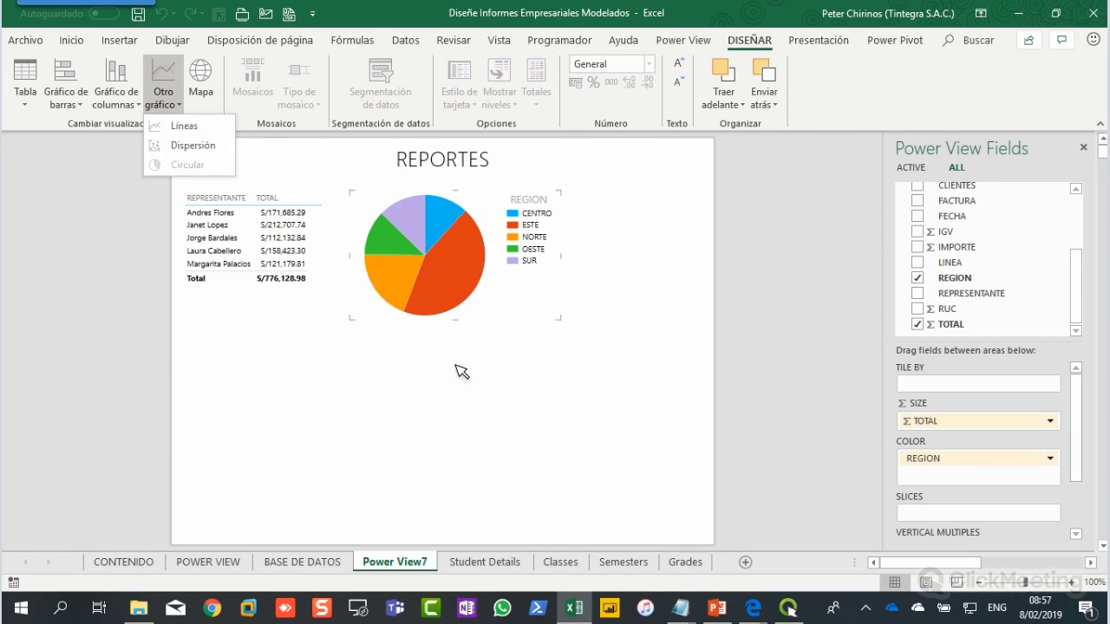
pyautogui.click(515, 324)
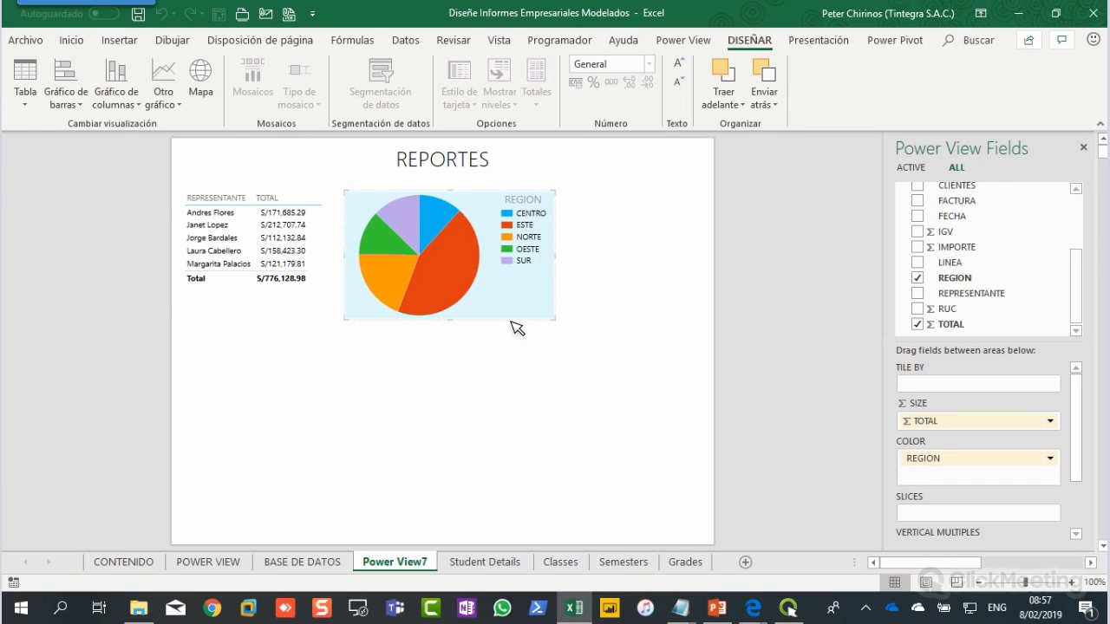
# Step: Create a separate REGION and TOTAL table beside the pie chart and switch it to the Matriz visualization
pyautogui.click(642, 218)
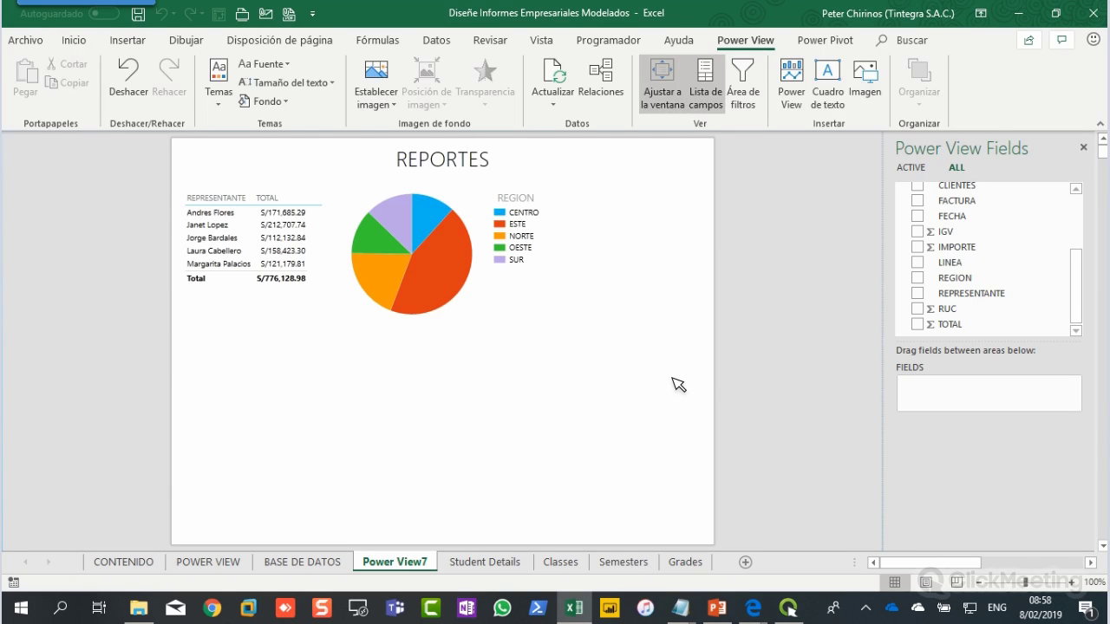
pyautogui.click(918, 278)
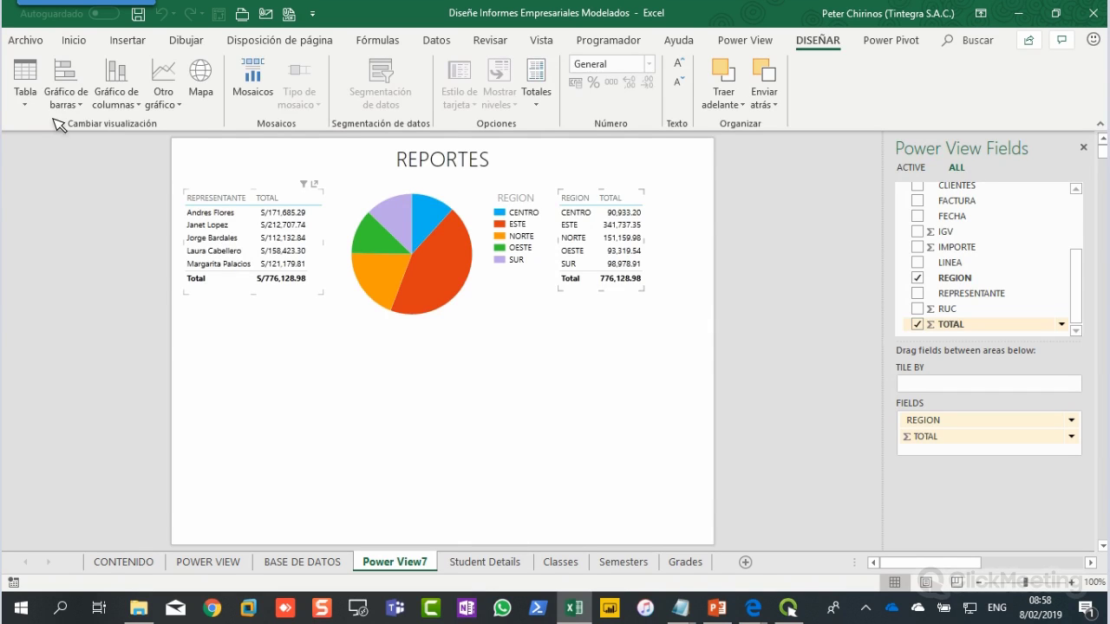
pyautogui.click(31, 103)
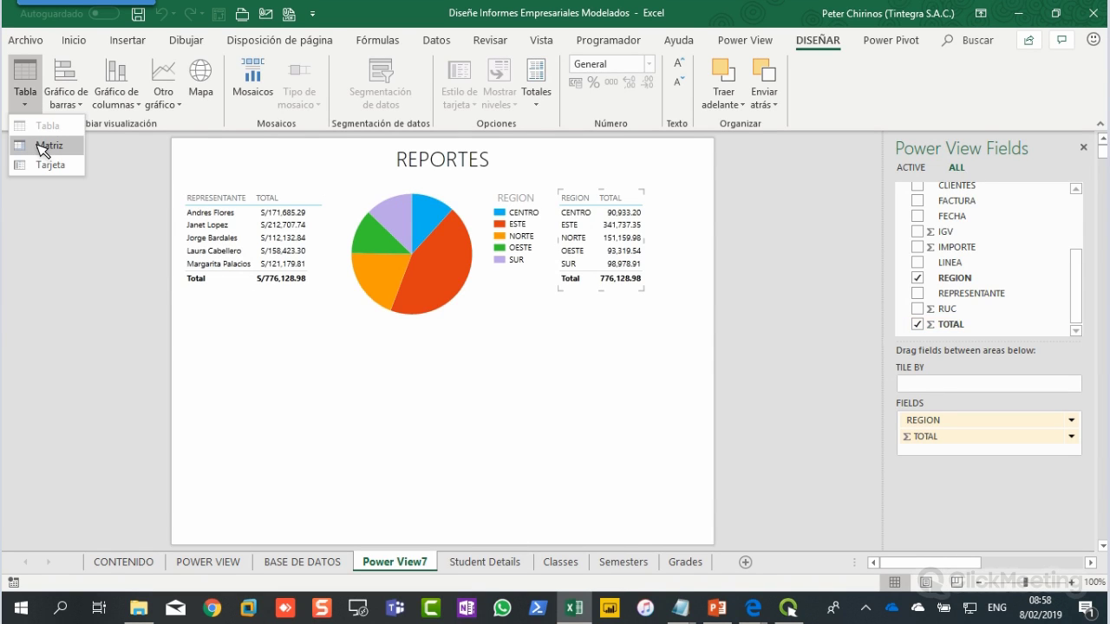
pyautogui.click(39, 145)
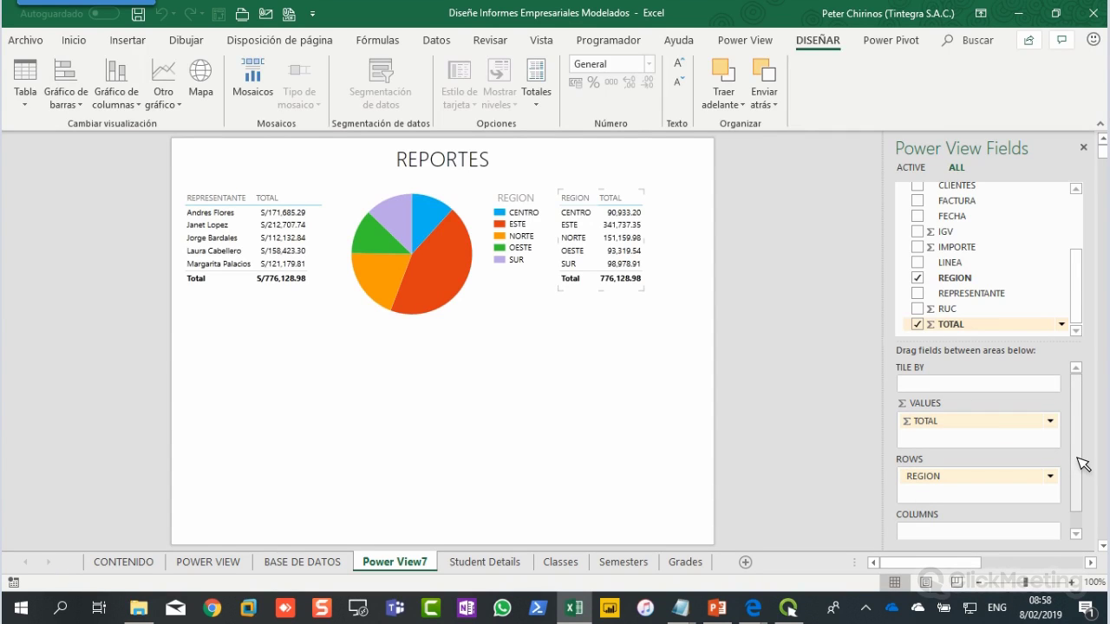
# Step: Add the Ventas field AÑO to the matrix rows above REGION
pyautogui.scroll(-1, 1083, 473)
pyautogui.scroll(1, 1083, 459)
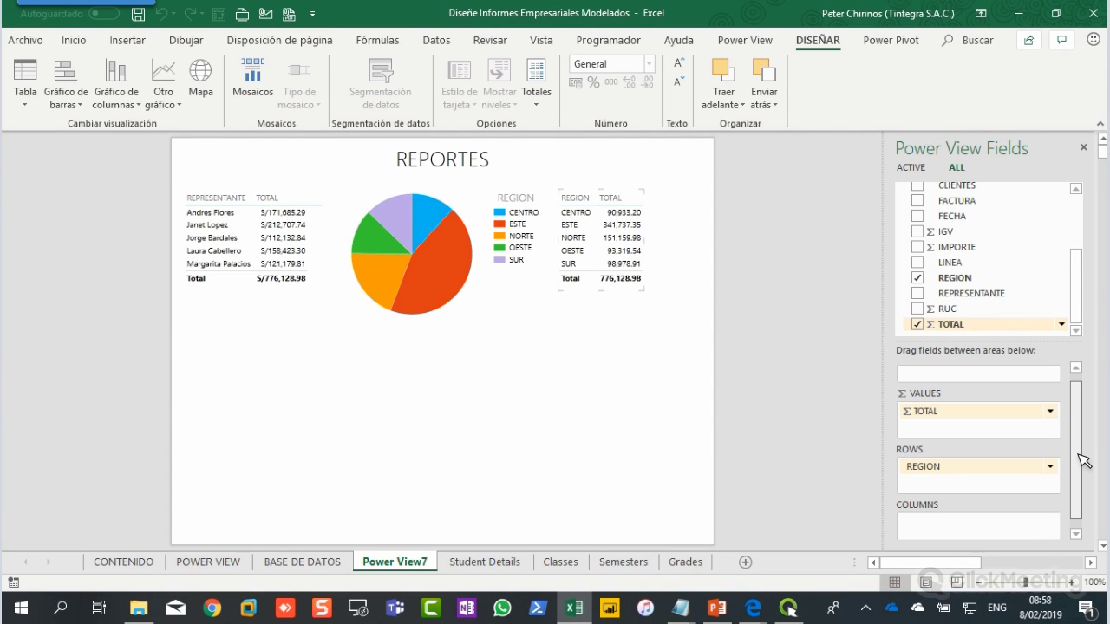
pyautogui.scroll(1, 1083, 459)
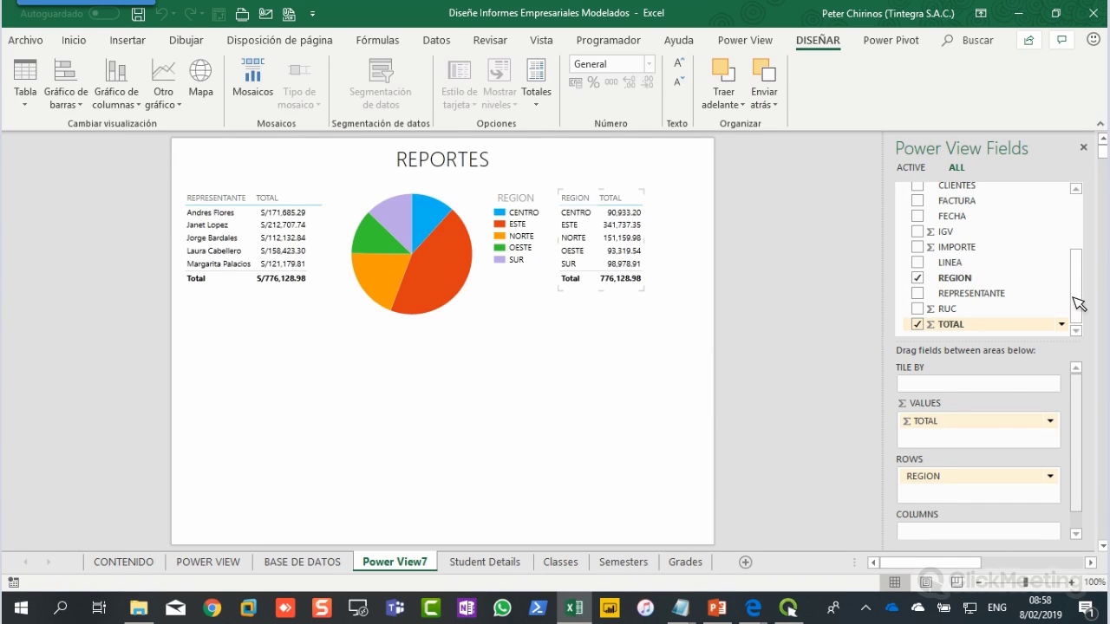
pyautogui.moveTo(1078, 293); pyautogui.dragTo(1077, 256)
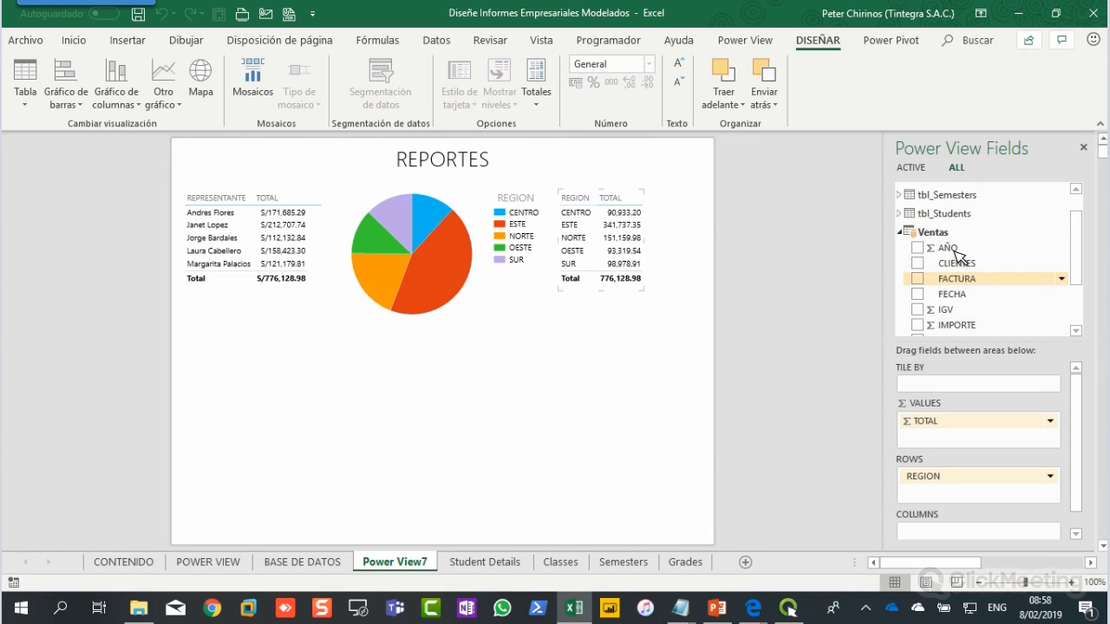
pyautogui.moveTo(955, 251); pyautogui.dragTo(977, 472)
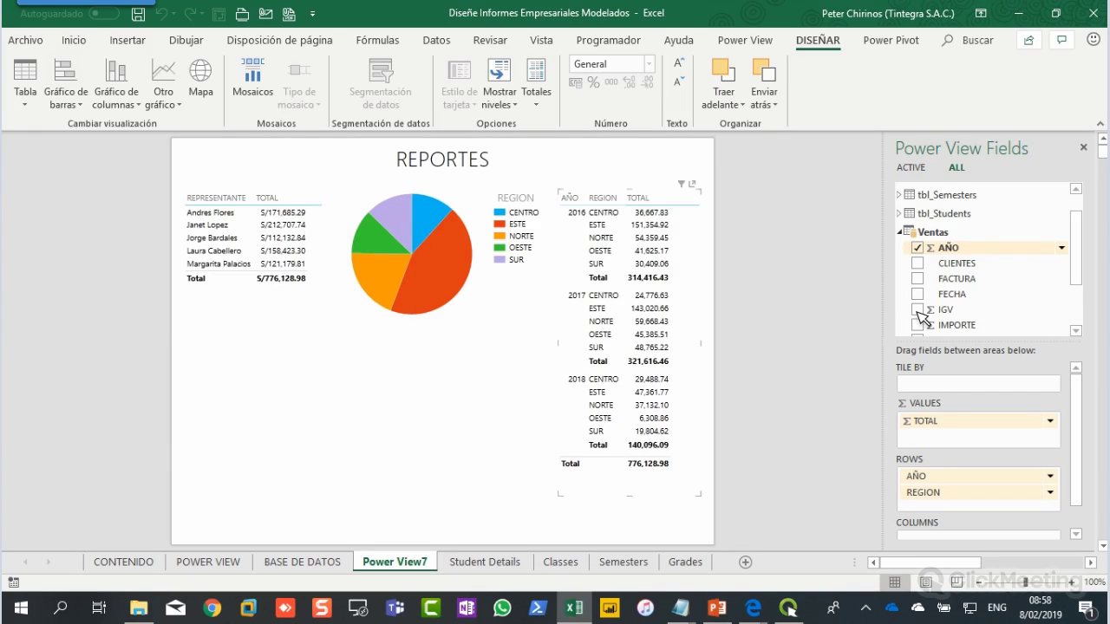
pyautogui.moveTo(1082, 280); pyautogui.dragTo(1082, 317)
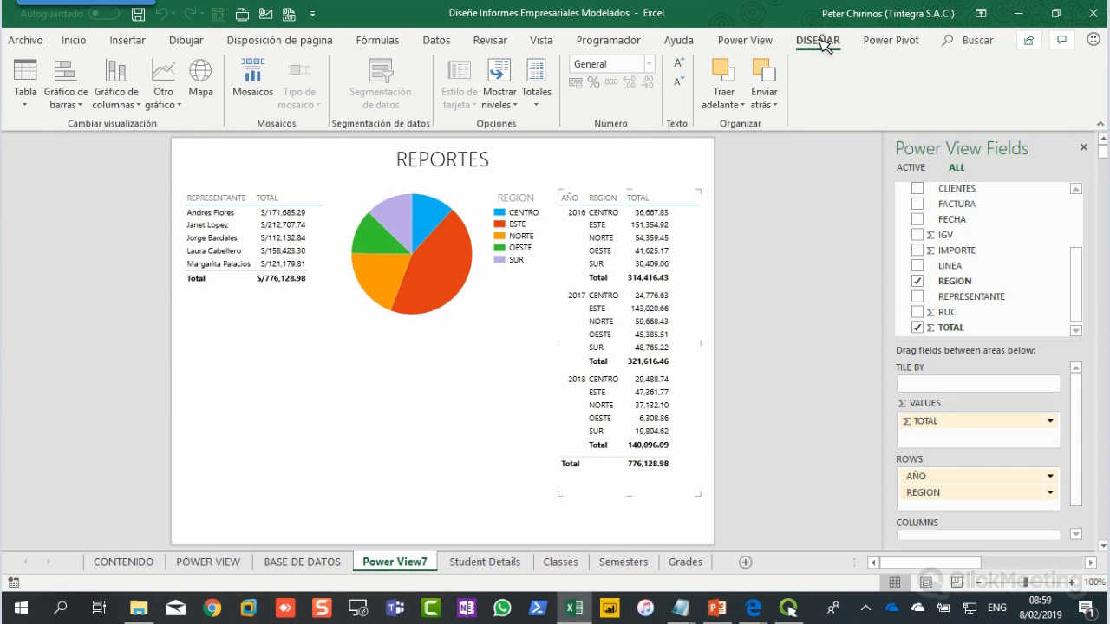
# Step: Format the matrix's TOTAL column as Currency and widen the column to fit the full amounts
pyautogui.click(35, 109)
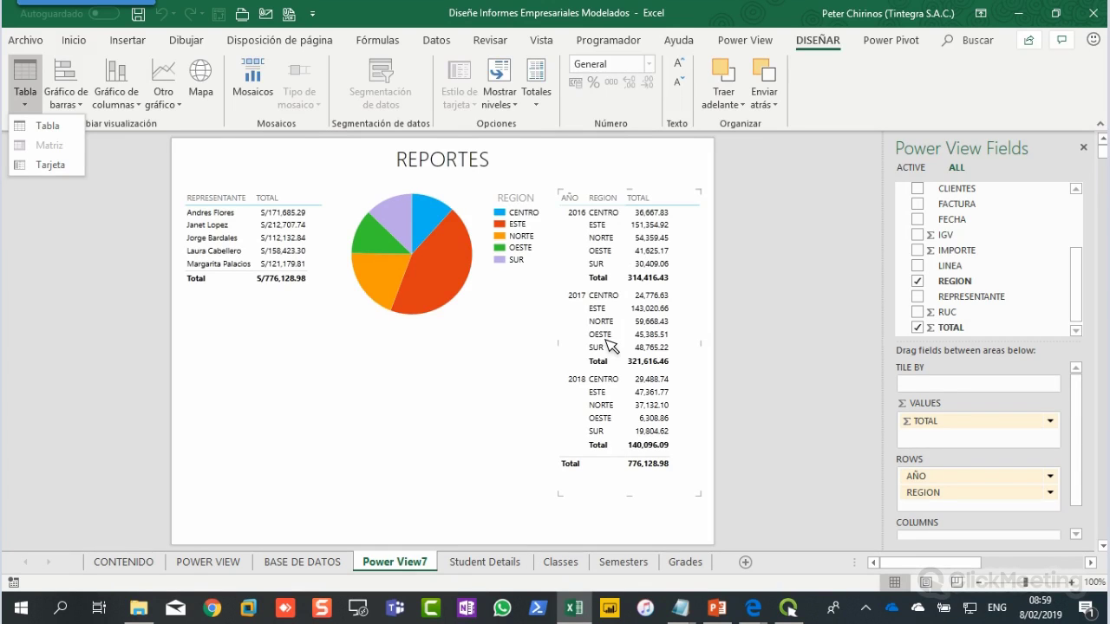
pyautogui.click(657, 214)
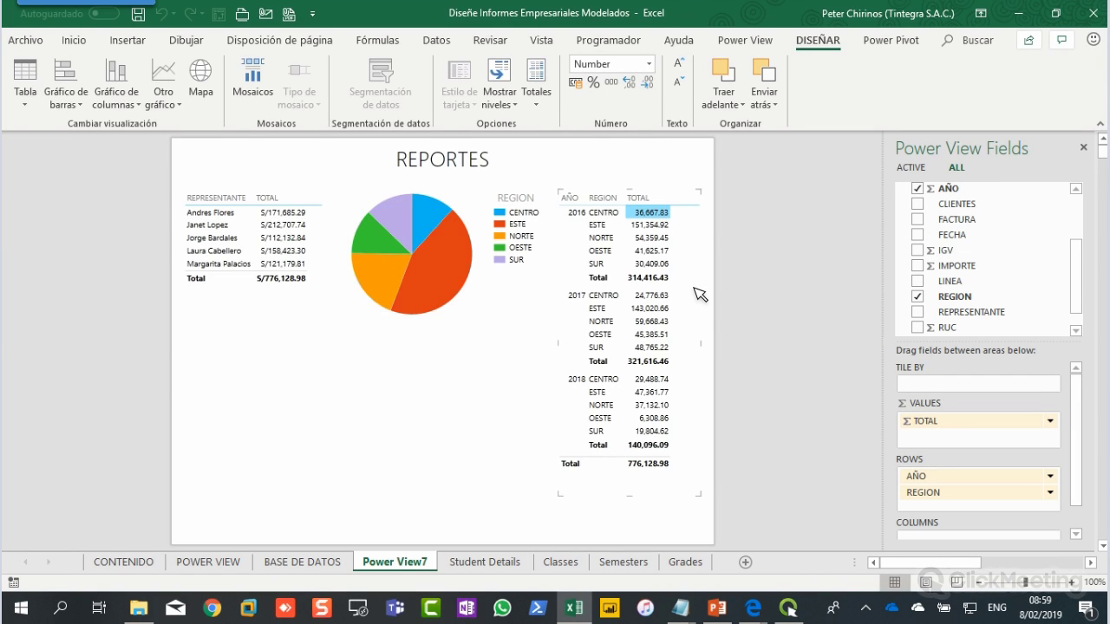
pyautogui.click(644, 227)
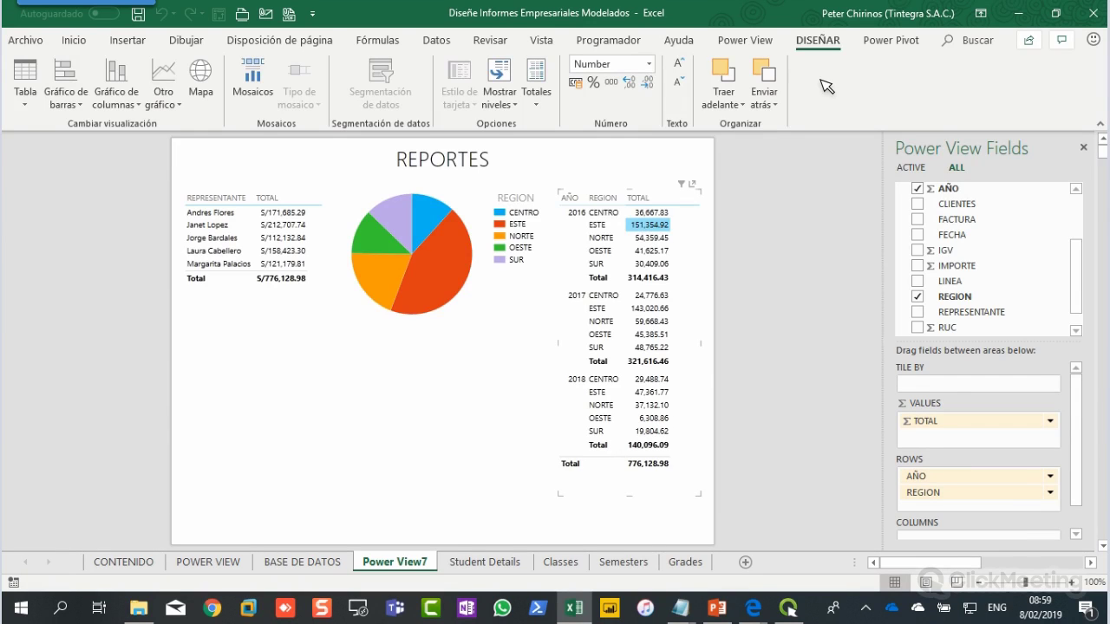
pyautogui.click(648, 64)
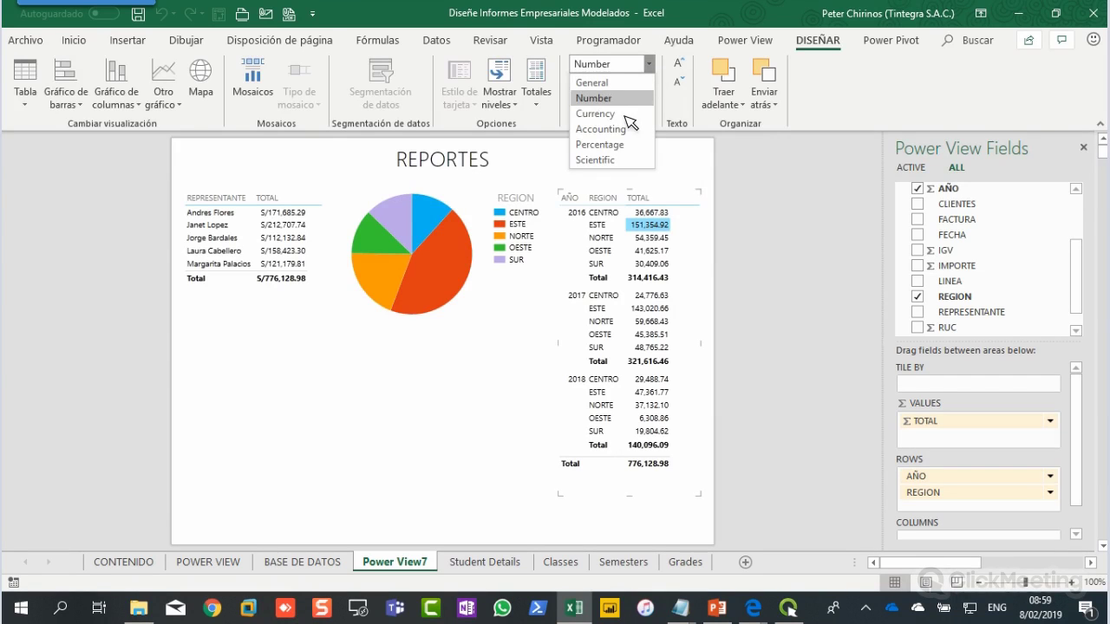
pyautogui.click(636, 114)
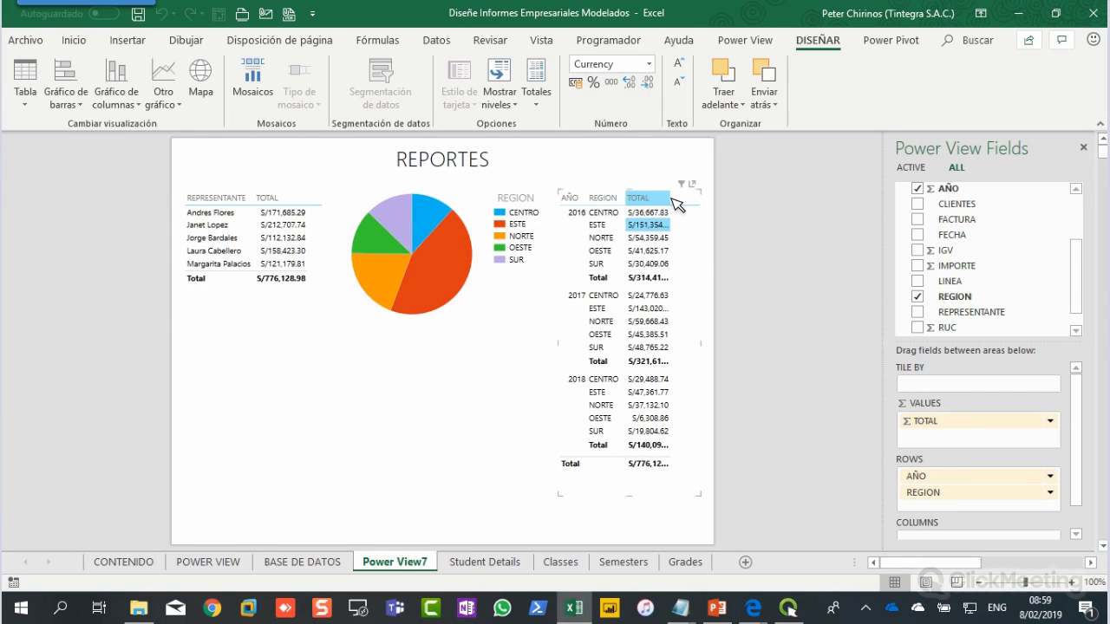
pyautogui.moveTo(673, 201); pyautogui.dragTo(690, 204)
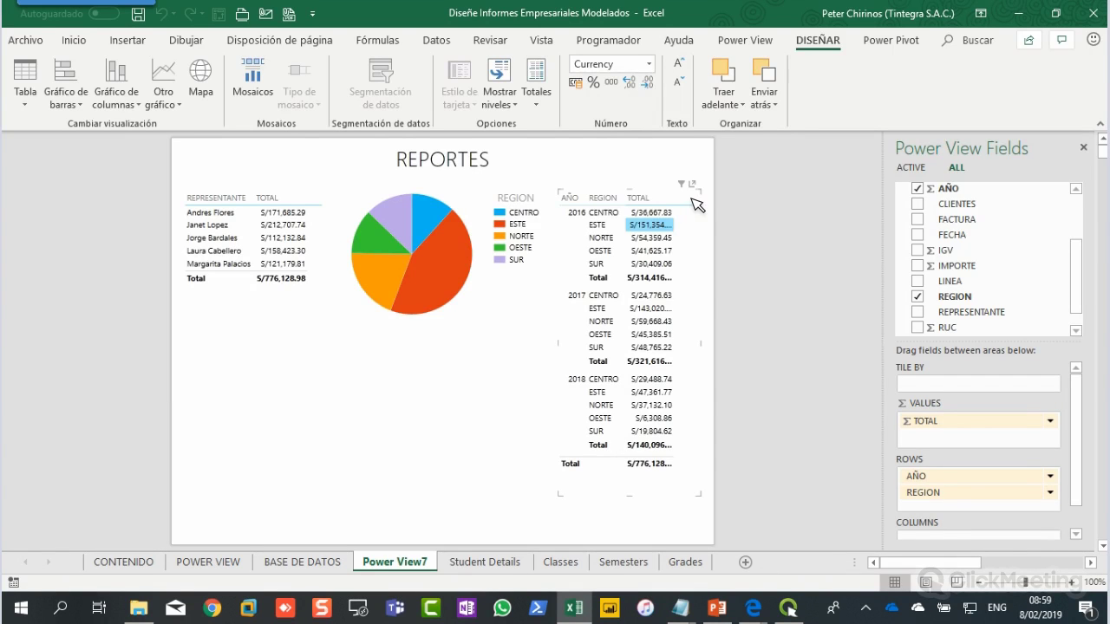
pyautogui.click(527, 501)
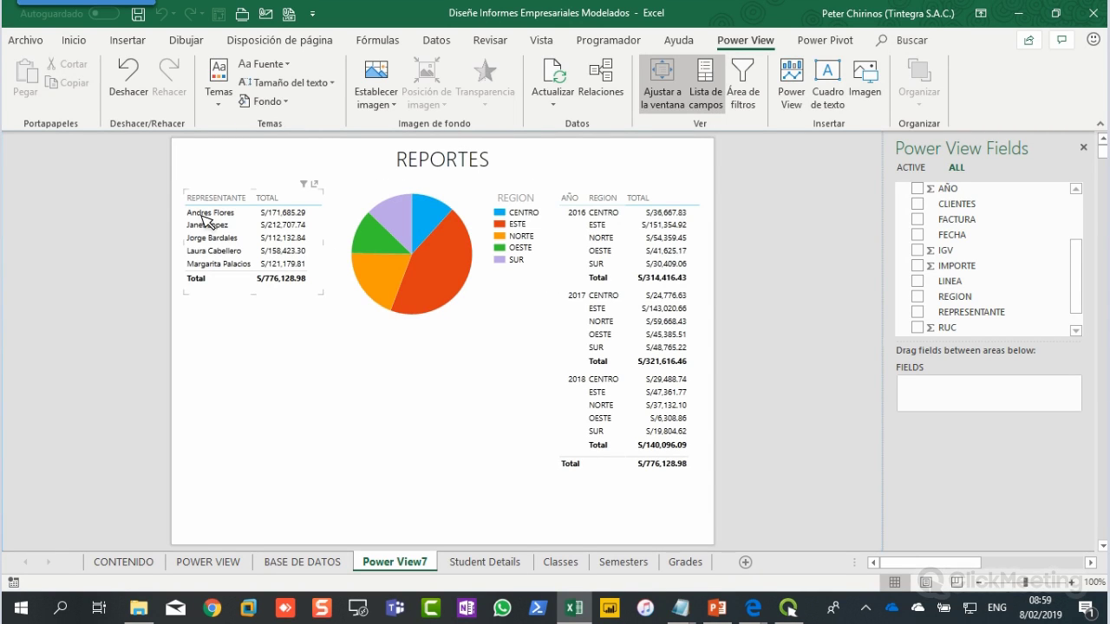
pyautogui.click(368, 309)
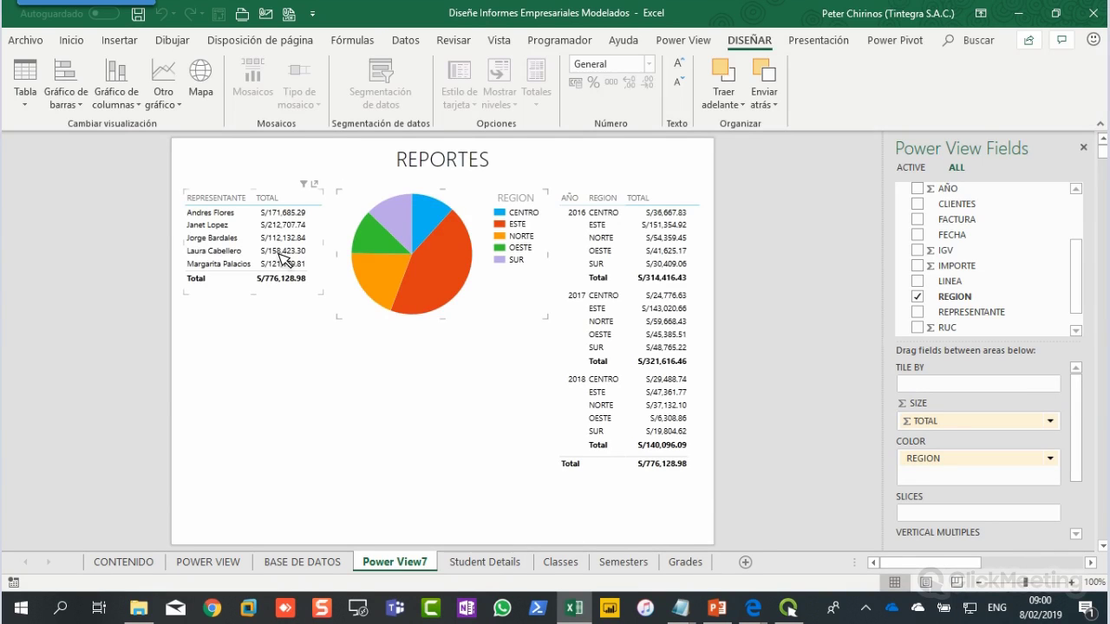
pyautogui.moveTo(401, 255)
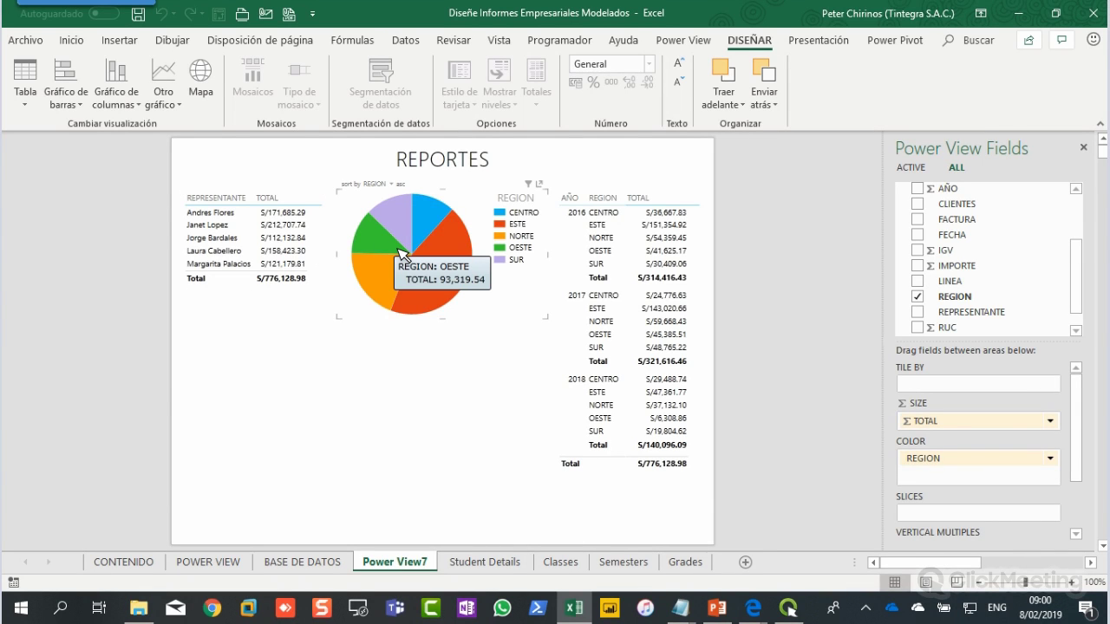
pyautogui.click(267, 417)
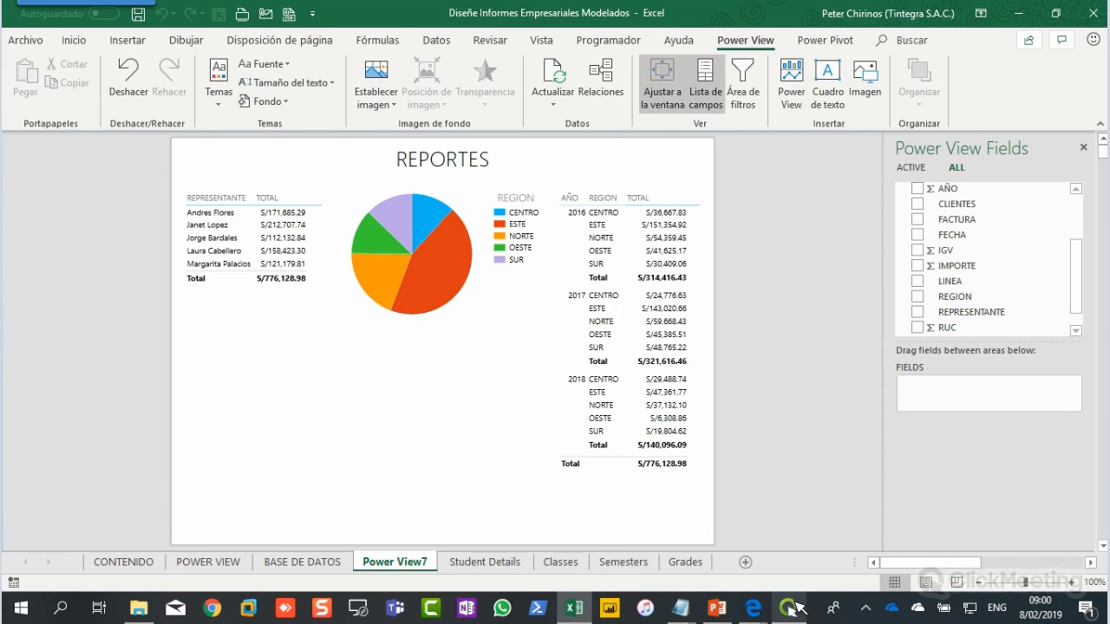
pyautogui.click(790, 607)
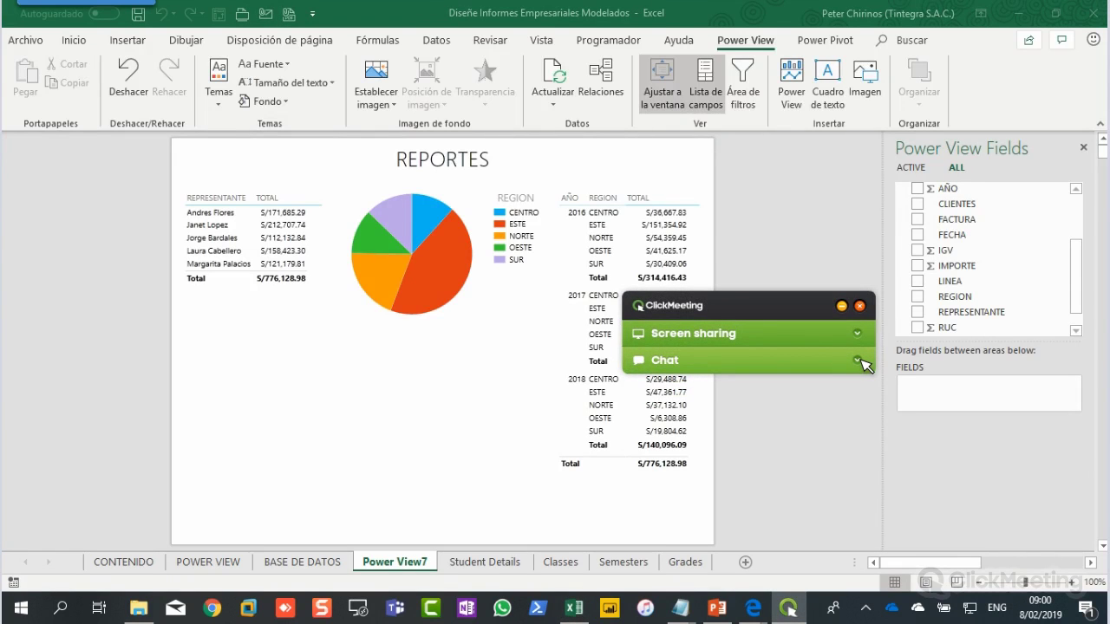
pyautogui.click(843, 306)
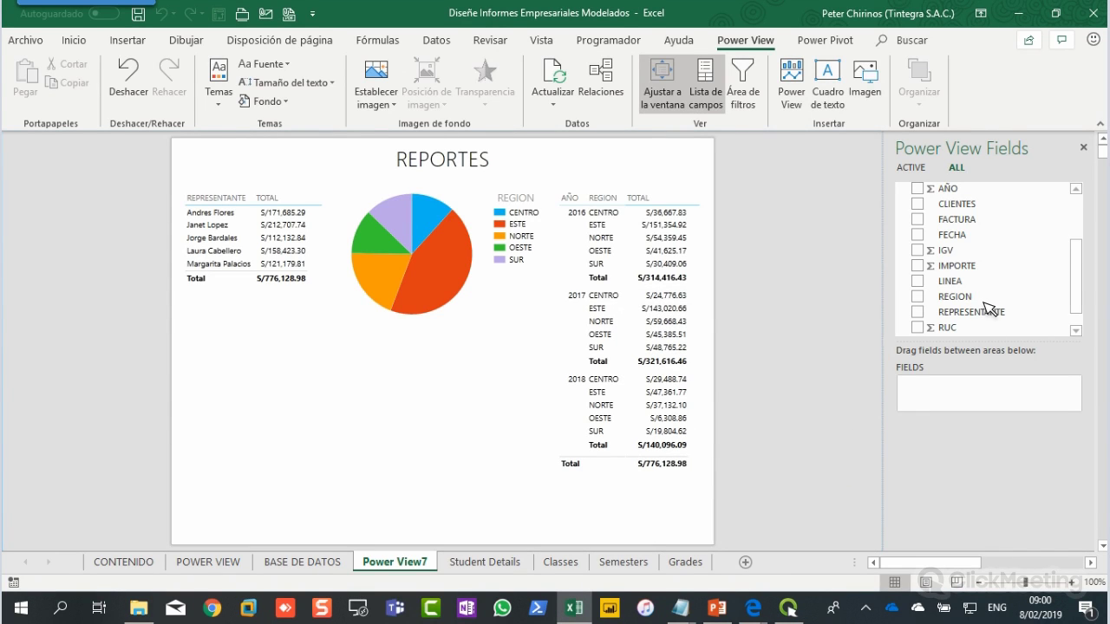
# Step: Create a separate table of REPRESENTANTE and TOTAL and place it in the empty lower area of the report
pyautogui.click(917, 312)
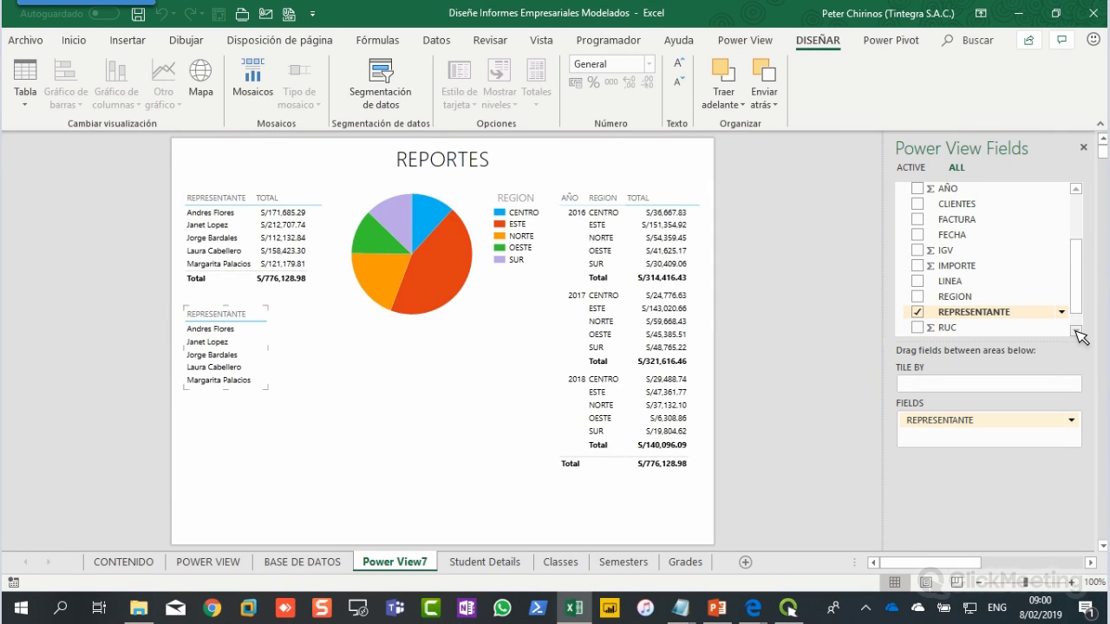
pyautogui.click(1075, 331)
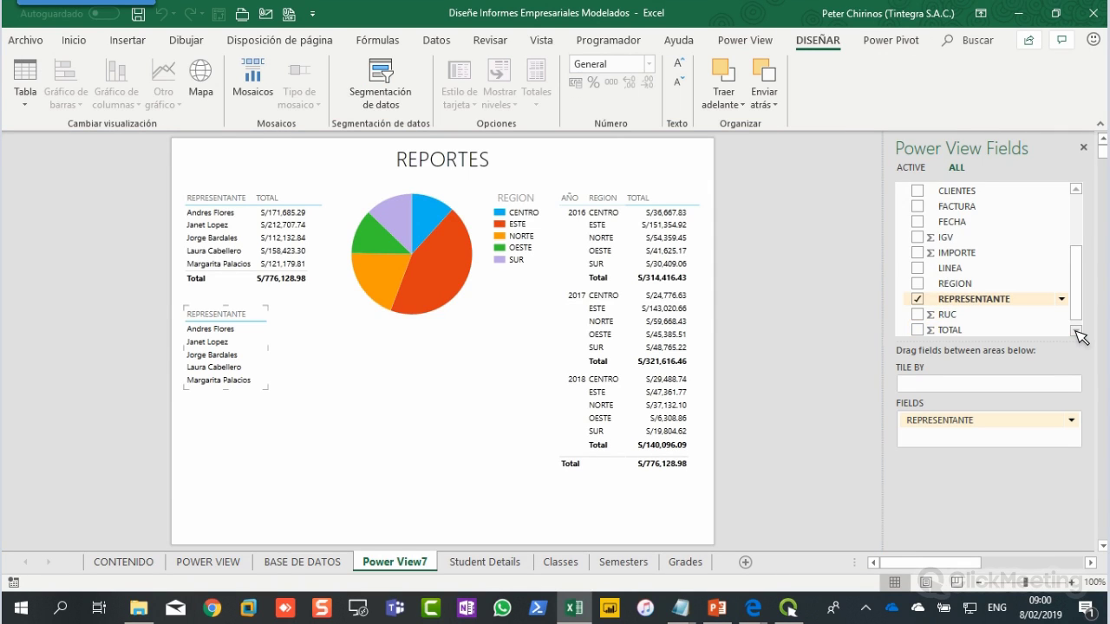
pyautogui.click(918, 326)
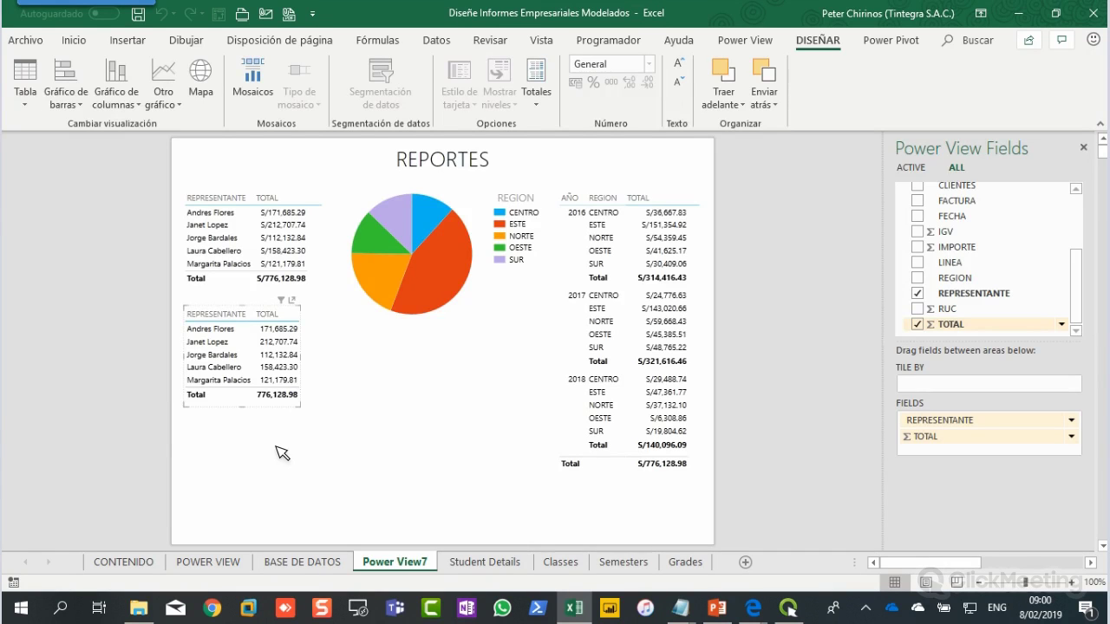
pyautogui.moveTo(283, 408); pyautogui.dragTo(292, 492)
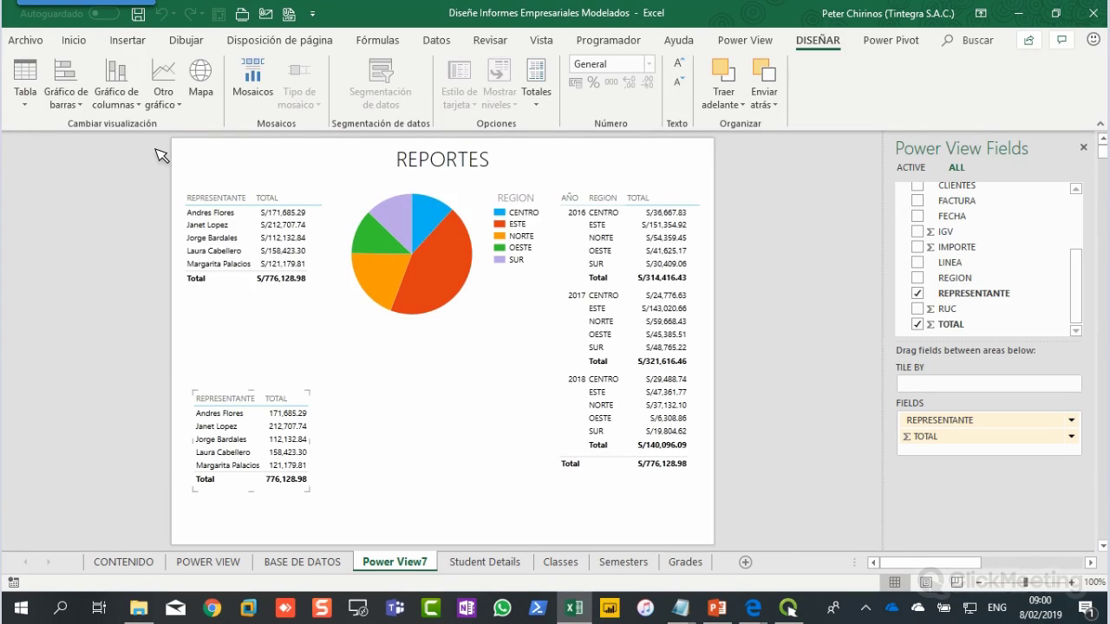
# Step: Convert the new table to a Columnas agrupadas chart and enlarge it to fill the space below the REPRESENTANTE table and pie chart
pyautogui.click(114, 104)
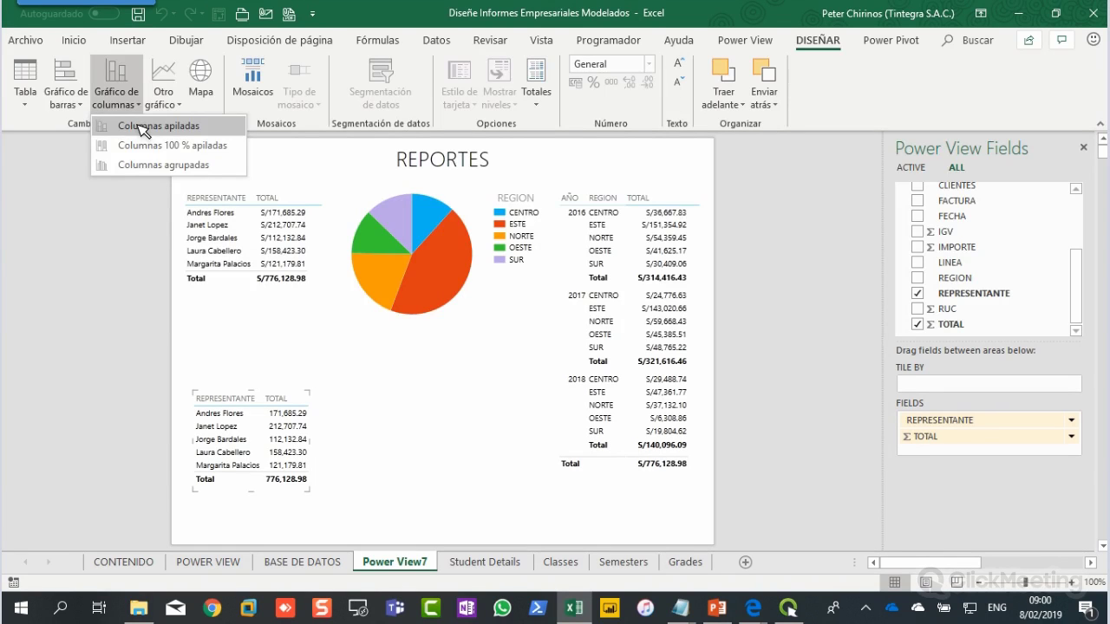
pyautogui.click(152, 172)
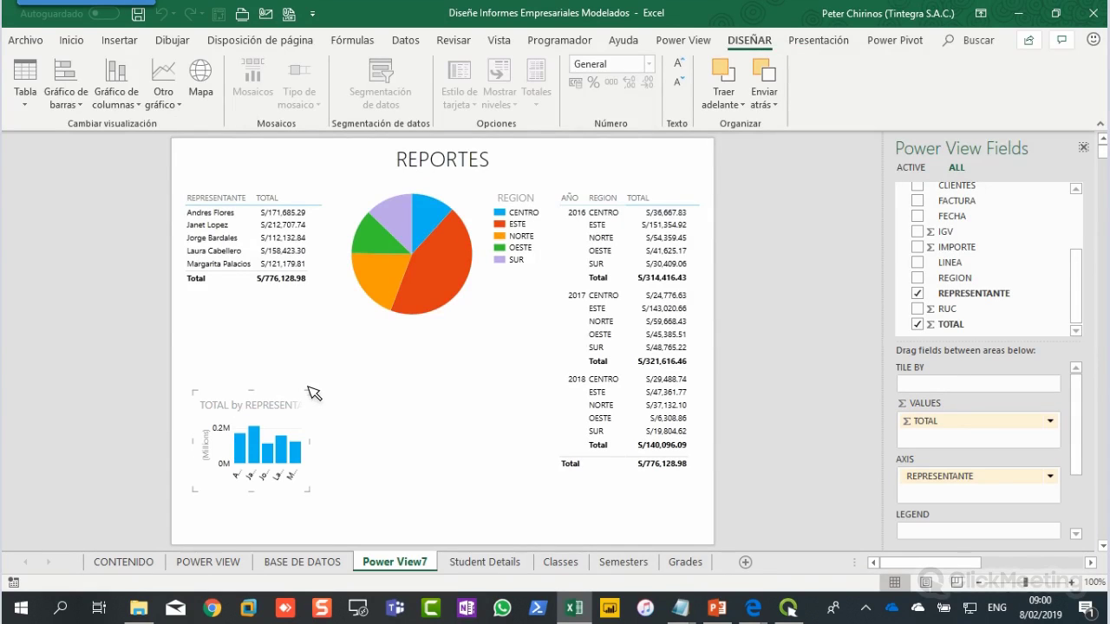
pyautogui.moveTo(311, 491); pyautogui.dragTo(536, 506)
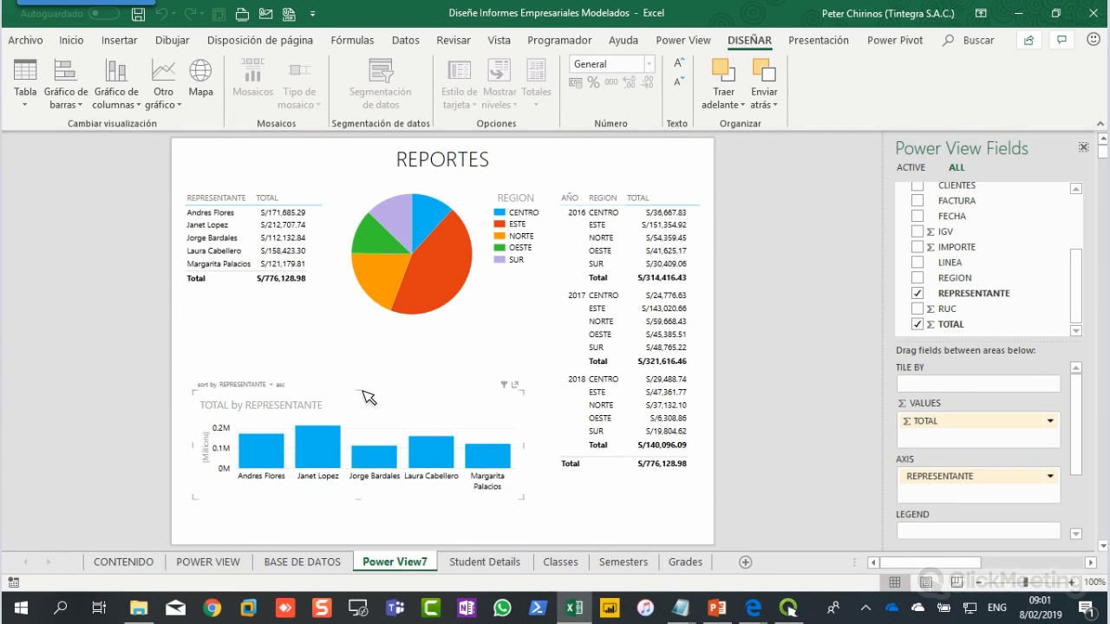
pyautogui.moveTo(362, 394); pyautogui.dragTo(371, 339)
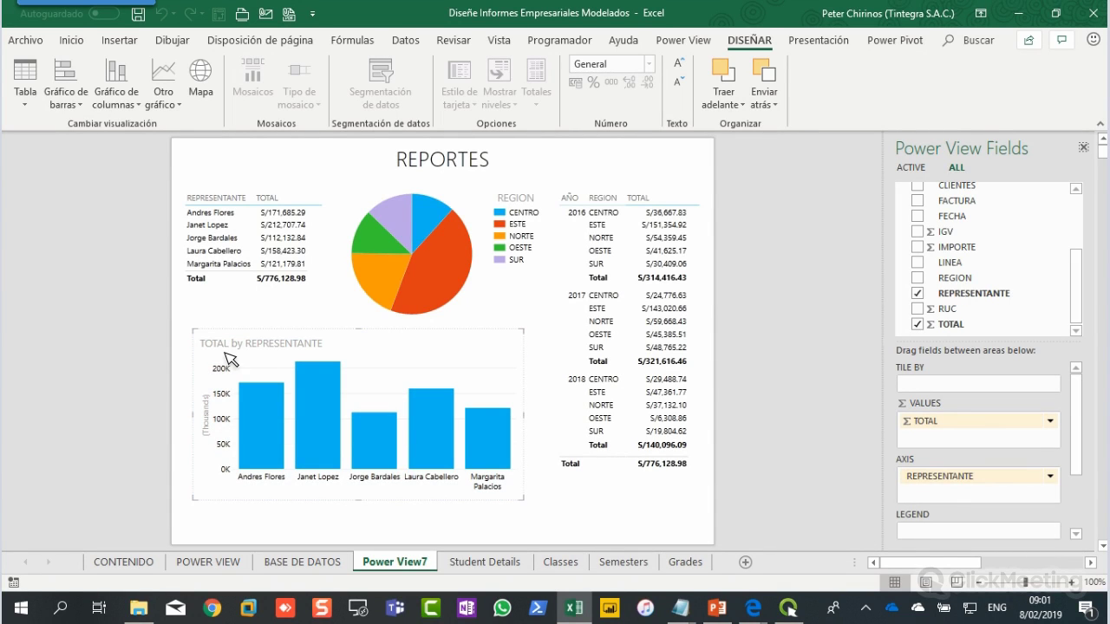
pyautogui.moveTo(260, 345)
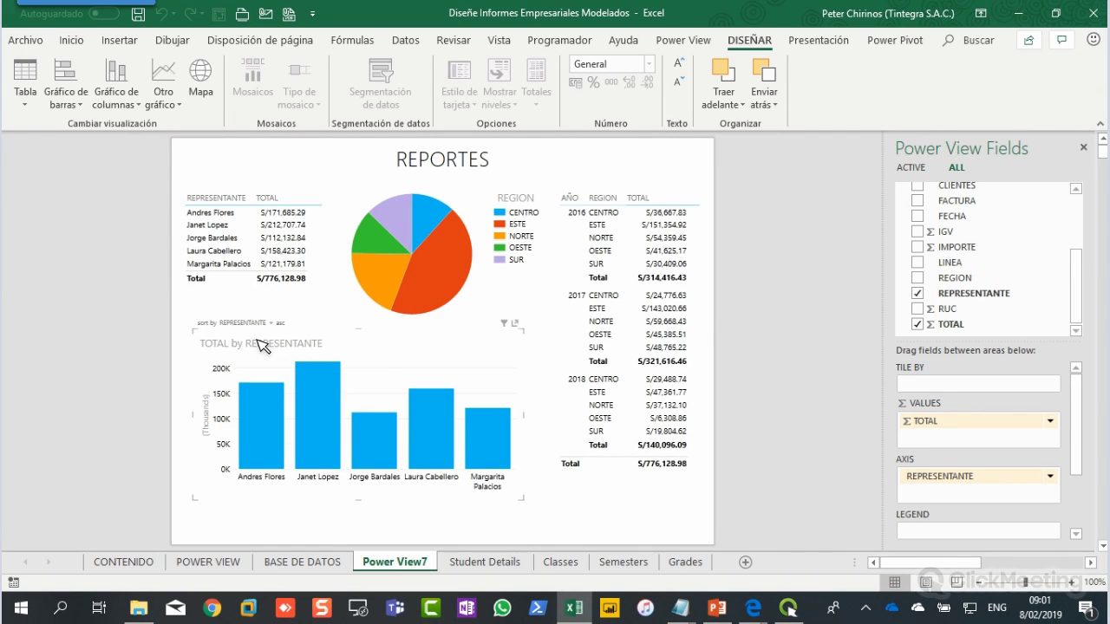
# Step: Remove the column chart's title by setting it to Ninguno
pyautogui.click(819, 41)
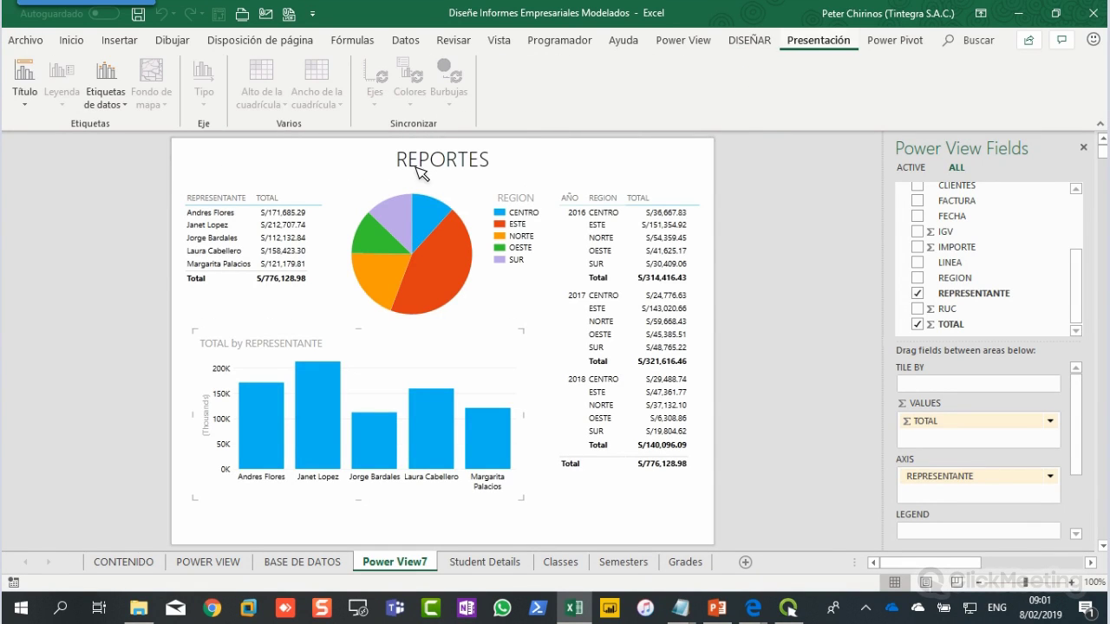
pyautogui.click(26, 94)
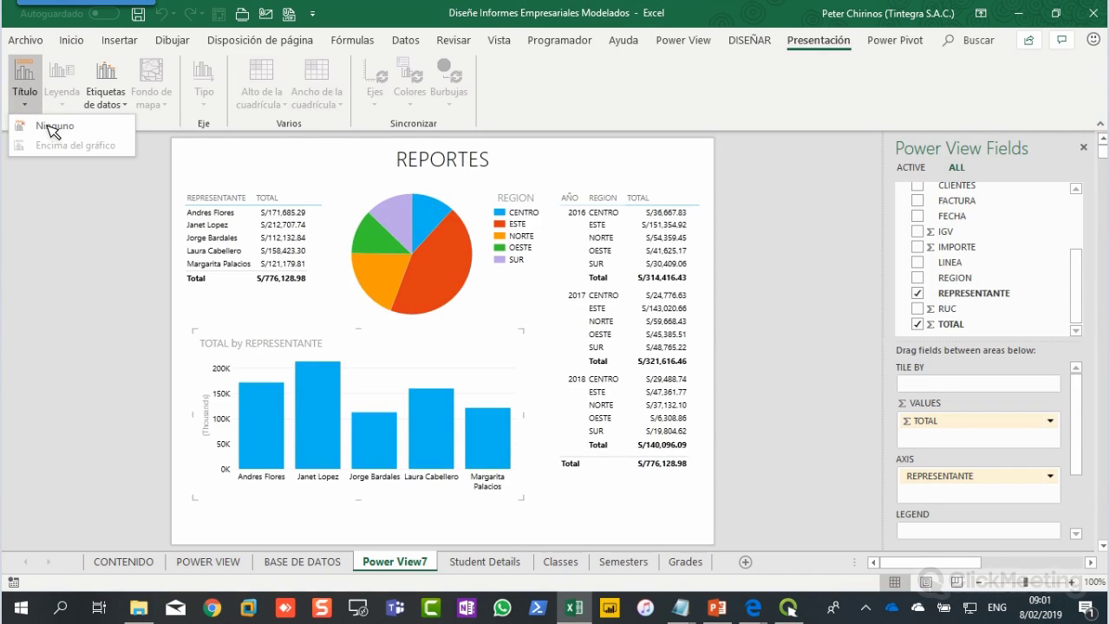
pyautogui.click(52, 127)
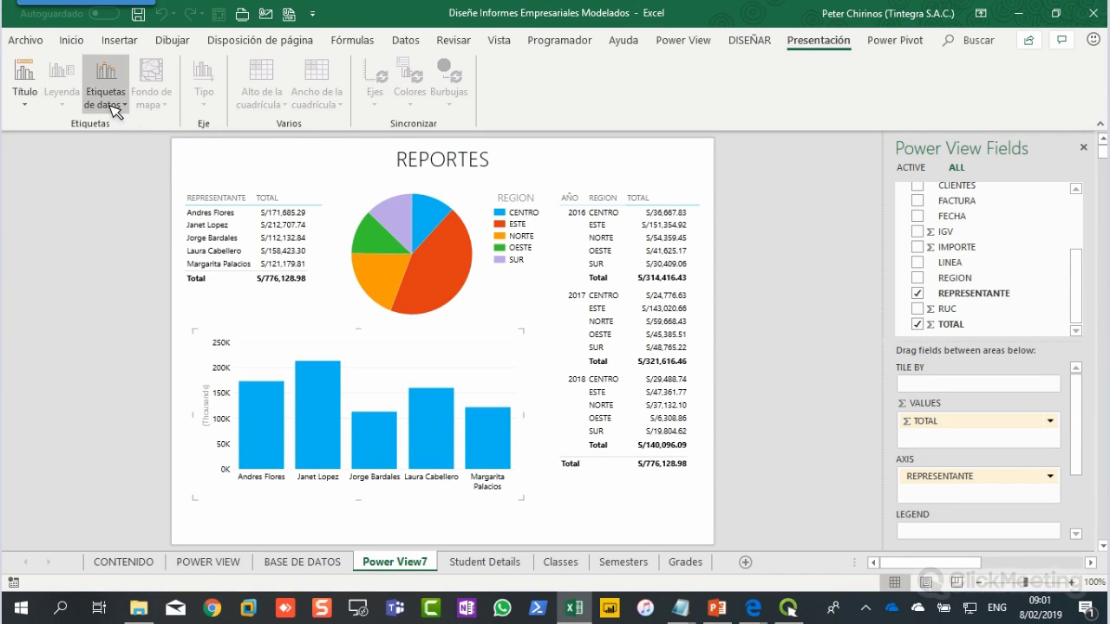
# Step: Add data labels to the column chart in the Extremo externo position
pyautogui.click(105, 95)
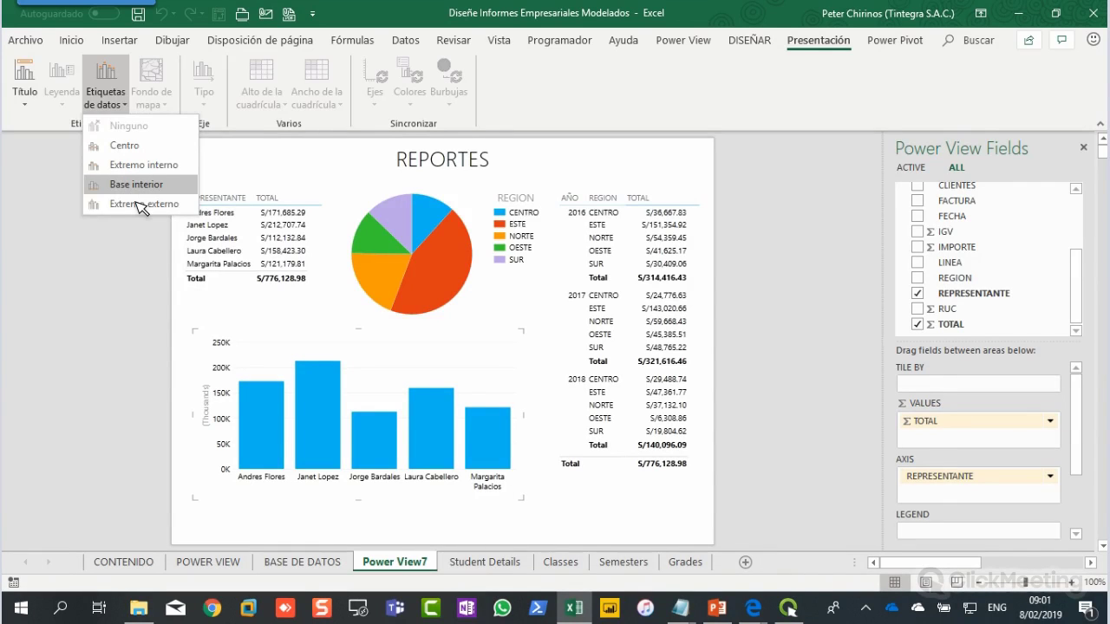
pyautogui.click(139, 206)
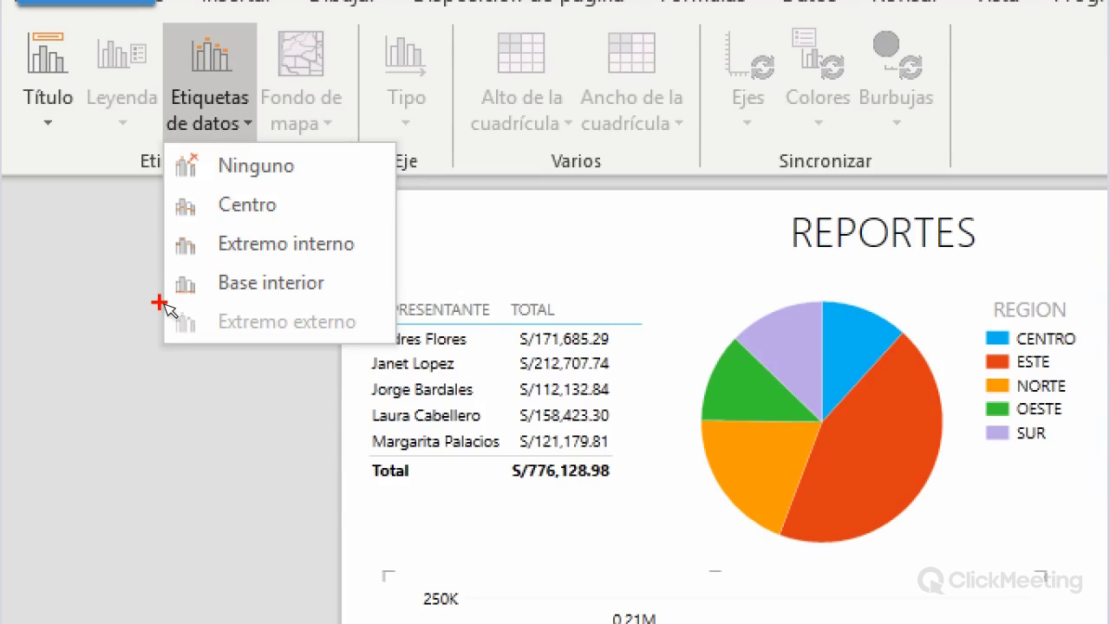
pyautogui.moveTo(158, 303)
pyautogui.mouseDown()
pyautogui.moveTo(226, 324)
pyautogui.moveTo(295, 328)
pyautogui.mouseUp()
pyautogui.moveTo(382, 355); pyautogui.dragTo(381, 353)
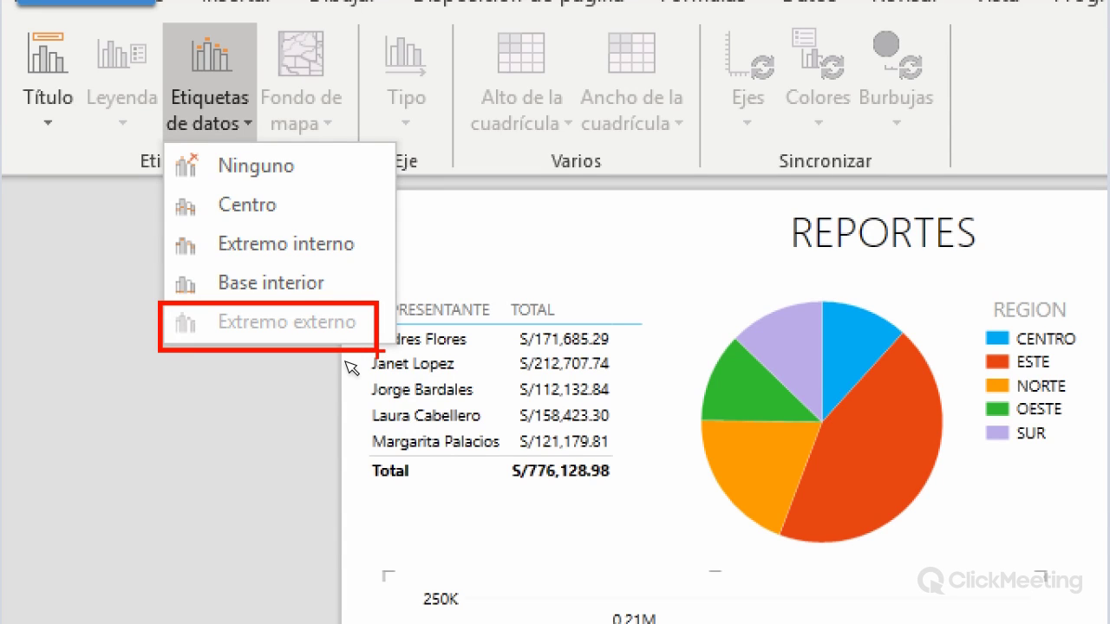
pyautogui.press('Escape')
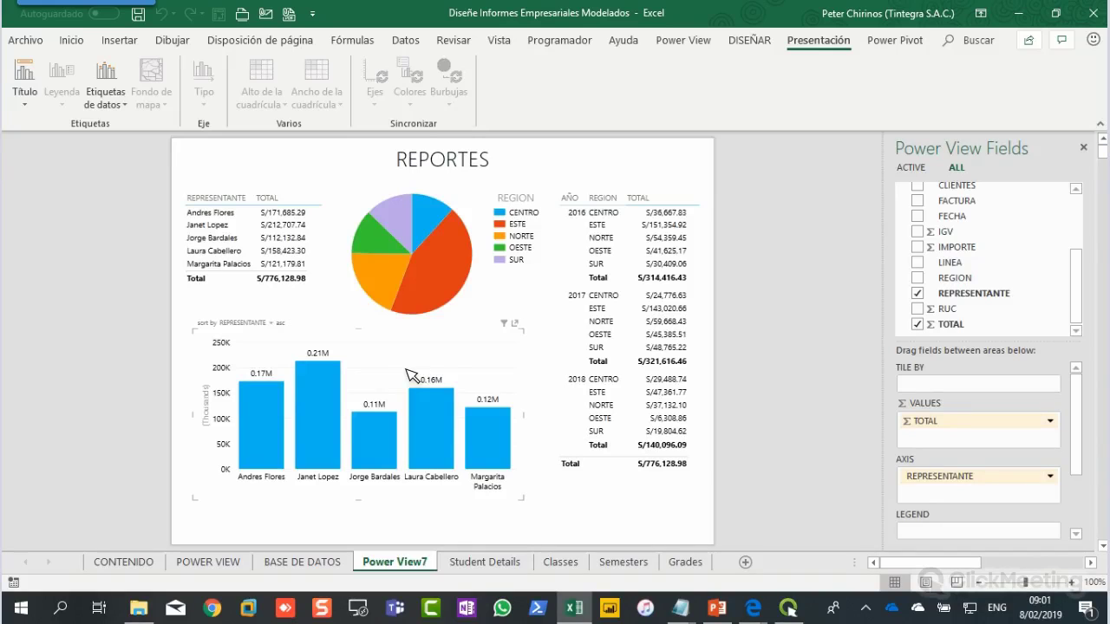
# Step: Shift the column chart slightly left to line up with the REPRESENTANTE table above it, and leave nothing selected
pyautogui.click(462, 332)
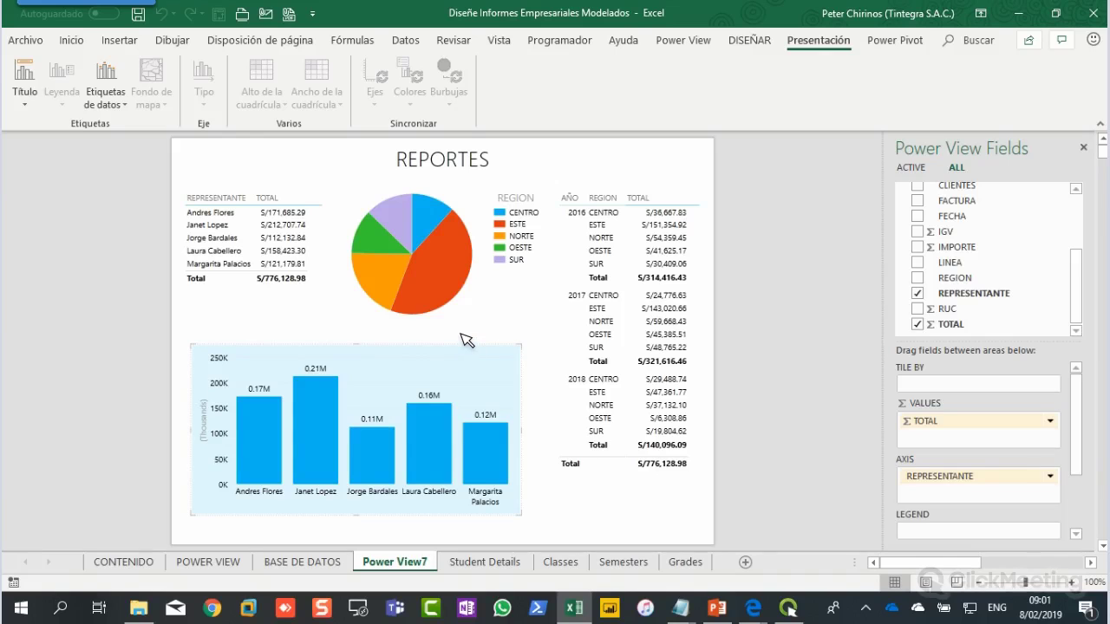
pyautogui.click(462, 336)
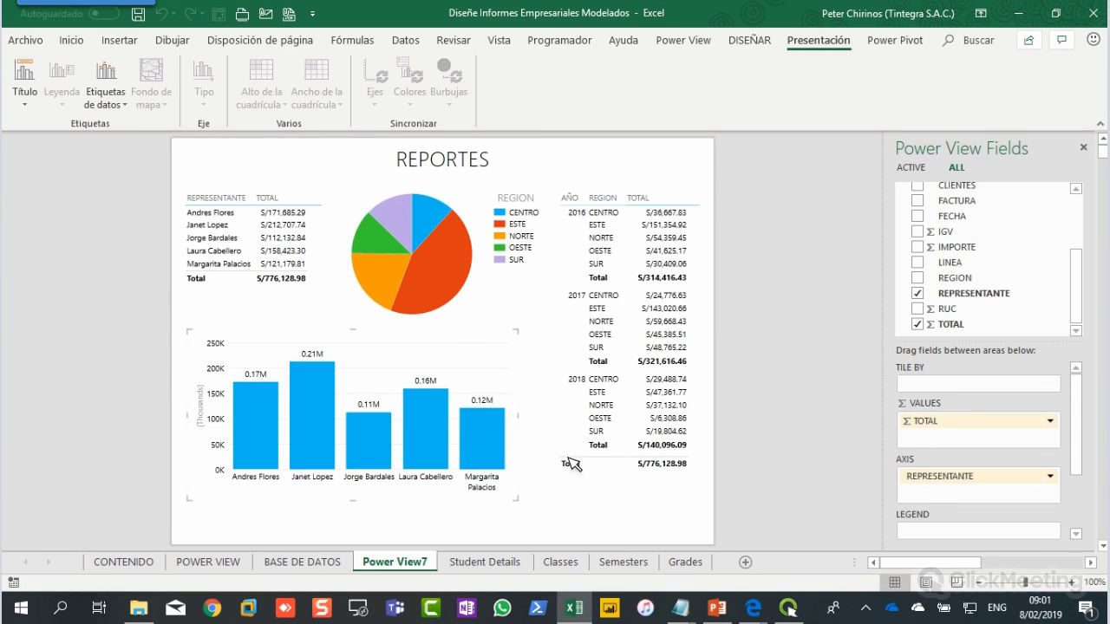
pyautogui.click(670, 325)
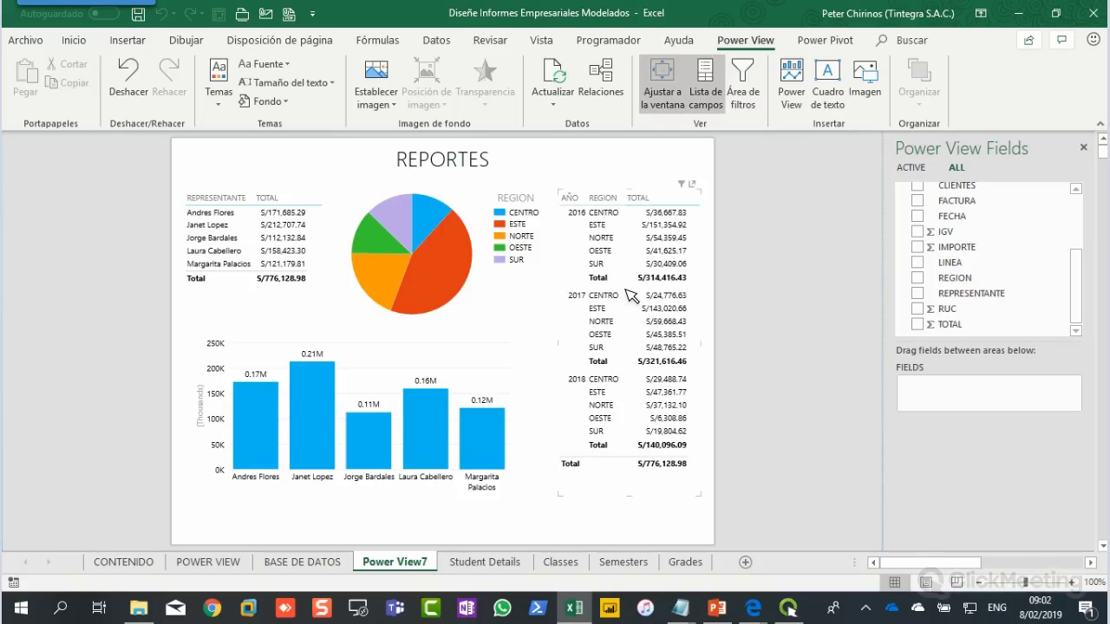
pyautogui.click(473, 320)
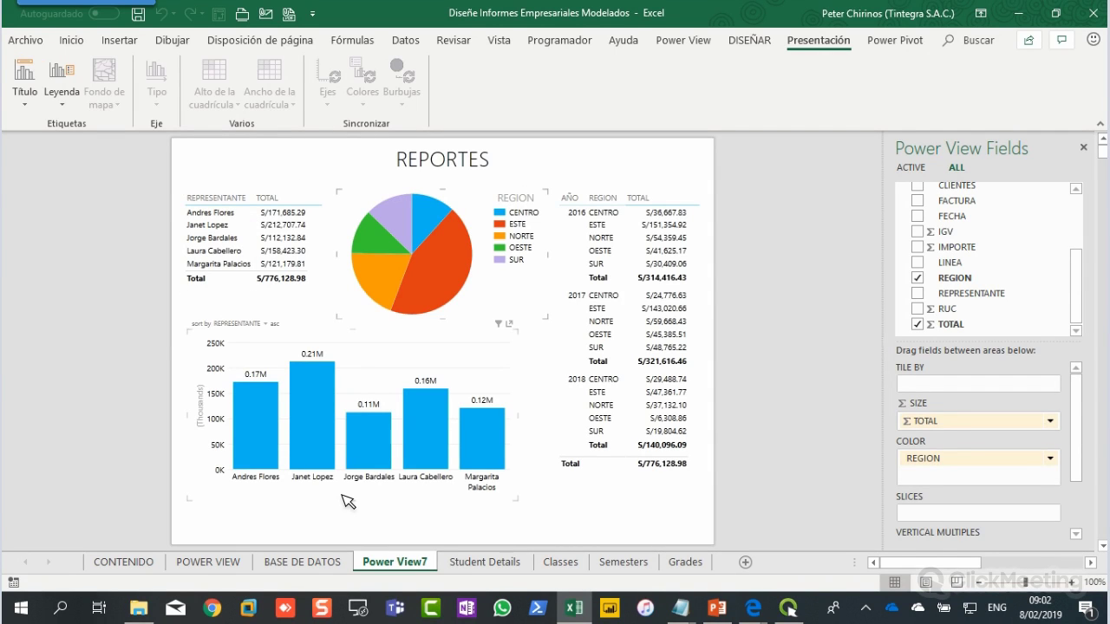
pyautogui.click(585, 517)
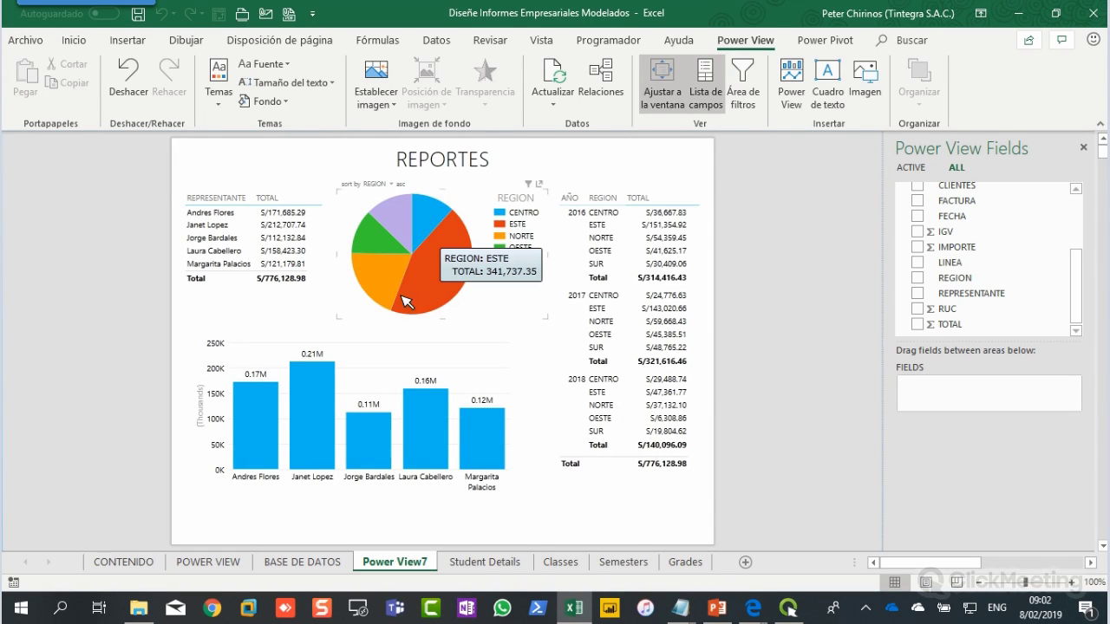
# Step: Highlight the ESTE slice of the pie chart and examine its effect on the table, matrix and column chart
pyautogui.moveTo(387, 293)
pyautogui.moveTo(382, 238)
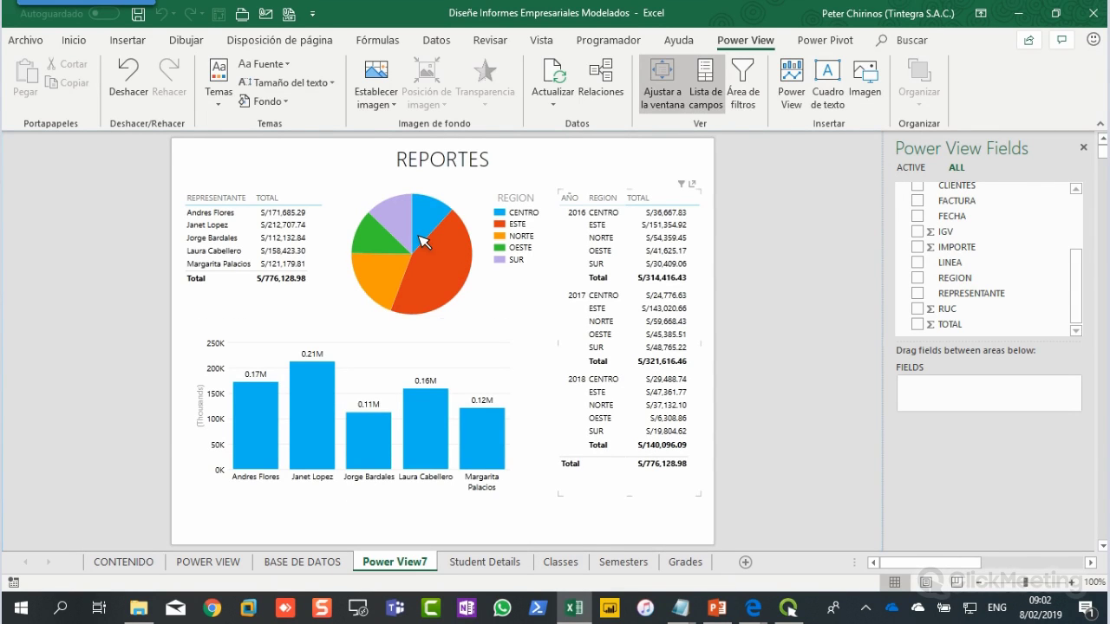
pyautogui.click(449, 287)
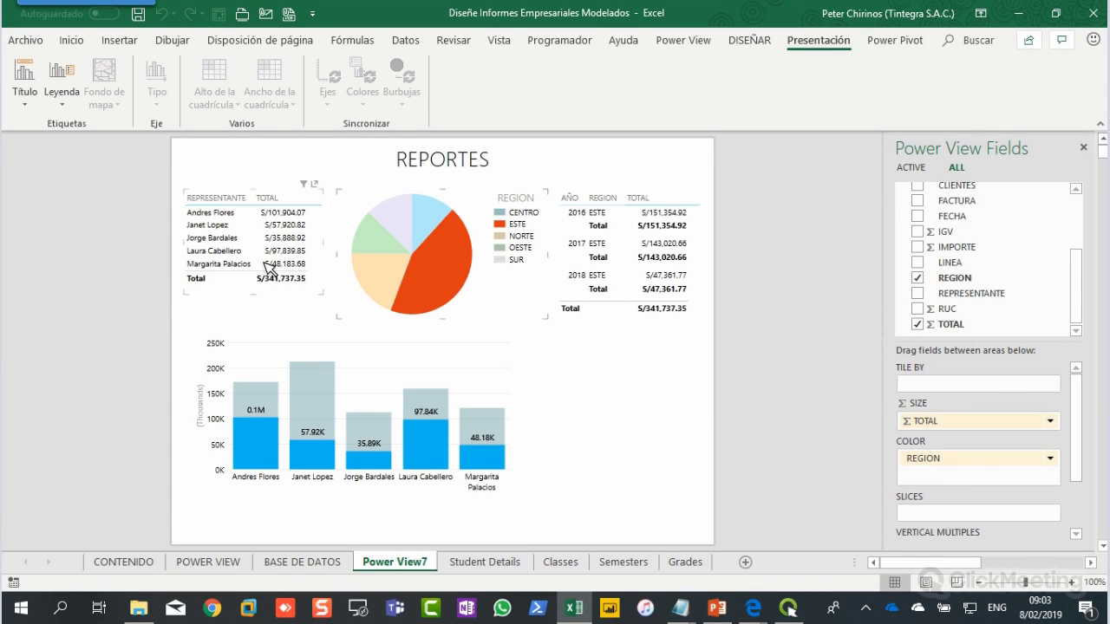
pyautogui.moveTo(277, 433)
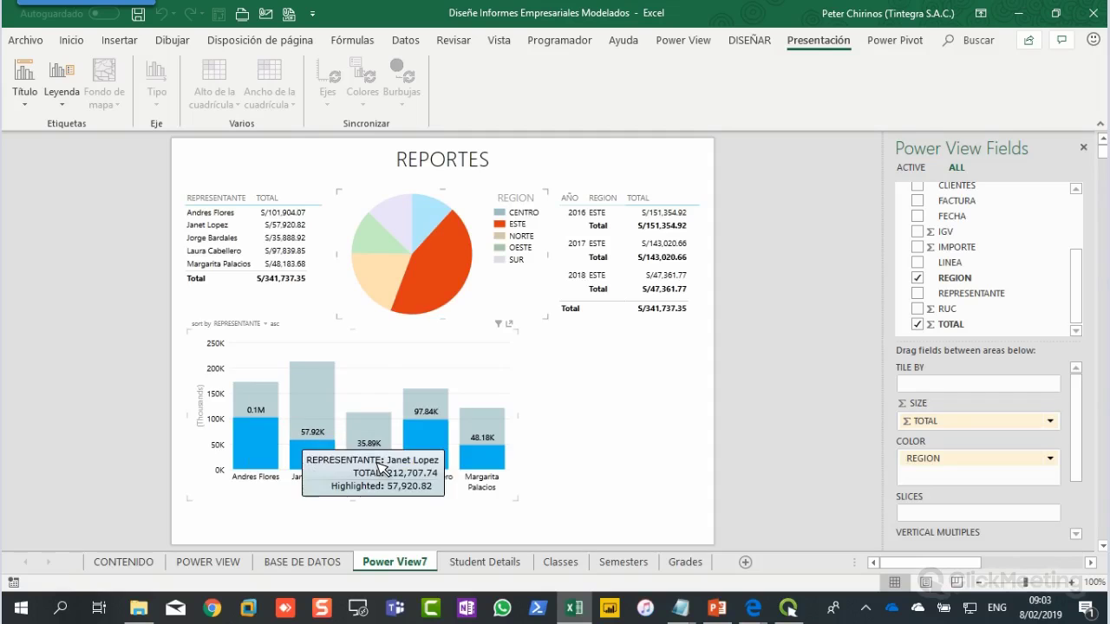
pyautogui.moveTo(392, 286)
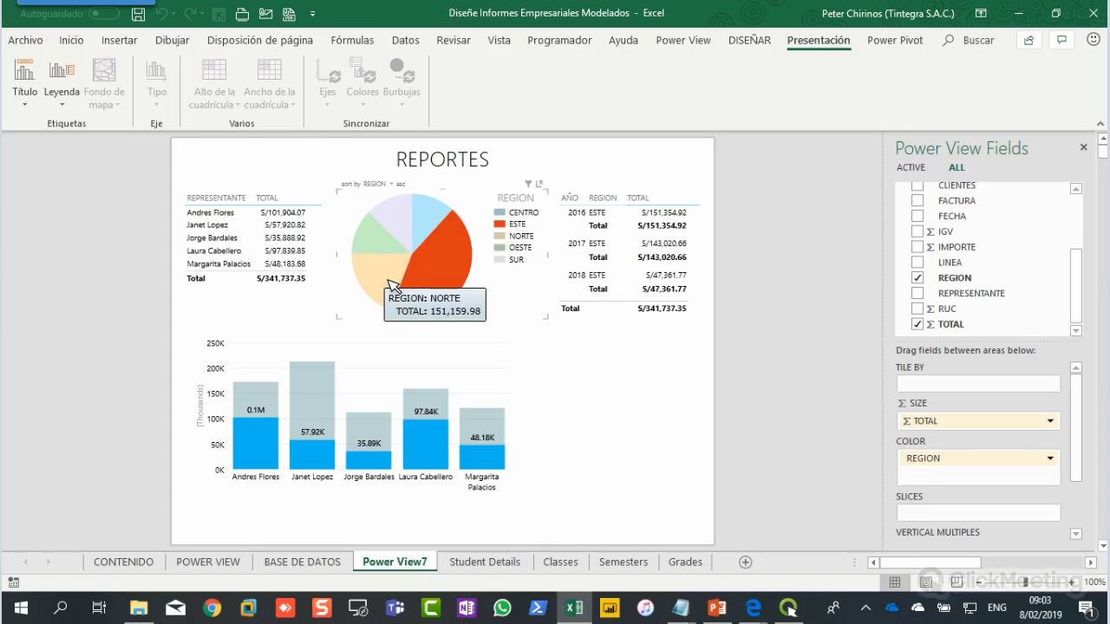
# Step: Cross-filter the report by the pie chart's NORTE, SUR, CENTRO and ESTE slices in turn, finishing on NORTE
pyautogui.click(392, 286)
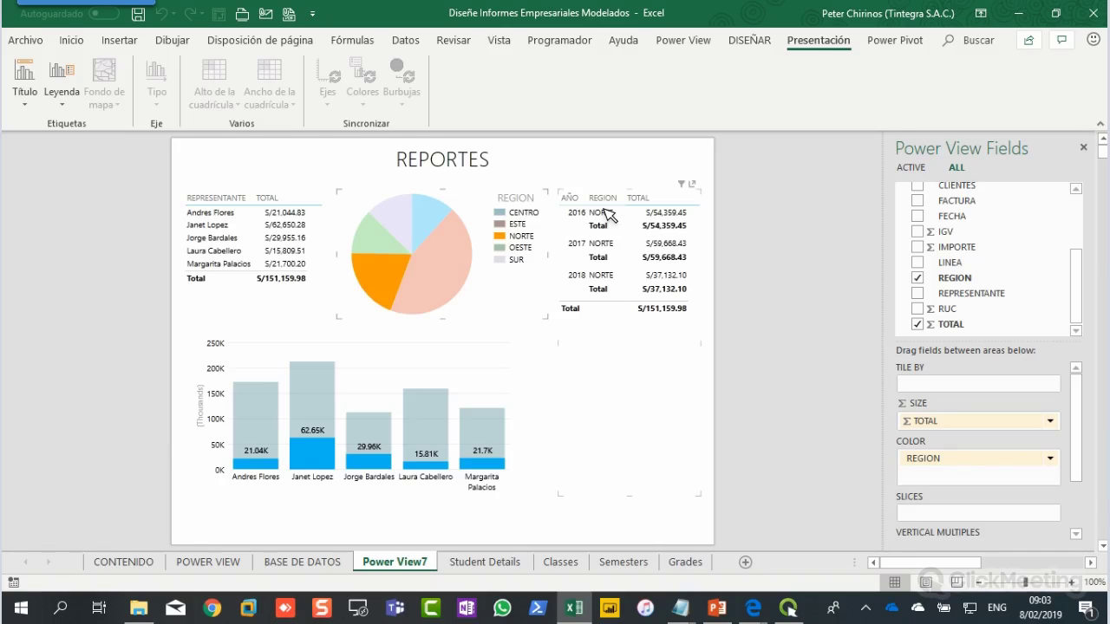
pyautogui.click(405, 223)
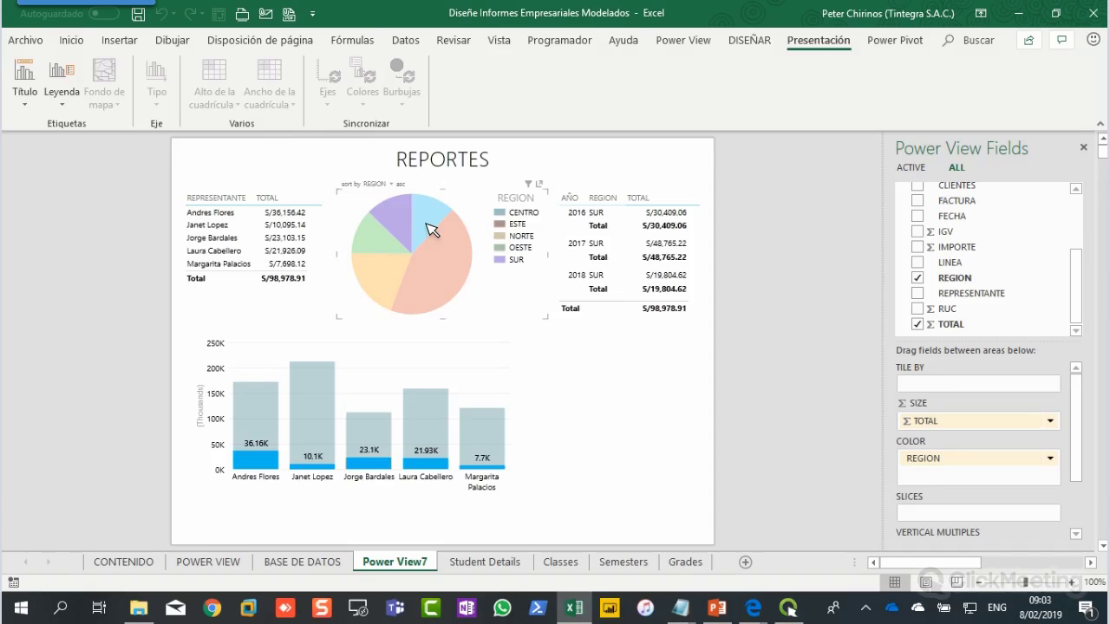
pyautogui.click(431, 230)
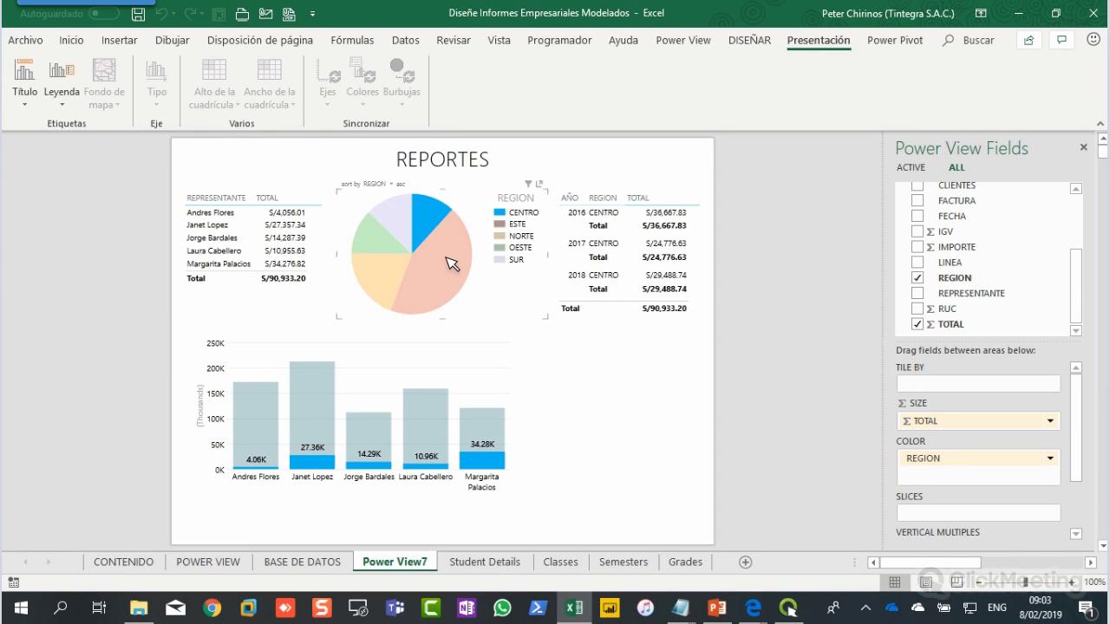
pyautogui.click(446, 264)
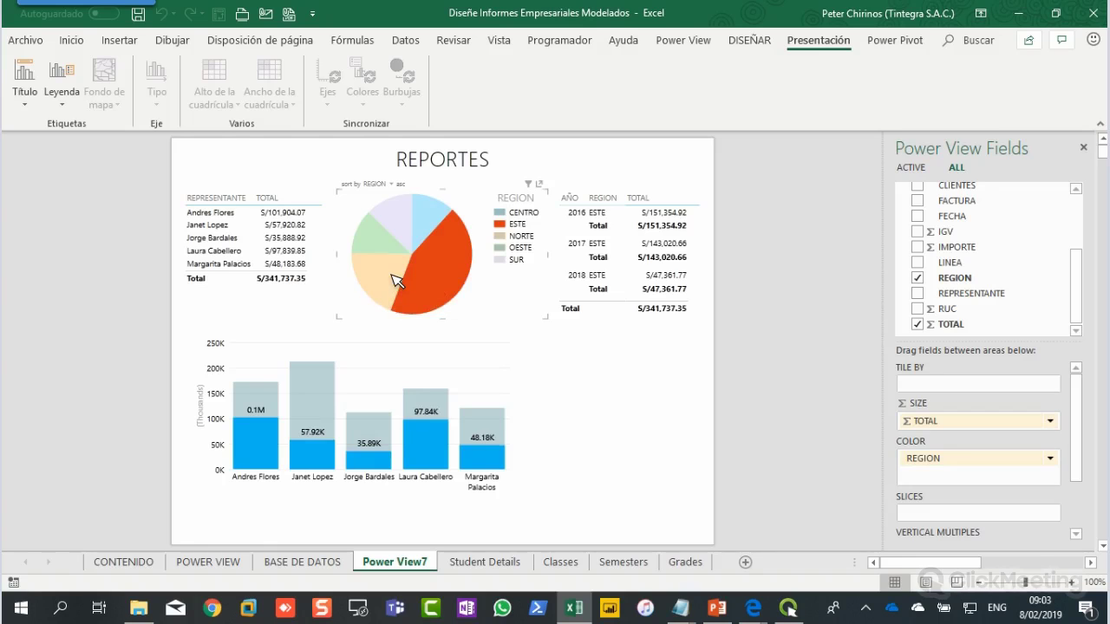
pyautogui.click(396, 279)
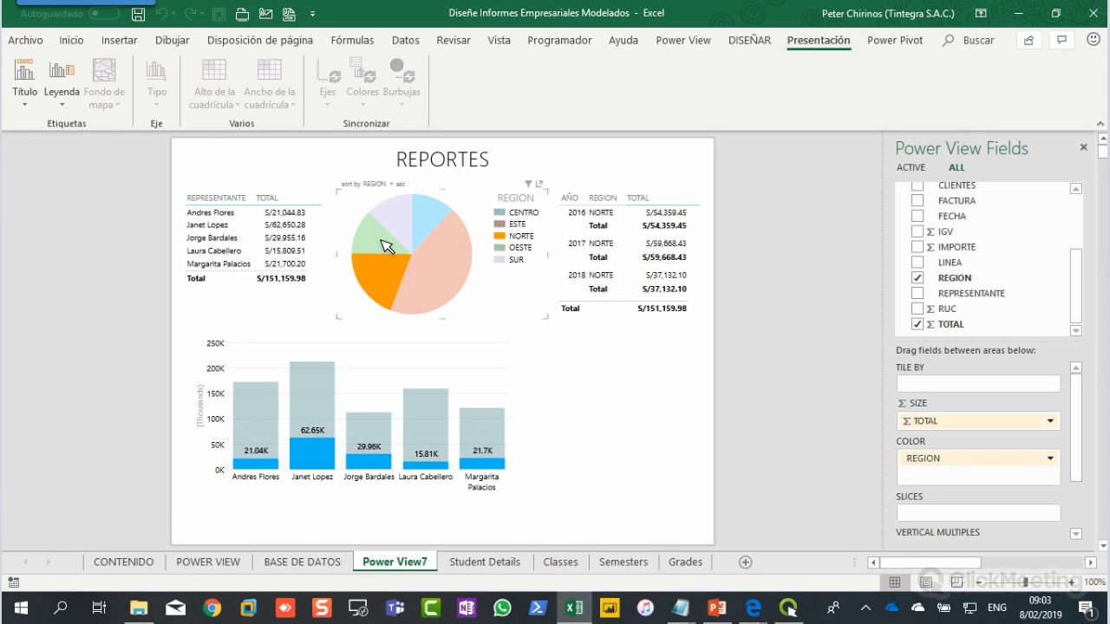
# Step: Cross-filter the report by the pie chart's SUR, CENTRO and ESTE slices in turn, and clear the highlight
pyautogui.click(400, 231)
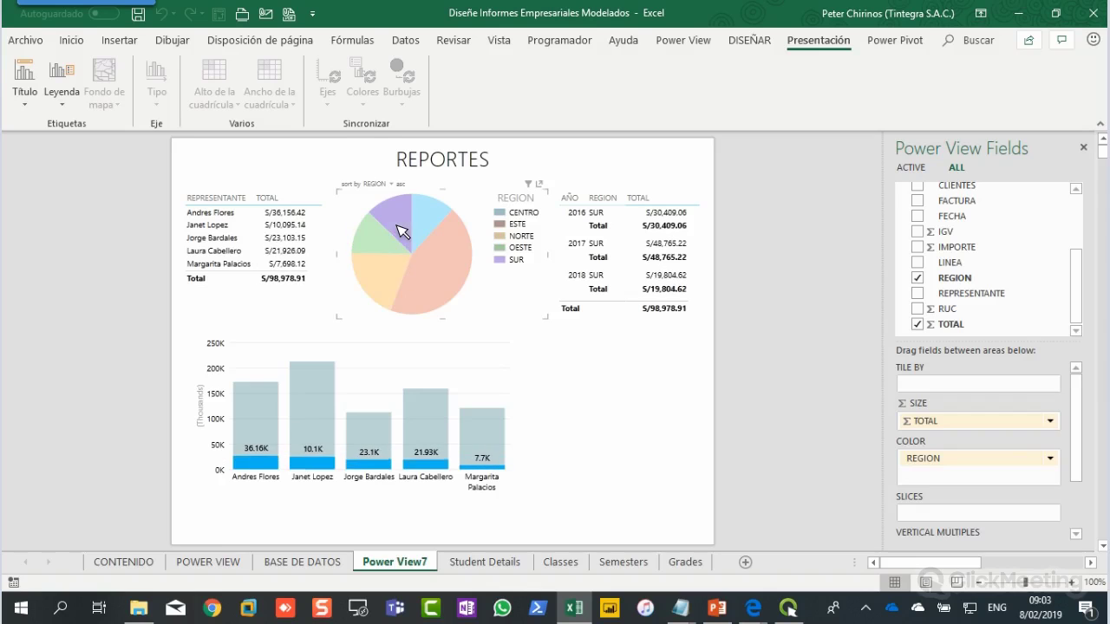
pyautogui.click(426, 228)
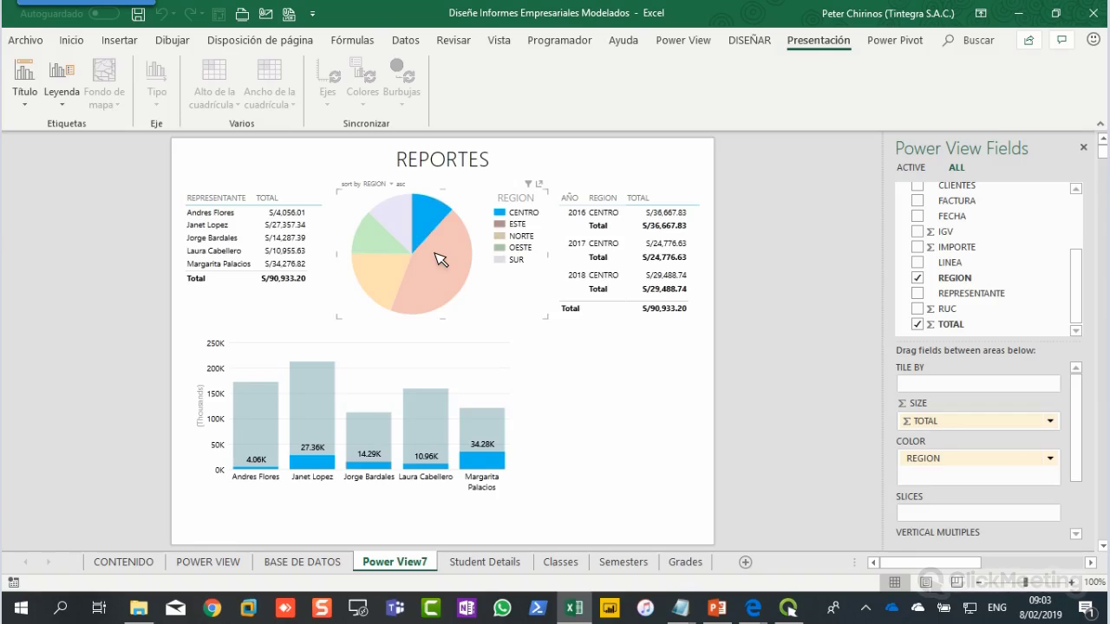
pyautogui.click(439, 258)
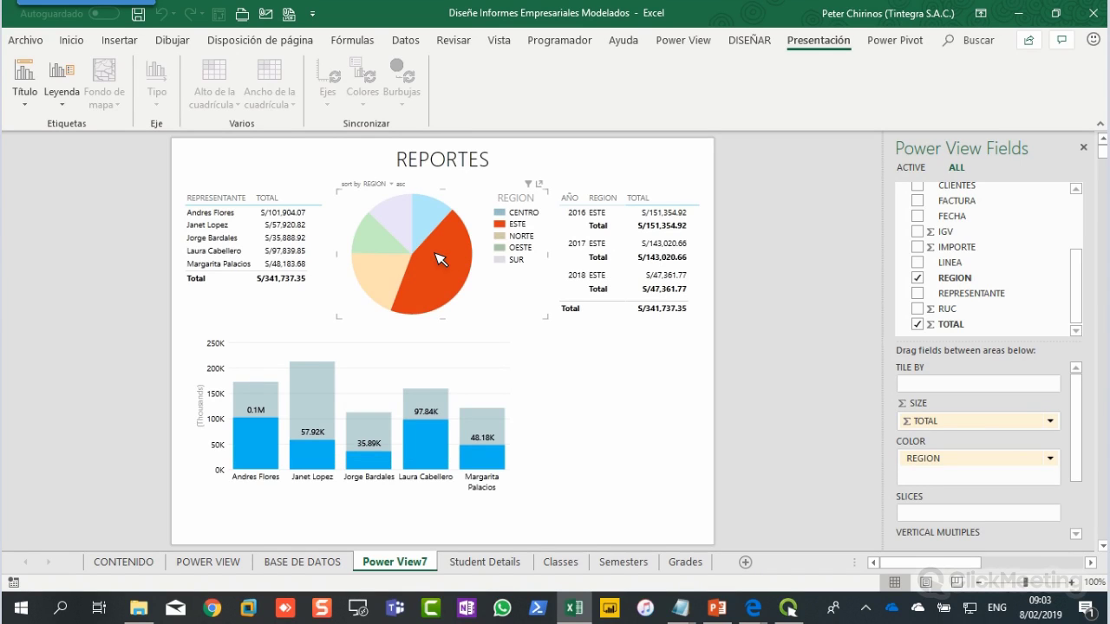
pyautogui.click(511, 300)
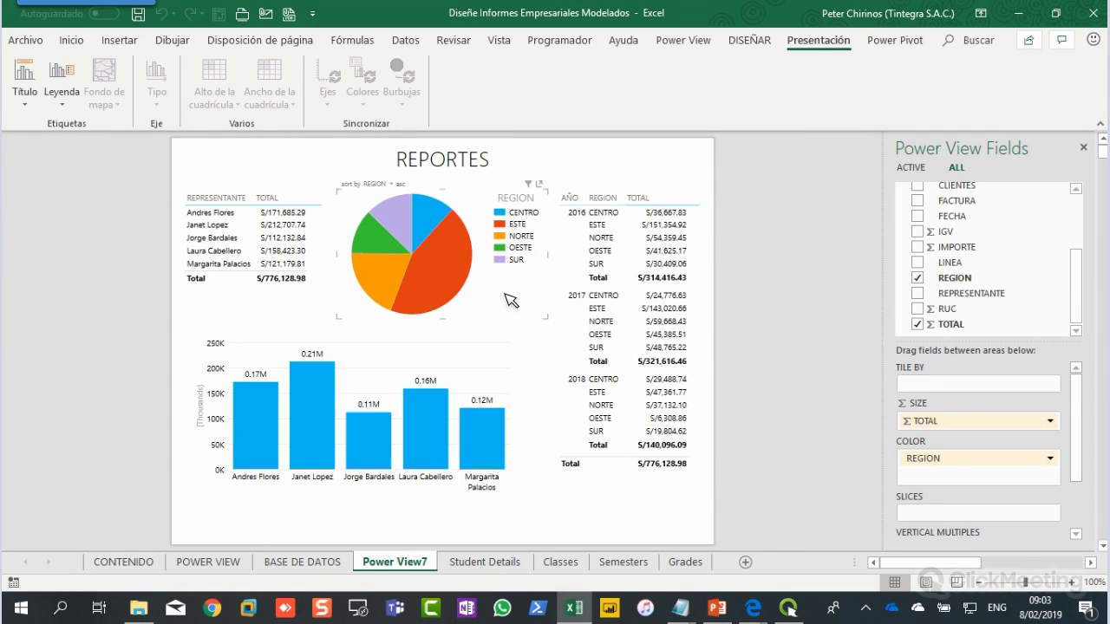
pyautogui.click(651, 433)
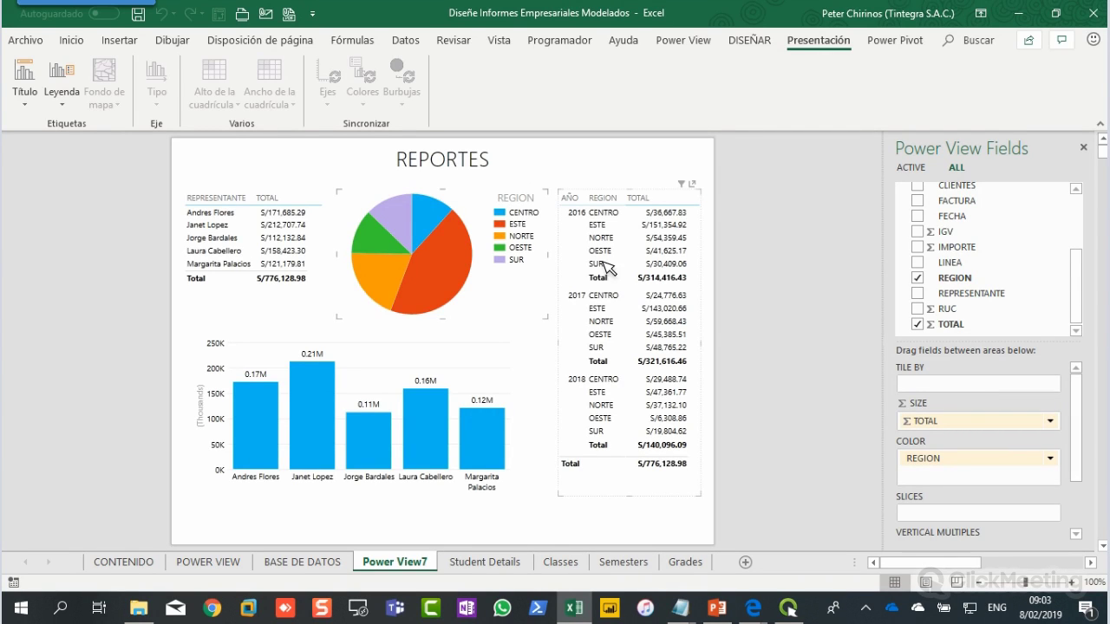
# Step: Highlight the first representative's column in the column chart and inspect the highlighted totals of the OESTE, SUR and CENTRO slices
pyautogui.click(292, 478)
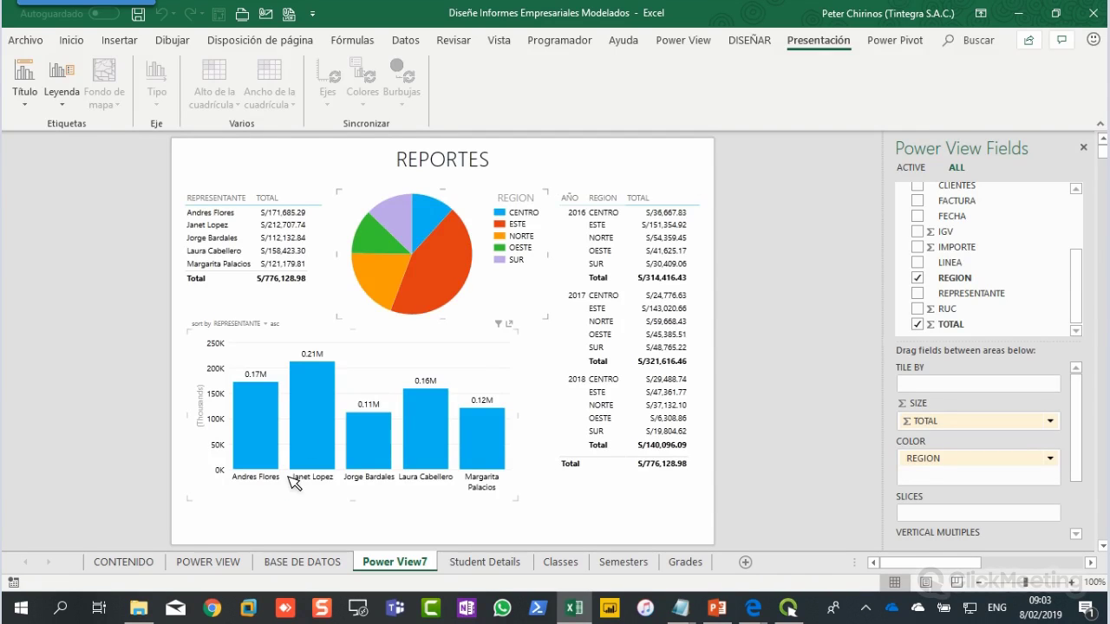
pyautogui.click(266, 440)
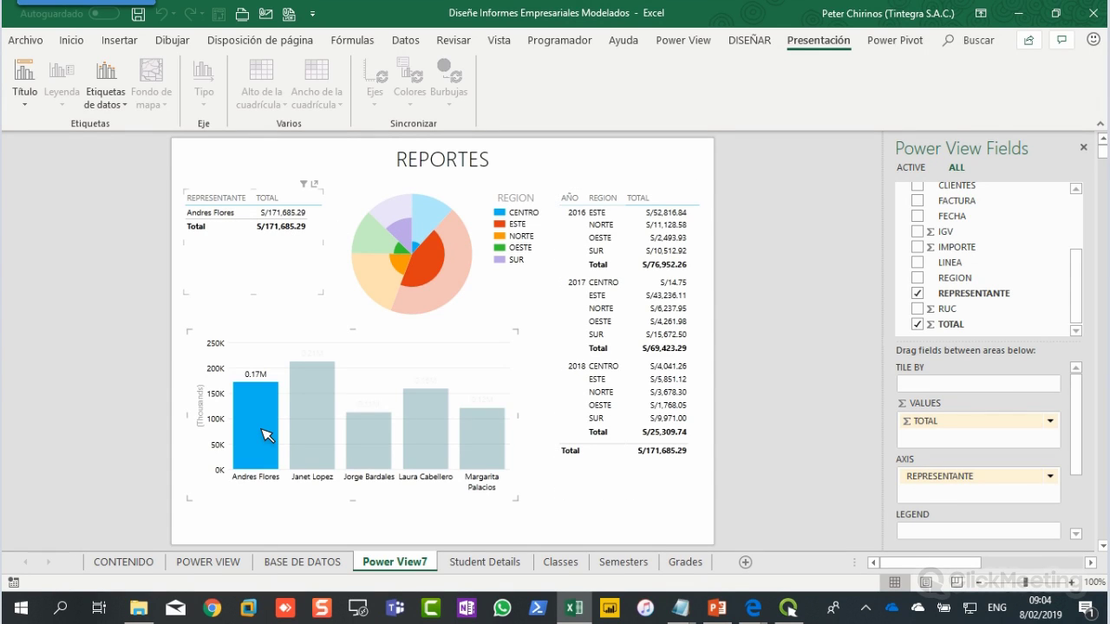
pyautogui.moveTo(259, 438)
pyautogui.moveTo(406, 295)
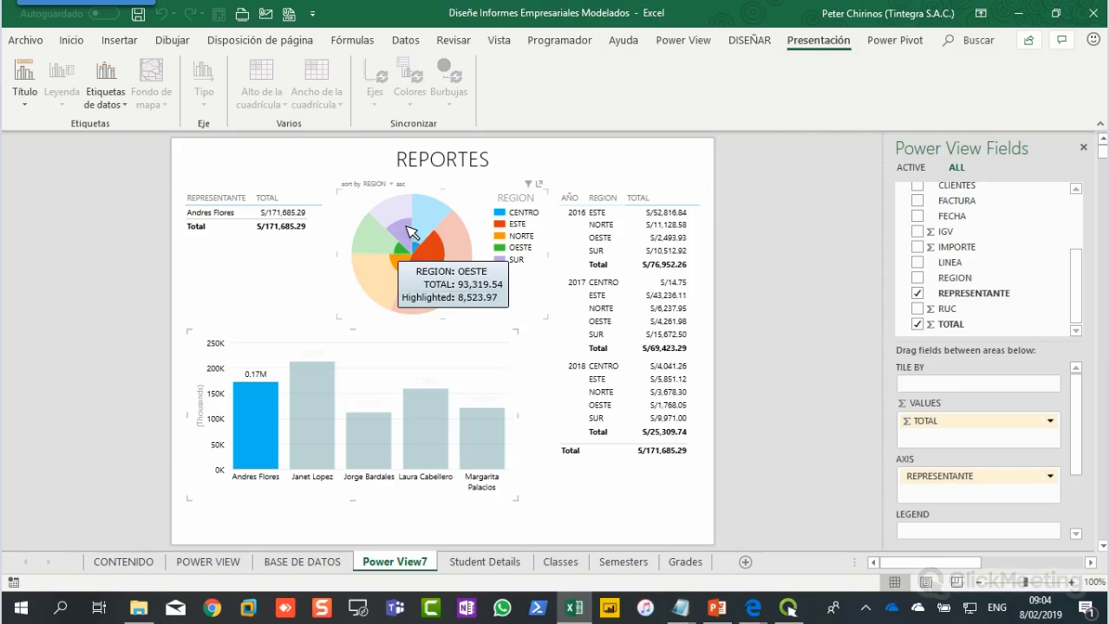
pyautogui.moveTo(412, 231)
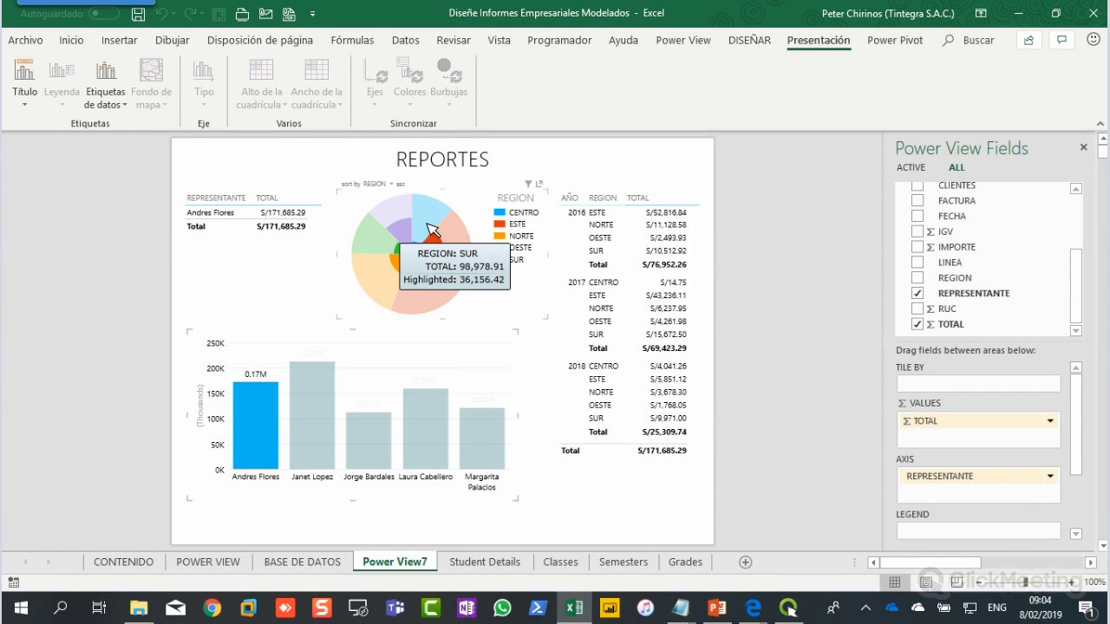
pyautogui.moveTo(420, 250)
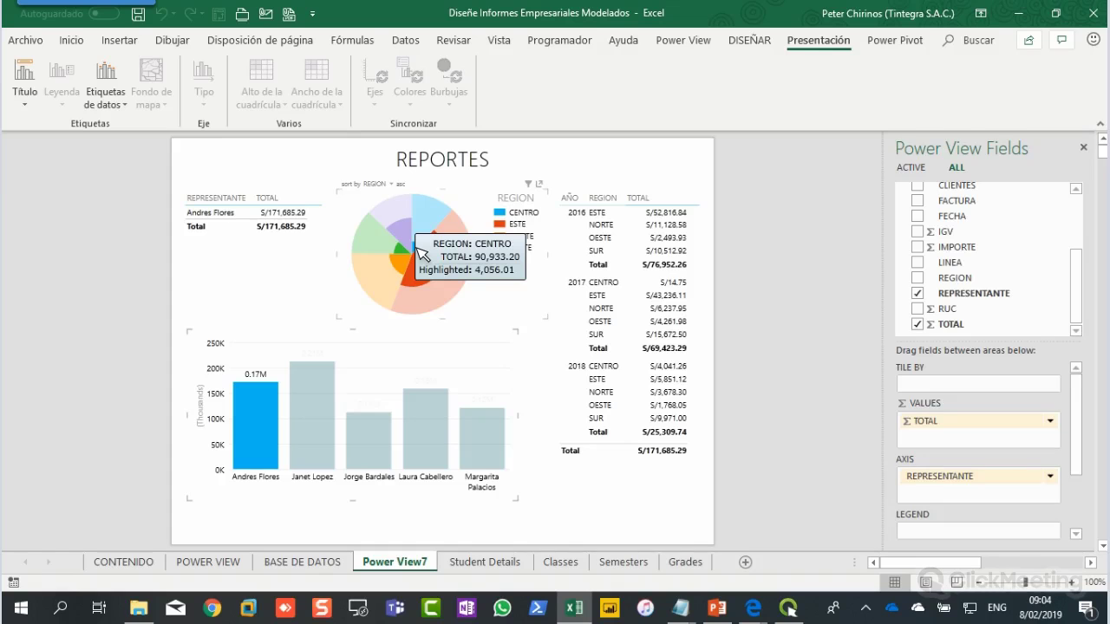
pyautogui.moveTo(325, 421)
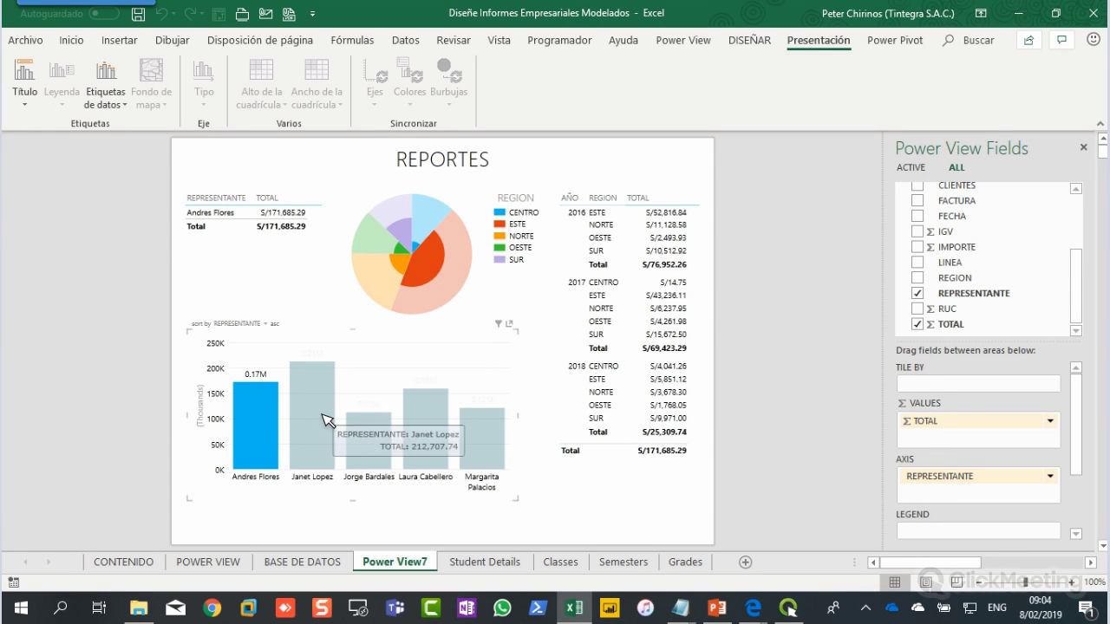
# Step: Cross-filter the report by each of the other four representatives' columns in turn, and clear the highlight
pyautogui.click(297, 463)
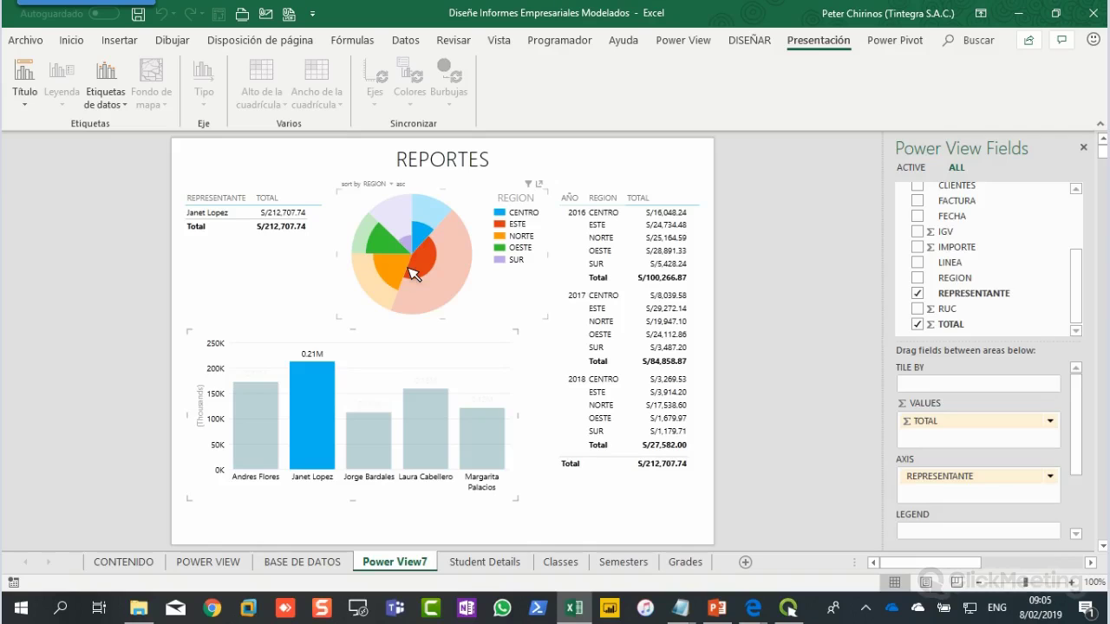
pyautogui.click(387, 434)
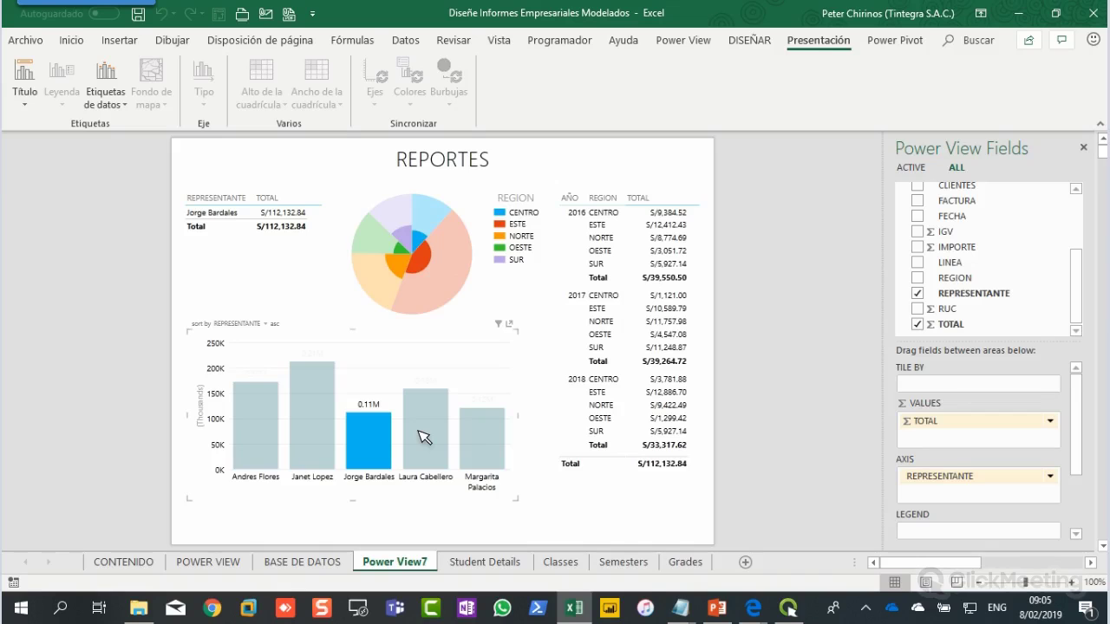
pyautogui.click(423, 436)
pyautogui.click(478, 436)
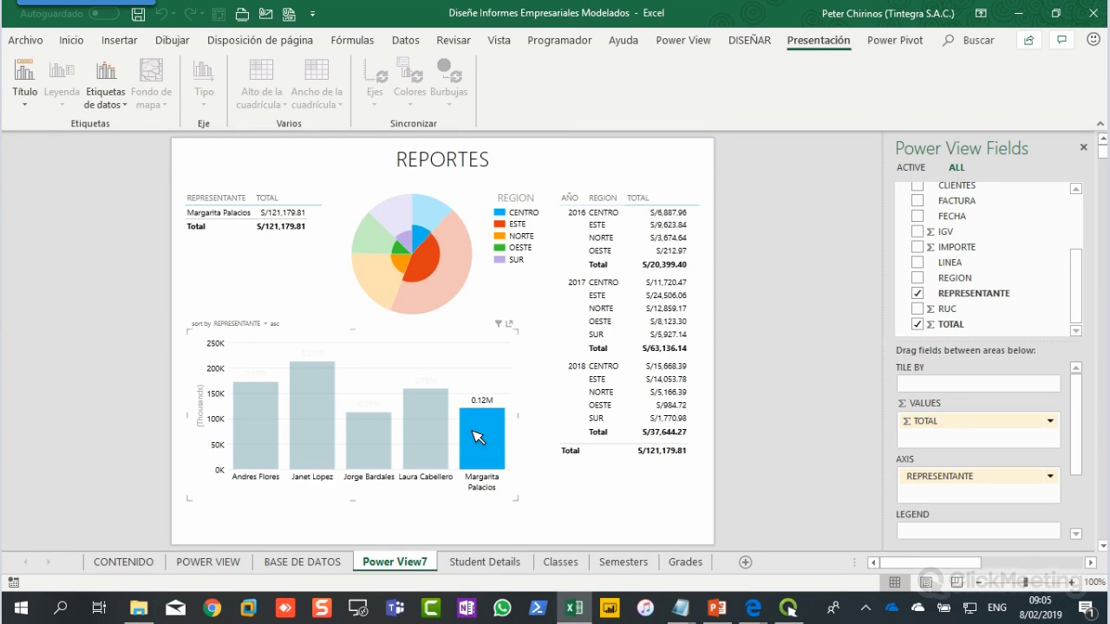
pyautogui.click(496, 302)
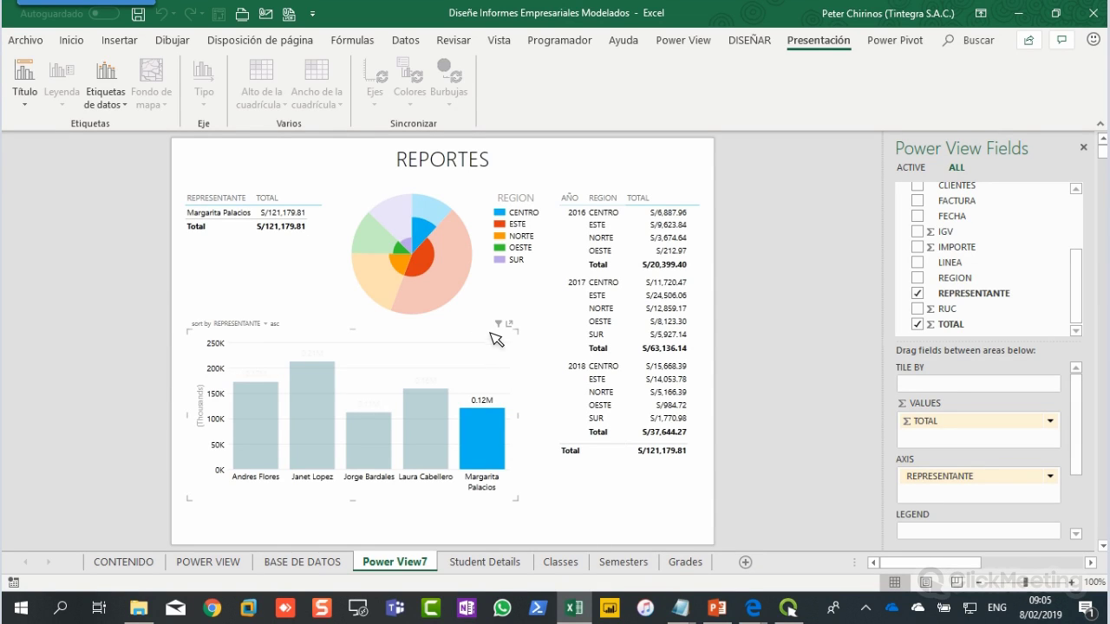
pyautogui.click(494, 343)
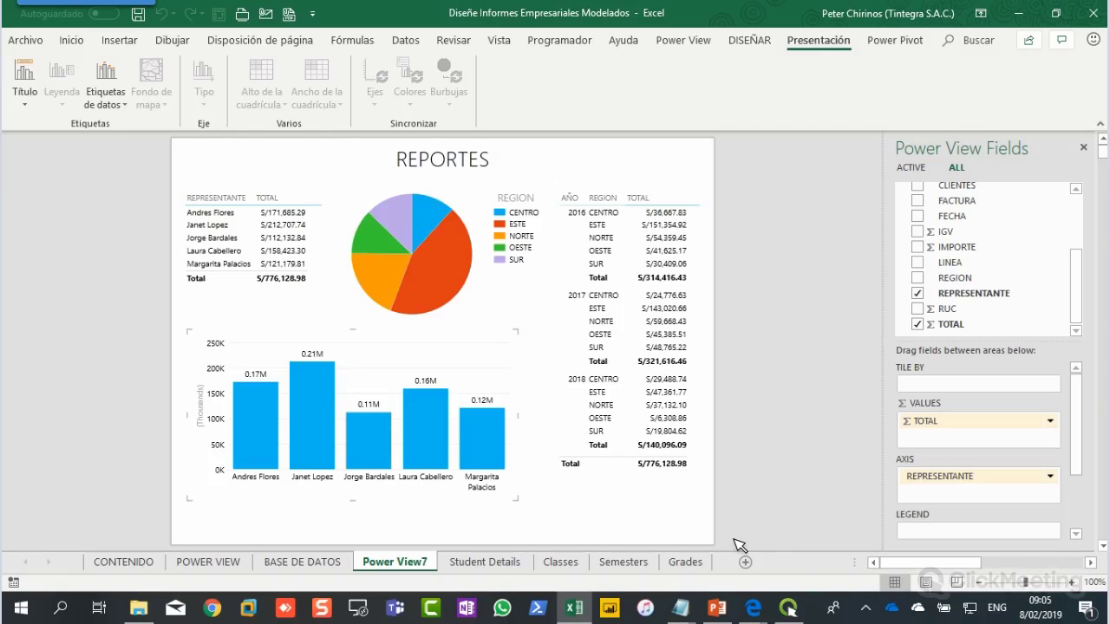
# Step: Switch to the ClickMeeting panel, check its chat messages, collapse the chat and move the panel clear of the report
pyautogui.click(789, 610)
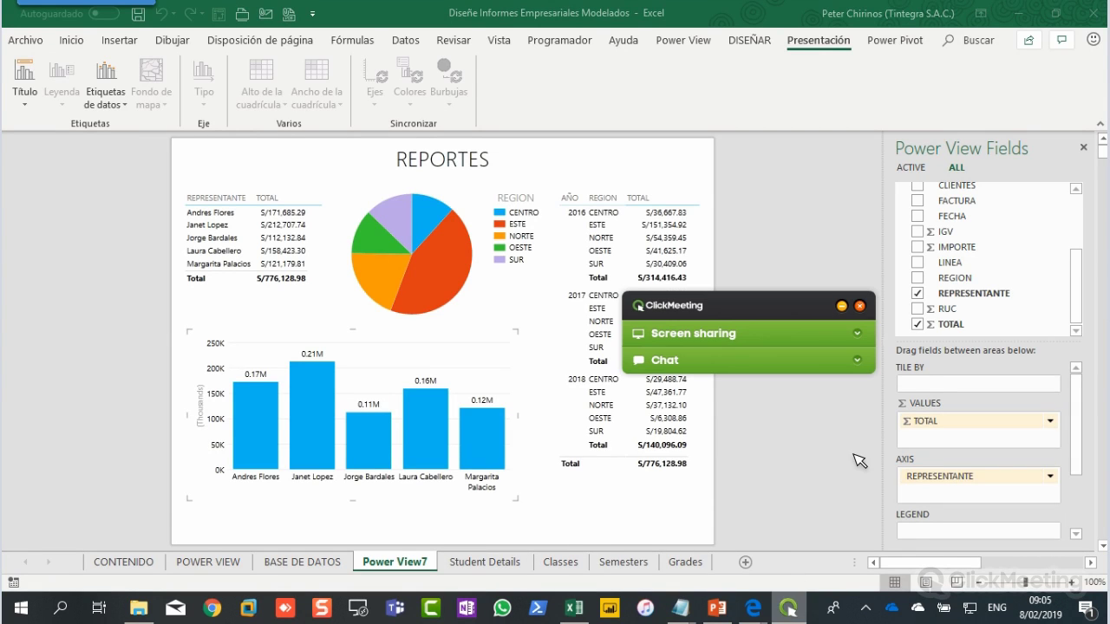
pyautogui.click(856, 360)
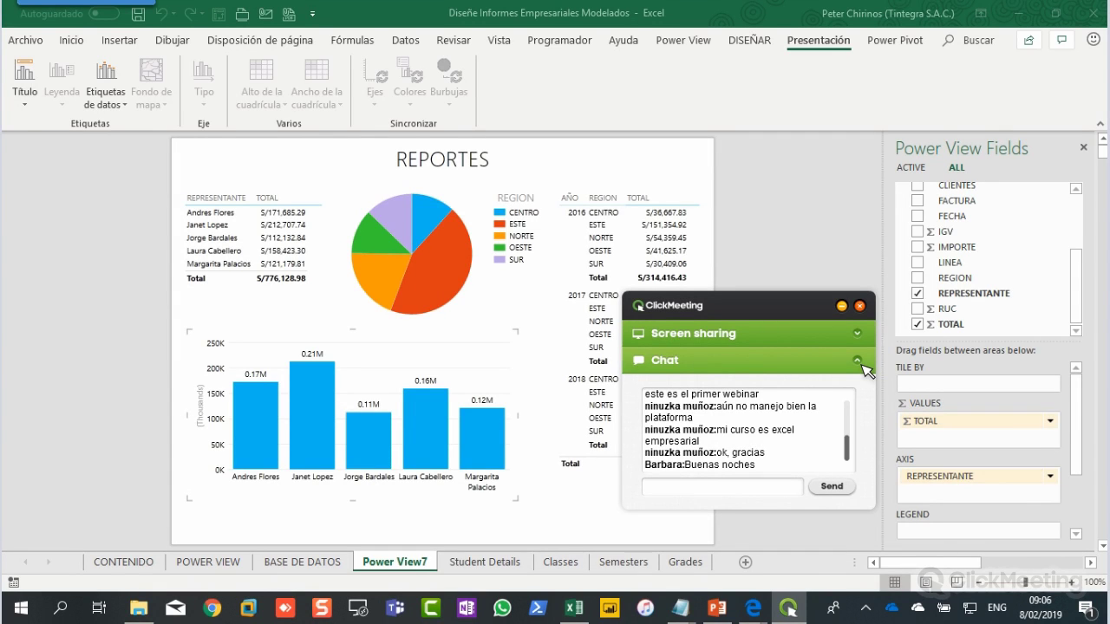
pyautogui.click(858, 361)
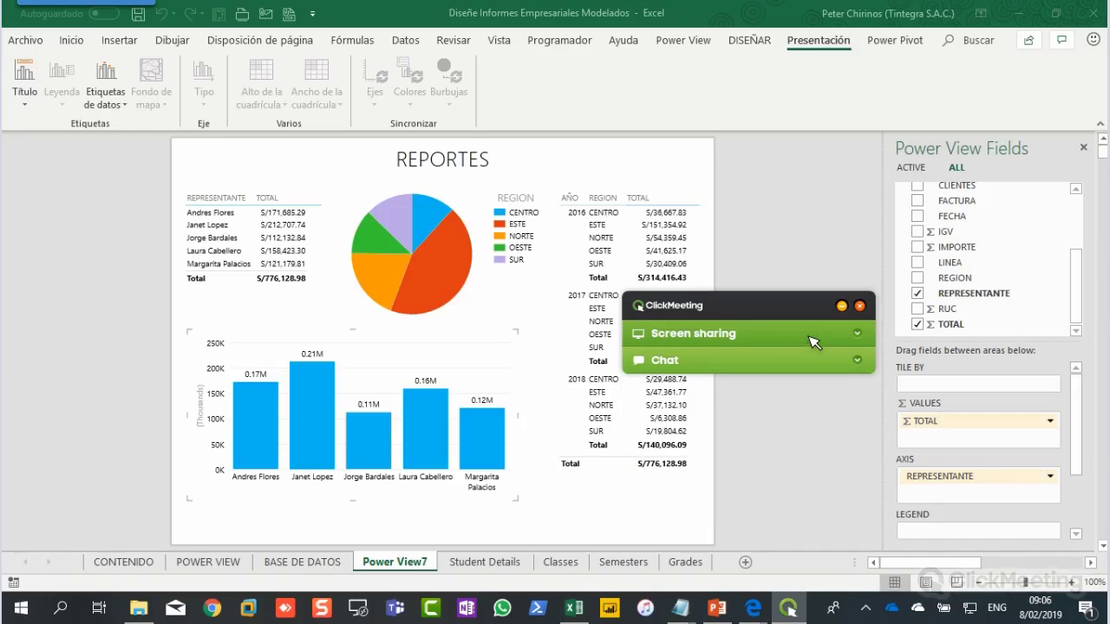
pyautogui.moveTo(803, 306); pyautogui.dragTo(873, 70)
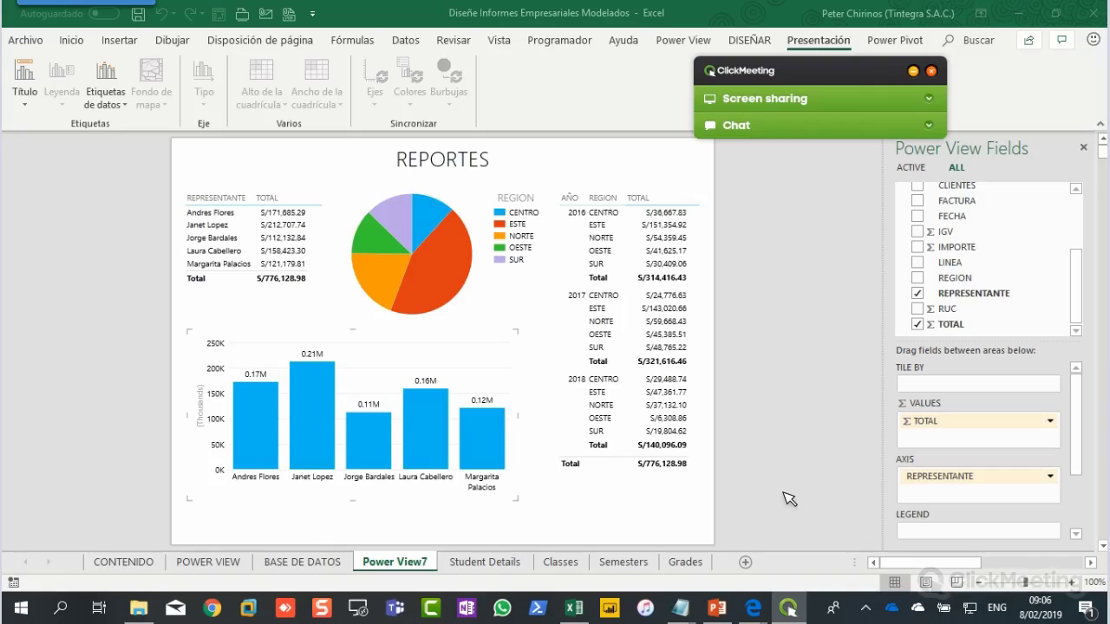
# Step: Look through the Student Details, Classes and Semesters sheets, and return to Student Details
pyautogui.click(485, 562)
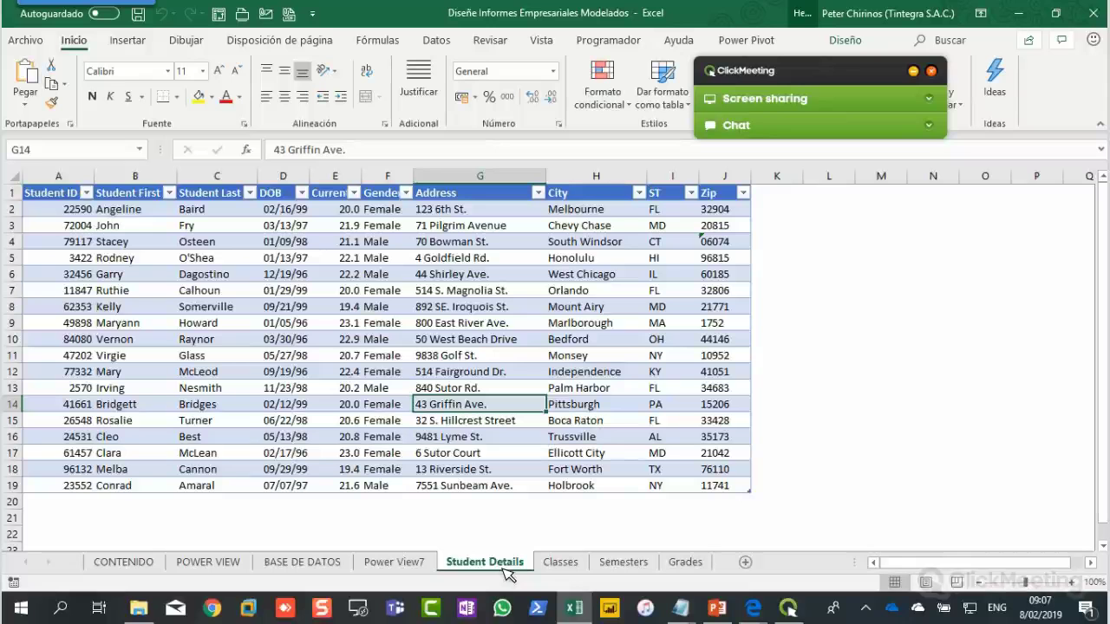
pyautogui.click(562, 564)
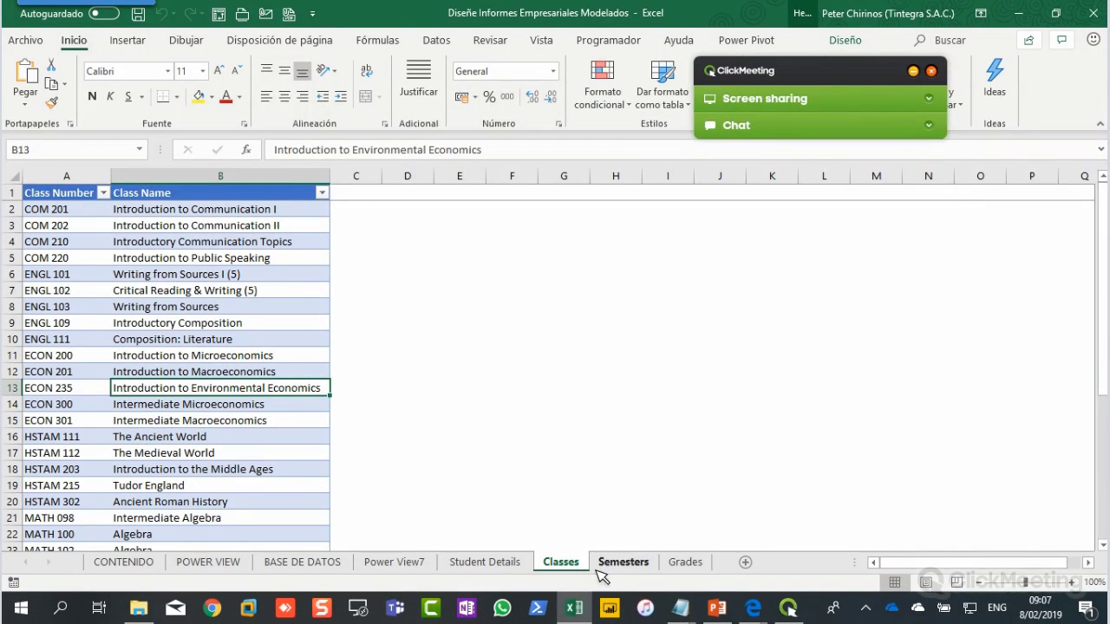
pyautogui.hotkey('ctrl', 'pagedown')
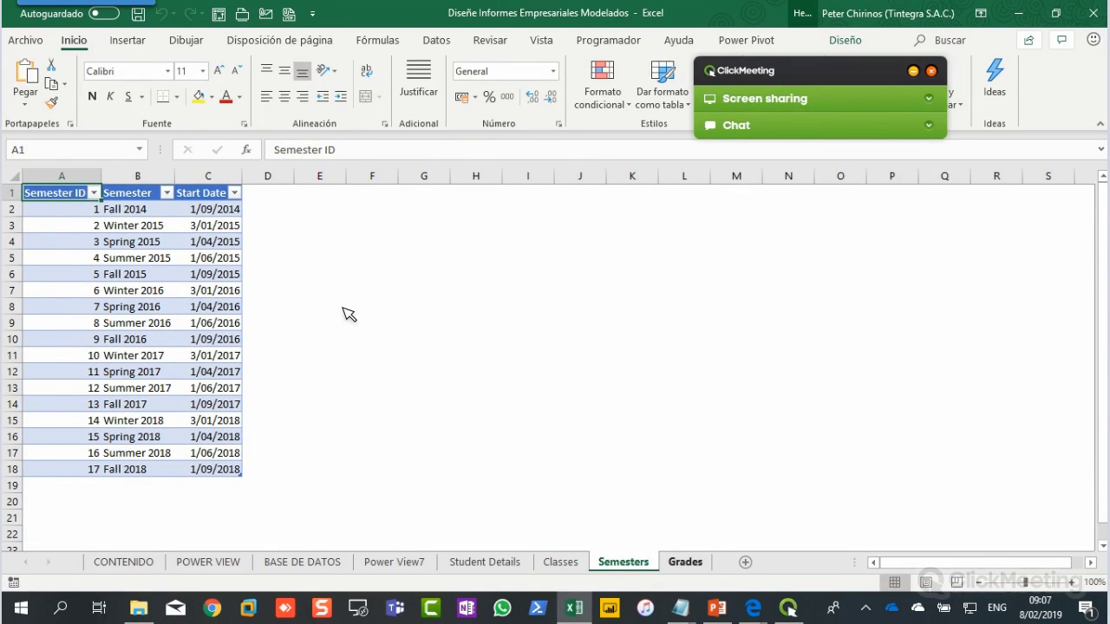
pyautogui.hotkey('ctrl', 'pageup')
pyautogui.hotkey('ctrl', 'pageup')
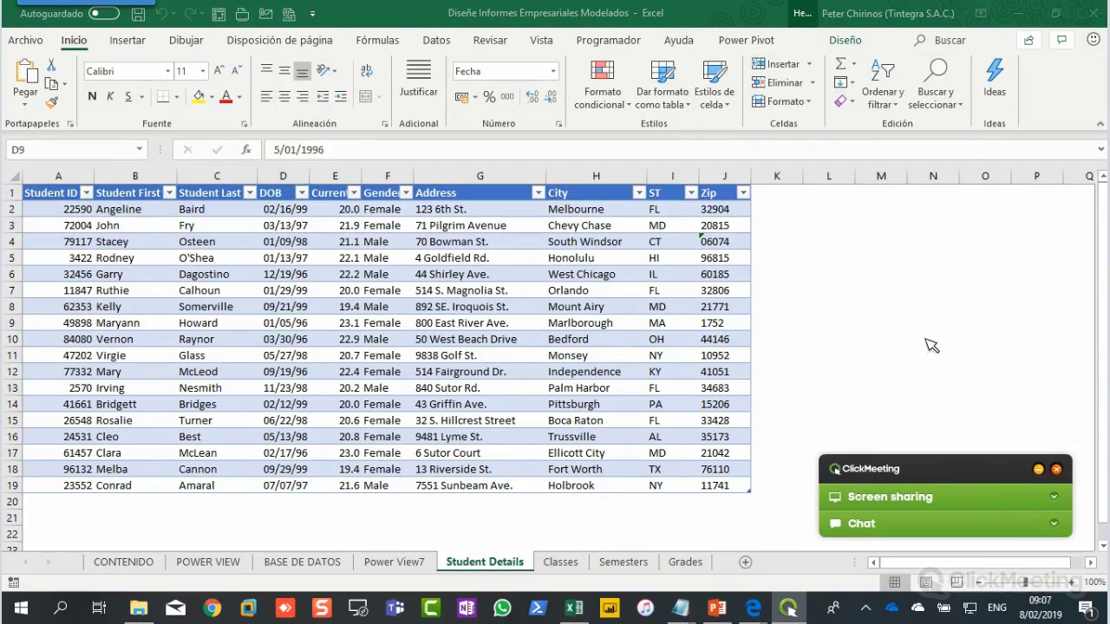
# Step: Check the table names assigned on the Student Details, Classes, Semesters and Grades sheets
pyautogui.click(813, 26)
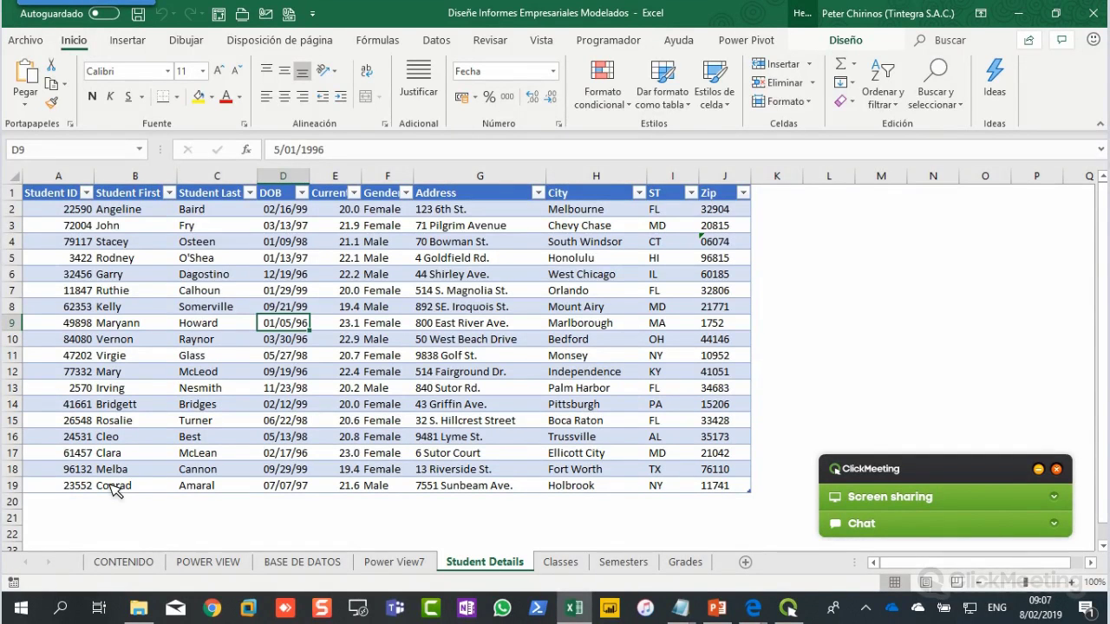
pyautogui.click(842, 41)
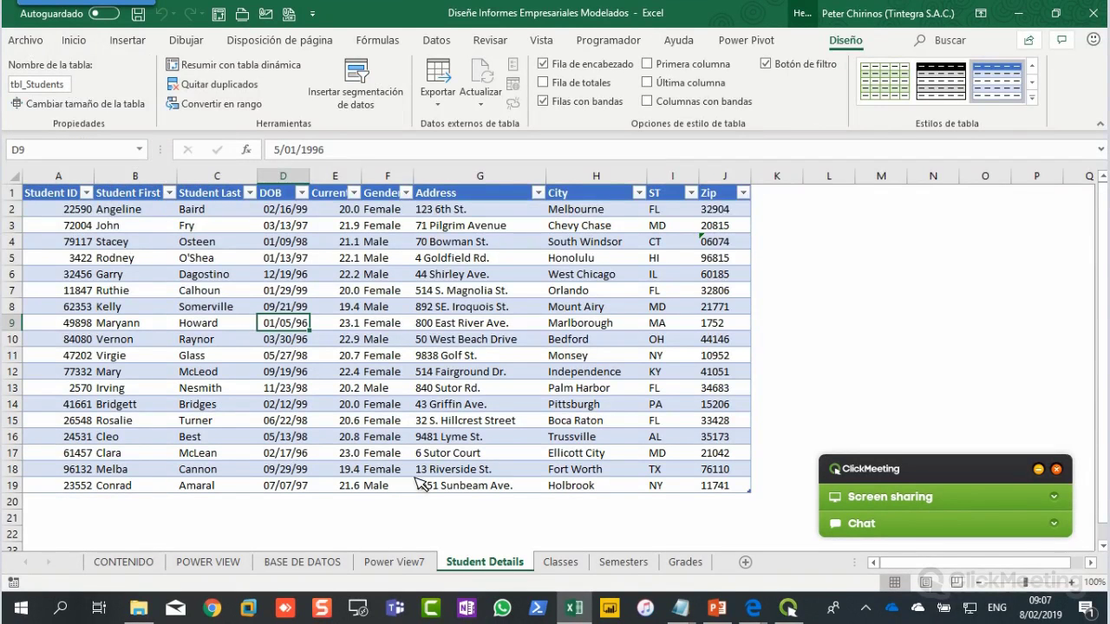
pyautogui.keyDown('ctrl'); pyautogui.click(562, 562); pyautogui.keyUp('ctrl')
pyautogui.hotkey('ctrl', 'pagedown')
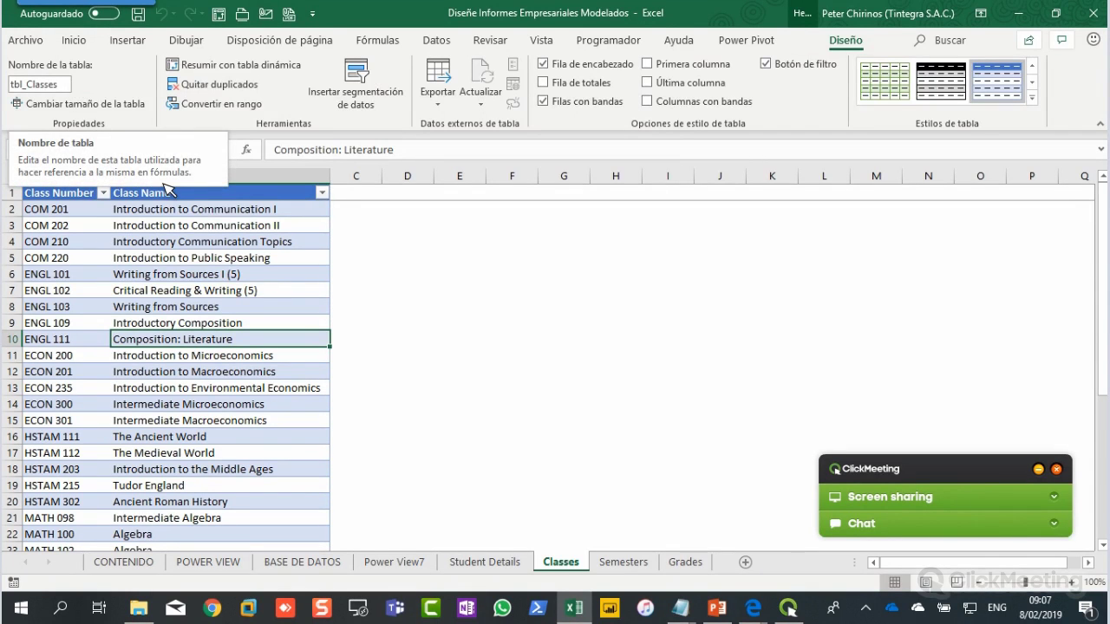
pyautogui.click(622, 562)
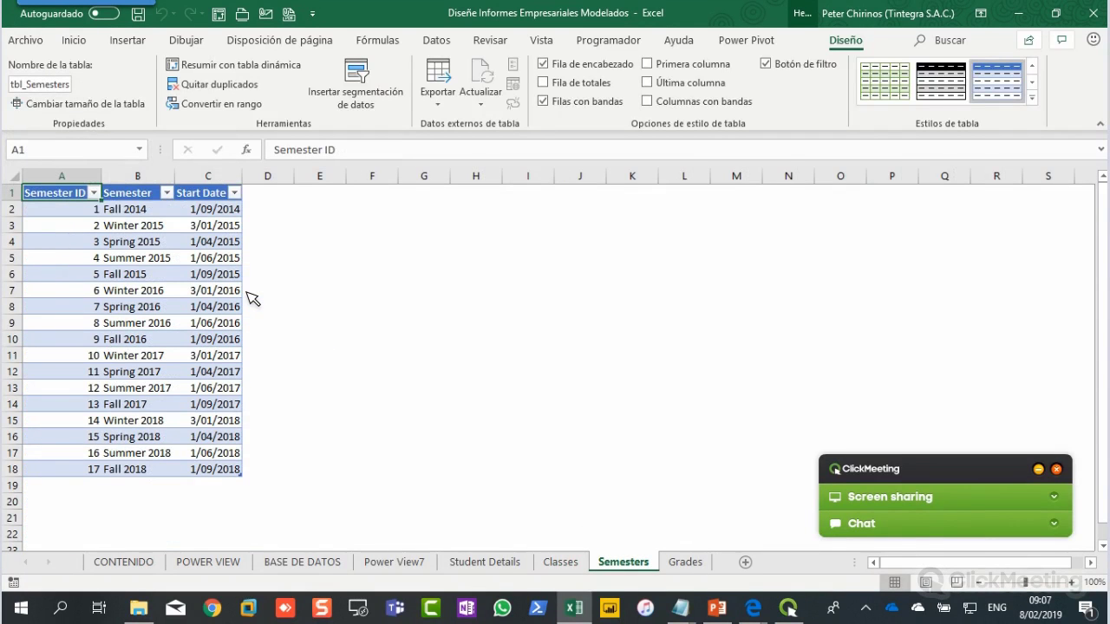
pyautogui.click(685, 561)
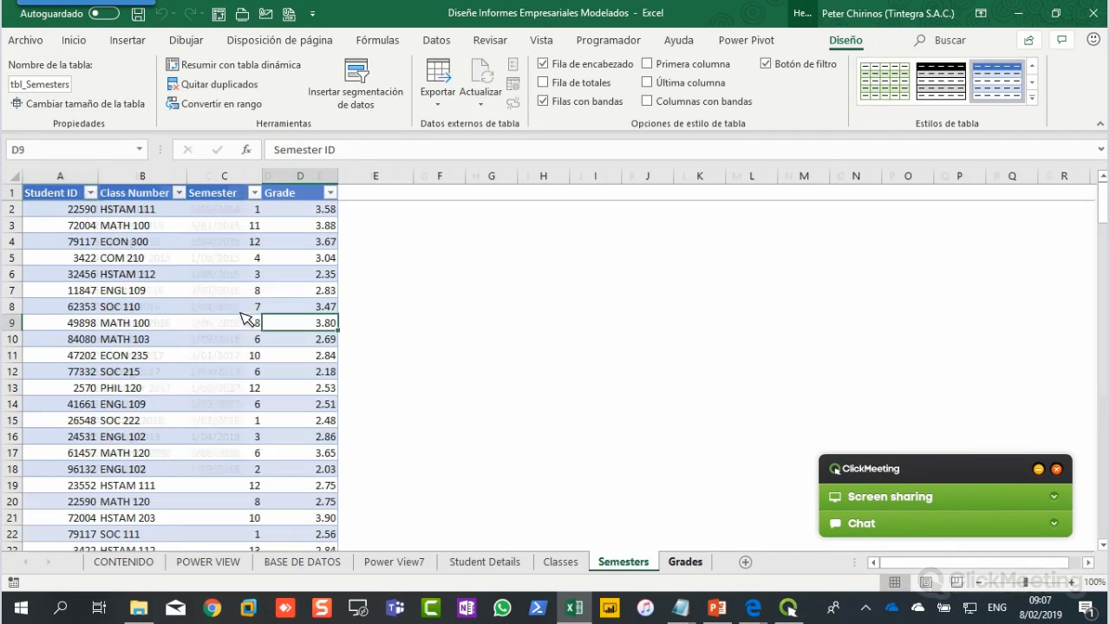
pyautogui.click(184, 291)
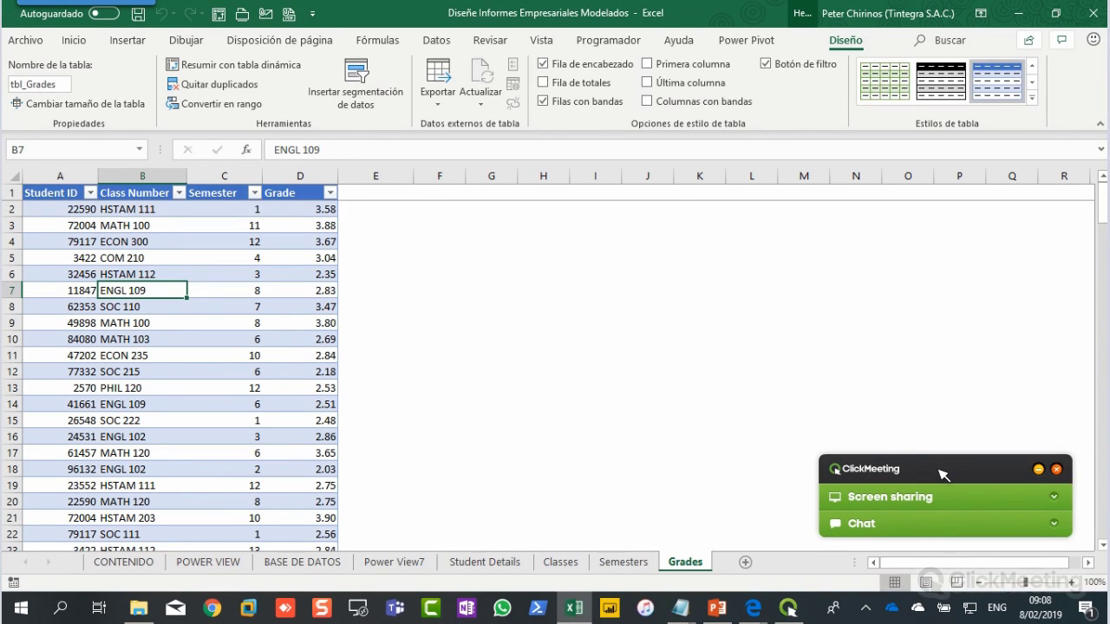
# Step: Move the ClickMeeting panel higher, expand its chat to read the messages, and switch back to Excel
pyautogui.moveTo(941, 468); pyautogui.dragTo(951, 332)
pyautogui.rightClick(951, 332)
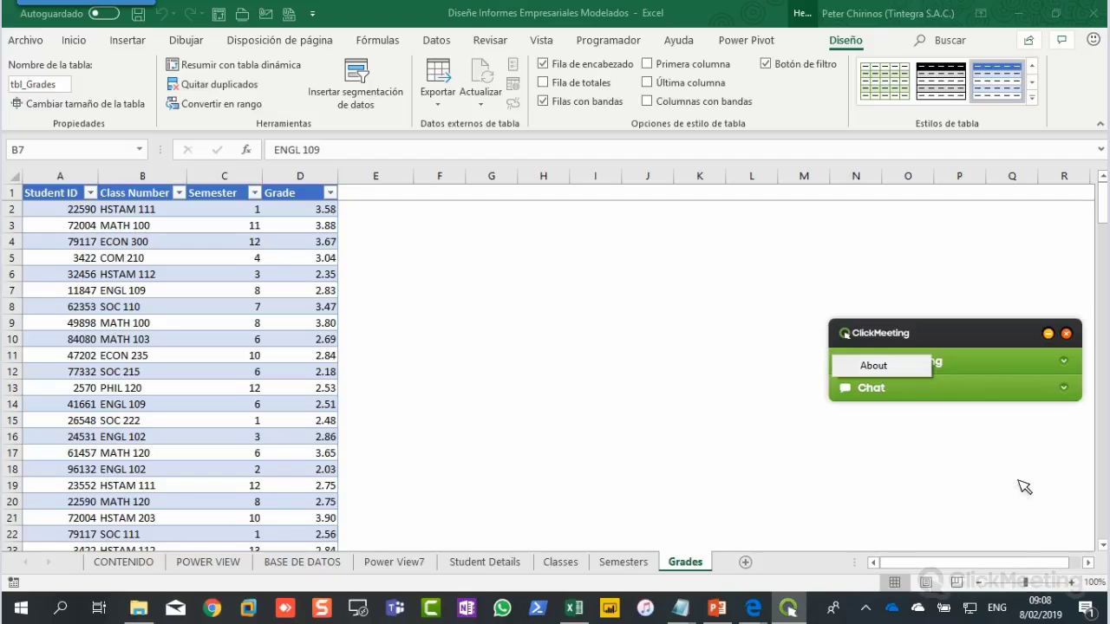
pyautogui.click(1064, 388)
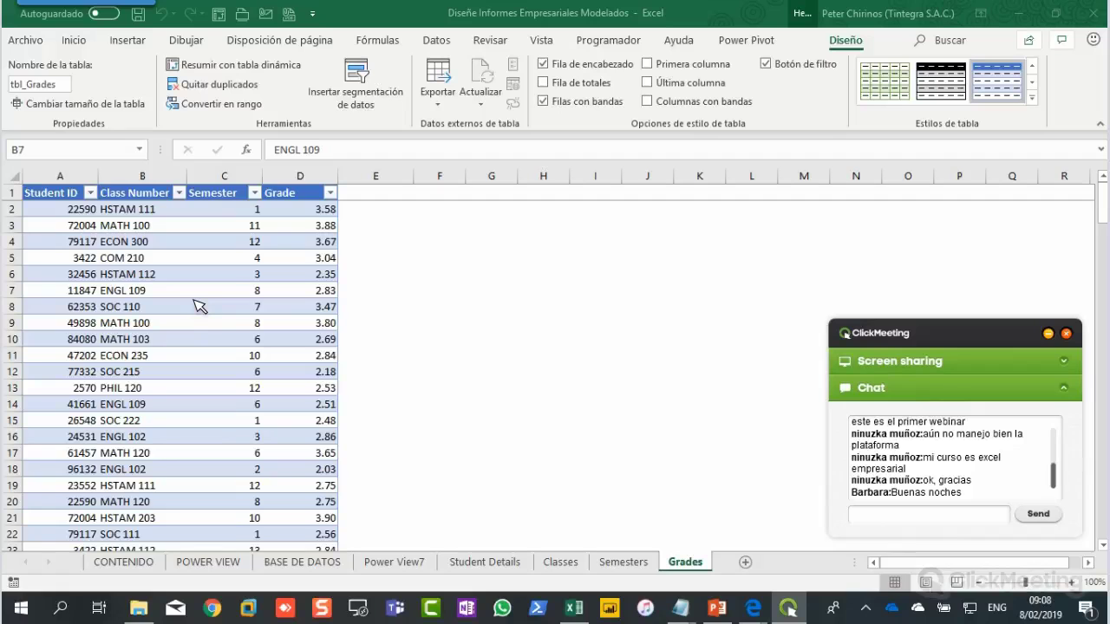
pyautogui.hotkey('alt', 'Tab')
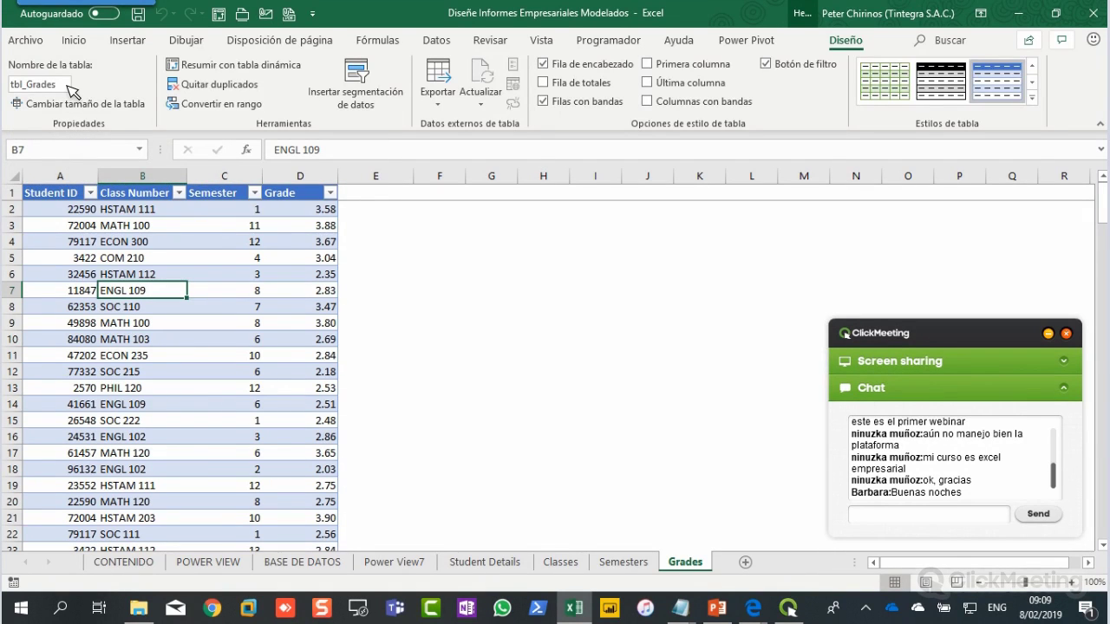
# Step: Open the Power Pivot window from the Grades sheet to view what the data model holds
pyautogui.click(207, 393)
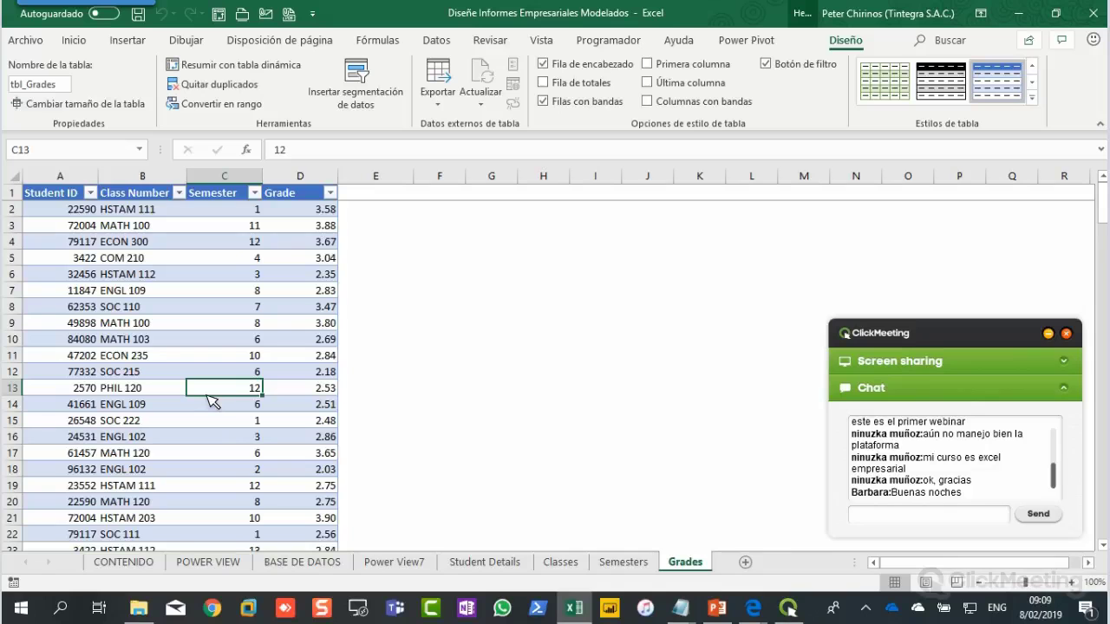
pyautogui.click(753, 42)
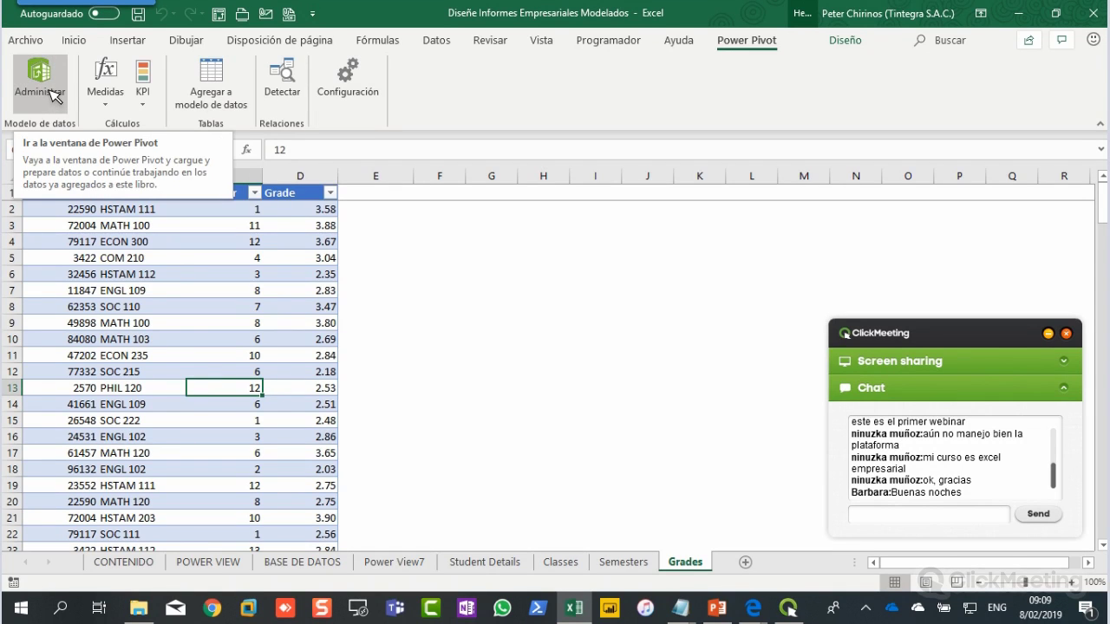
pyautogui.click(953, 516)
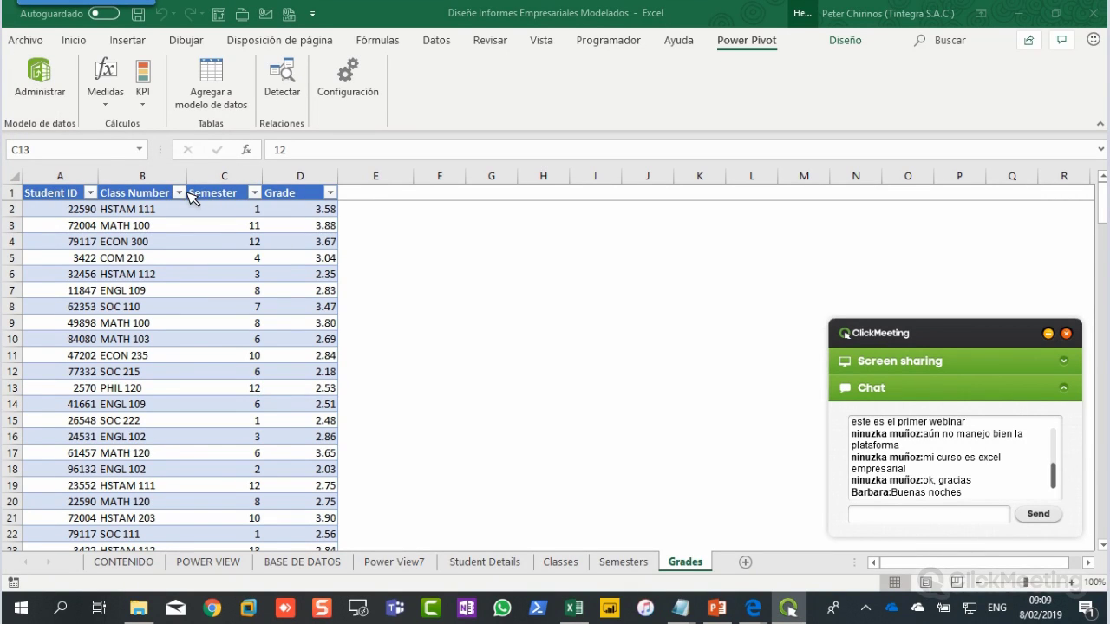
pyautogui.click(39, 87)
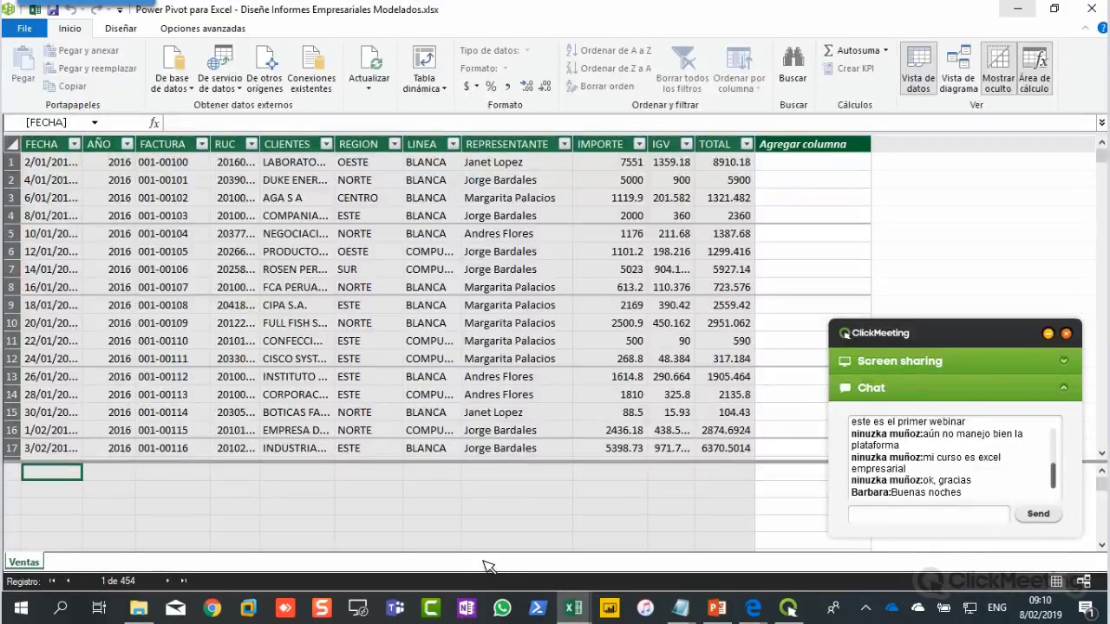
# Step: Return to the workbook, review the column headings on the Student Details sheet, and add its table to the data model
pyautogui.hotkey('alt', 'Tab')
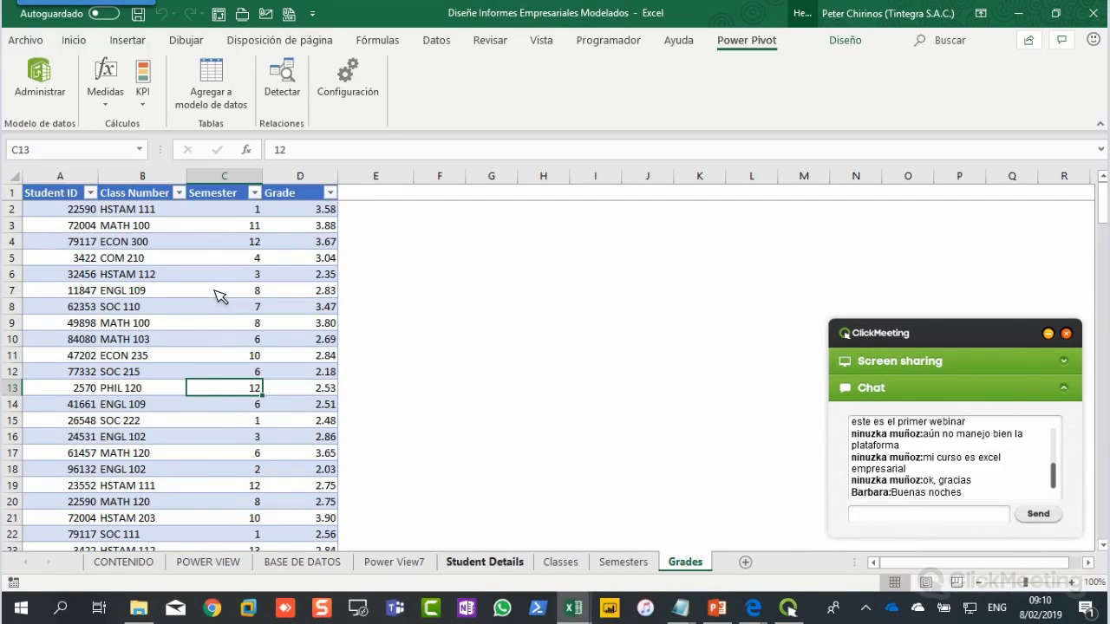
pyautogui.hotkey('ctrl', 'pageup')
pyautogui.hotkey('ctrl', 'pageup')
pyautogui.hotkey('ctrl', 'pageup')
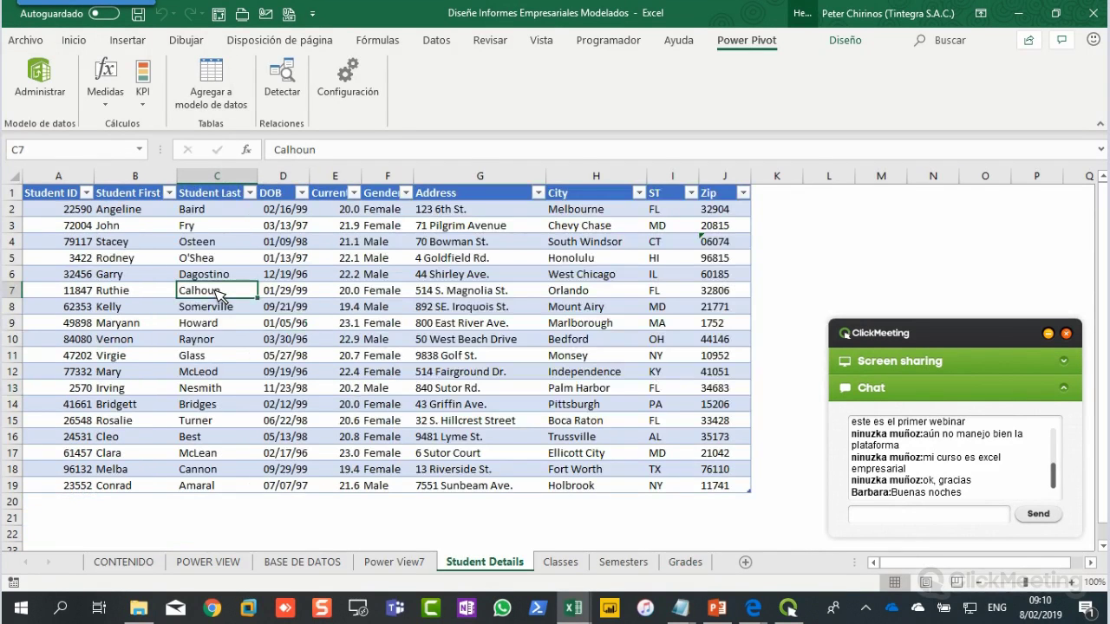
pyautogui.click(56, 192)
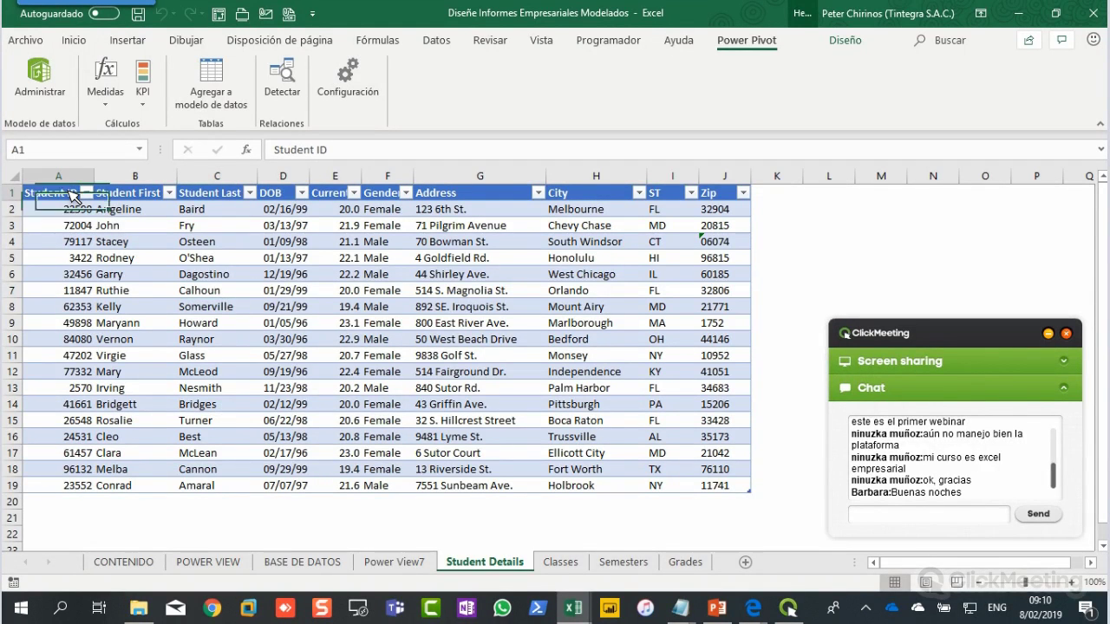
pyautogui.click(130, 193)
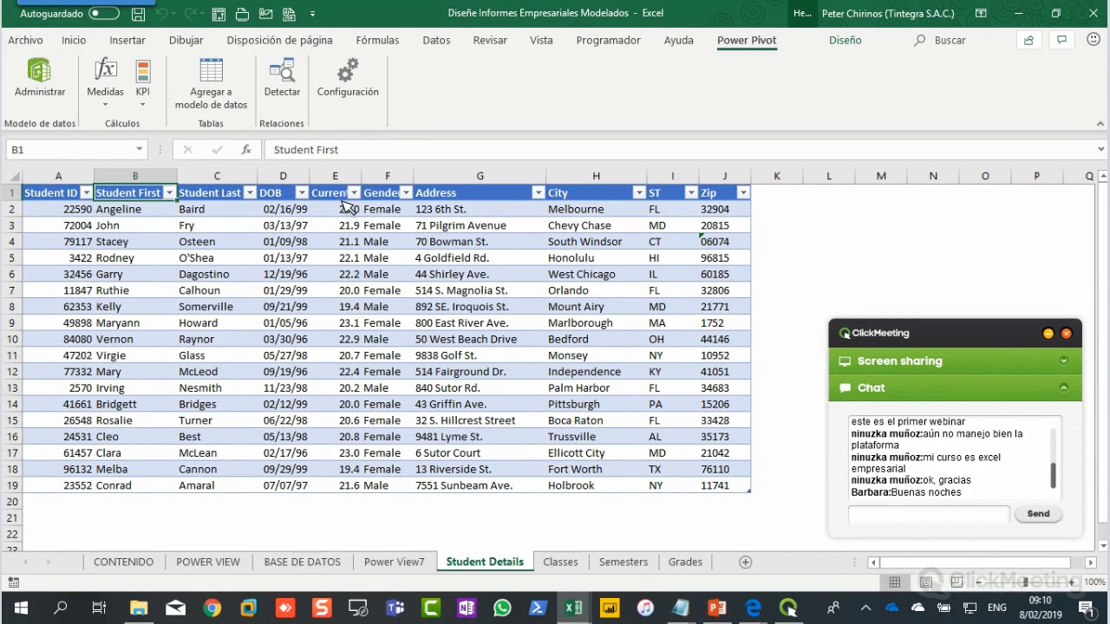
pyautogui.click(283, 198)
pyautogui.click(340, 196)
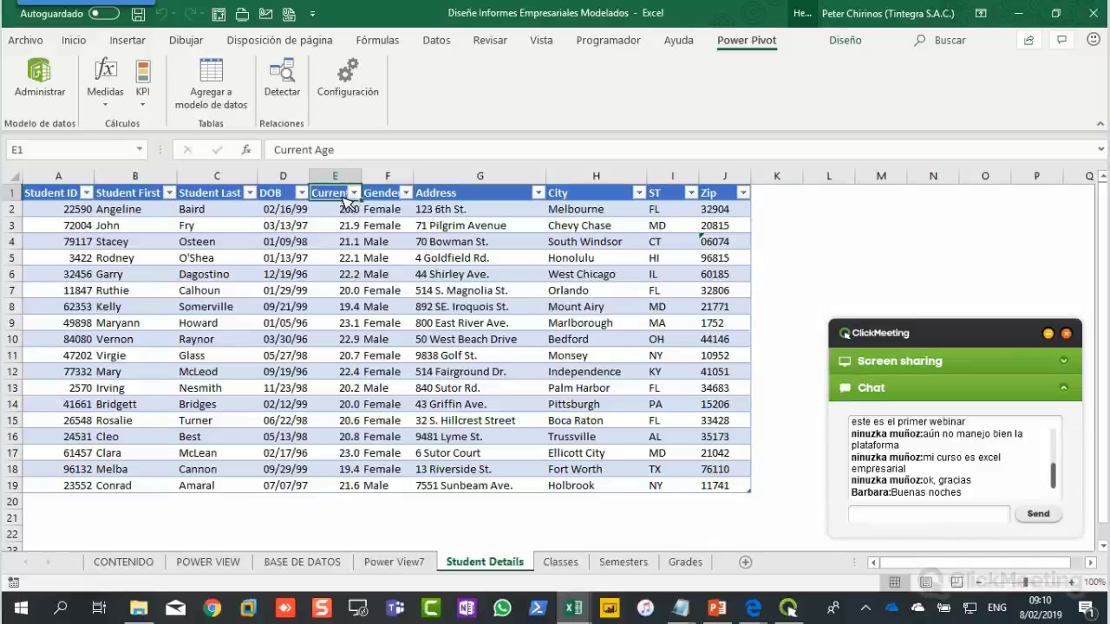
pyautogui.click(290, 274)
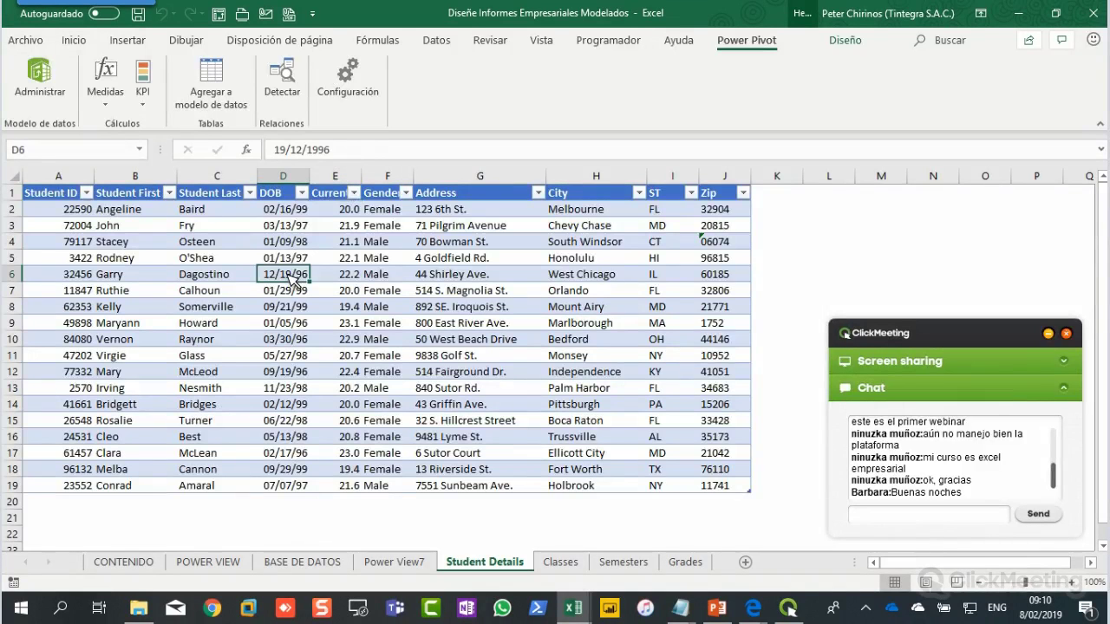
pyautogui.click(377, 358)
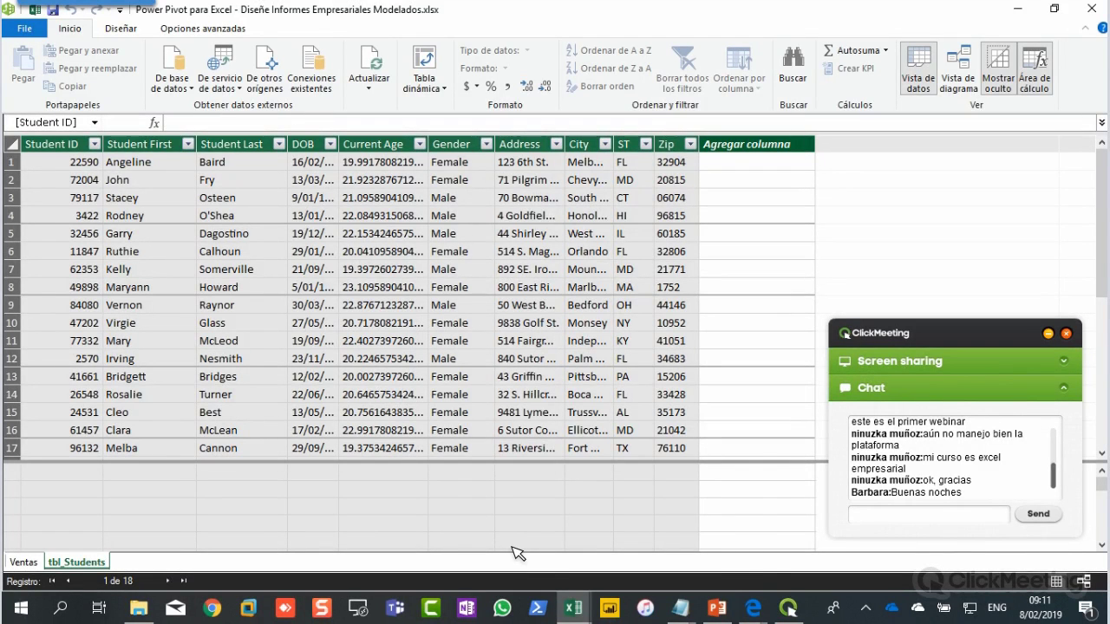
# Step: Return to the workbook and add the Classes sheet's table to the data model
pyautogui.click(573, 609)
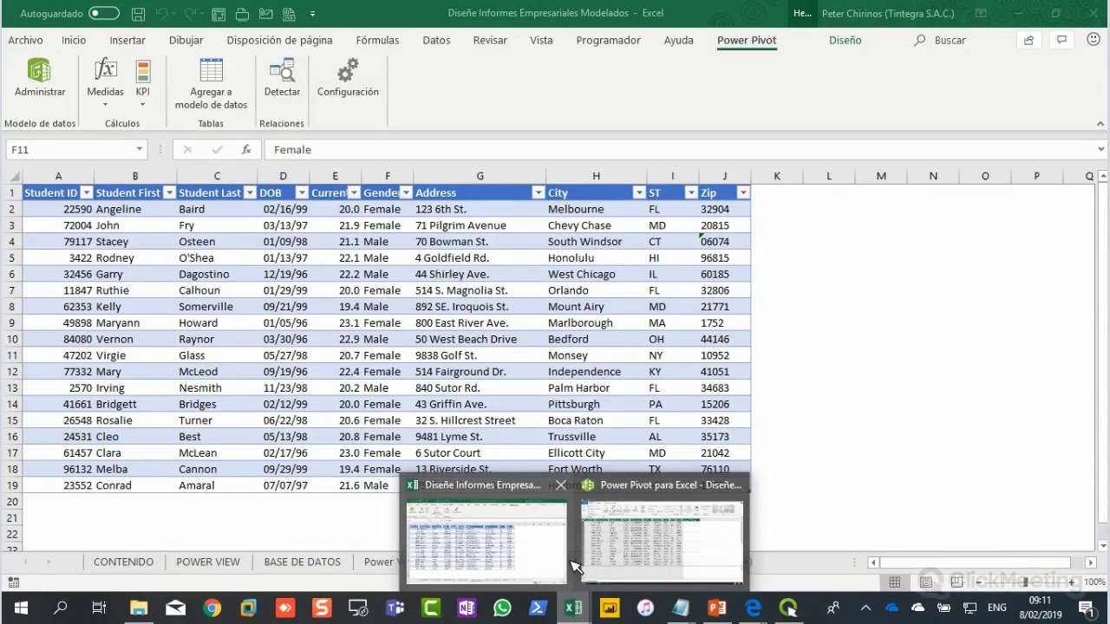
pyautogui.click(555, 555)
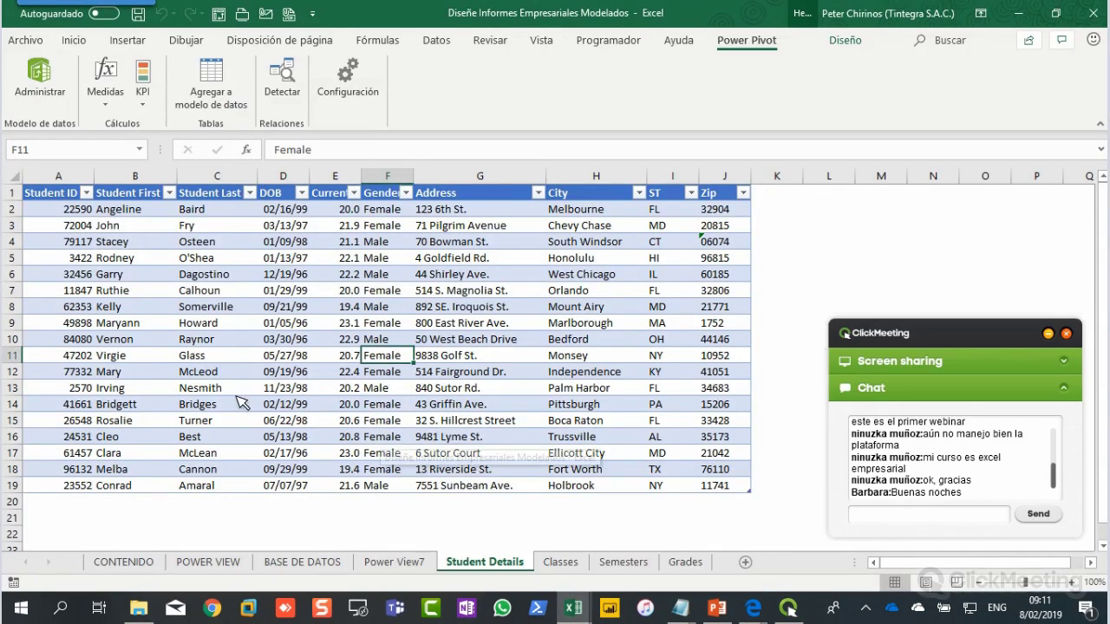
pyautogui.hotkey('ctrl', 'pagedown')
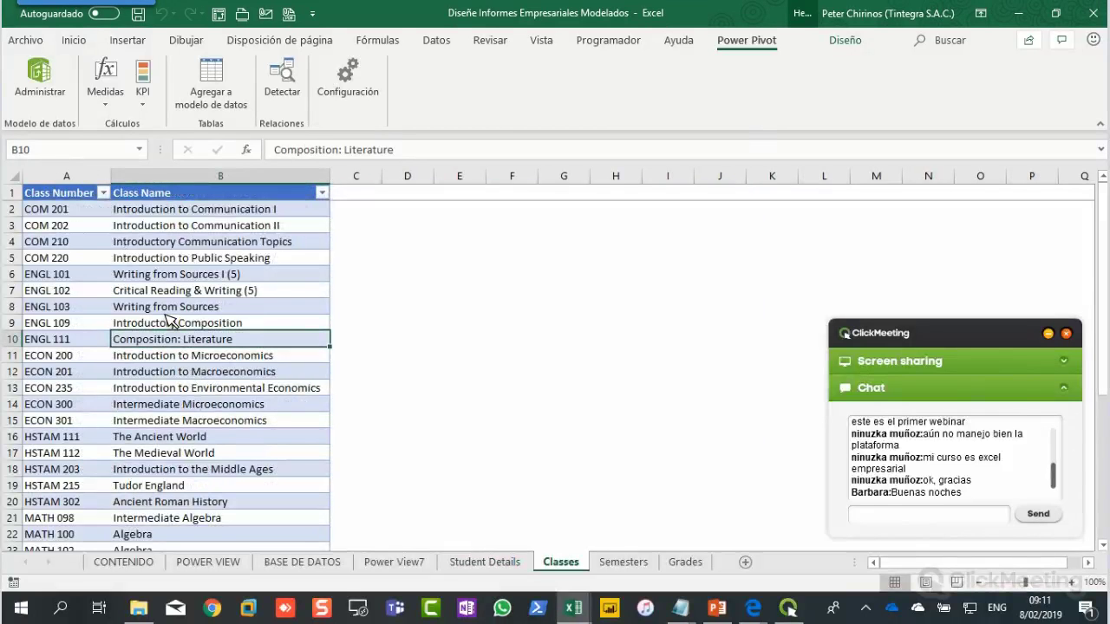
pyautogui.click(167, 312)
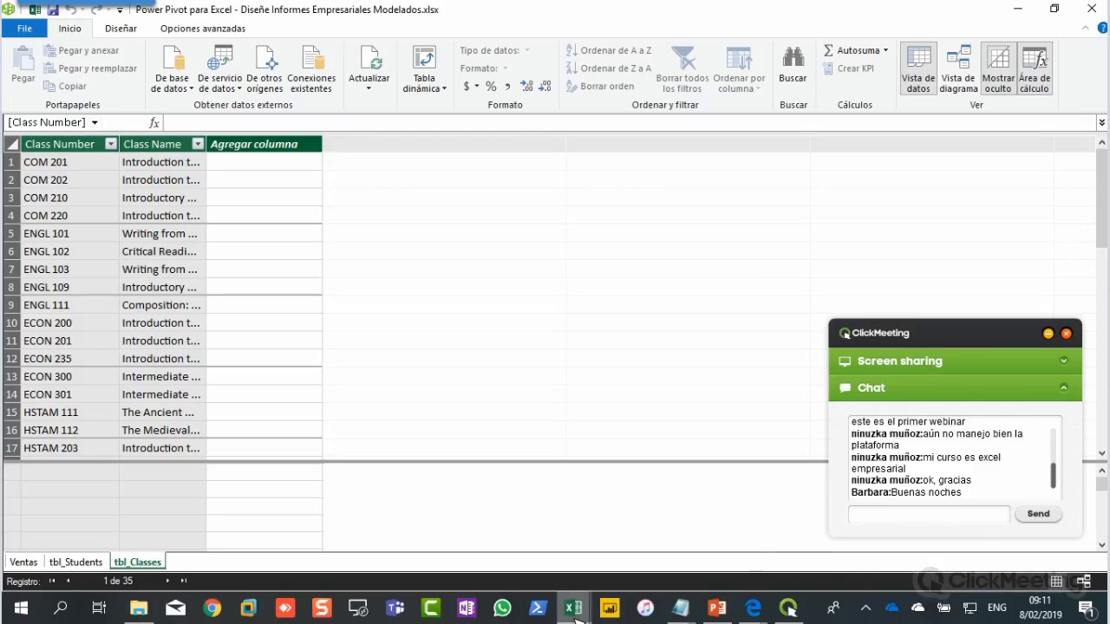
# Step: Return to the workbook, look over the Semesters sheet, and add its table to the data model
pyautogui.moveTo(576, 612)
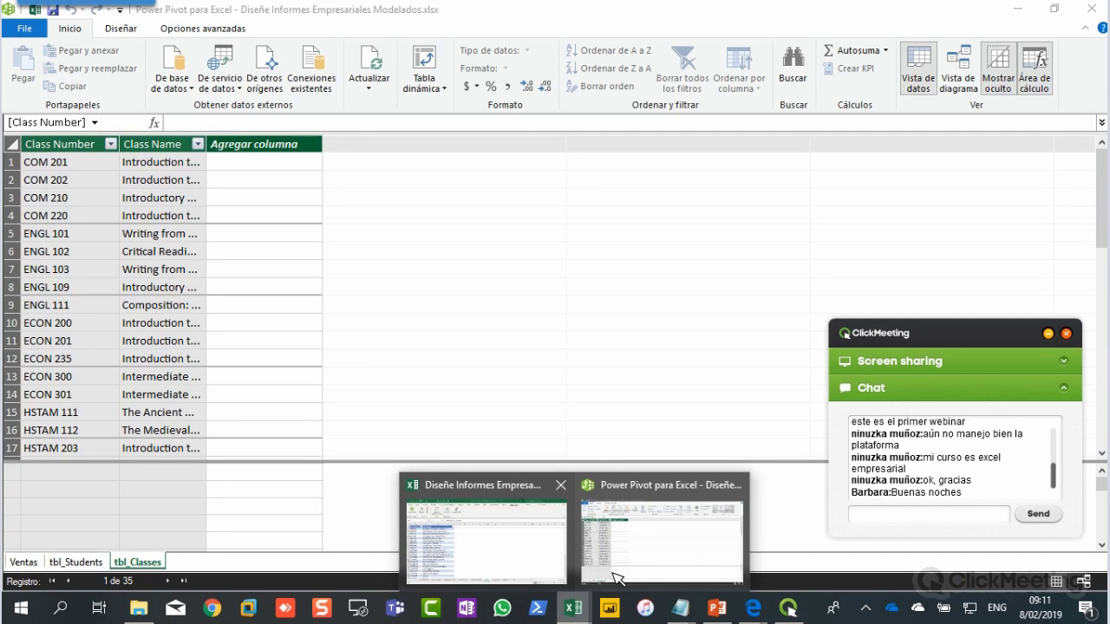
pyautogui.moveTo(628, 568)
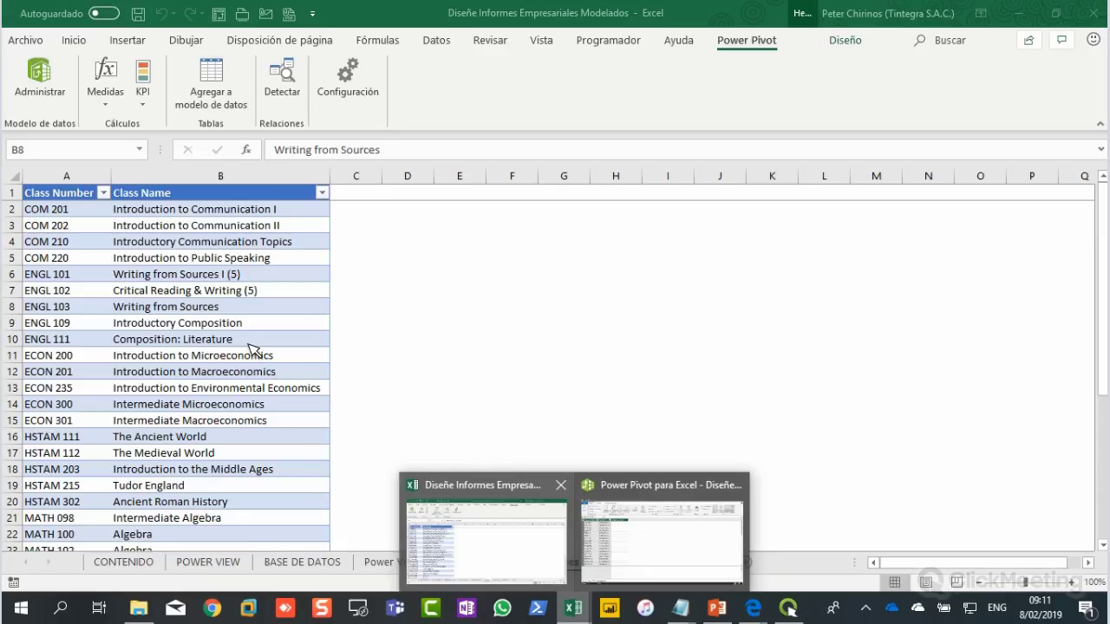
pyautogui.hotkey('ctrl', 'pagedown')
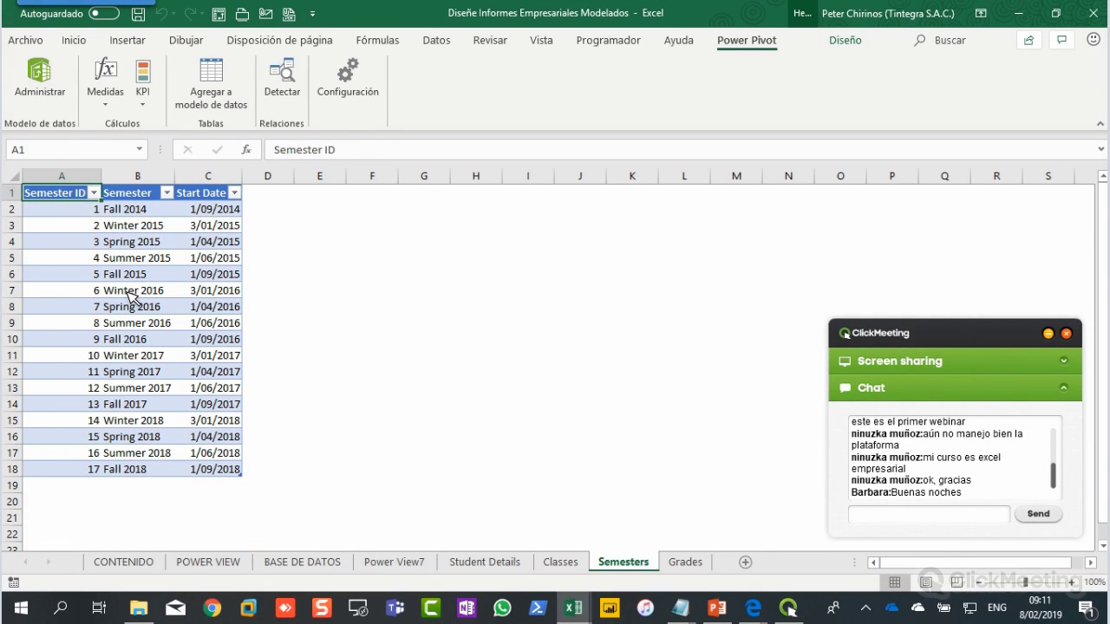
pyautogui.click(128, 292)
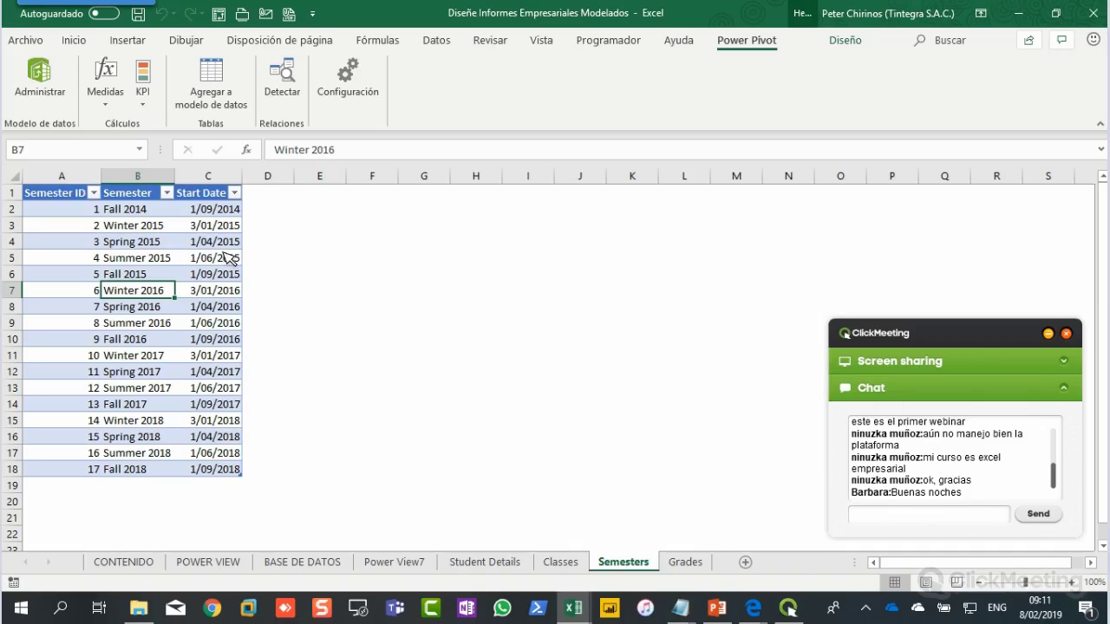
pyautogui.click(159, 246)
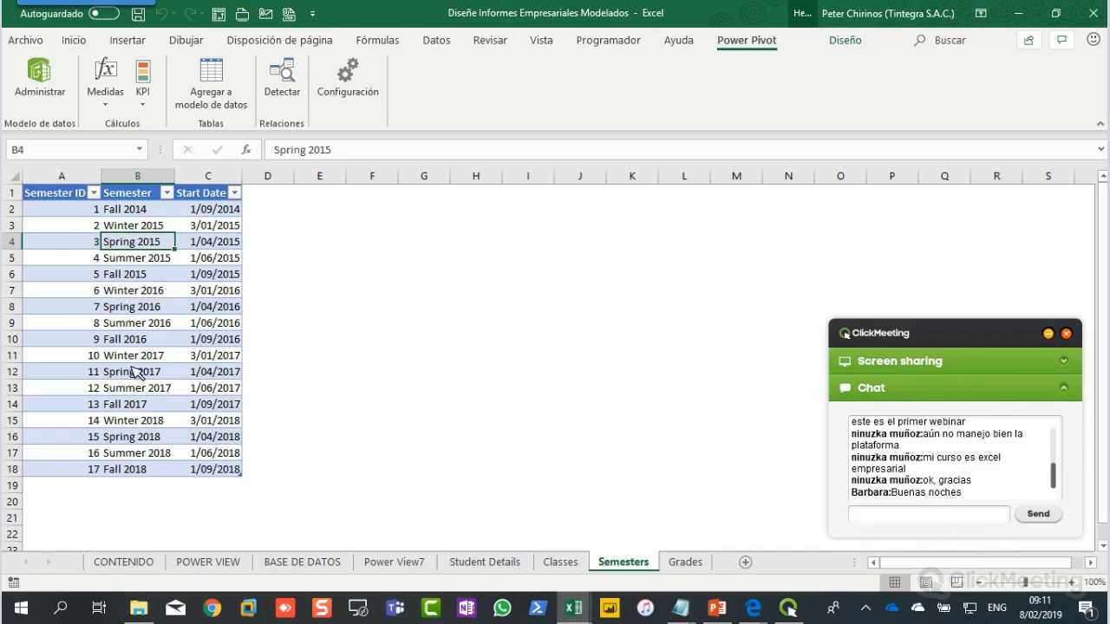
pyautogui.click(160, 328)
pyautogui.click(130, 40)
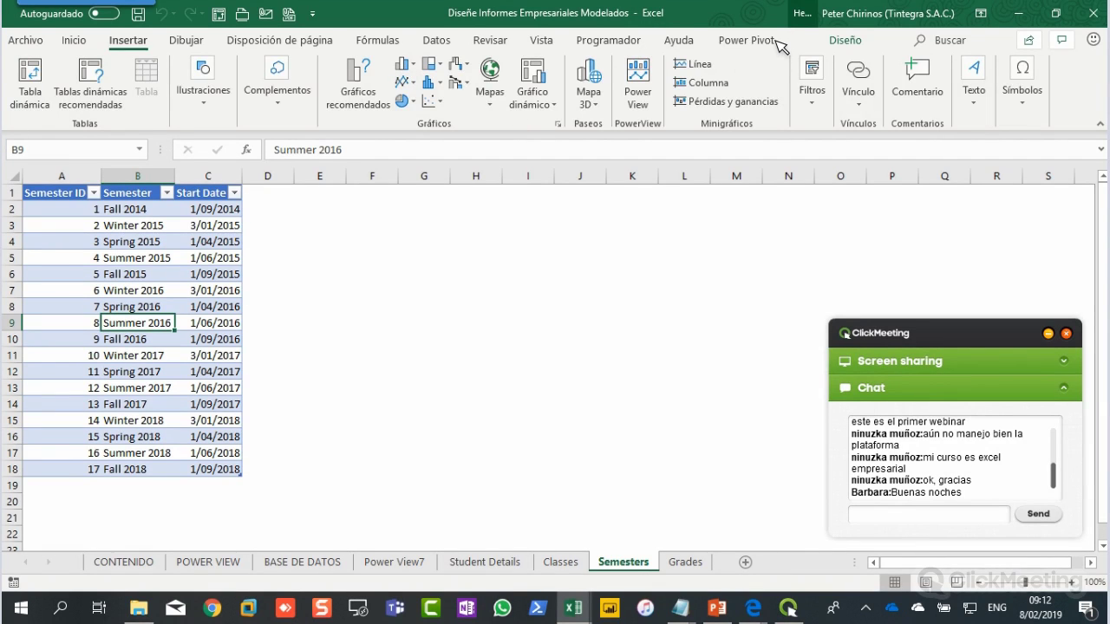
pyautogui.click(747, 40)
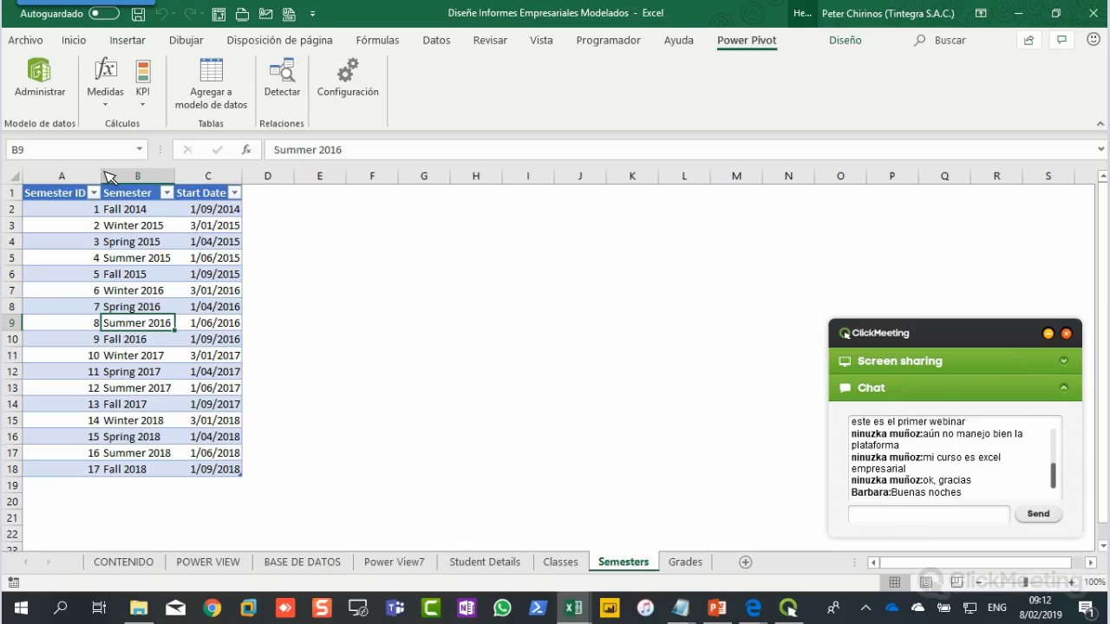
pyautogui.click(197, 84)
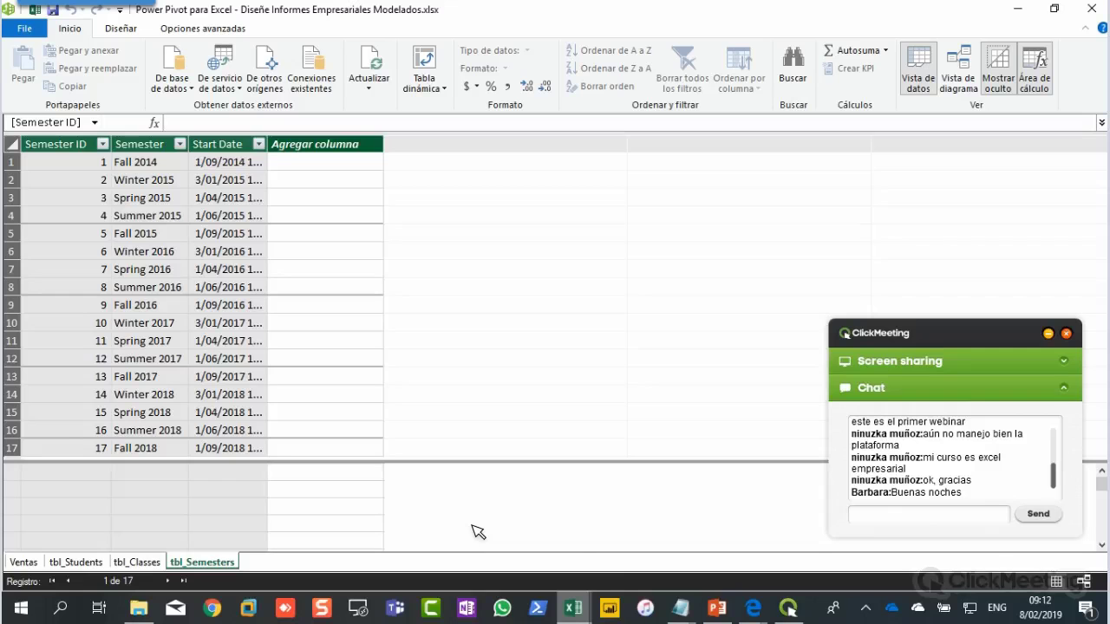
# Step: Return to the workbook and add the Grades sheet's table to the data model
pyautogui.hotkey('alt', 'Tab')
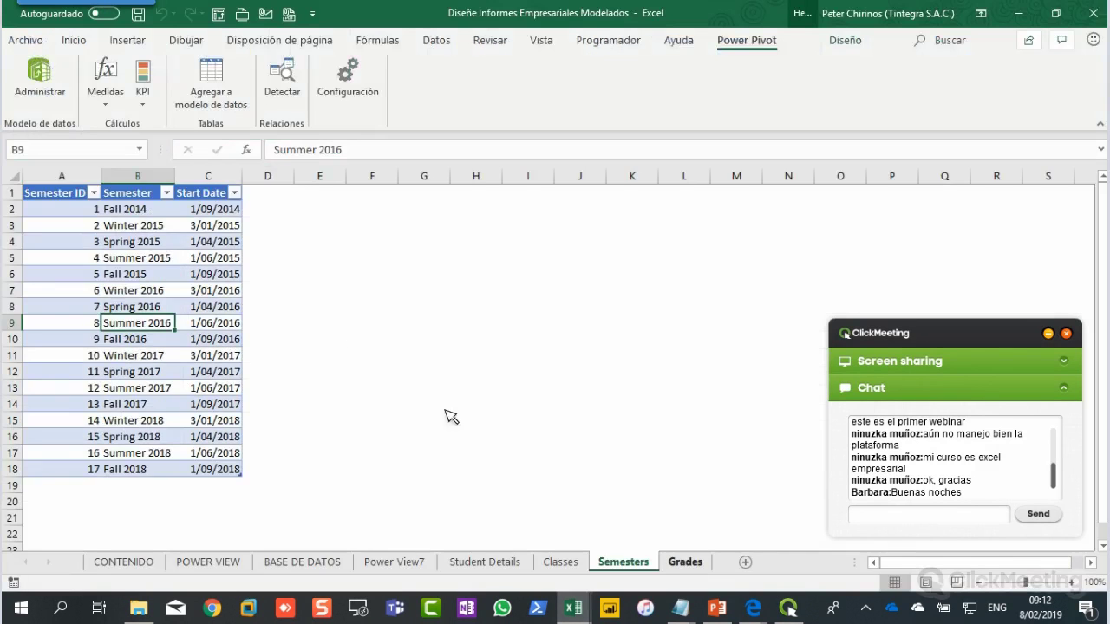
pyautogui.hotkey('ctrl', 'pagedown')
pyautogui.click(208, 79)
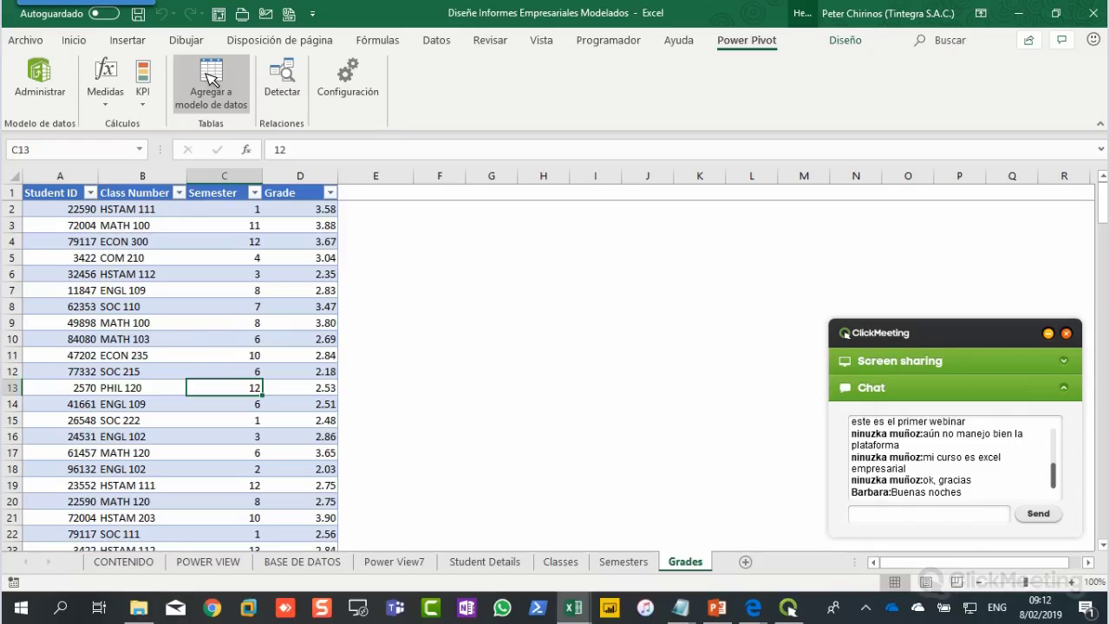
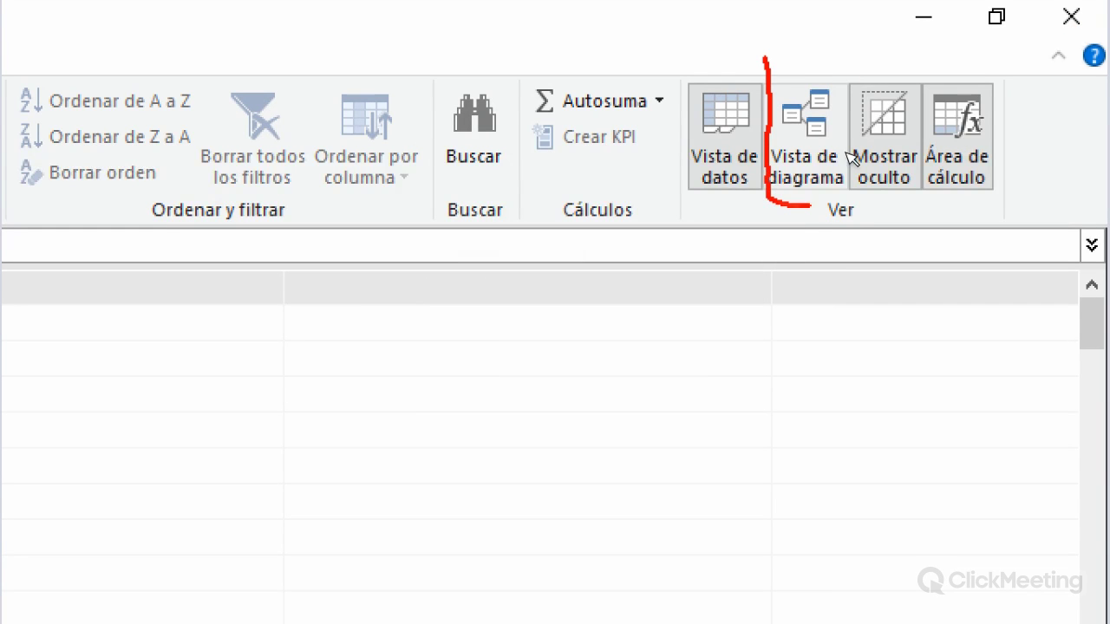
pyautogui.moveTo(849, 157); pyautogui.dragTo(775, 49)
pyautogui.moveTo(812, 217); pyautogui.dragTo(811, 470)
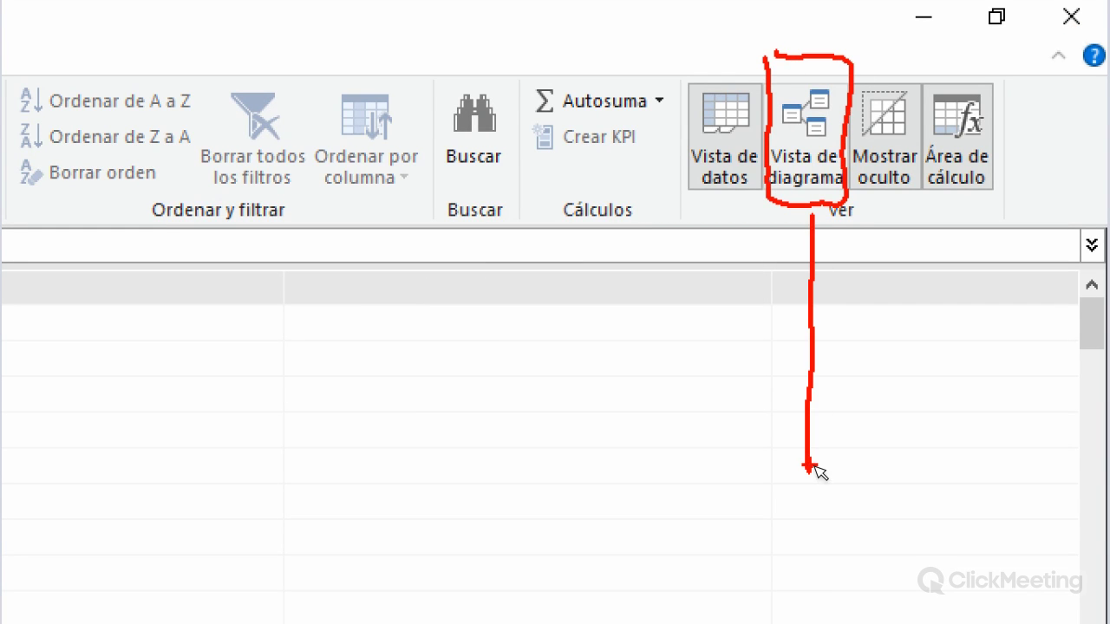
pyautogui.moveTo(798, 262)
pyautogui.mouseDown()
pyautogui.moveTo(812, 215)
pyautogui.moveTo(776, 280)
pyautogui.mouseUp()
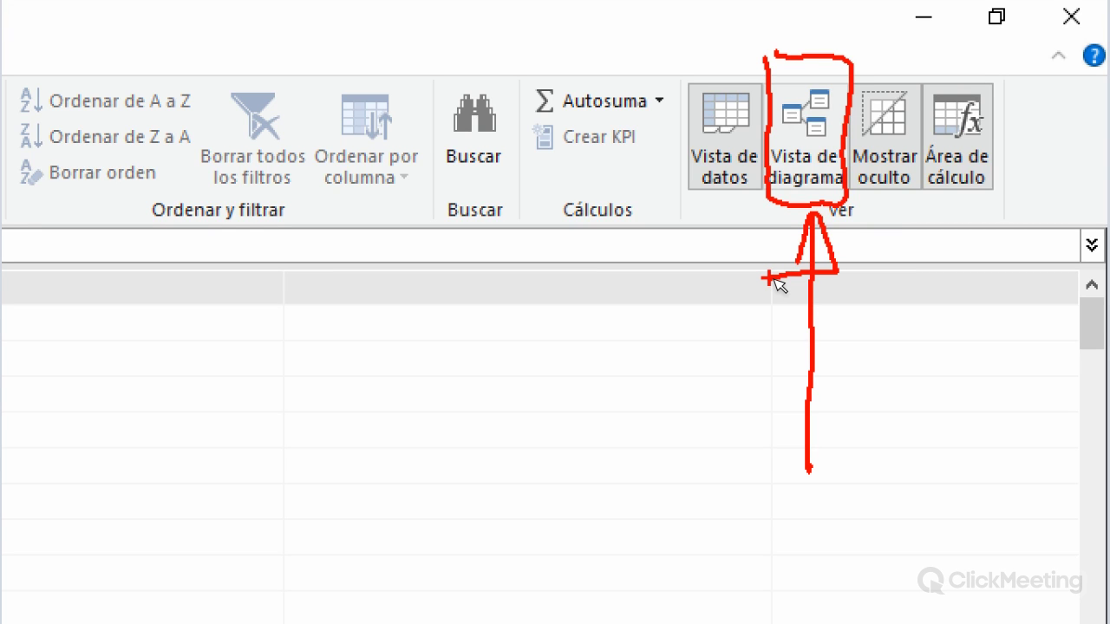
pyautogui.press('e')
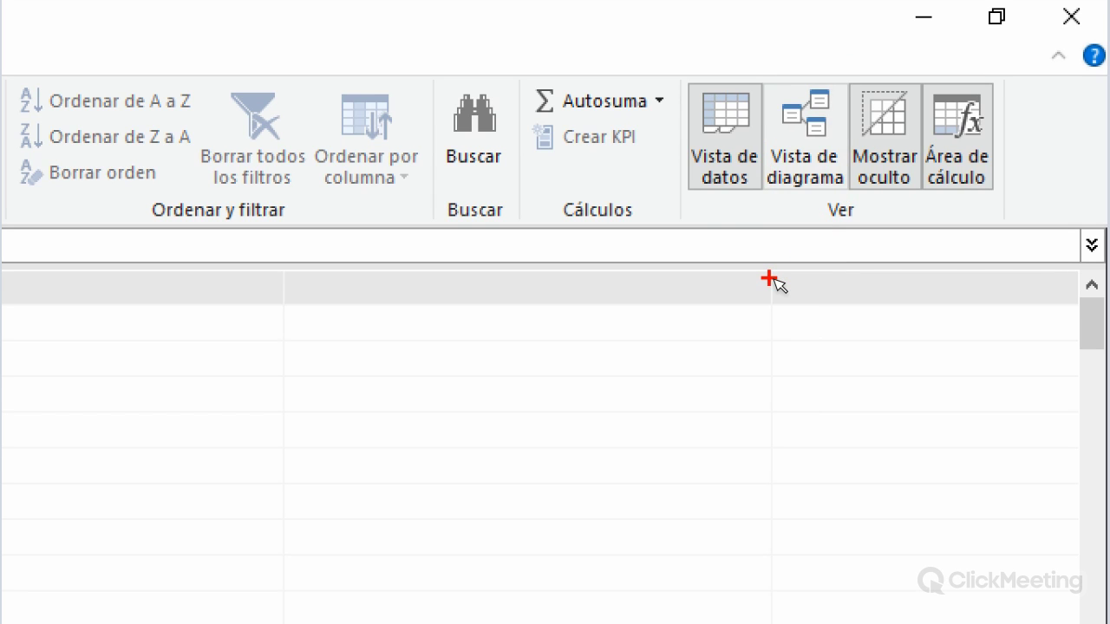
pyautogui.moveTo(706, 63)
pyautogui.mouseDown()
pyautogui.moveTo(683, 126)
pyautogui.moveTo(761, 130)
pyautogui.moveTo(633, 85)
pyautogui.mouseUp()
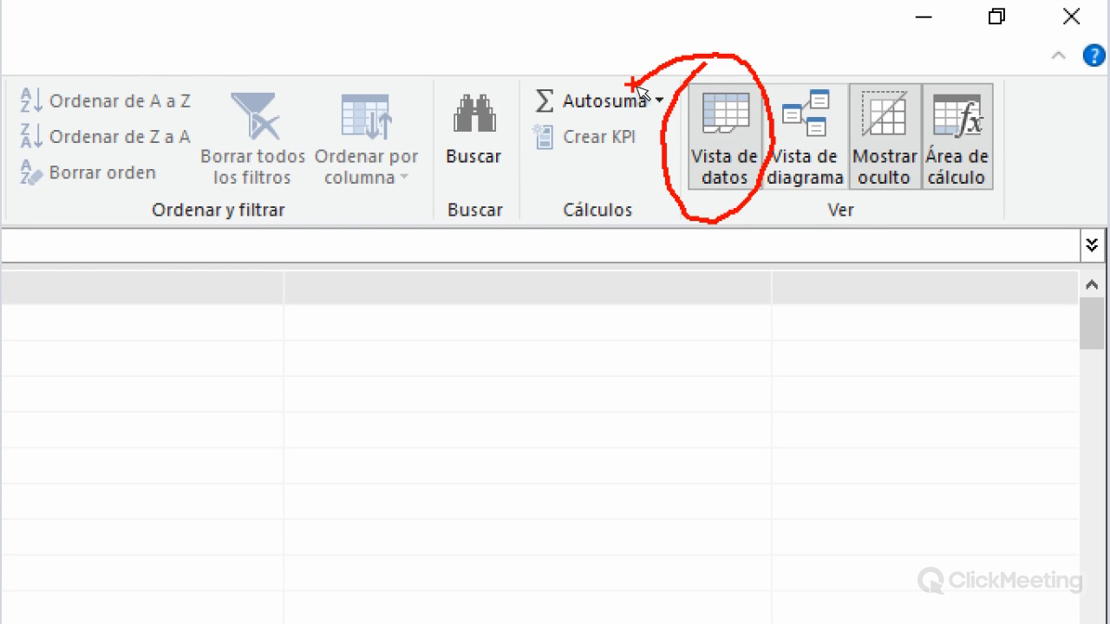
pyautogui.press('e')
pyautogui.moveTo(768, 49)
pyautogui.mouseDown()
pyautogui.moveTo(827, 213)
pyautogui.moveTo(821, 60)
pyautogui.moveTo(768, 54)
pyautogui.mouseUp()
pyautogui.moveTo(806, 235); pyautogui.dragTo(791, 468)
pyautogui.moveTo(778, 292)
pyautogui.mouseDown()
pyautogui.moveTo(835, 301)
pyautogui.moveTo(735, 312)
pyautogui.mouseUp()
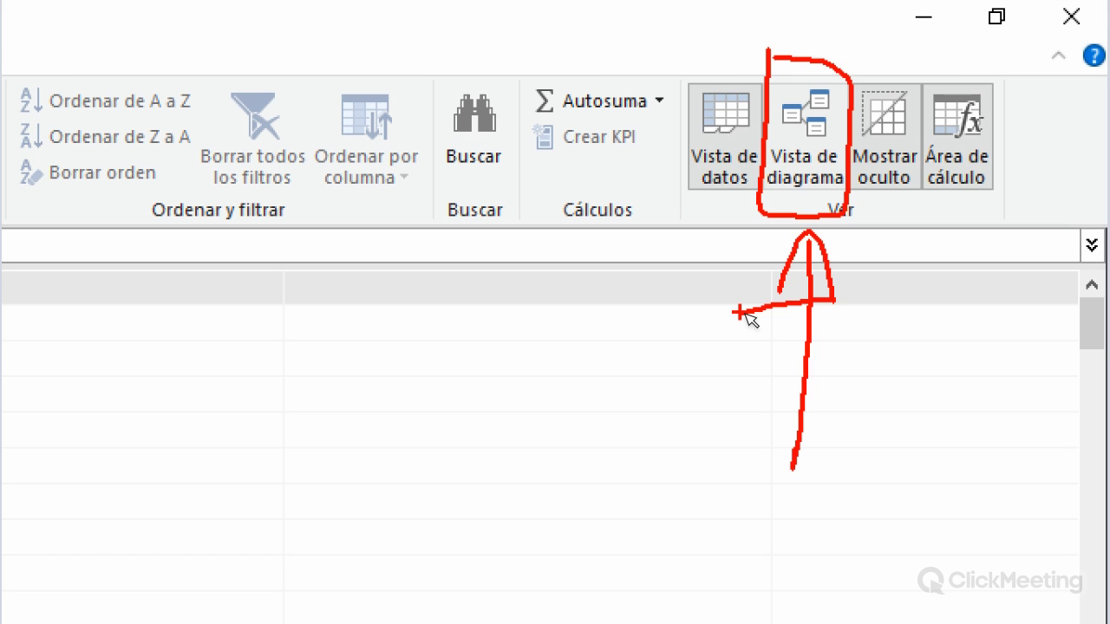
pyautogui.press('Escape')
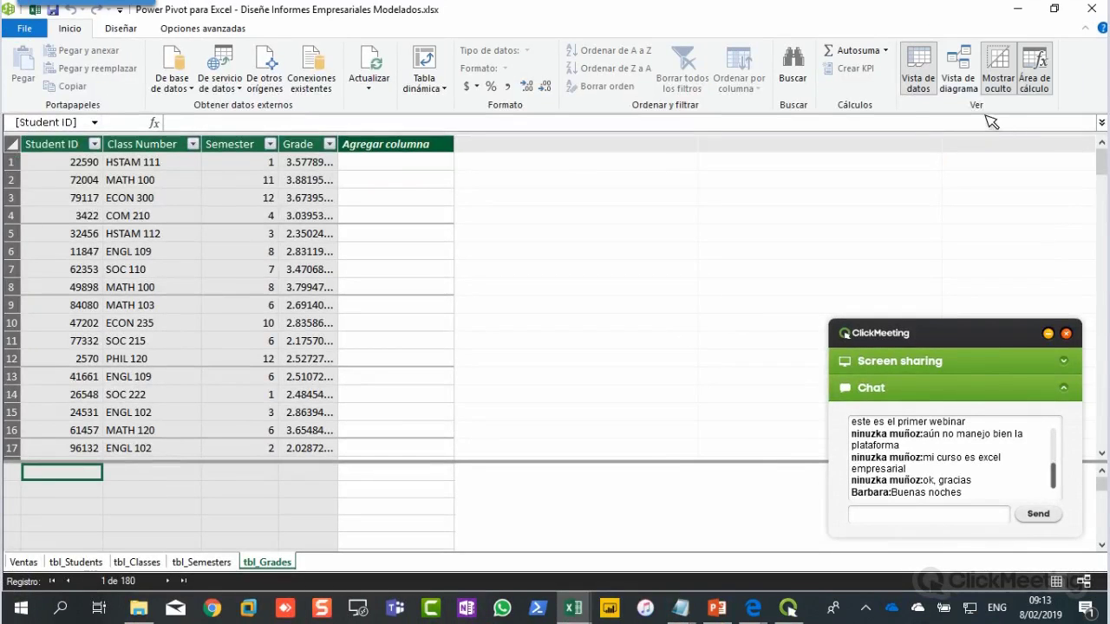
# Step: Show the data model in diagram view, placing Ventas below tbl_Classes and tbl_Students in the upper-left corner of the diagram
pyautogui.click(968, 91)
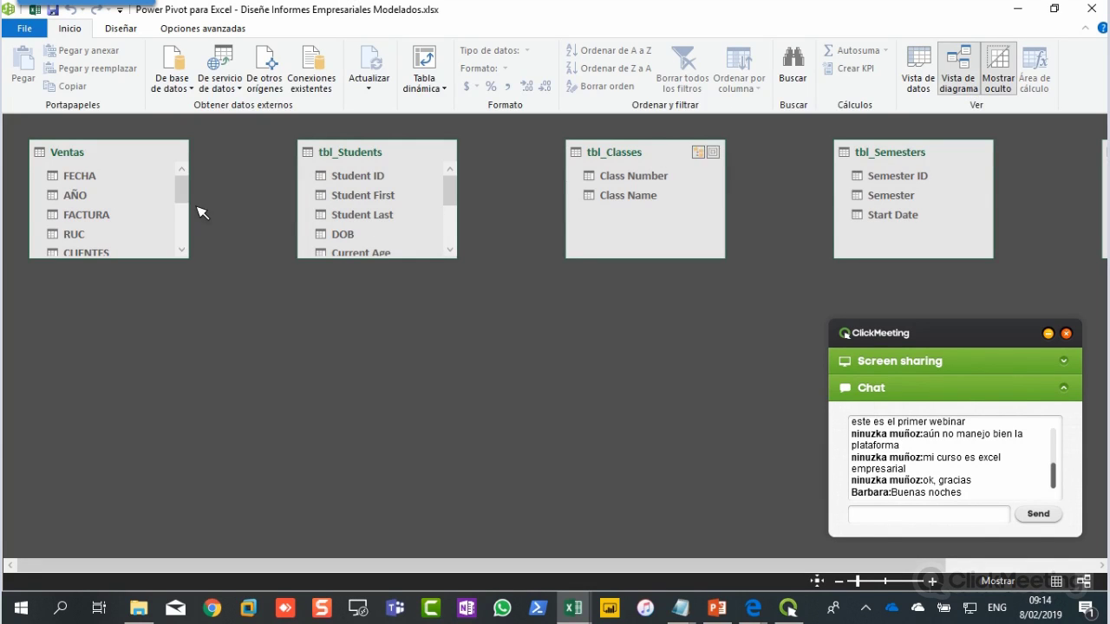
pyautogui.moveTo(122, 160); pyautogui.dragTo(739, 397)
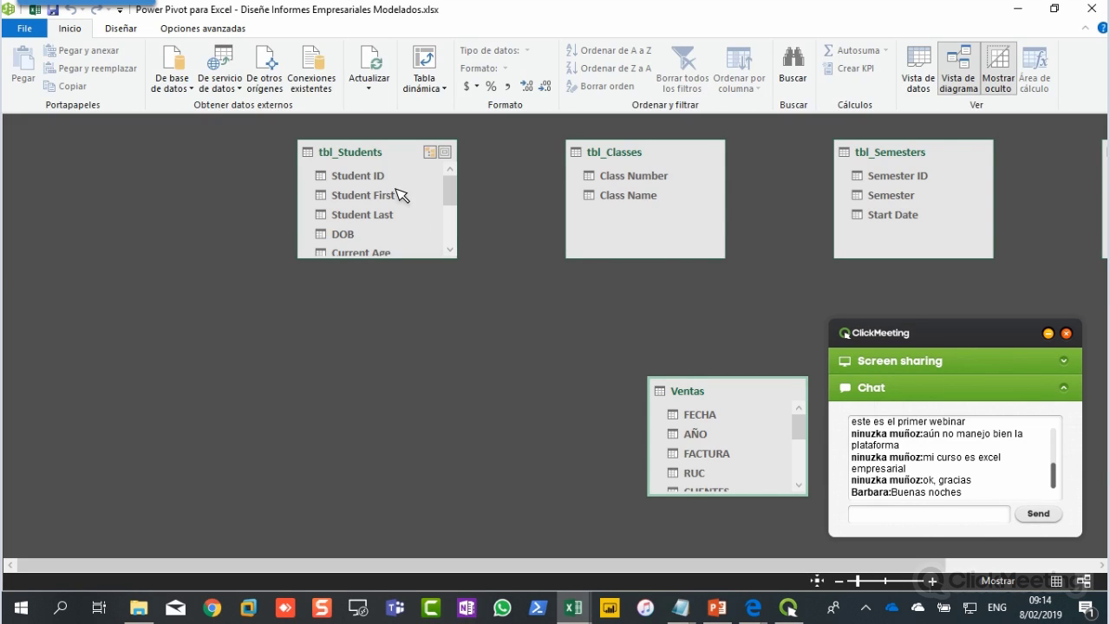
pyautogui.moveTo(396, 159); pyautogui.dragTo(115, 132)
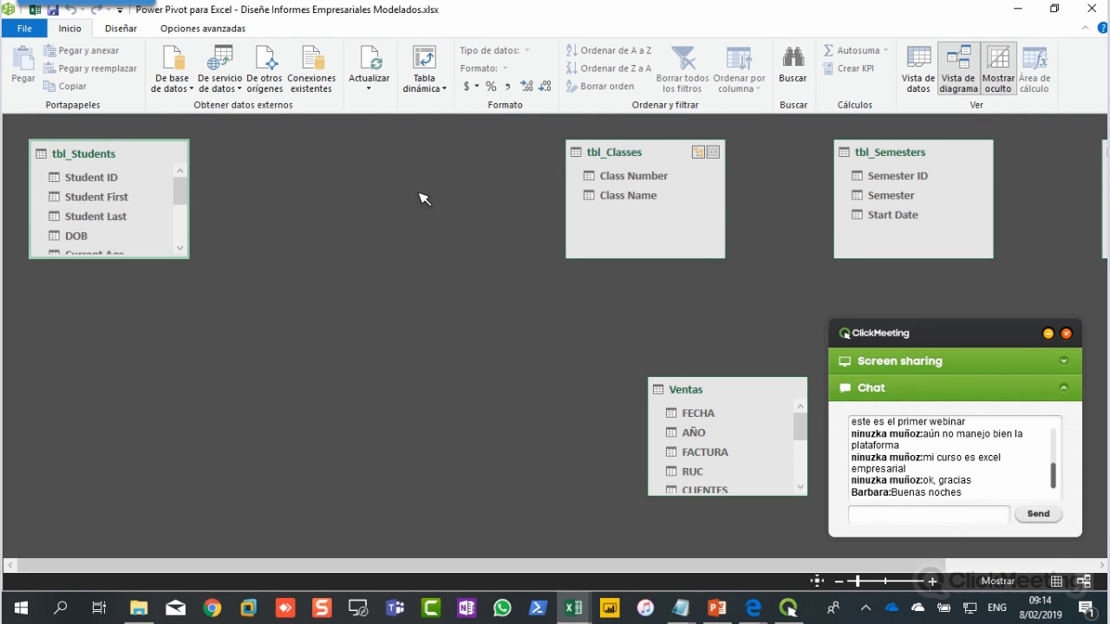
# Step: Stack tbl_Classes and tbl_Semesters below tbl_Students in the diagram, and place tbl_Grades to the right of that stack
pyautogui.moveTo(420, 198); pyautogui.dragTo(73, 310)
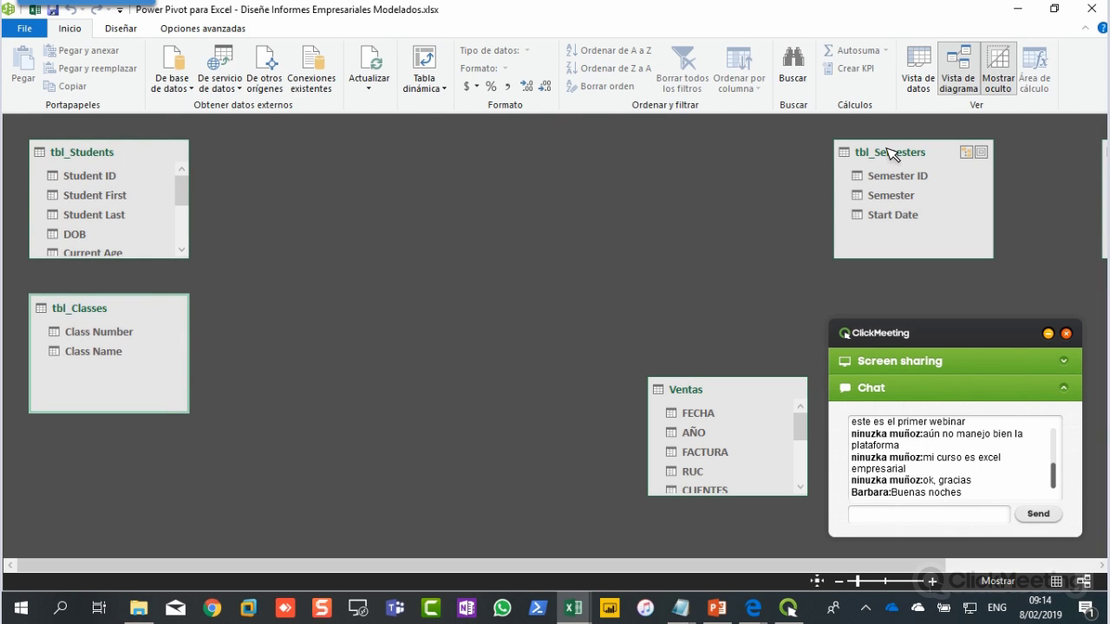
pyautogui.moveTo(494, 409); pyautogui.dragTo(109, 378)
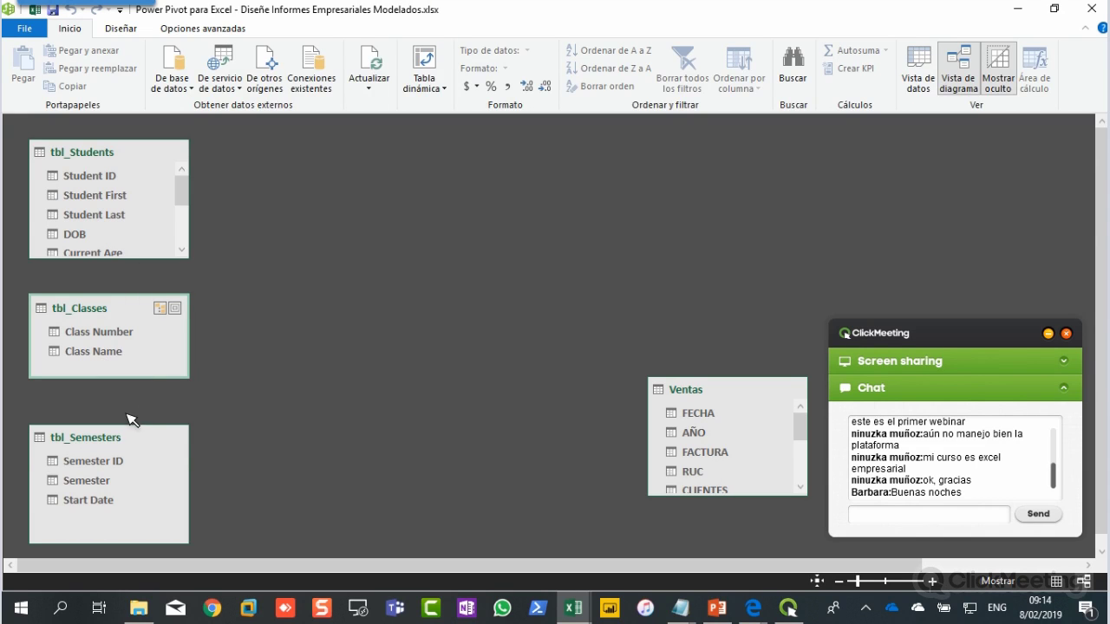
pyautogui.moveTo(126, 437); pyautogui.dragTo(130, 408)
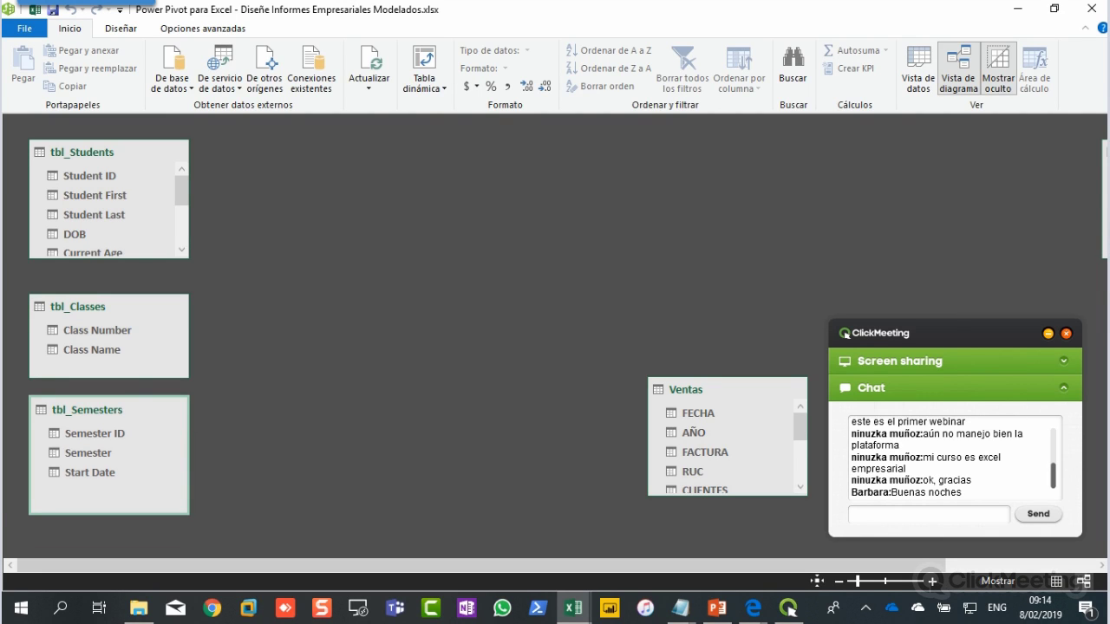
pyautogui.moveTo(1097, 160); pyautogui.dragTo(933, 165)
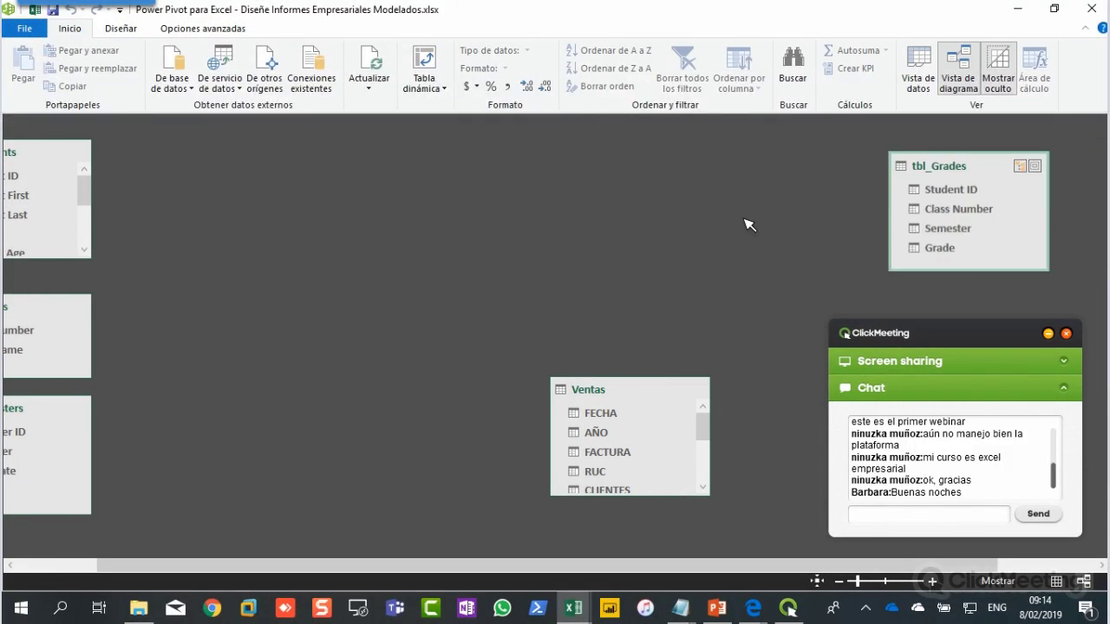
pyautogui.moveTo(749, 225); pyautogui.dragTo(247, 309)
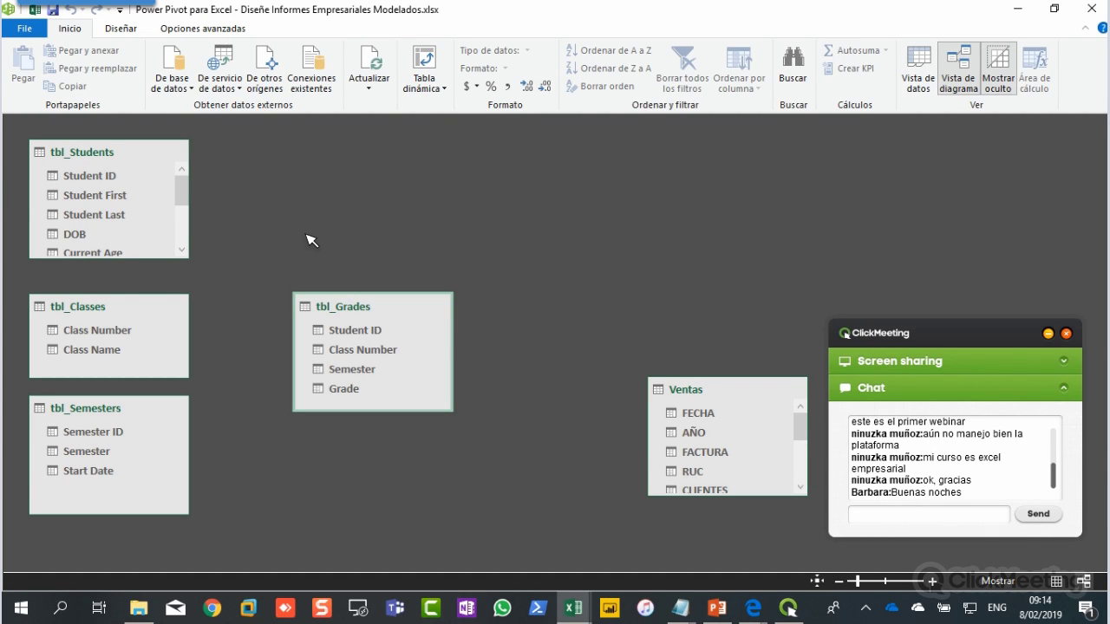
# Step: Relate tbl_Grades to tbl_Students through Student ID and to tbl_Classes through Class Number
pyautogui.moveTo(359, 338)
pyautogui.moveTo(131, 186)
pyautogui.moveTo(362, 337); pyautogui.dragTo(127, 182)
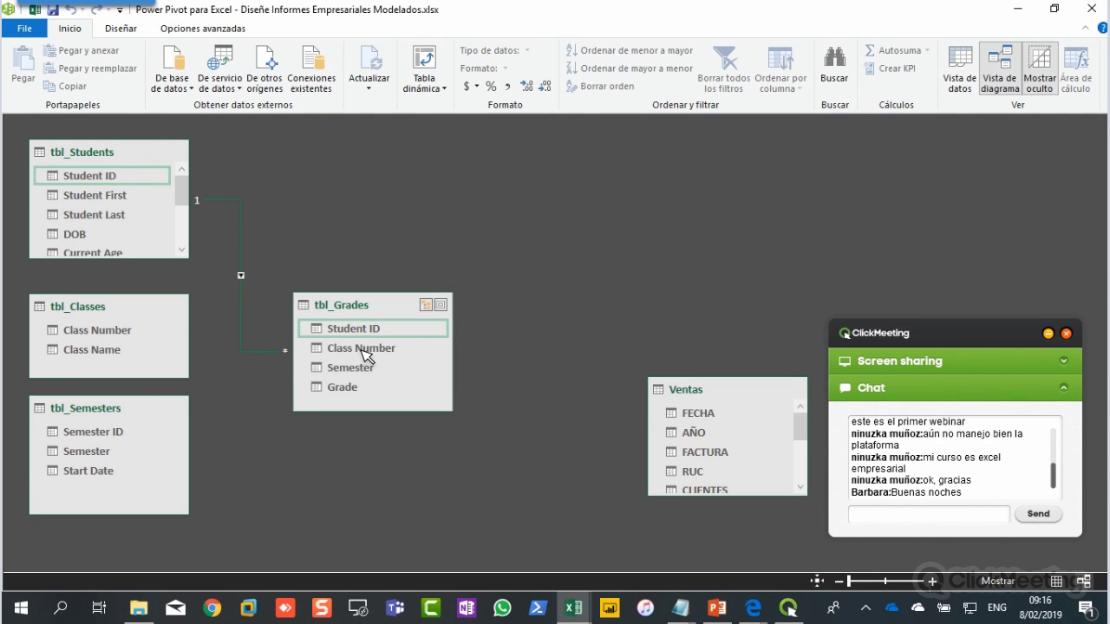
pyautogui.moveTo(364, 356); pyautogui.dragTo(132, 335)
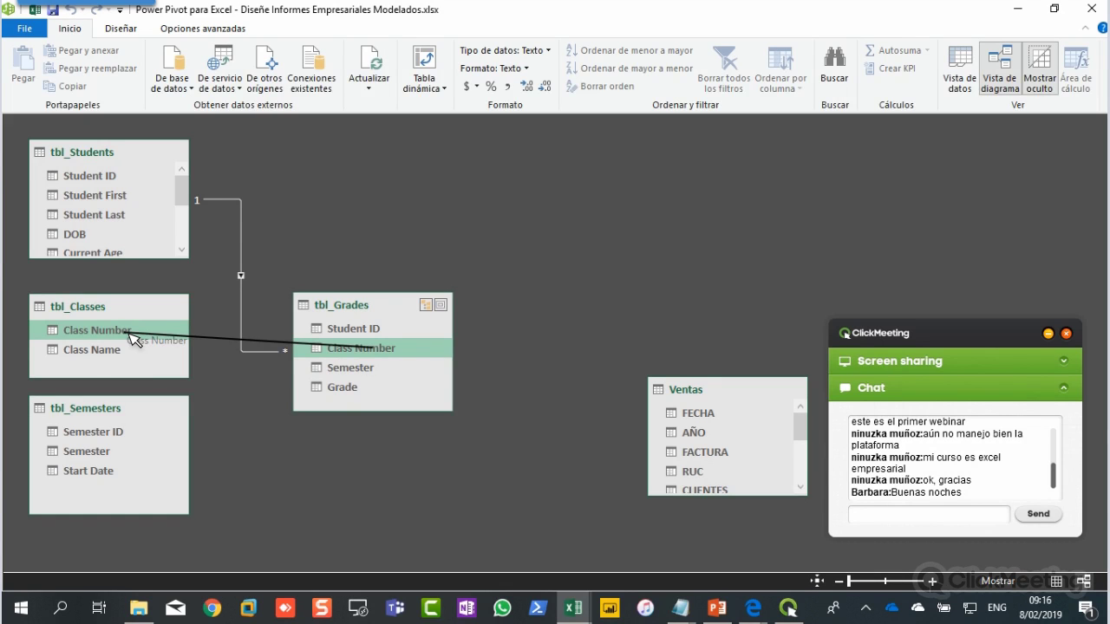
pyautogui.moveTo(132, 335); pyautogui.dragTo(132, 336)
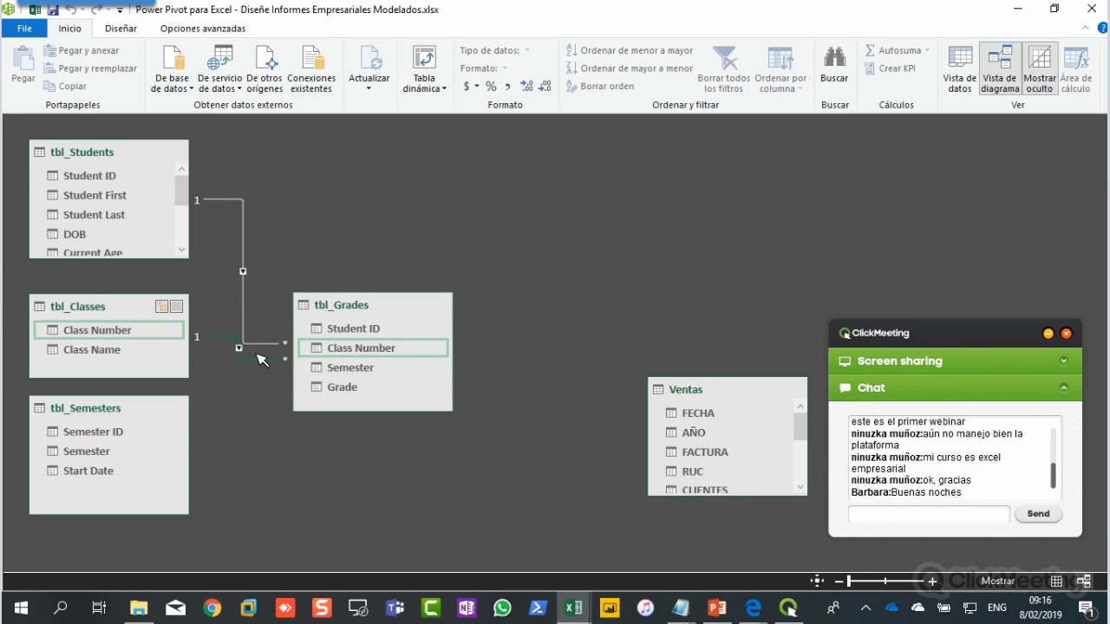
# Step: Relate the Semester field of tbl_Grades to the Semester ID field of tbl_Semesters
pyautogui.moveTo(355, 376); pyautogui.dragTo(123, 436)
pyautogui.moveTo(123, 440); pyautogui.dragTo(124, 441)
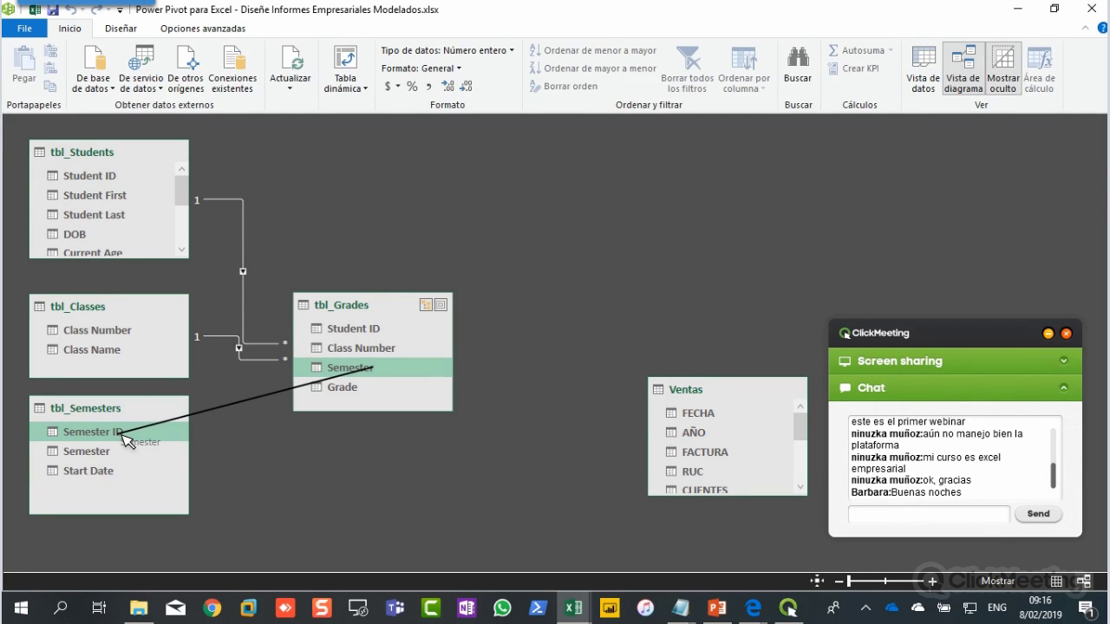
pyautogui.moveTo(123, 439); pyautogui.dragTo(124, 439)
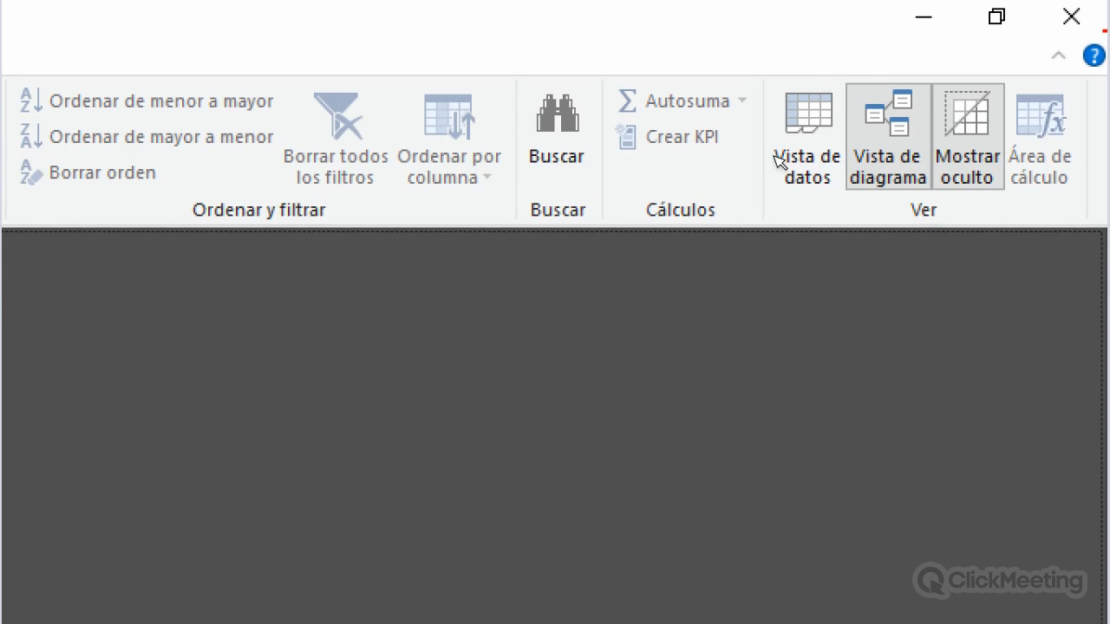
# Step: Show the model in data view and mark the relationship symbols on tbl_Grades' Student ID, Class Number and Semester columns
pyautogui.moveTo(770, 63)
pyautogui.mouseDown()
pyautogui.moveTo(765, 217)
pyautogui.moveTo(841, 82)
pyautogui.moveTo(789, 63)
pyautogui.mouseUp()
pyautogui.moveTo(806, 223); pyautogui.dragTo(806, 400)
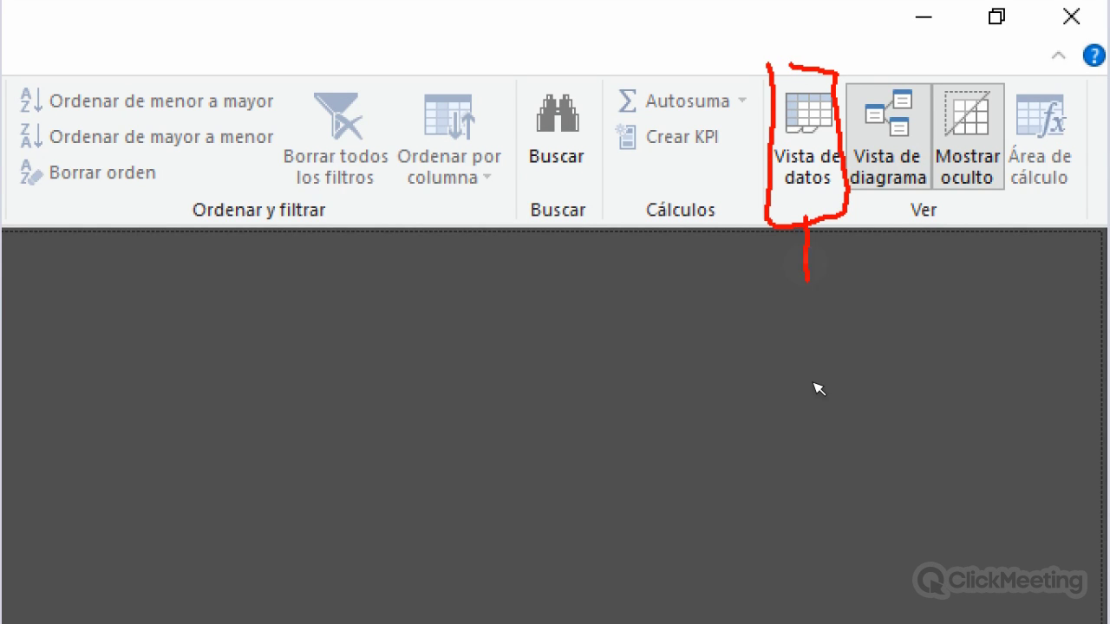
pyautogui.moveTo(787, 260)
pyautogui.mouseDown()
pyautogui.moveTo(834, 274)
pyautogui.moveTo(770, 279)
pyautogui.mouseUp()
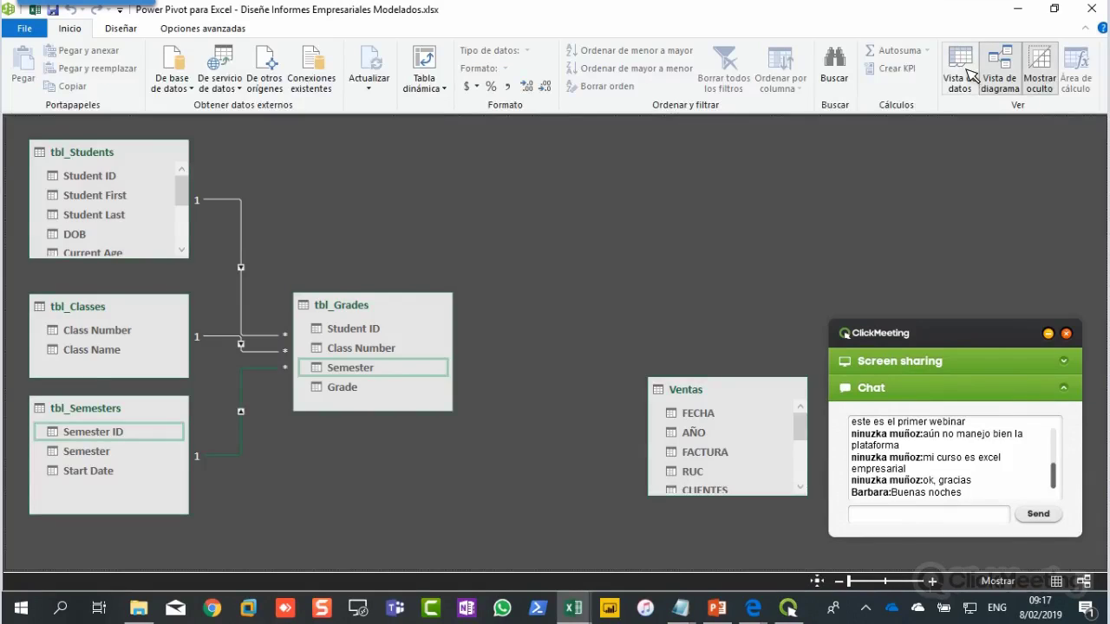
pyautogui.click(964, 71)
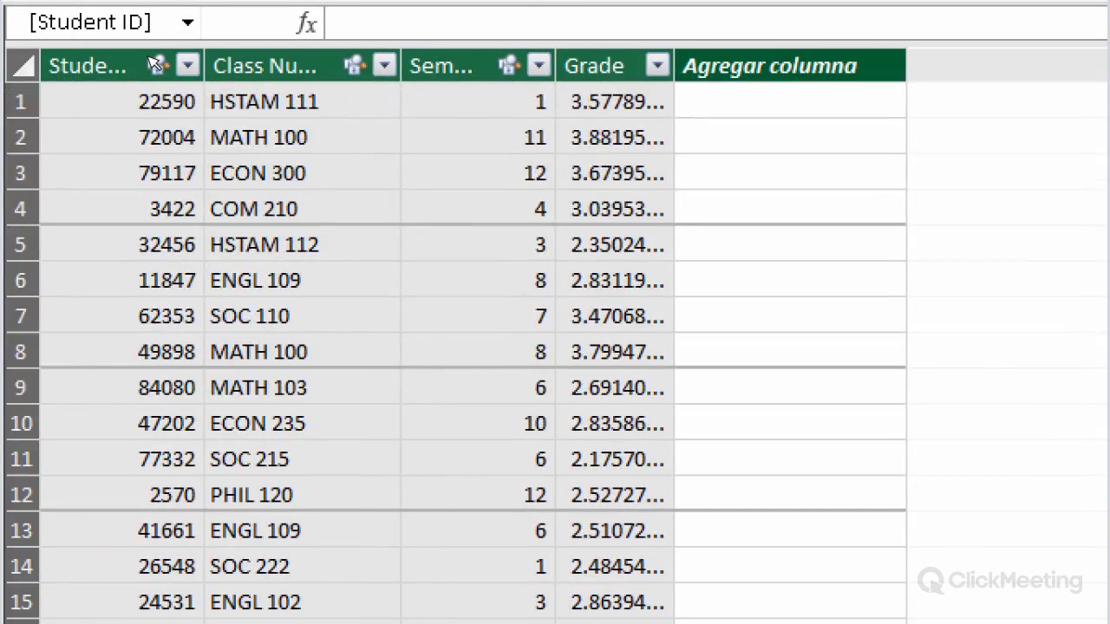
pyautogui.moveTo(164, 50); pyautogui.dragTo(152, 52)
pyautogui.moveTo(364, 49); pyautogui.dragTo(327, 69)
pyautogui.moveTo(525, 49)
pyautogui.mouseDown()
pyautogui.moveTo(480, 93)
pyautogui.moveTo(479, 74)
pyautogui.mouseUp()
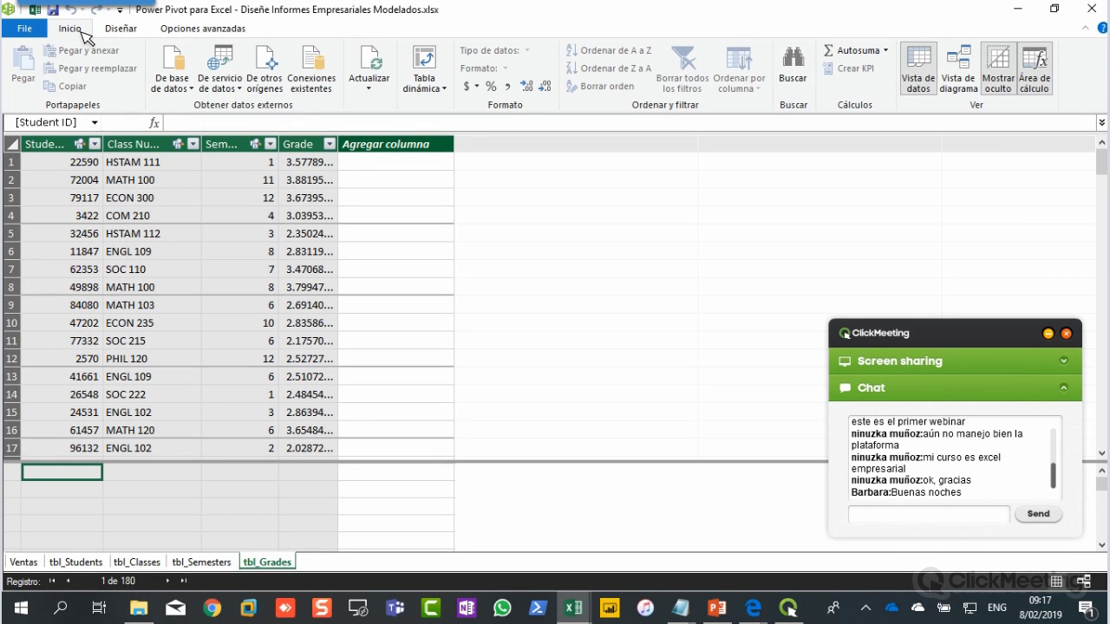
# Step: Create a pivot table from the data model on a new worksheet
pyautogui.moveTo(407, 27); pyautogui.dragTo(407, 28)
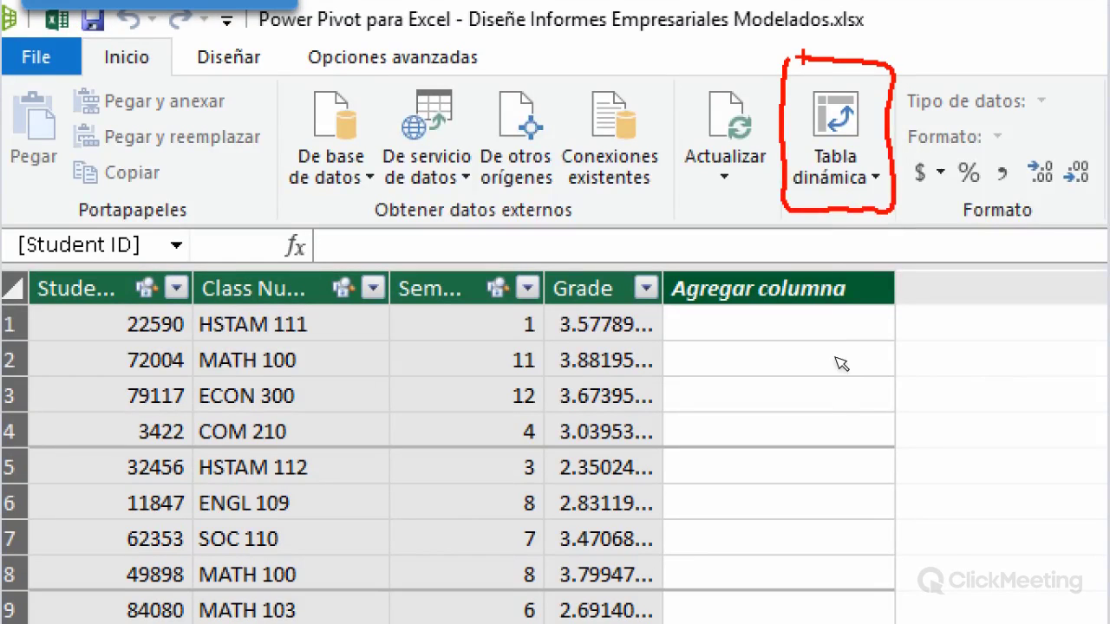
pyautogui.moveTo(834, 212); pyautogui.dragTo(829, 409)
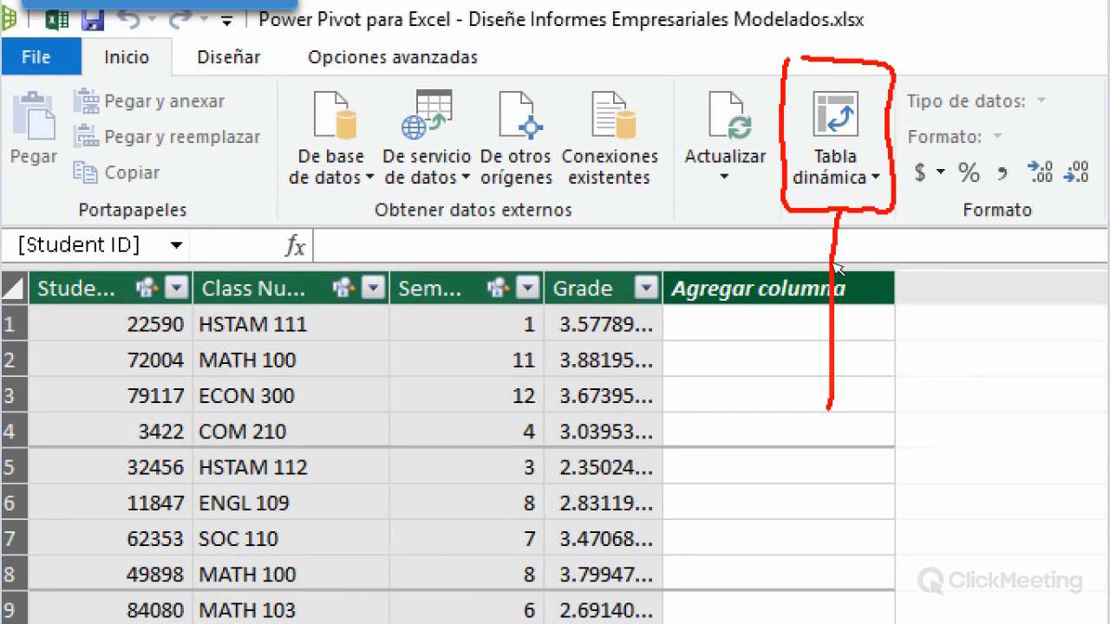
pyautogui.moveTo(866, 263); pyautogui.dragTo(784, 276)
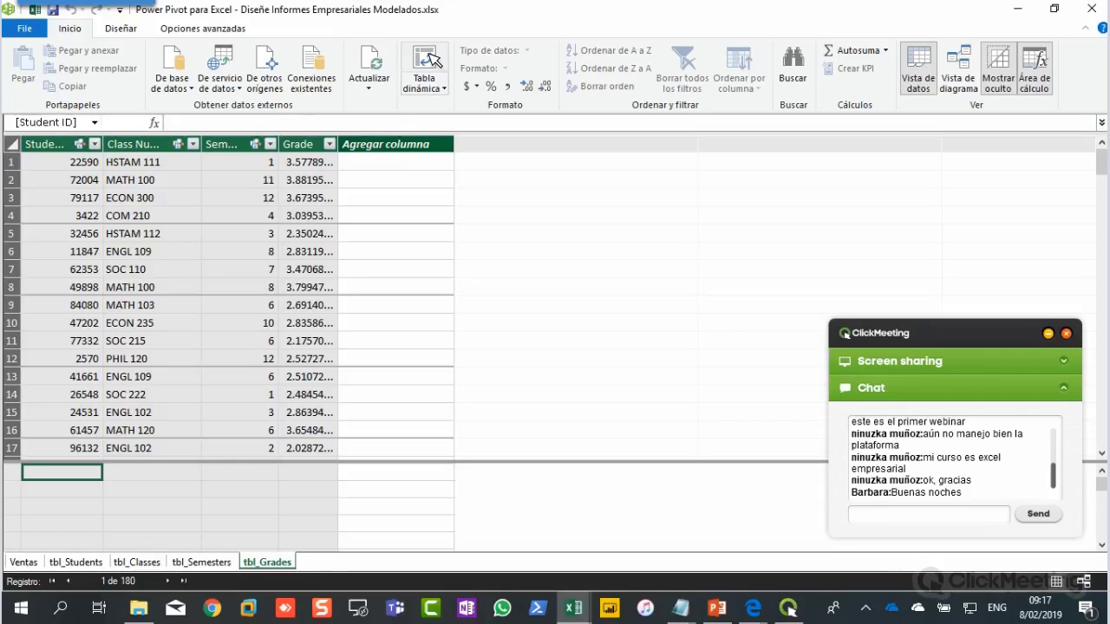
pyautogui.click(862, 170)
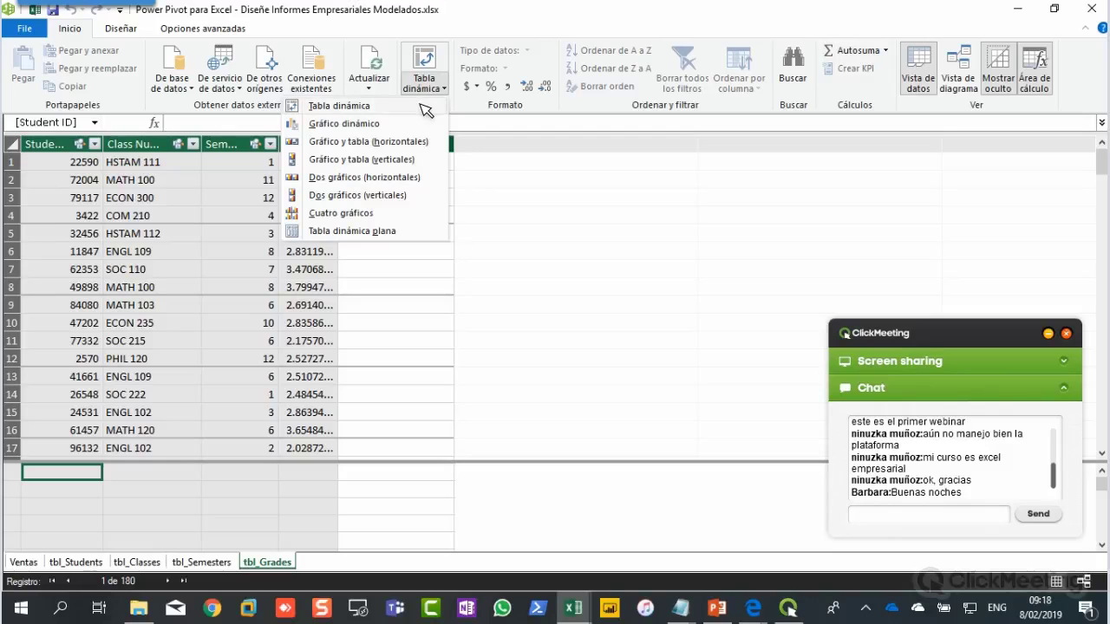
pyautogui.click(425, 108)
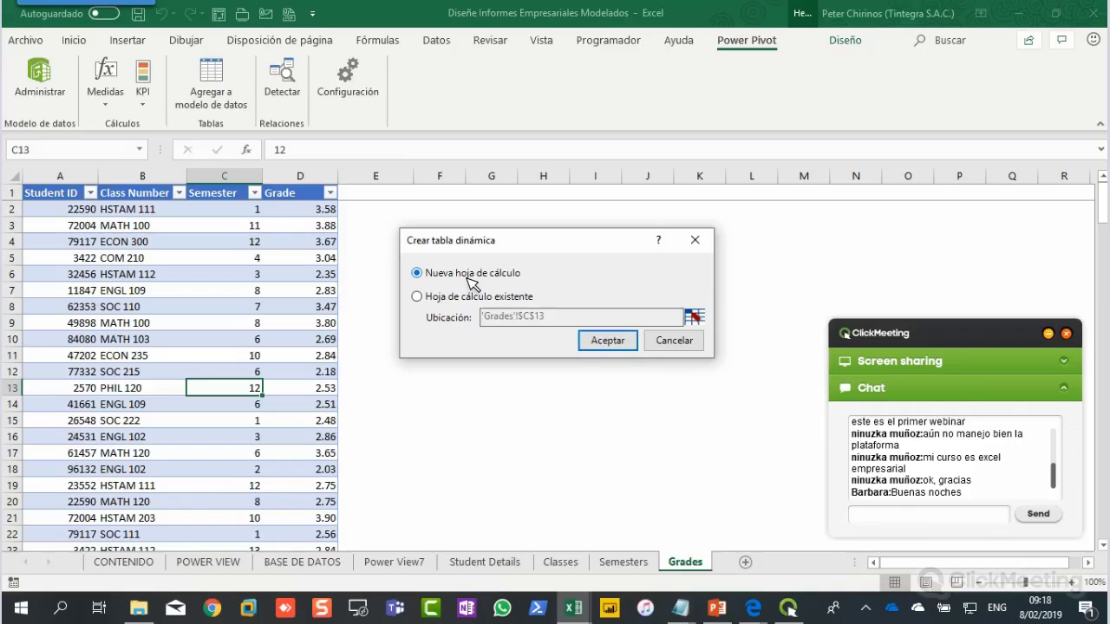
pyautogui.click(615, 342)
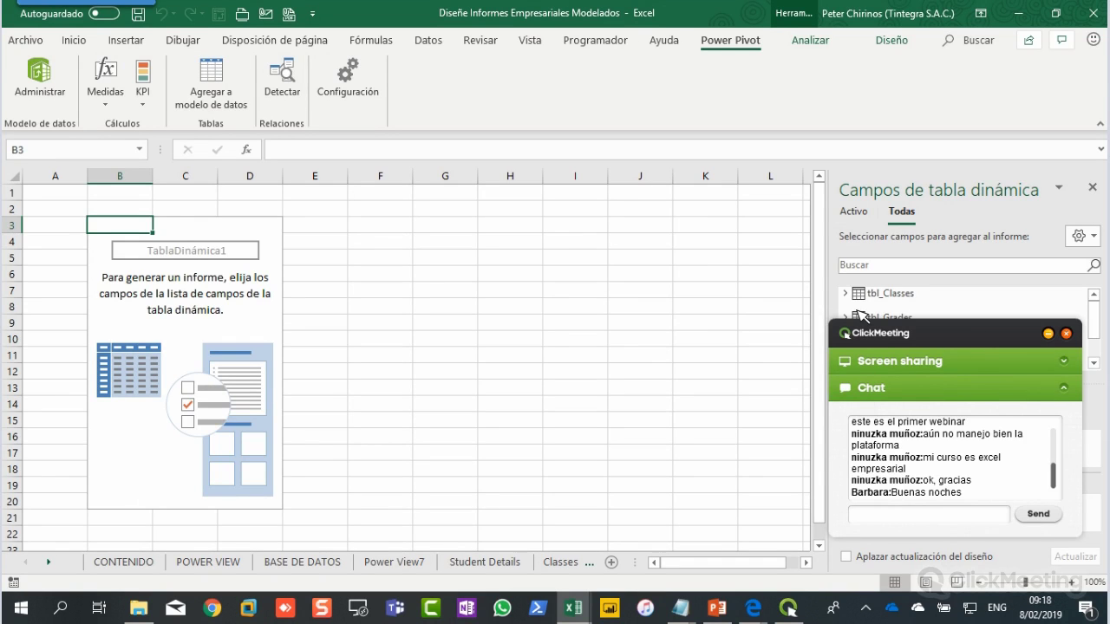
# Step: Move the meeting window off the pivot table field list and examine the fields of tbl_Students
pyautogui.moveTo(861, 314); pyautogui.dragTo(884, 99)
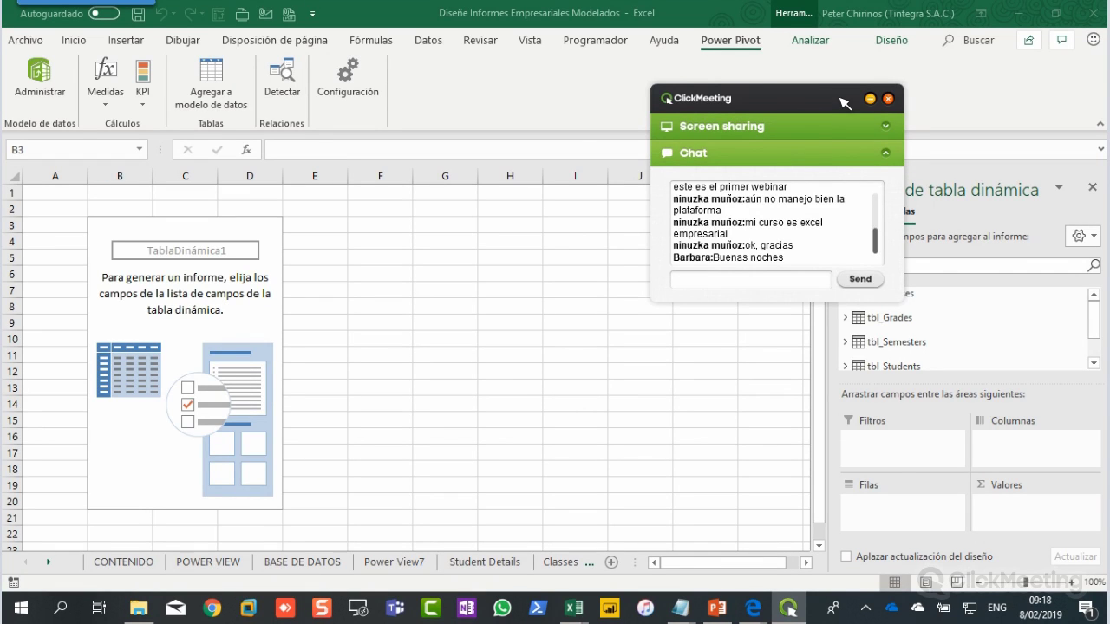
pyautogui.moveTo(841, 99); pyautogui.dragTo(696, 73)
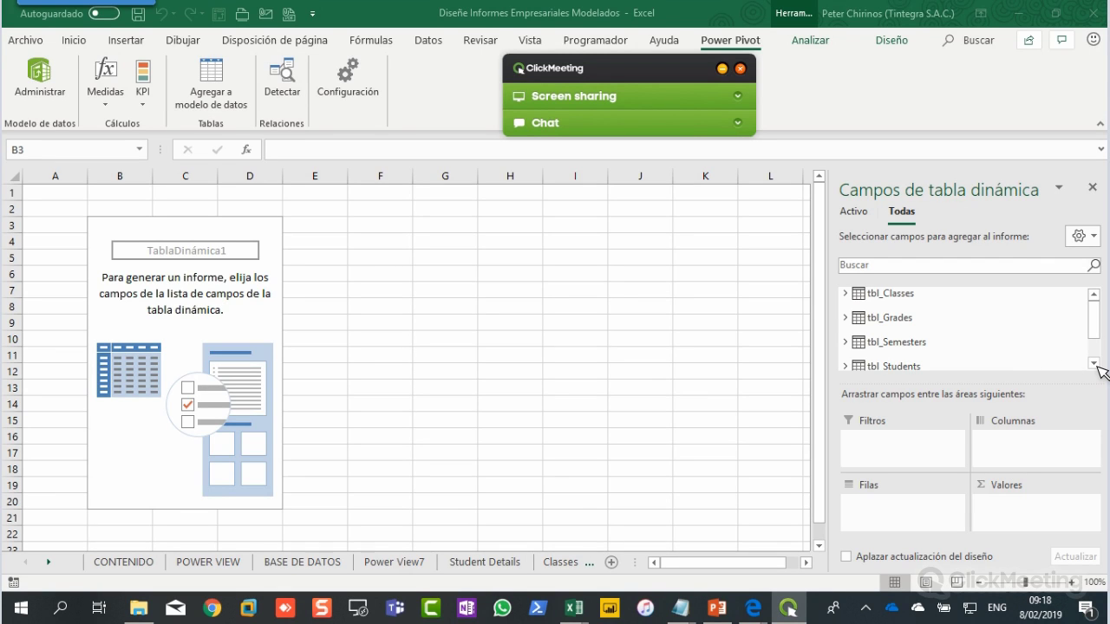
pyautogui.click(854, 366)
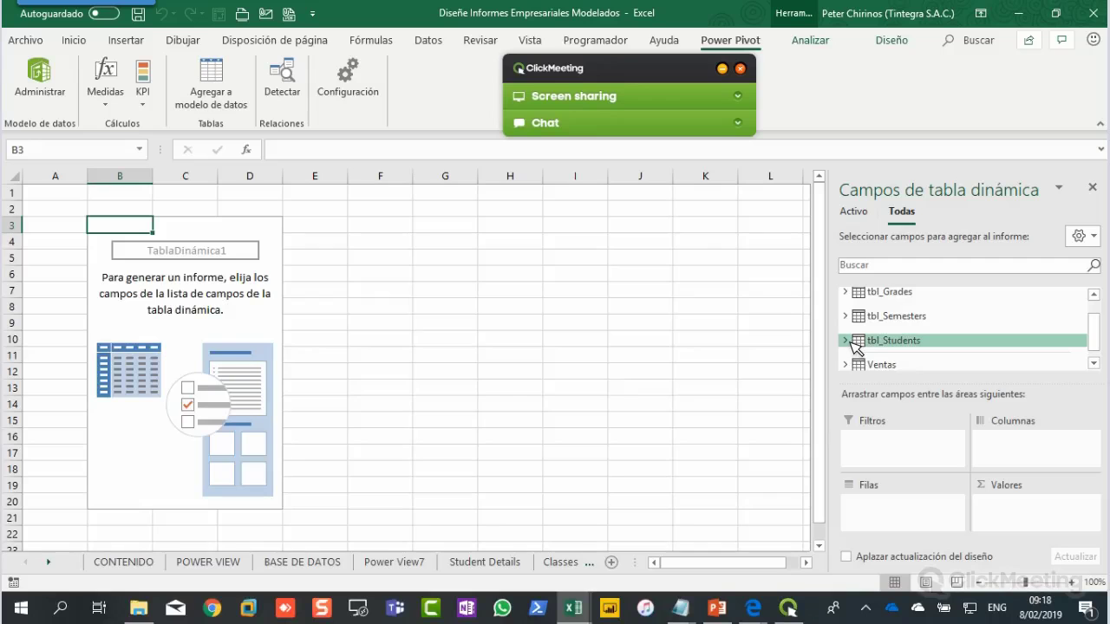
pyautogui.click(849, 341)
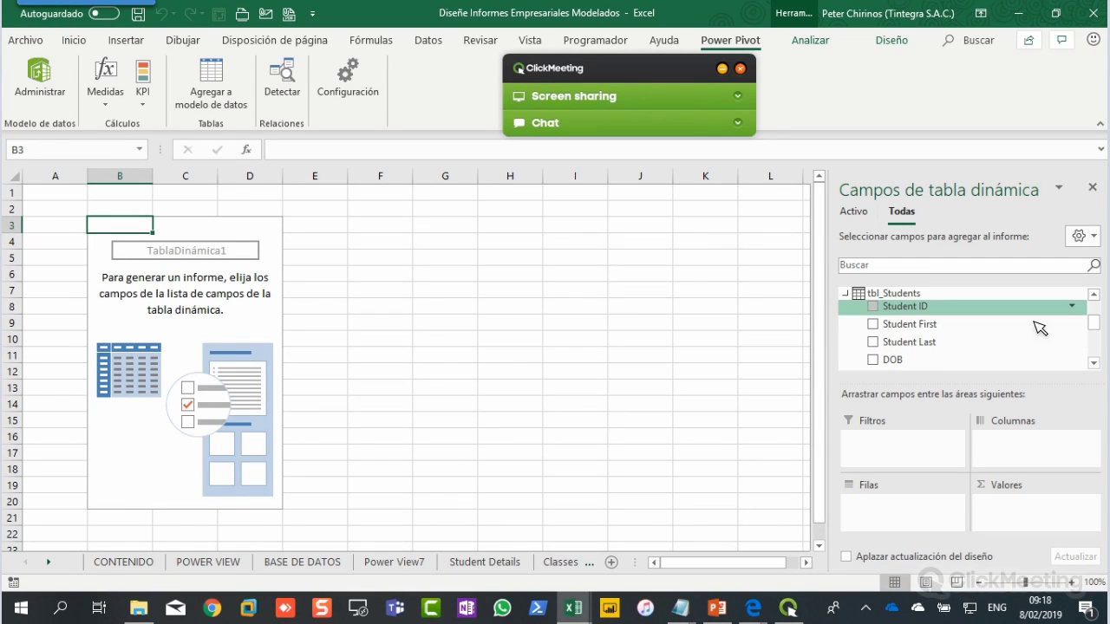
pyautogui.click(1094, 363)
pyautogui.click(1094, 363)
pyautogui.click(1094, 363)
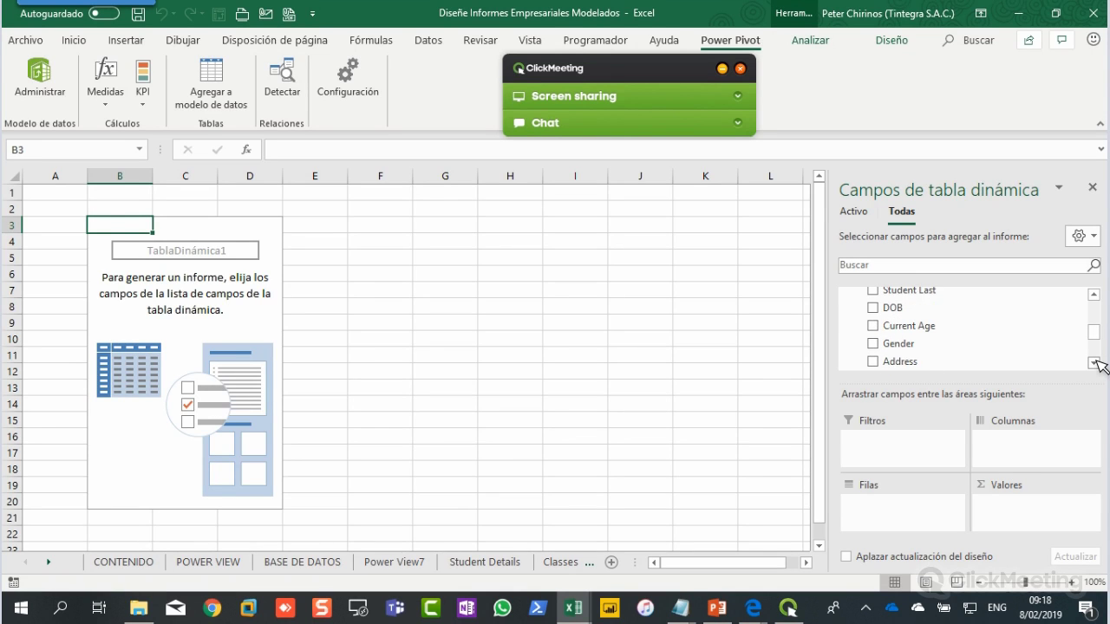
pyautogui.click(1094, 364)
pyautogui.click(1094, 364)
pyautogui.click(1094, 363)
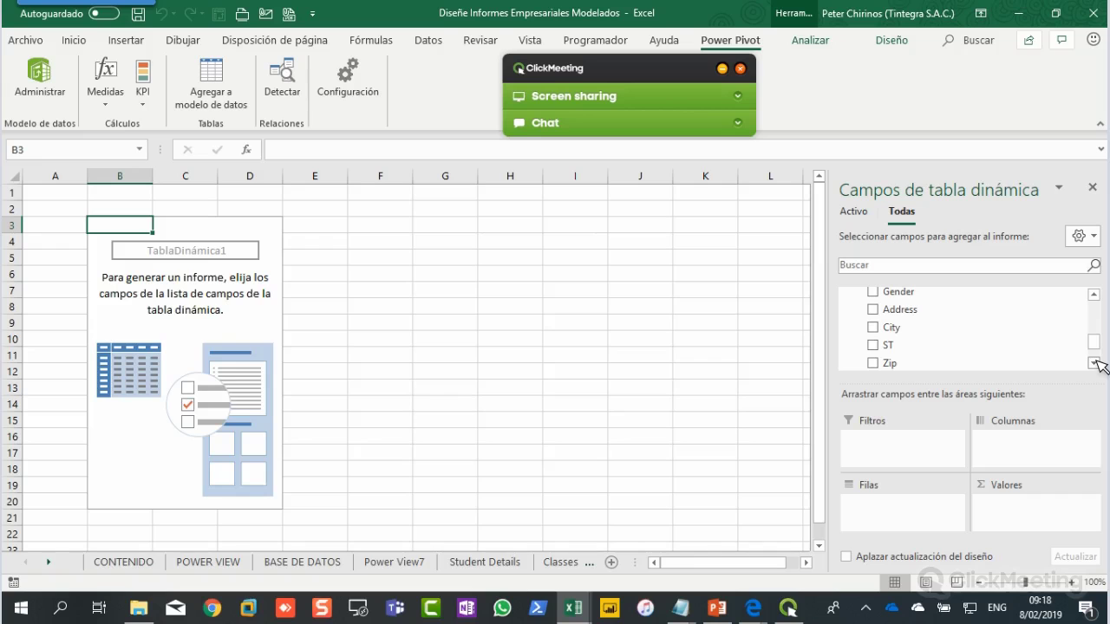
pyautogui.click(1094, 295)
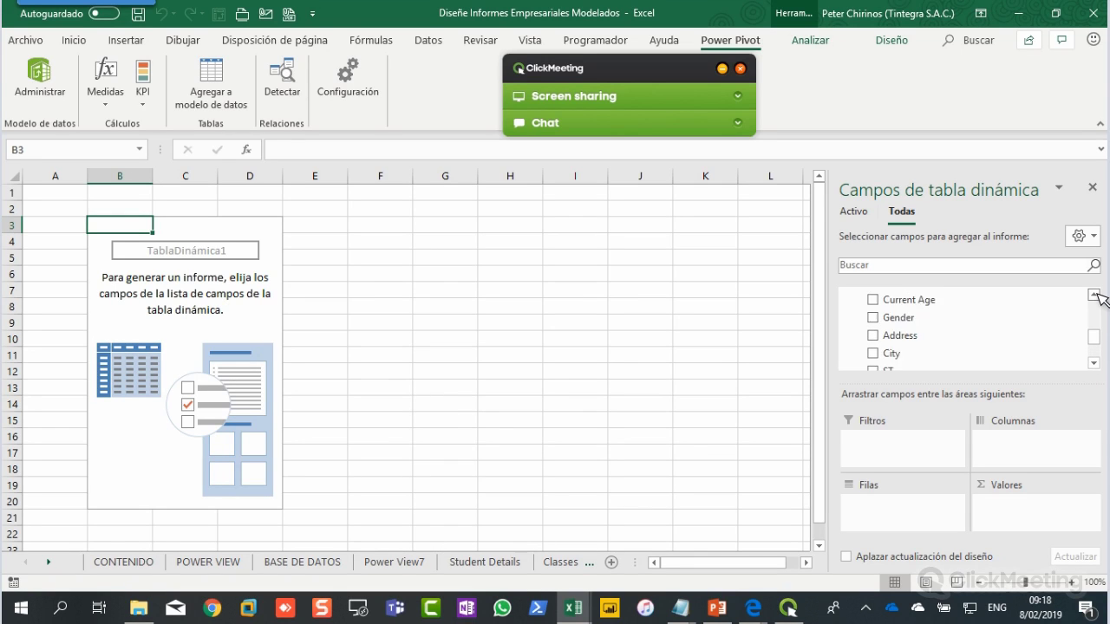
pyautogui.click(1094, 294)
pyautogui.click(1094, 295)
pyautogui.click(1094, 294)
pyautogui.click(1094, 295)
pyautogui.click(1094, 295)
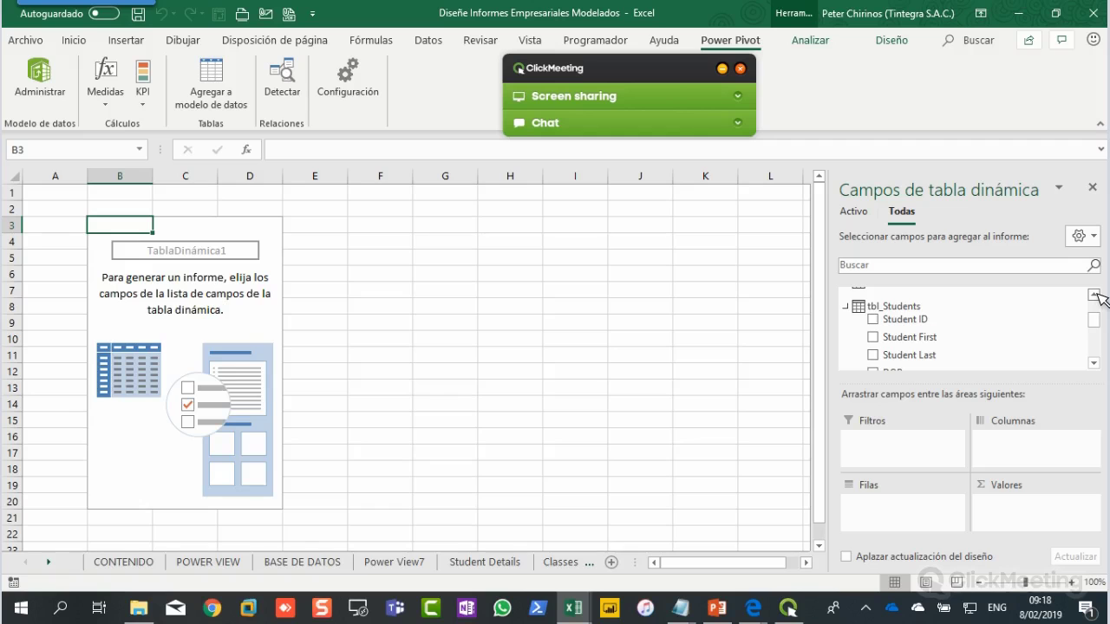
# Step: Return to the Power Pivot window and add a column named Student Name to the tbl_Students table
pyautogui.click(586, 608)
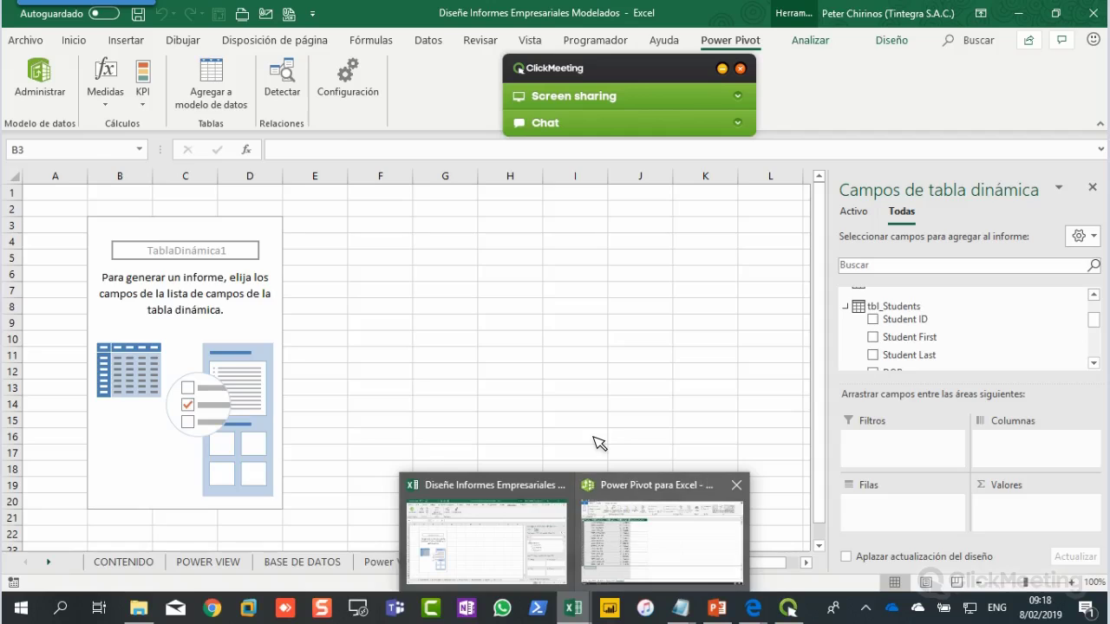
pyautogui.click(662, 542)
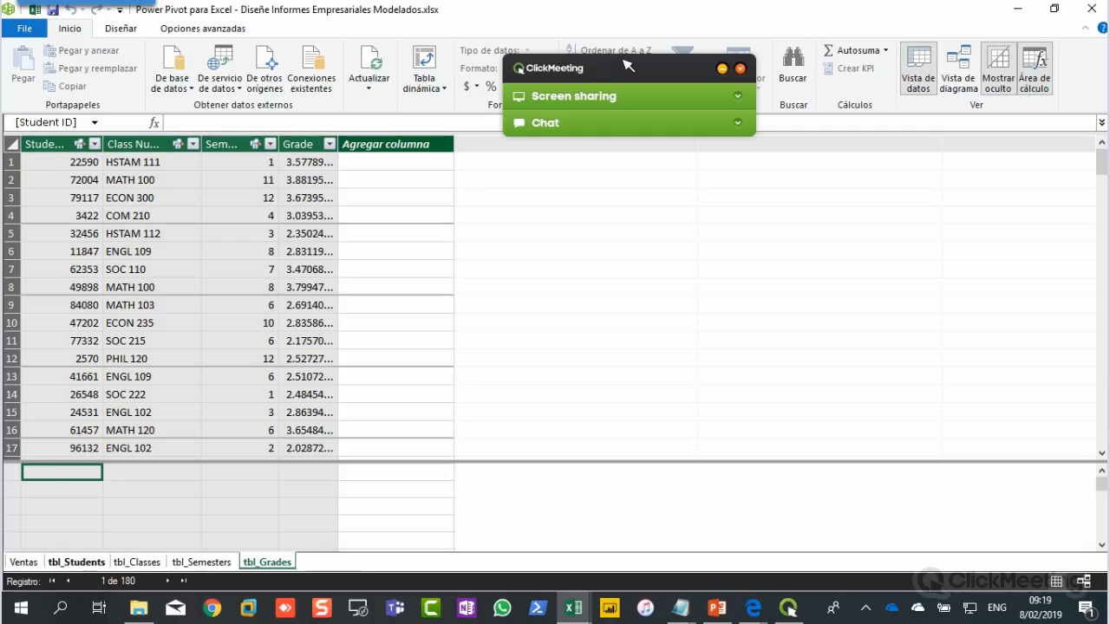
pyautogui.moveTo(628, 66); pyautogui.dragTo(932, 62)
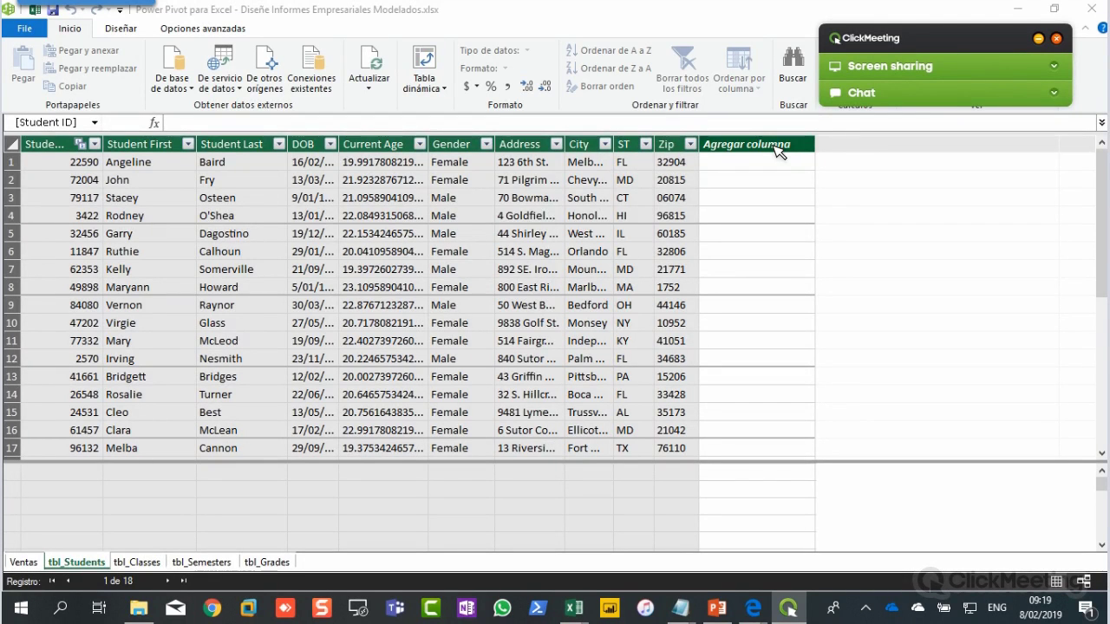
pyautogui.doubleClick(776, 146)
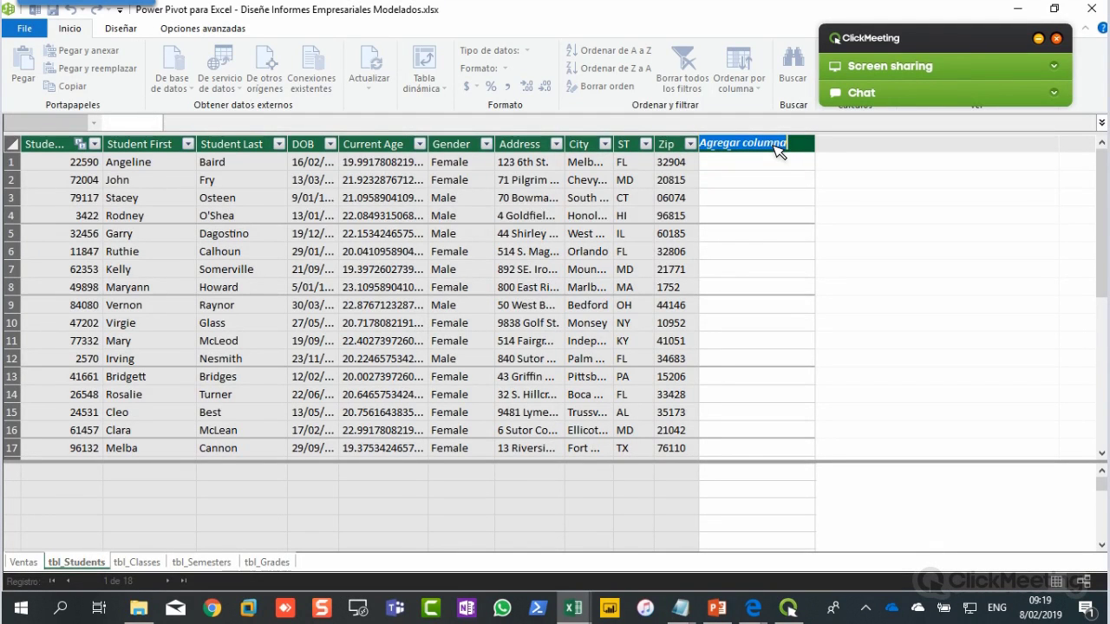
pyautogui.write('Student Name')
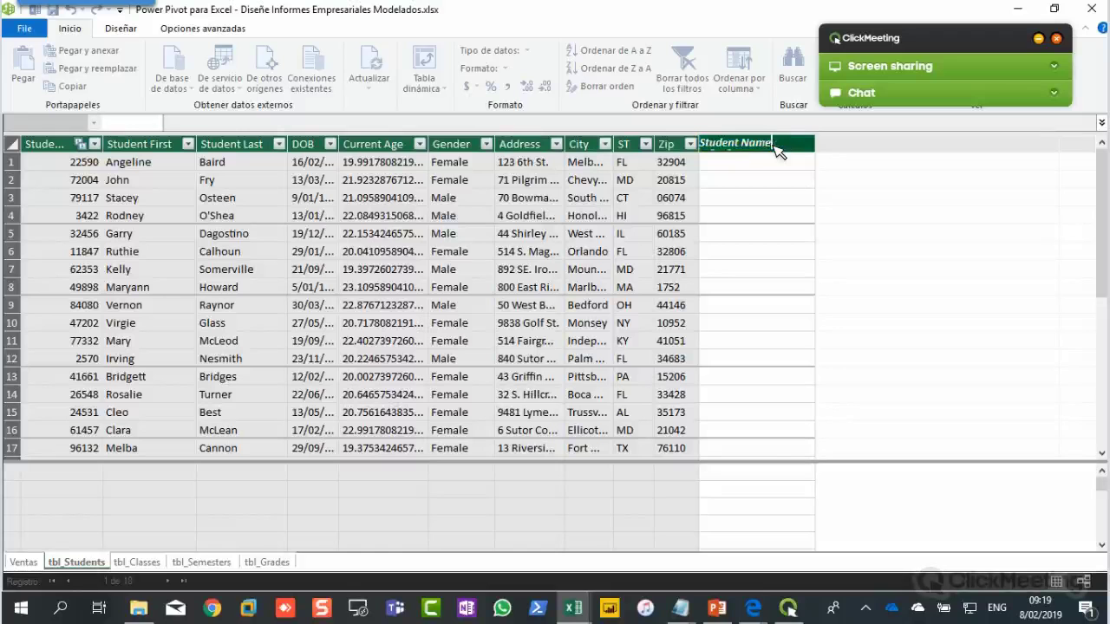
pyautogui.press('Return')
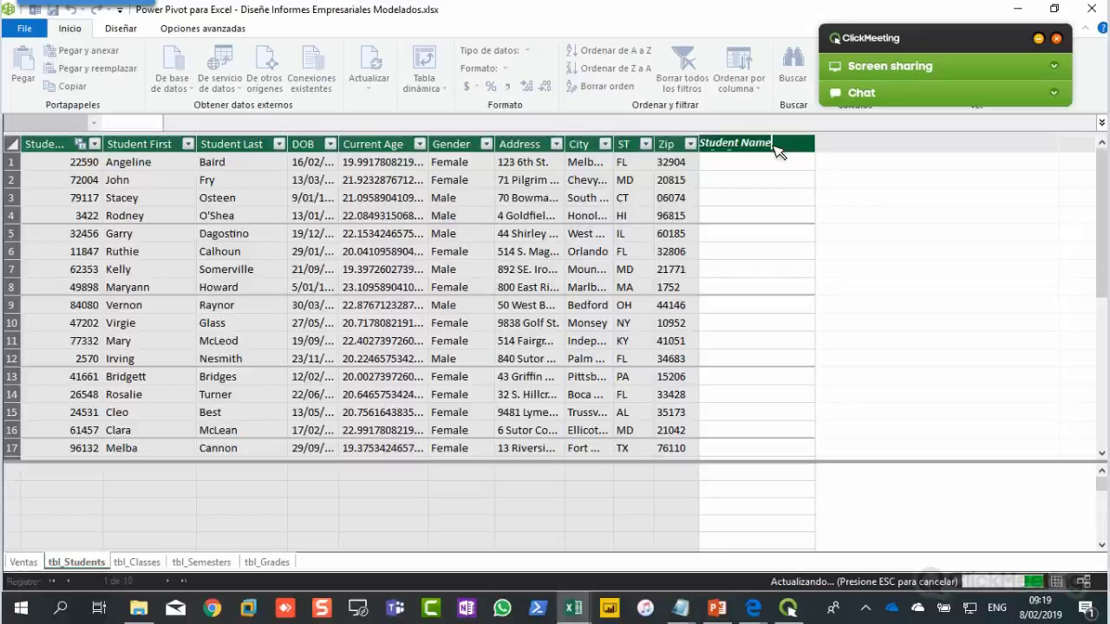
pyautogui.click(772, 161)
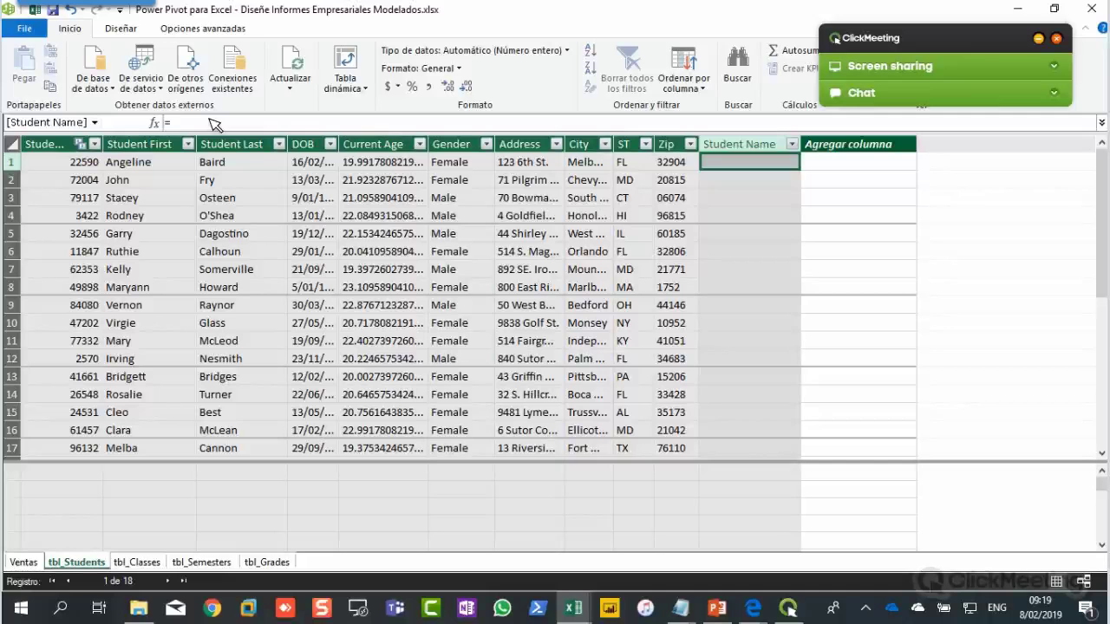
# Step: Fill the Student Name column with the formula =tbl_Students[Student First]&", "&tbl_Students[Student Last]
pyautogui.click(190, 126)
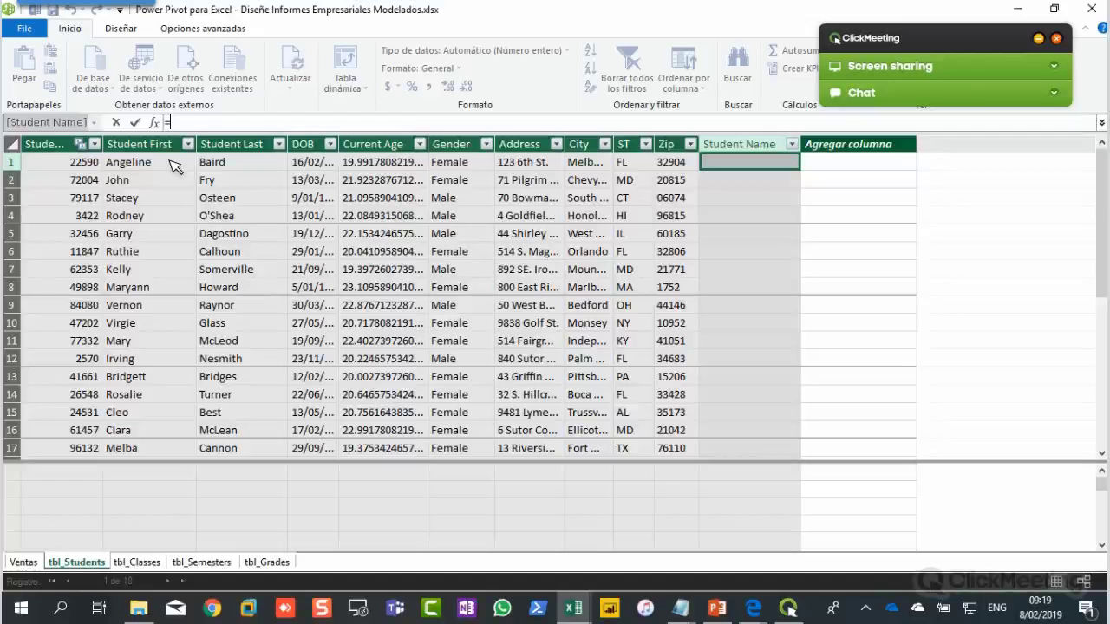
pyautogui.click(174, 165)
pyautogui.write('&"')
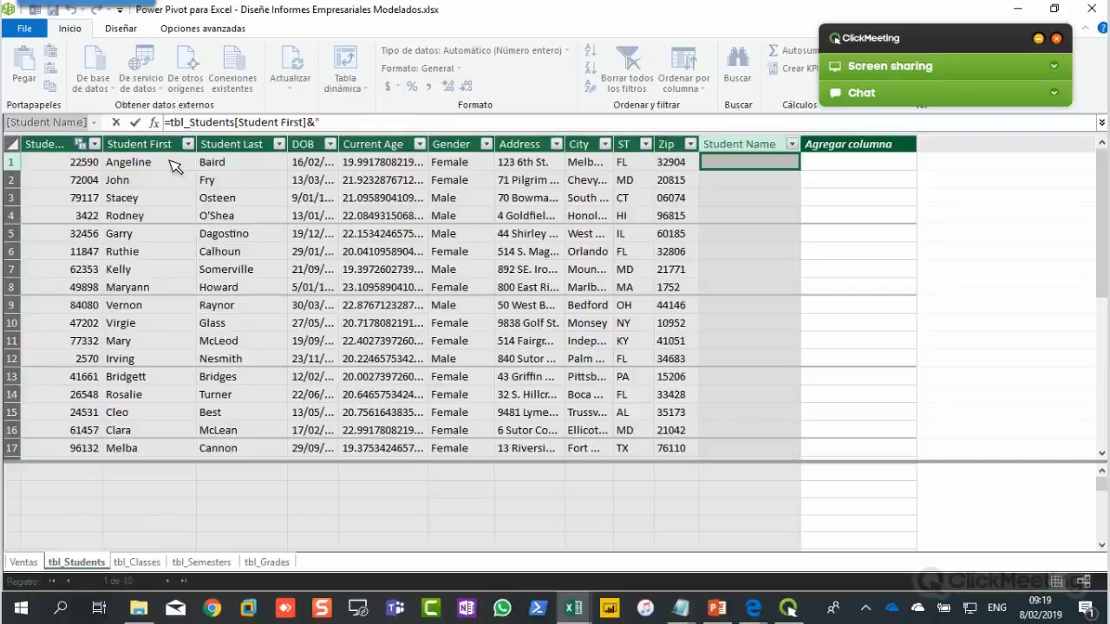
pyautogui.write(', "&')
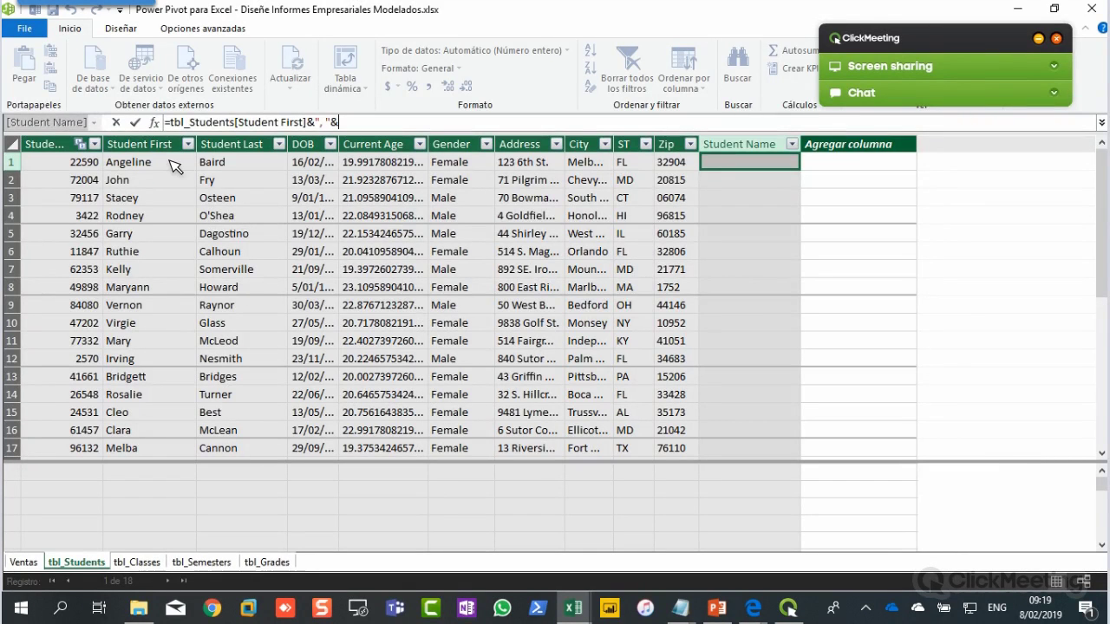
pyautogui.click(224, 169)
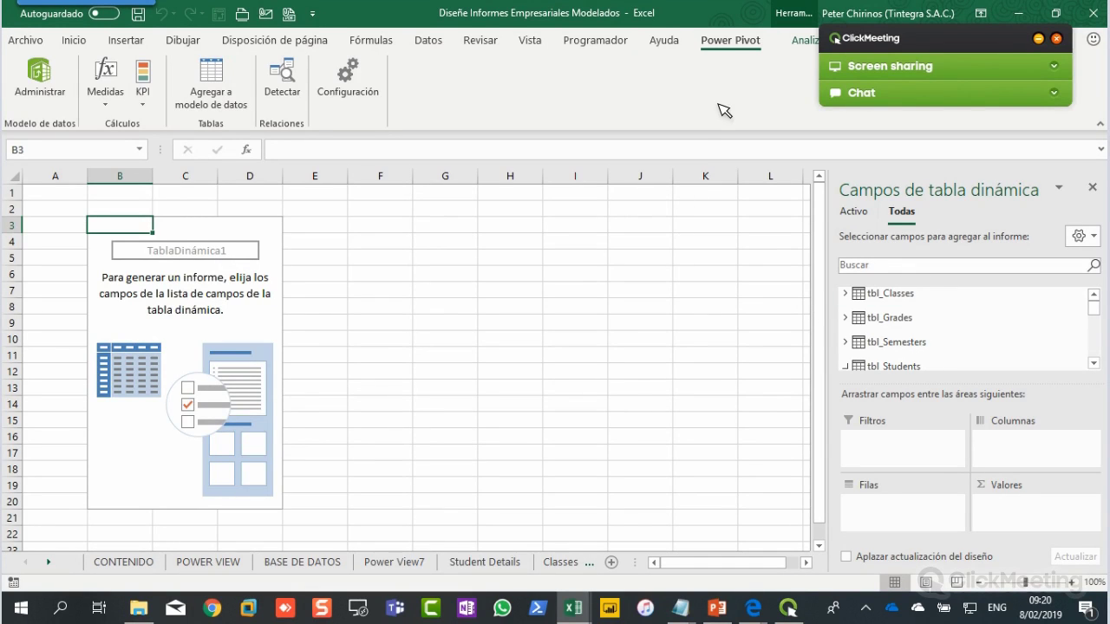
# Step: Return to the pivot table in Excel and add the Student Name field from tbl_Students to the rows
pyautogui.click(799, 43)
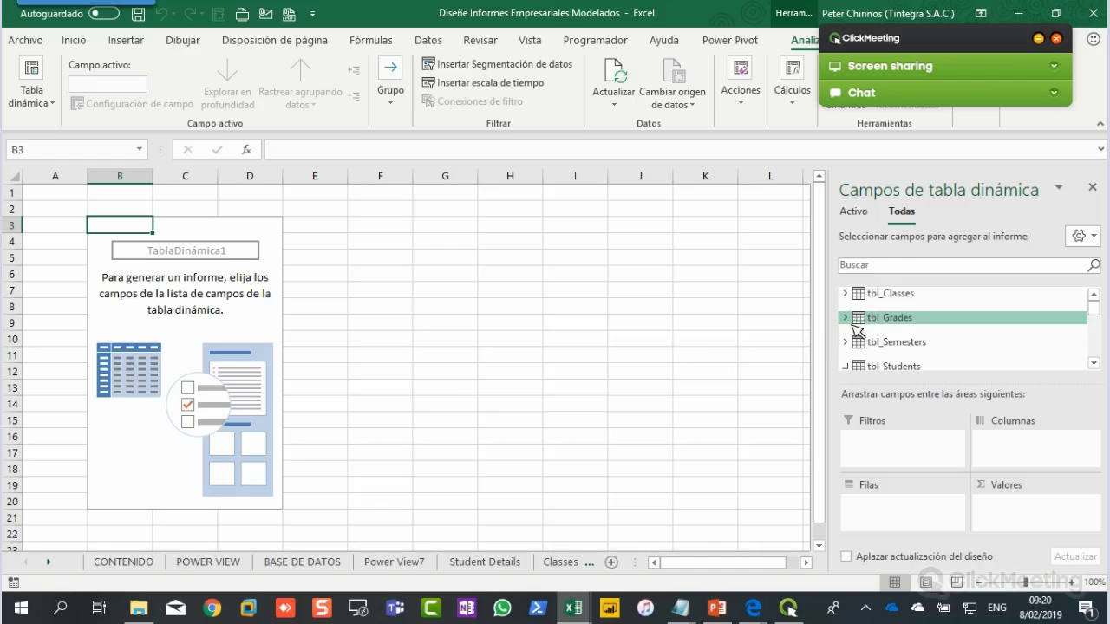
pyautogui.click(1095, 364)
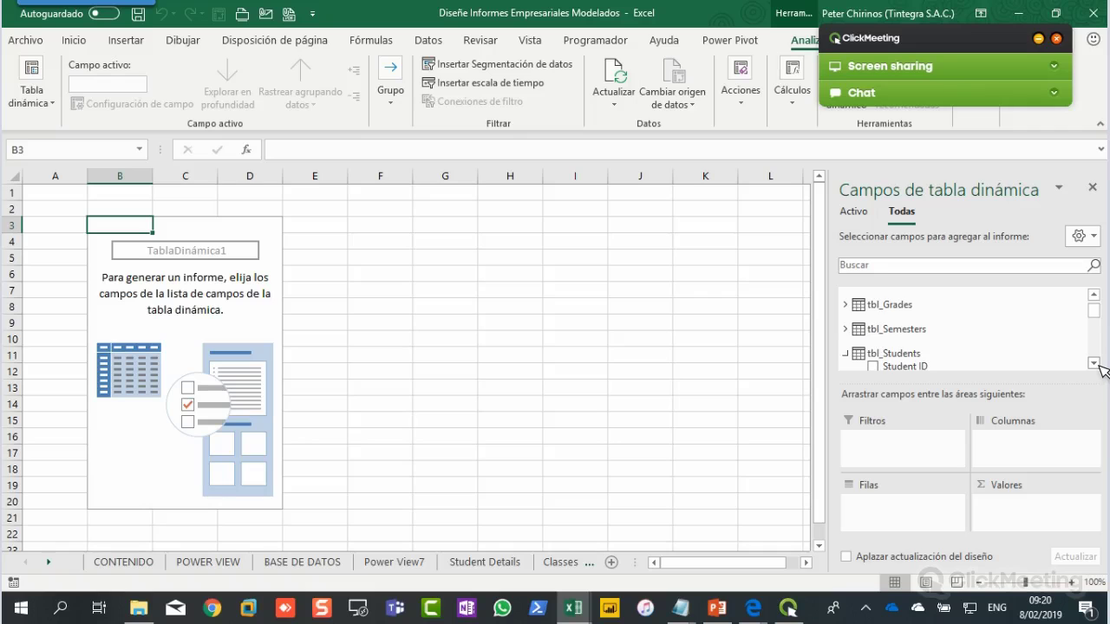
pyautogui.click(1094, 364)
pyautogui.click(1094, 364)
pyautogui.click(1094, 364)
pyautogui.click(1094, 364)
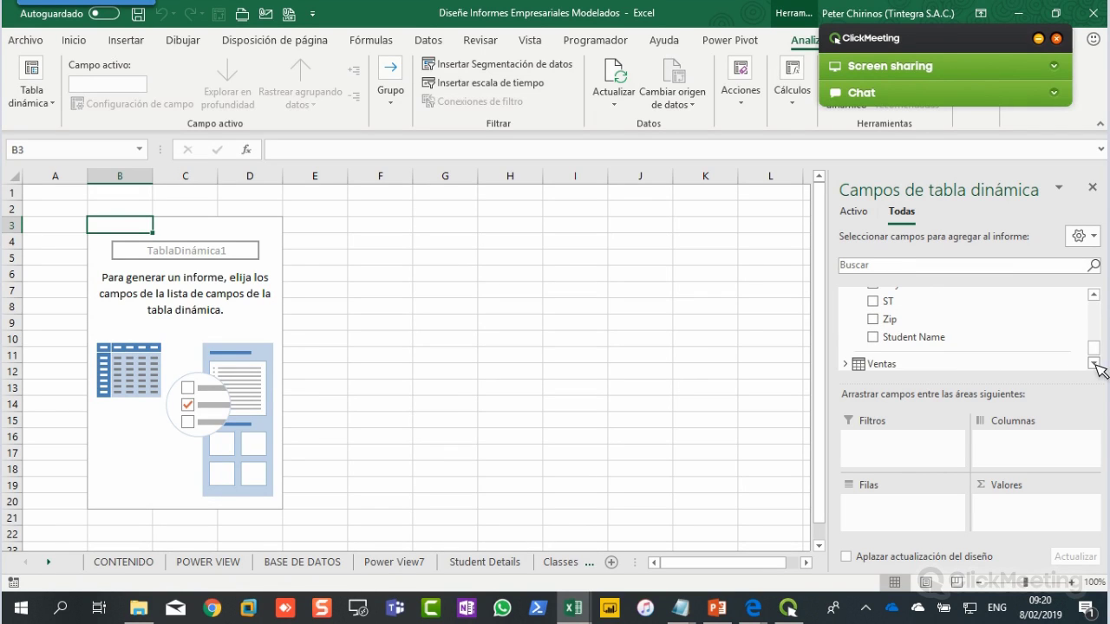
pyautogui.click(878, 338)
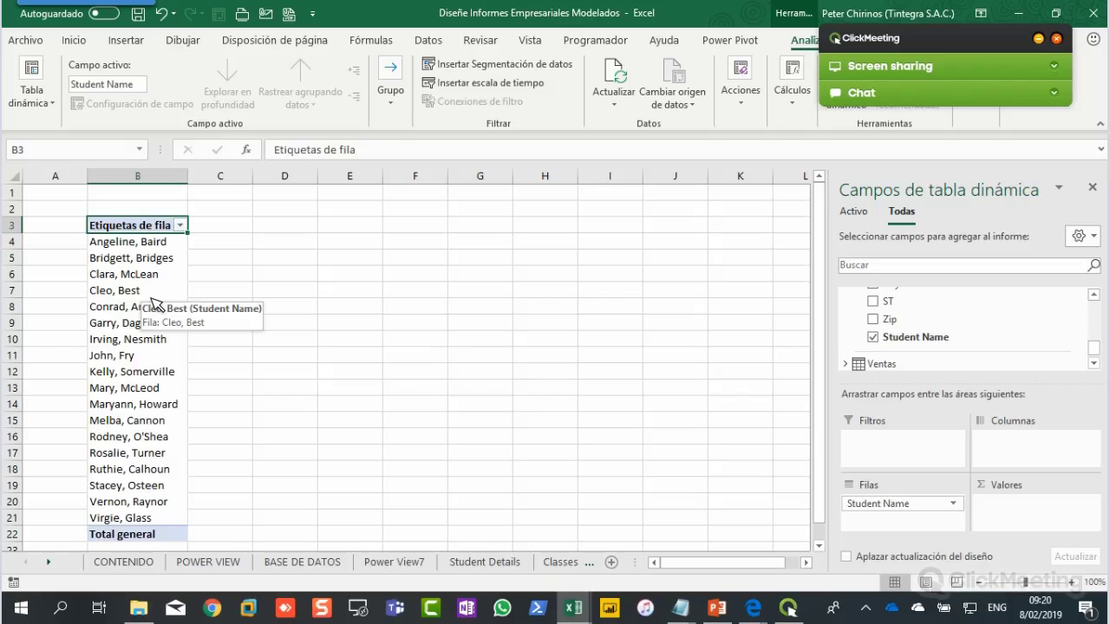
# Step: Add the Class Number and Class Name fields from tbl_Classes to the pivot table rows
pyautogui.click(1094, 364)
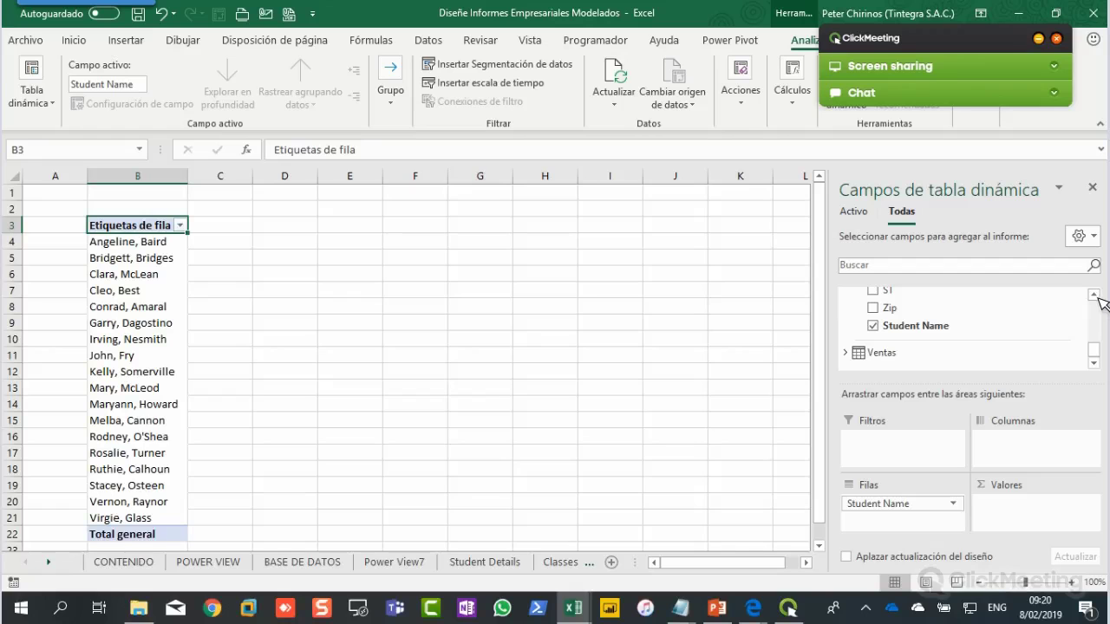
pyautogui.moveTo(1096, 297); pyautogui.dragTo(1096, 297)
pyautogui.scroll(1, 919, 302)
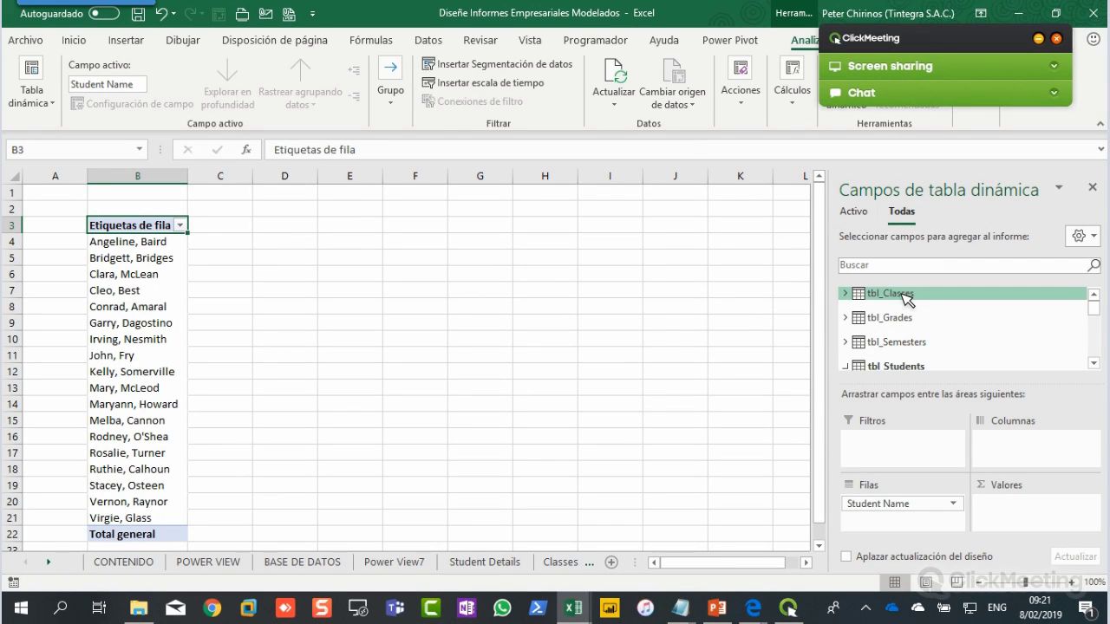
pyautogui.click(846, 294)
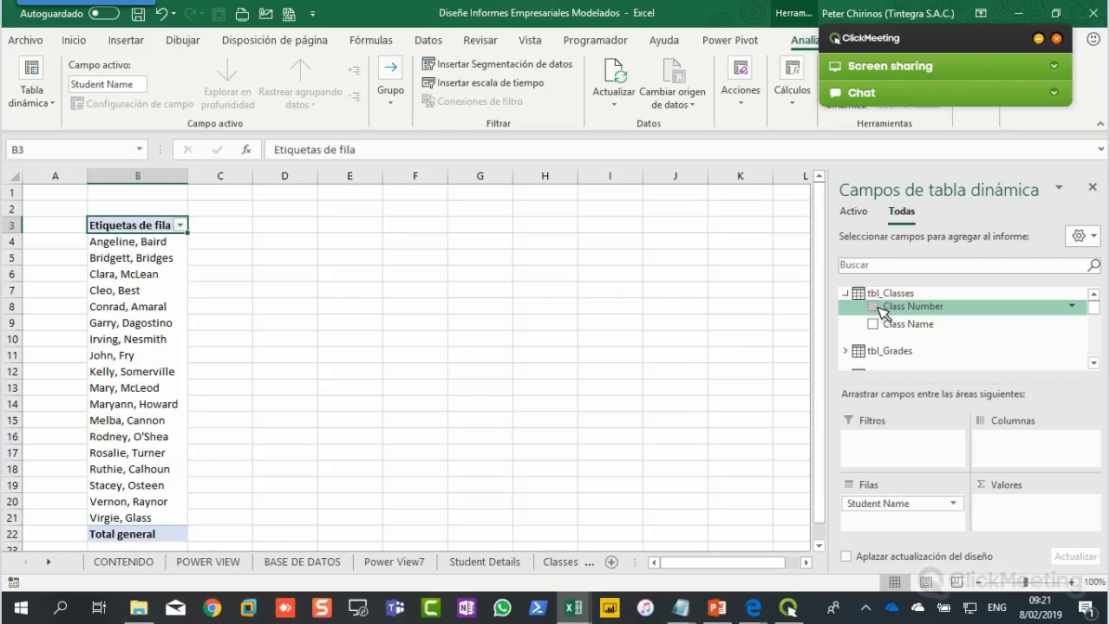
pyautogui.click(873, 307)
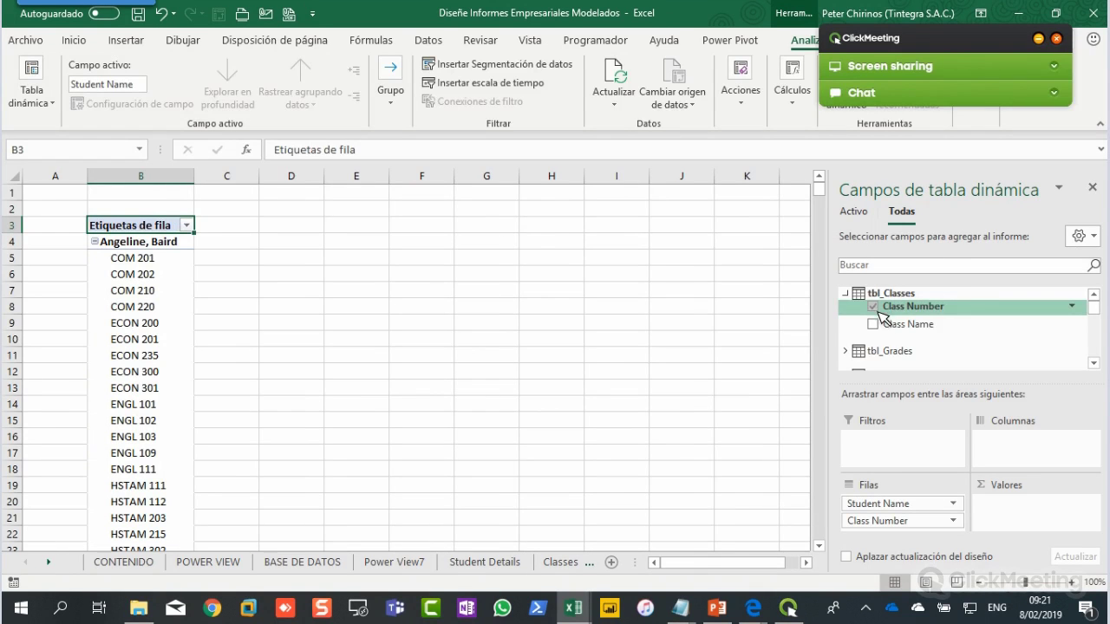
pyautogui.click(876, 325)
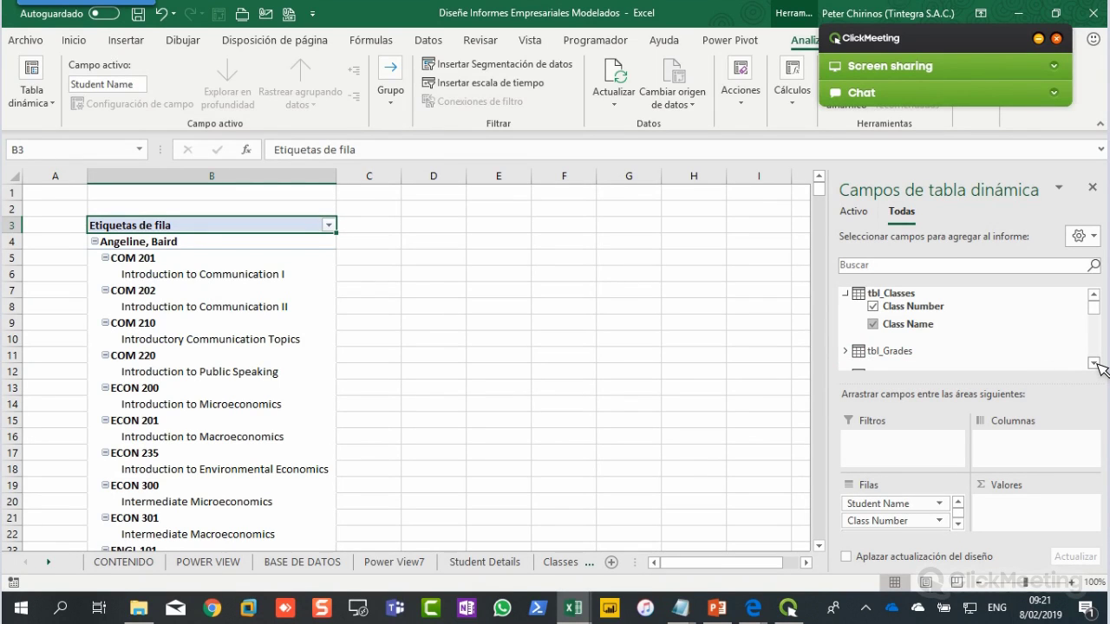
# Step: Check the meeting chat and place the Semester field from tbl_Semesters in the pivot table columns
pyautogui.scroll(-1, 893, 321)
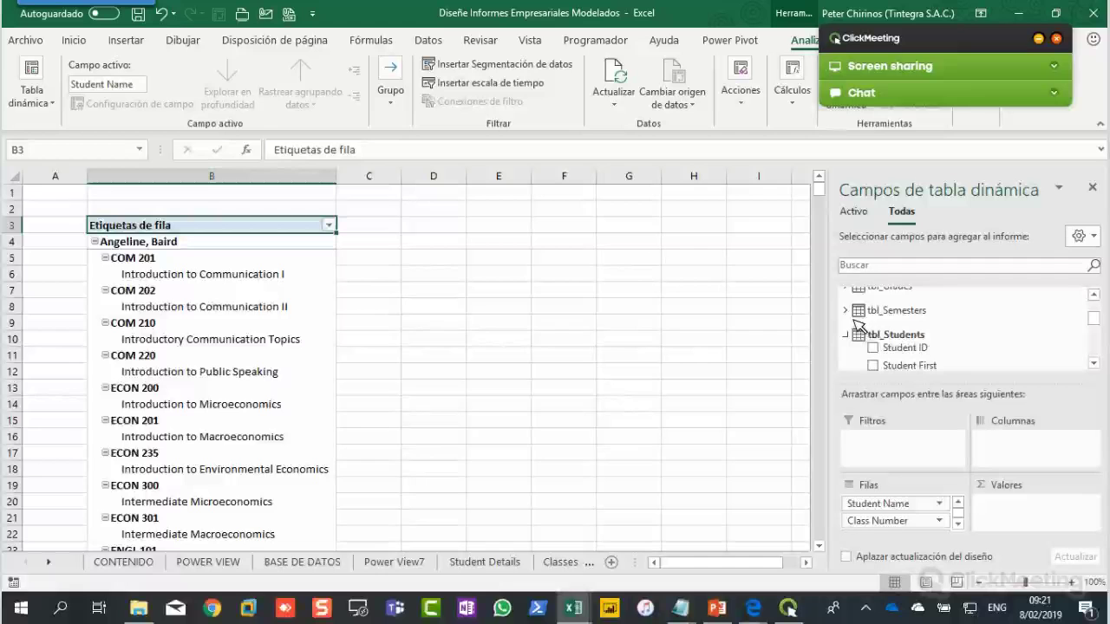
pyautogui.click(846, 310)
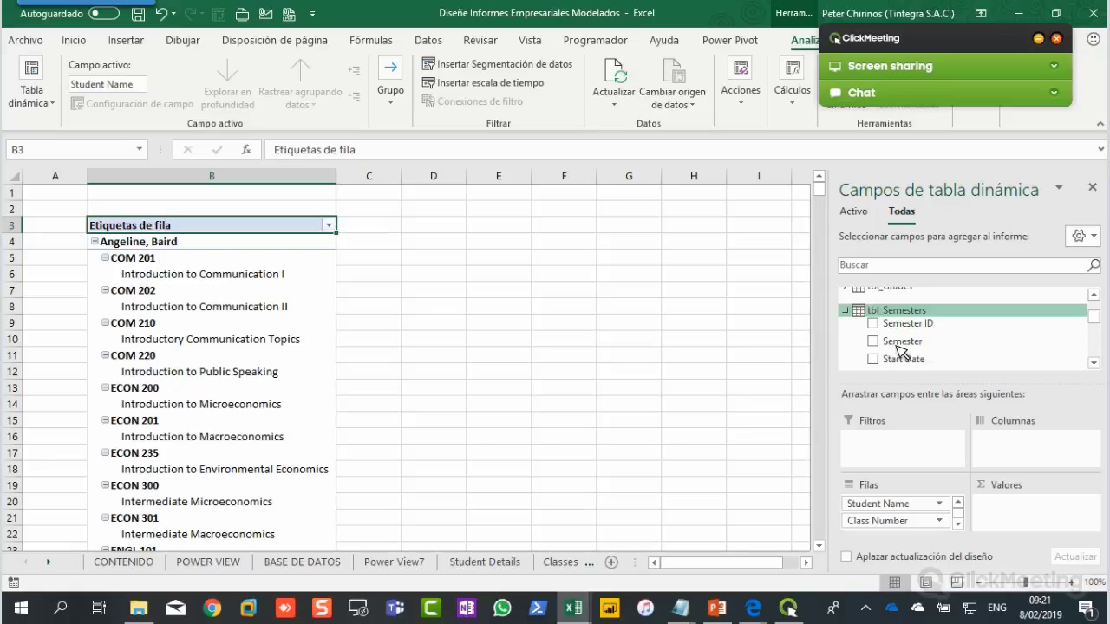
pyautogui.click(1053, 93)
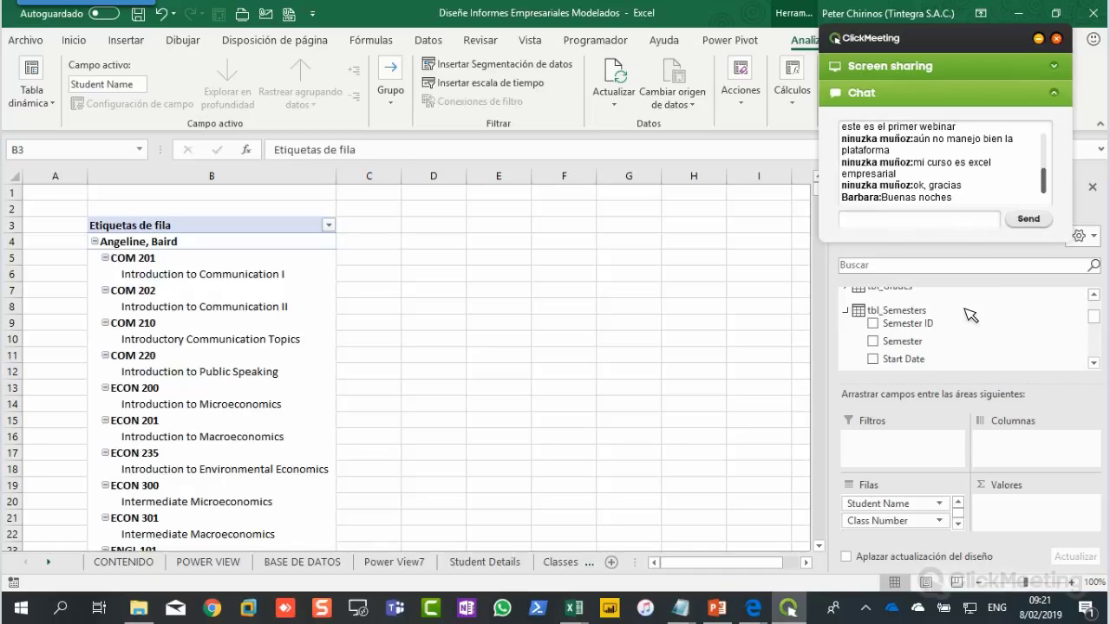
pyautogui.click(906, 345)
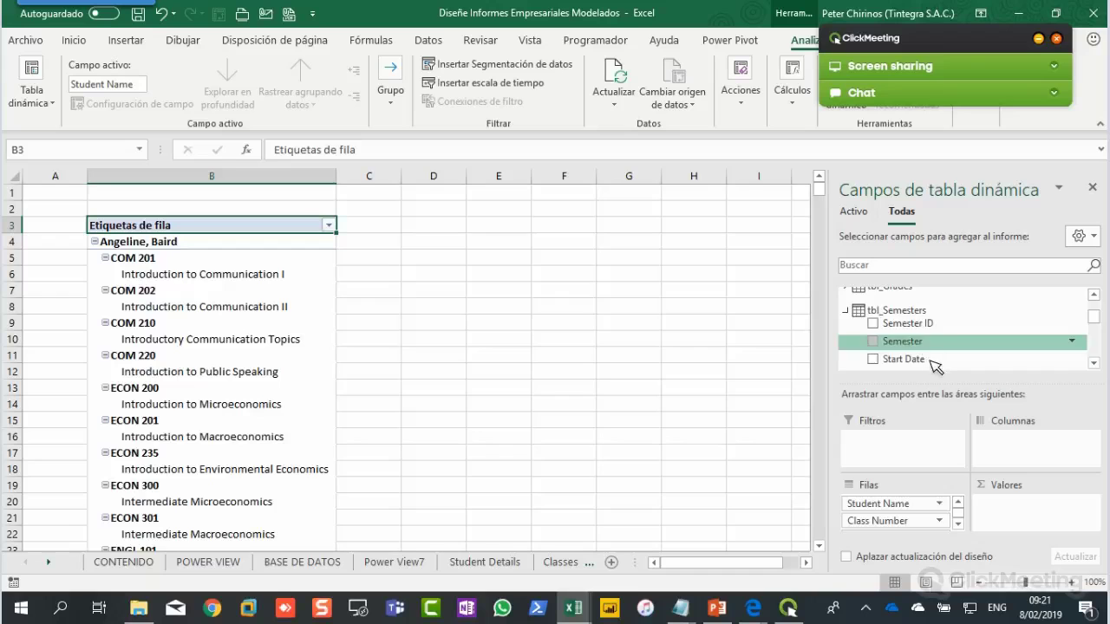
pyautogui.scroll(-1, 932, 365)
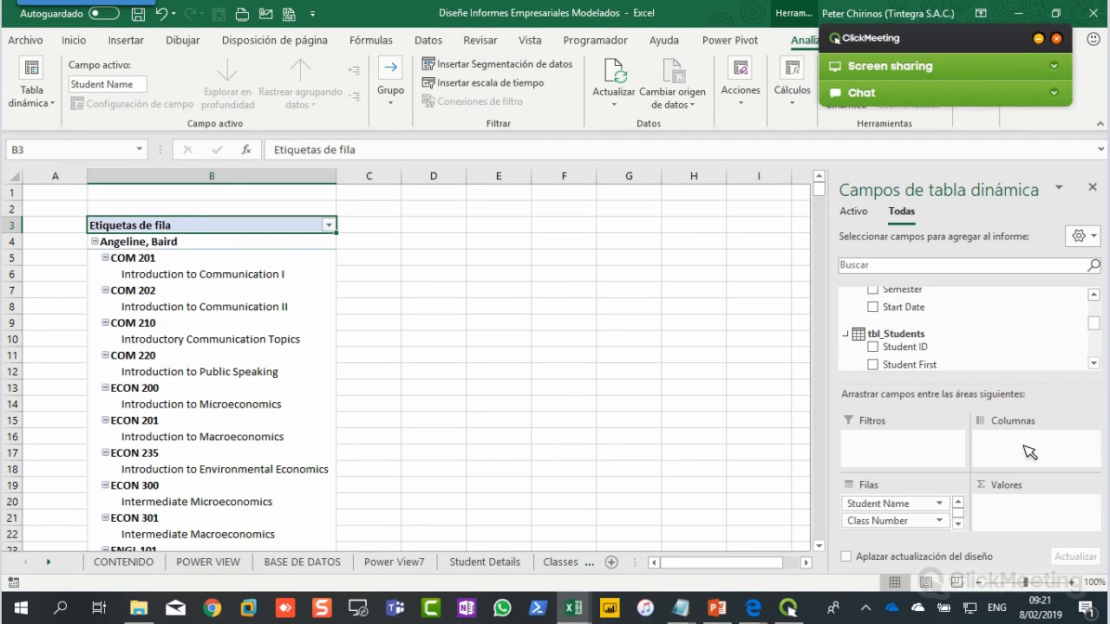
pyautogui.moveTo(1024, 446); pyautogui.dragTo(1033, 446)
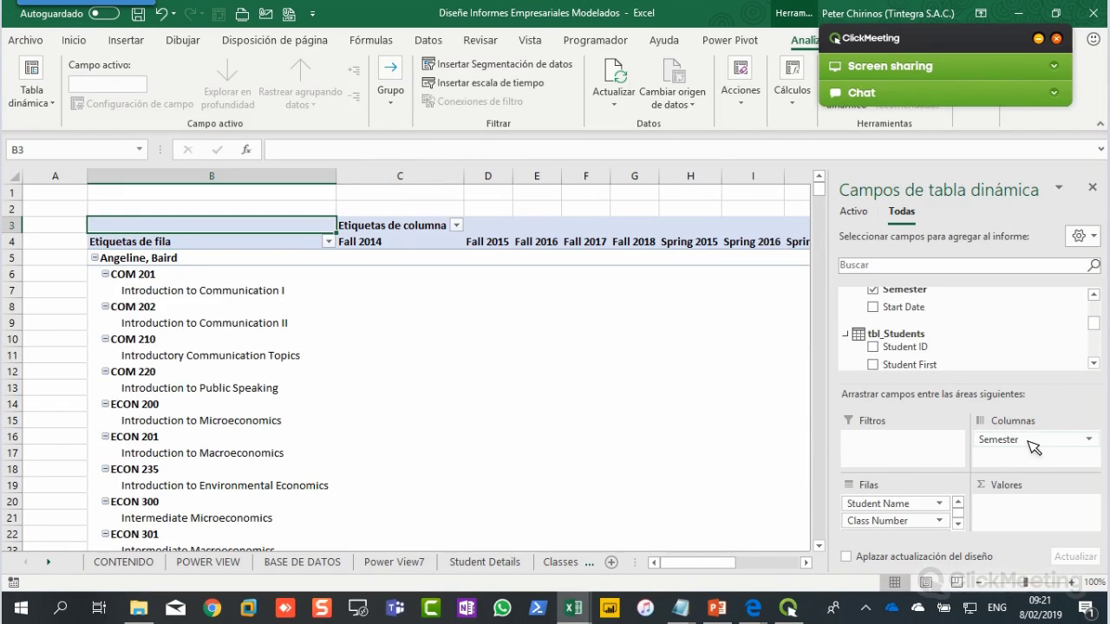
# Step: Place the Grade field from tbl_Grades in the pivot table values
pyautogui.click(1093, 363)
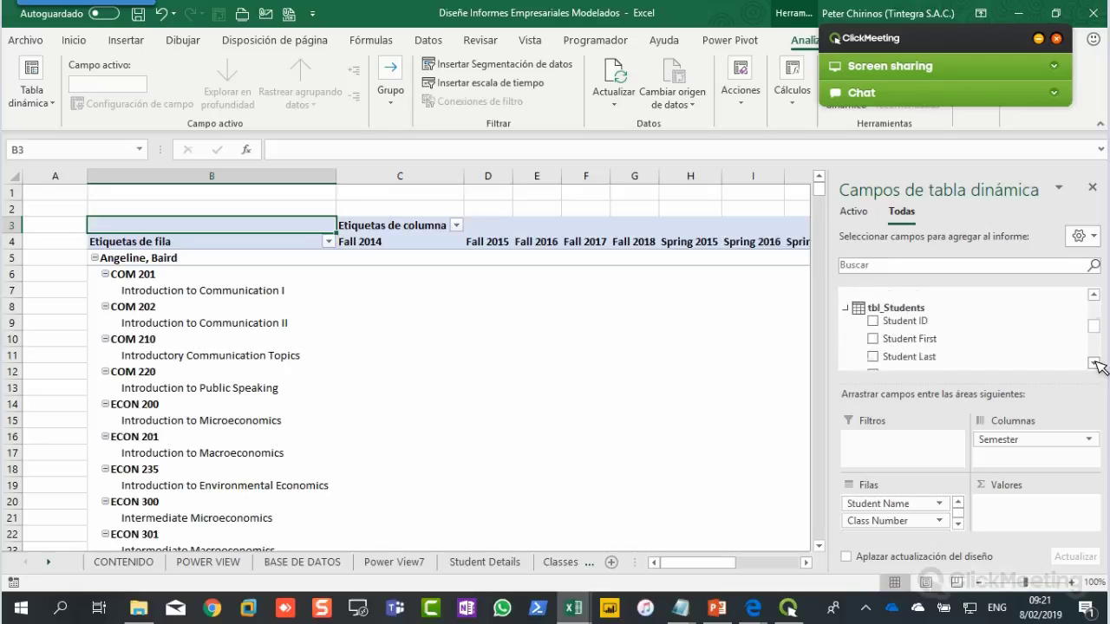
pyautogui.click(1093, 363)
pyautogui.click(1094, 364)
pyautogui.click(1094, 295)
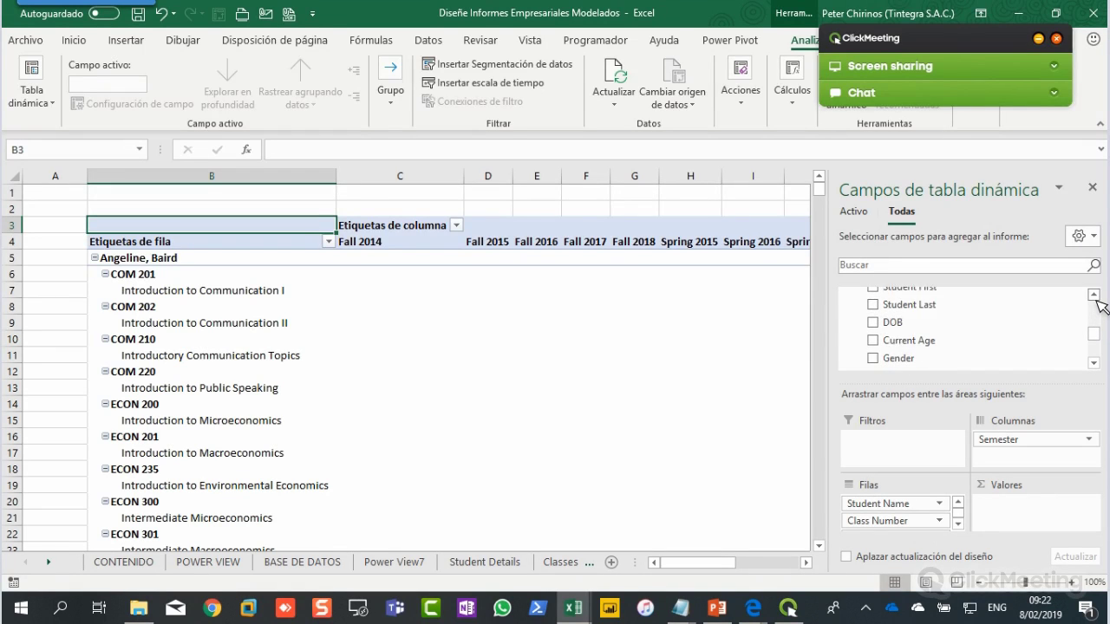
pyautogui.click(1093, 295)
pyautogui.click(1093, 294)
pyautogui.click(1093, 294)
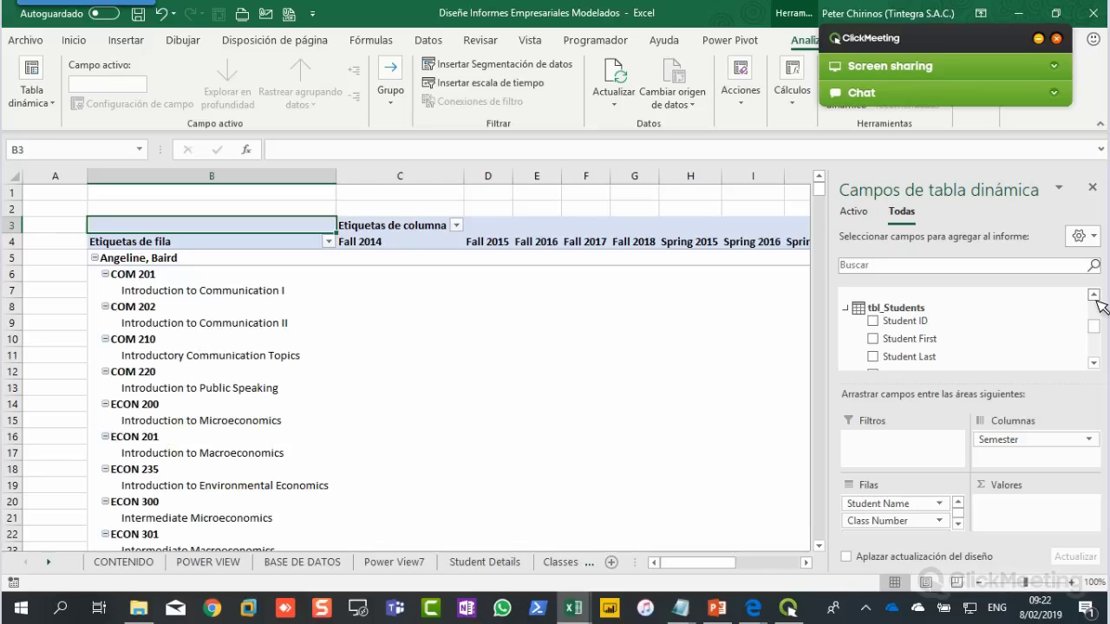
pyautogui.scroll(-5, 867, 360)
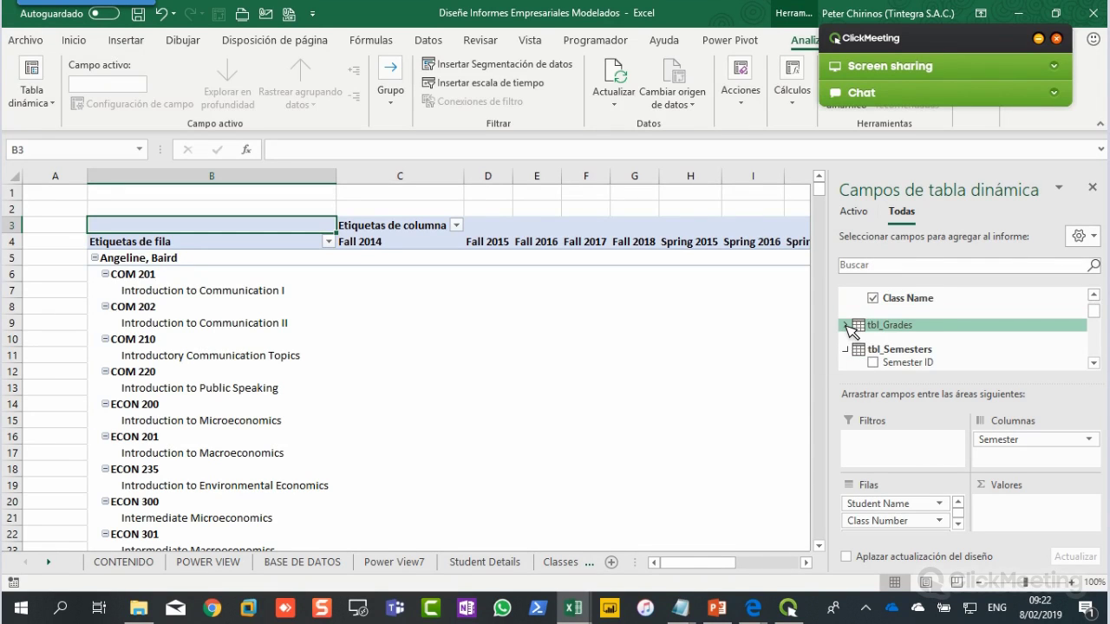
pyautogui.click(845, 325)
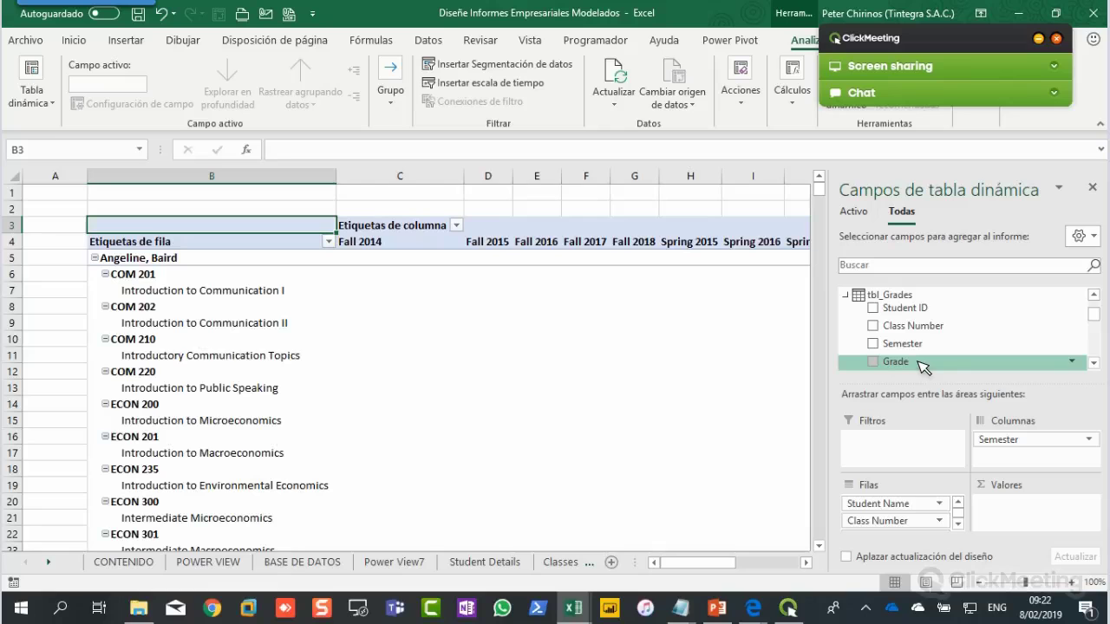
pyautogui.moveTo(922, 368); pyautogui.dragTo(1031, 511)
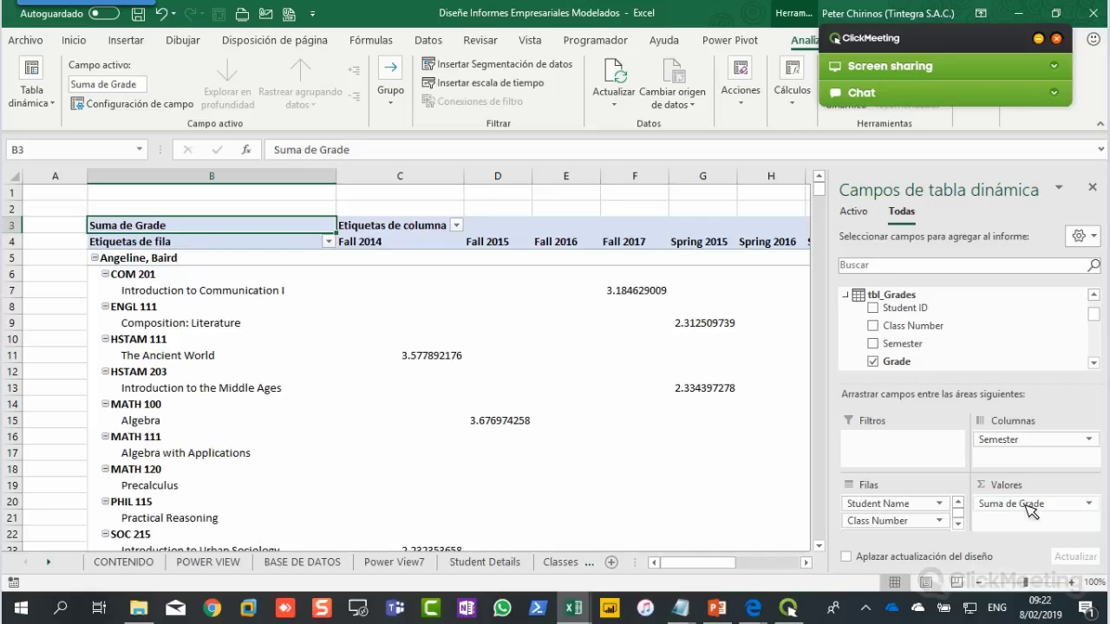
# Step: Summarize the Grade value field by Máx. instead of Suma
pyautogui.click(1088, 504)
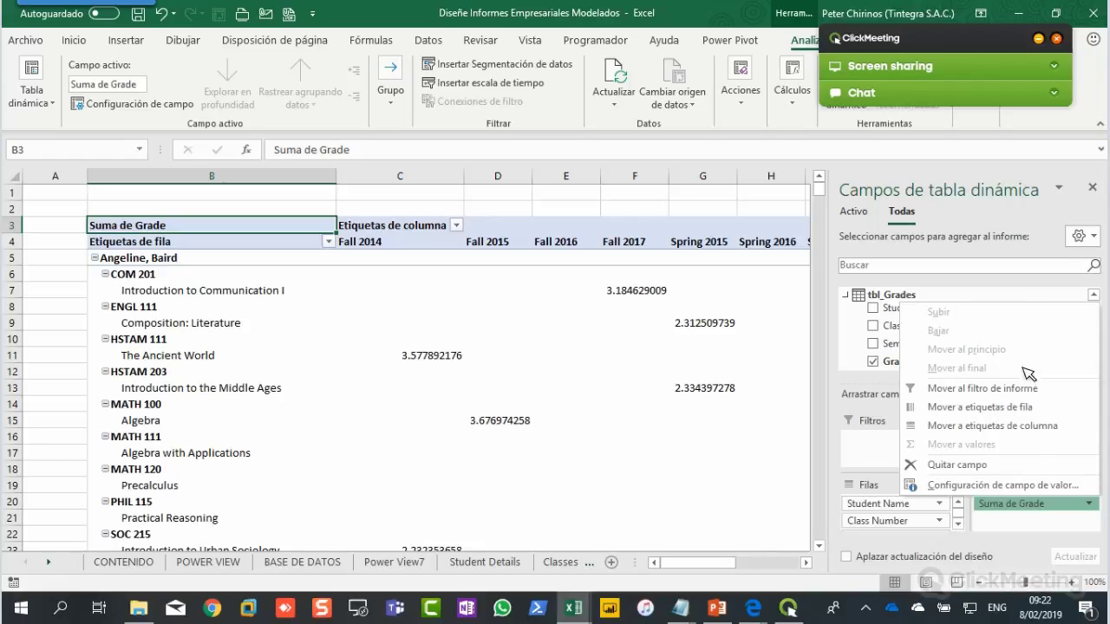
pyautogui.click(1036, 487)
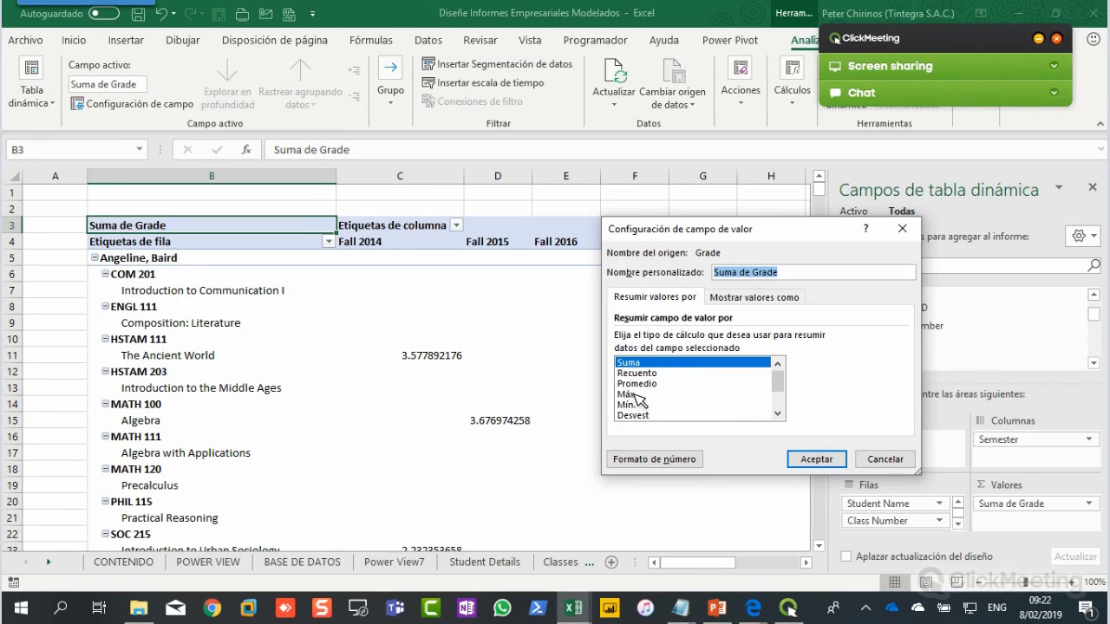
pyautogui.click(634, 395)
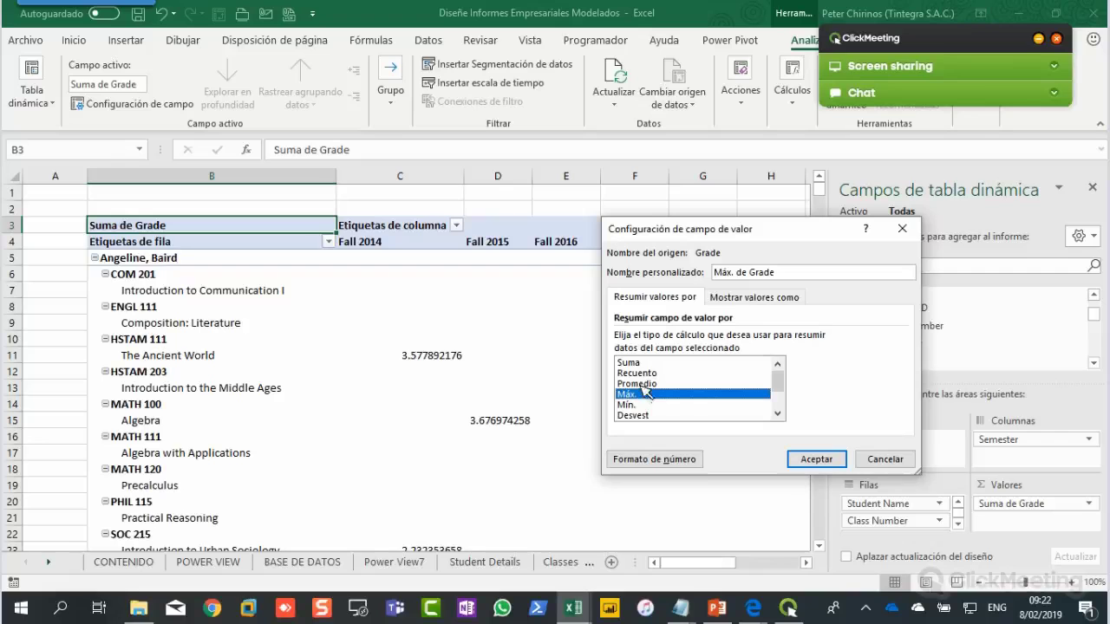
pyautogui.click(816, 460)
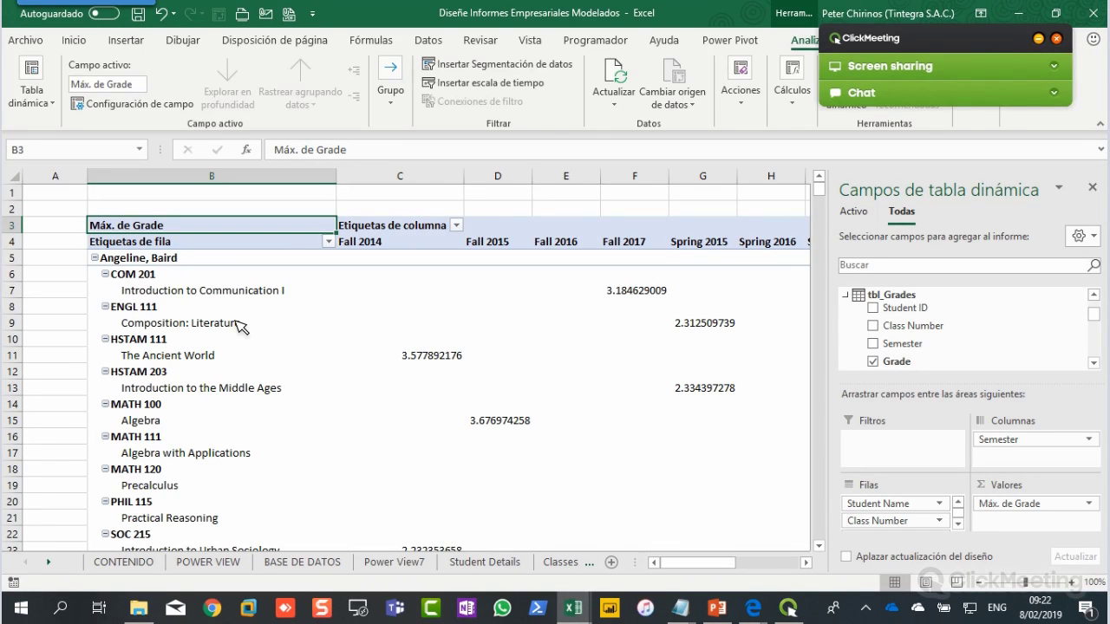
# Step: Select row label cell B5, move the meeting window off the ribbon and show the pivot table design options
pyautogui.click(239, 260)
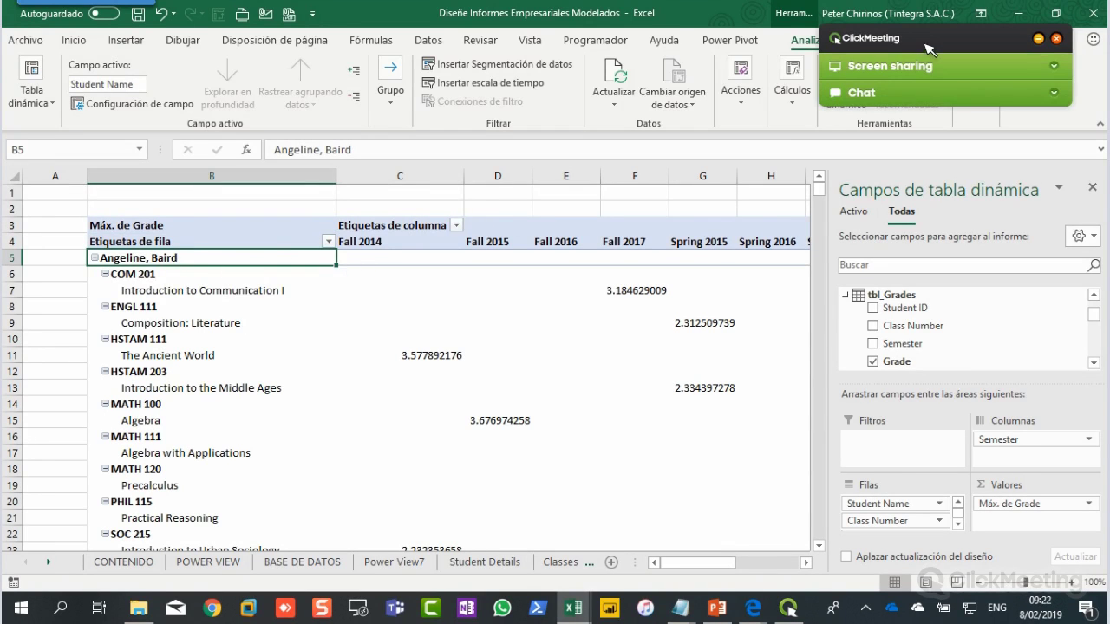
pyautogui.moveTo(928, 48); pyautogui.dragTo(969, 375)
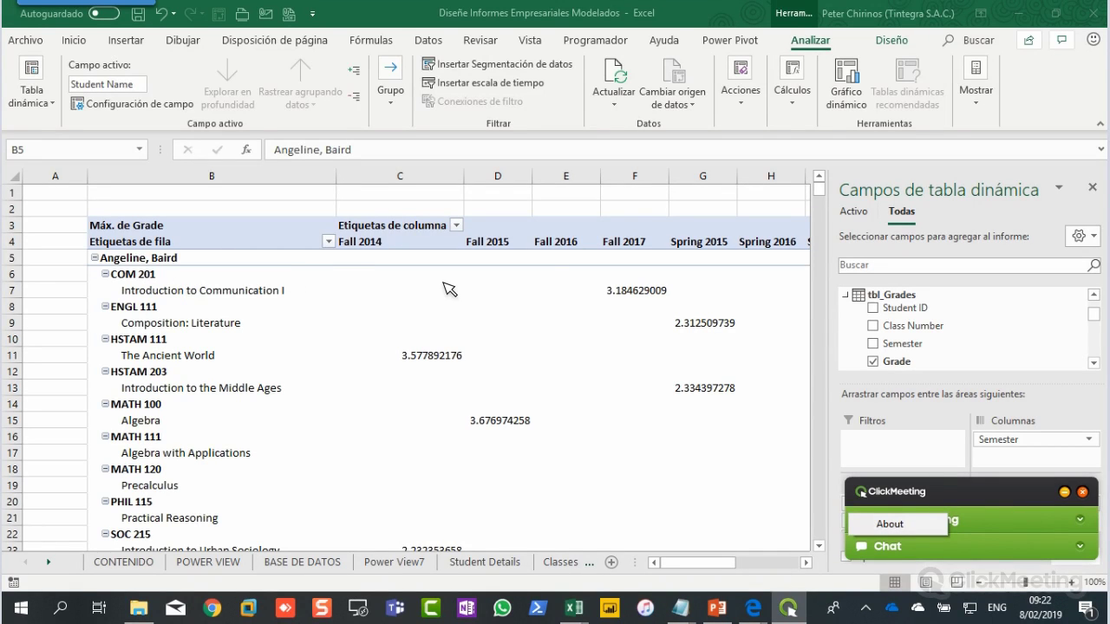
pyautogui.click(907, 43)
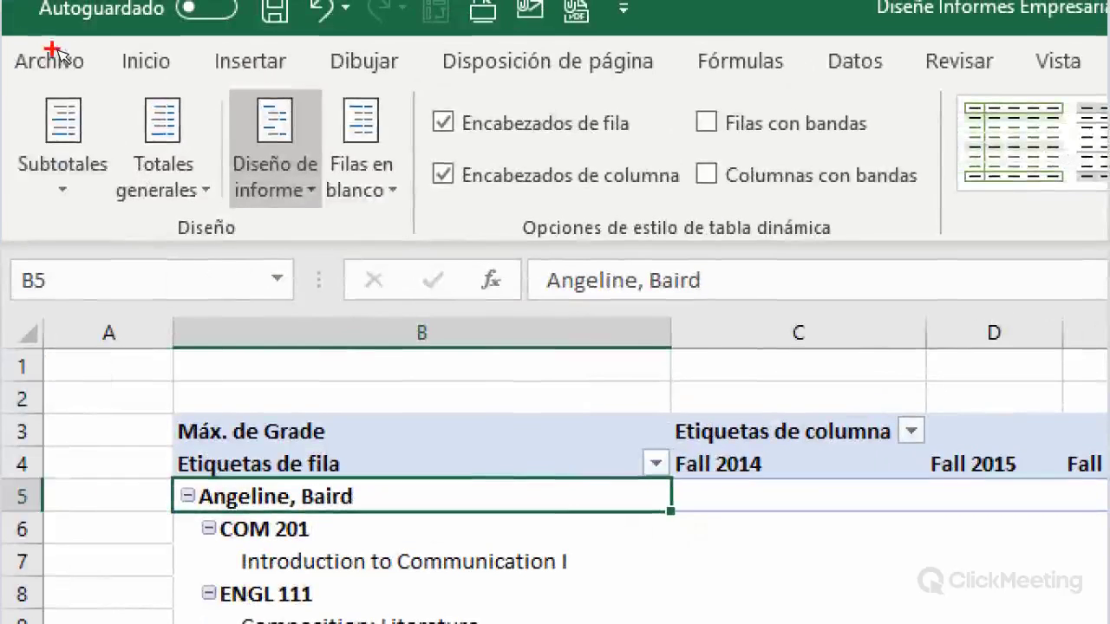
# Step: Set the pivot table's report layout to tabular format (Mostrar en formato tabular)
pyautogui.moveTo(127, 135); pyautogui.dragTo(90, 126)
pyautogui.moveTo(176, 233); pyautogui.dragTo(176, 233)
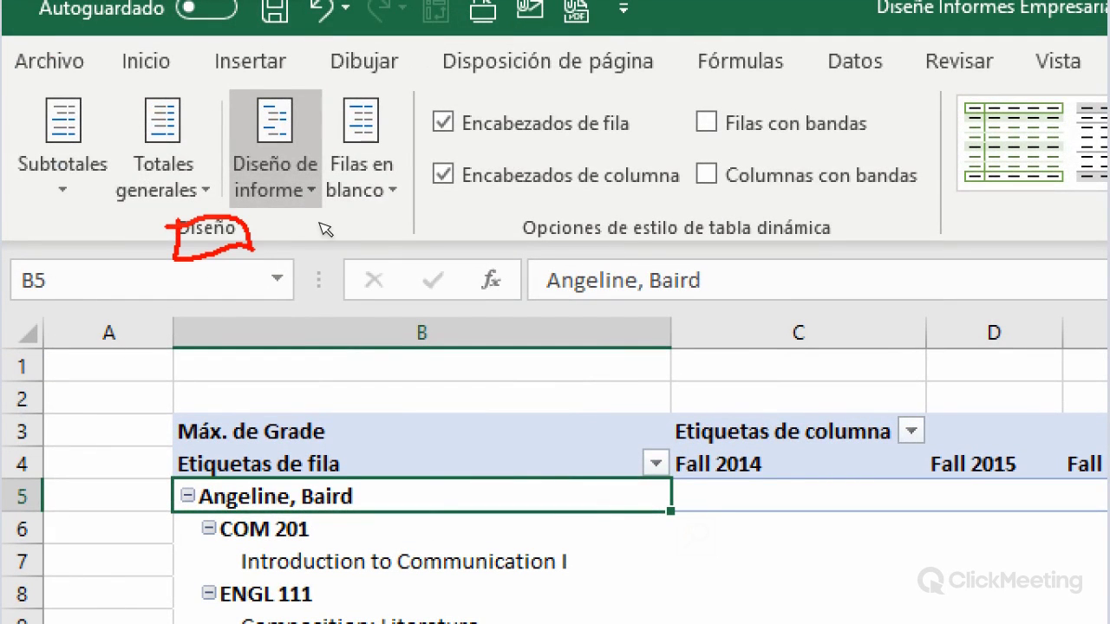
pyautogui.moveTo(342, 102); pyautogui.dragTo(249, 97)
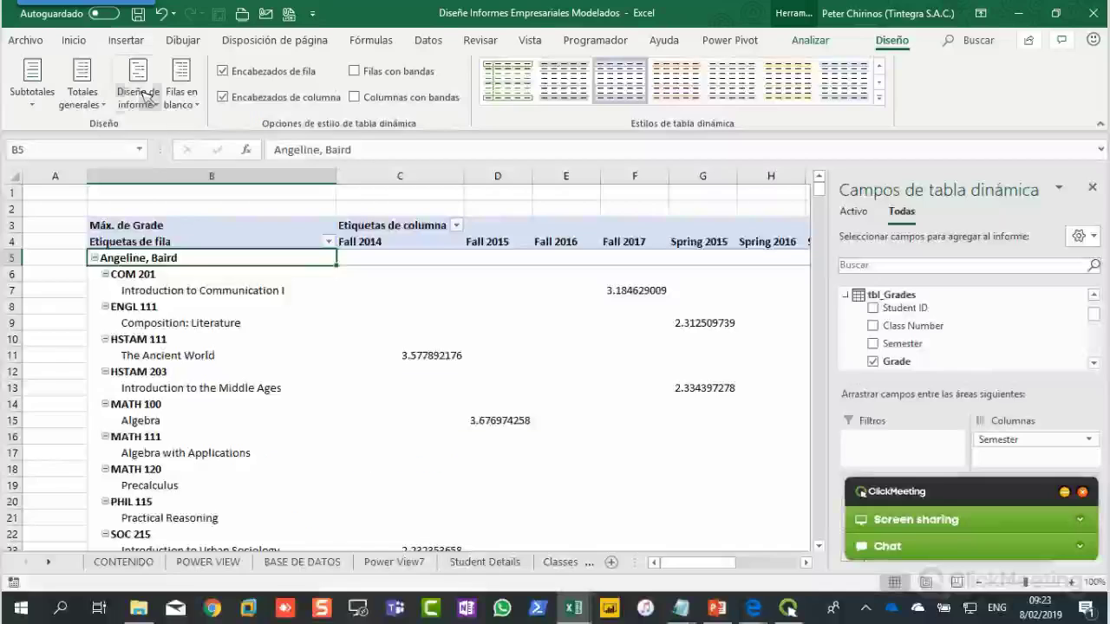
pyautogui.click(274, 174)
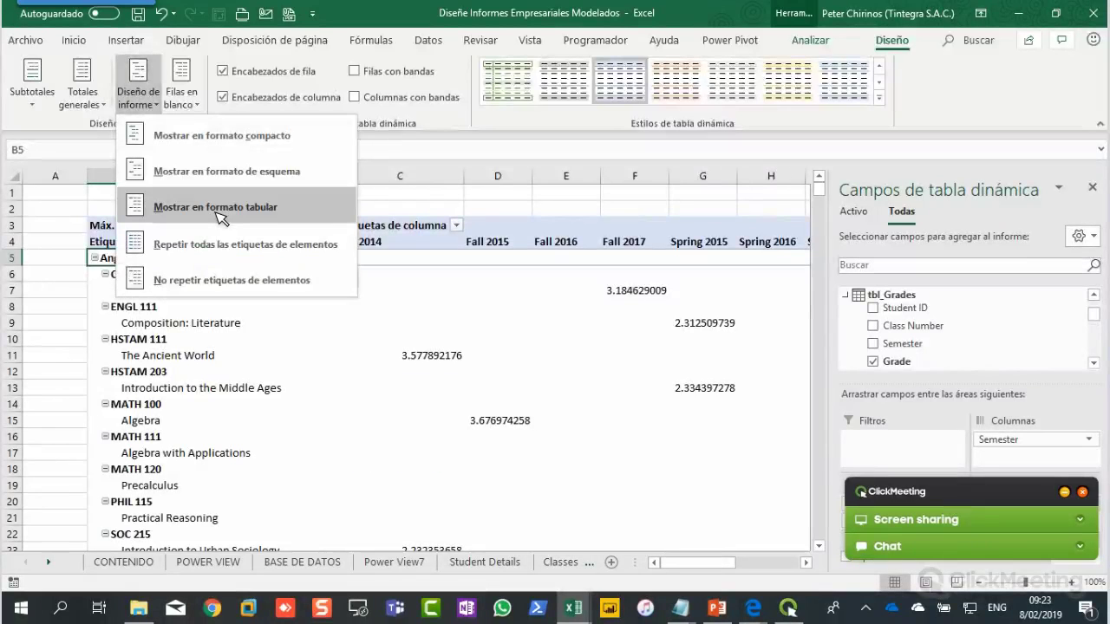
pyautogui.click(219, 211)
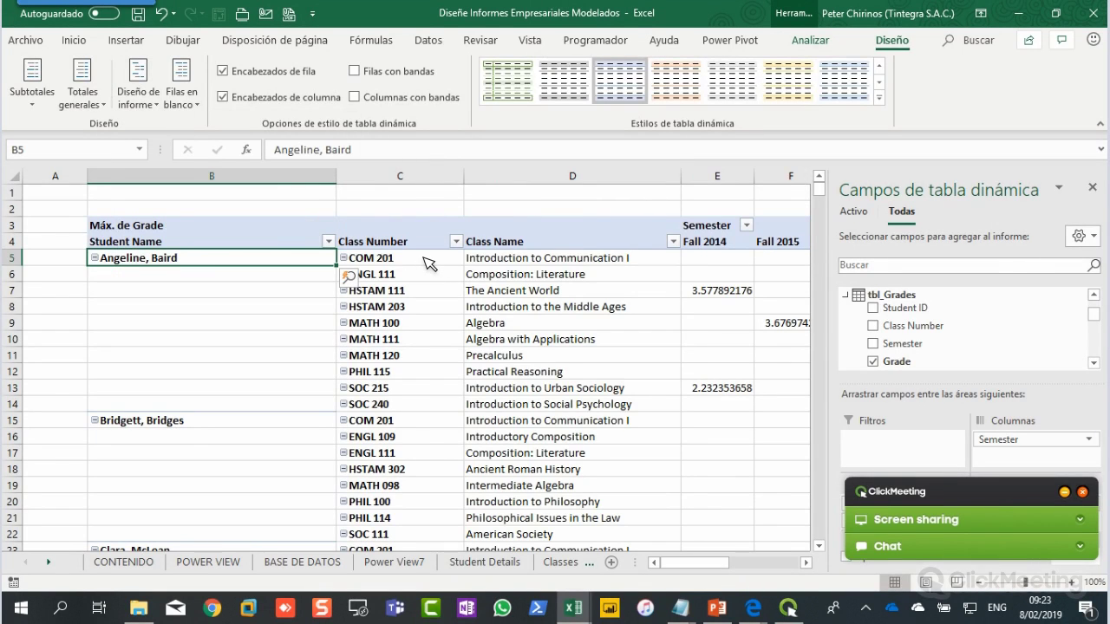
# Step: Turn off the expand and collapse buttons (Mostrar botones para expandir y contraer) in the pivot table options
pyautogui.click(364, 258)
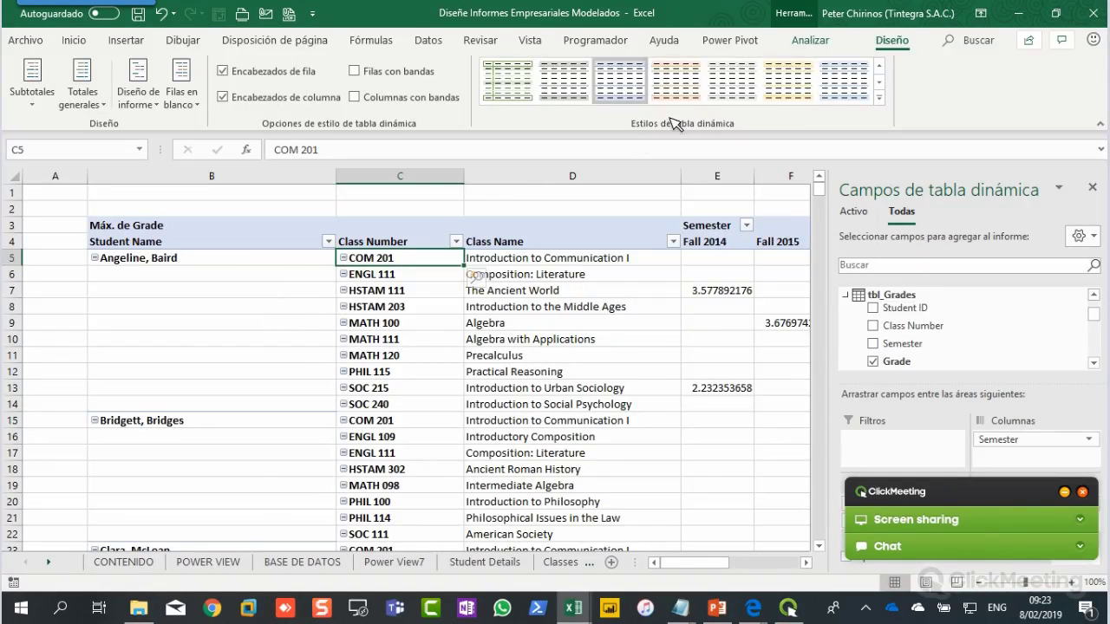
pyautogui.click(811, 43)
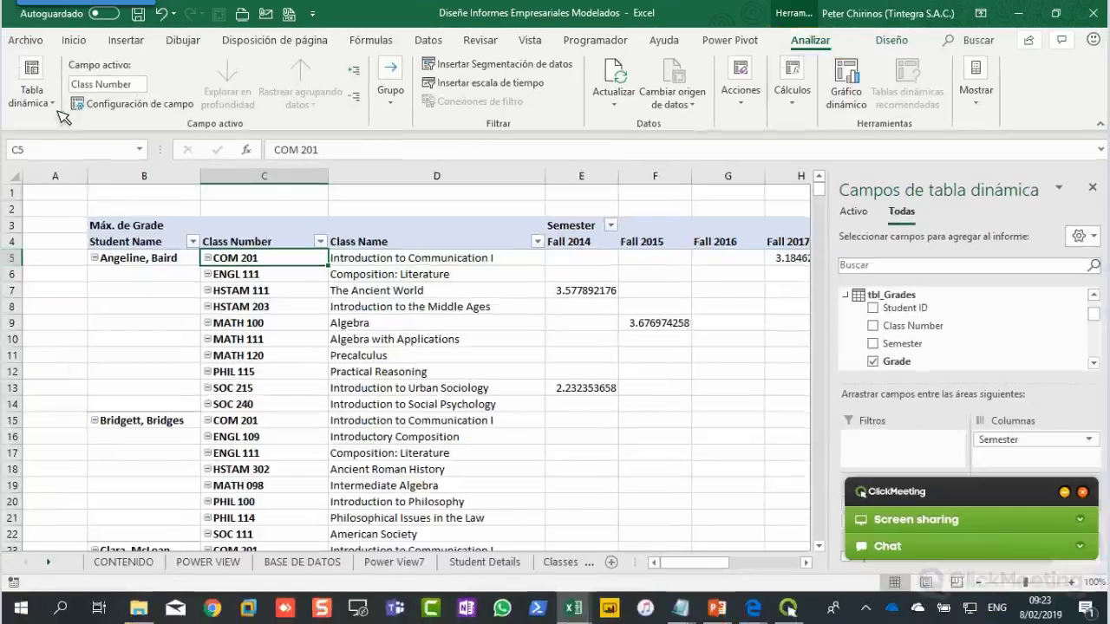
pyautogui.click(31, 91)
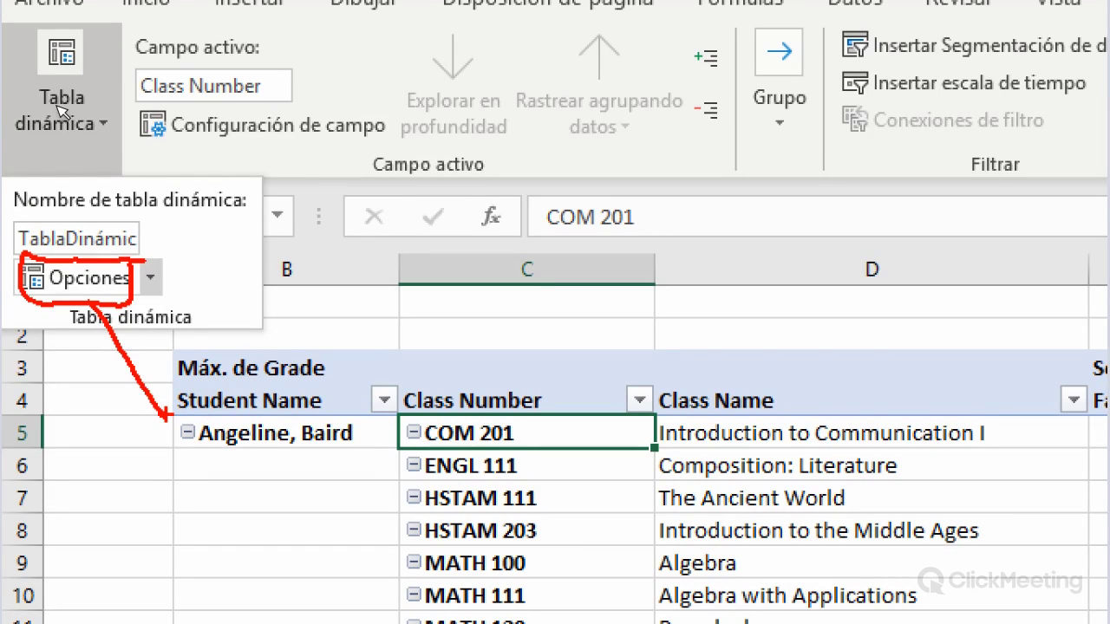
pyautogui.click(43, 156)
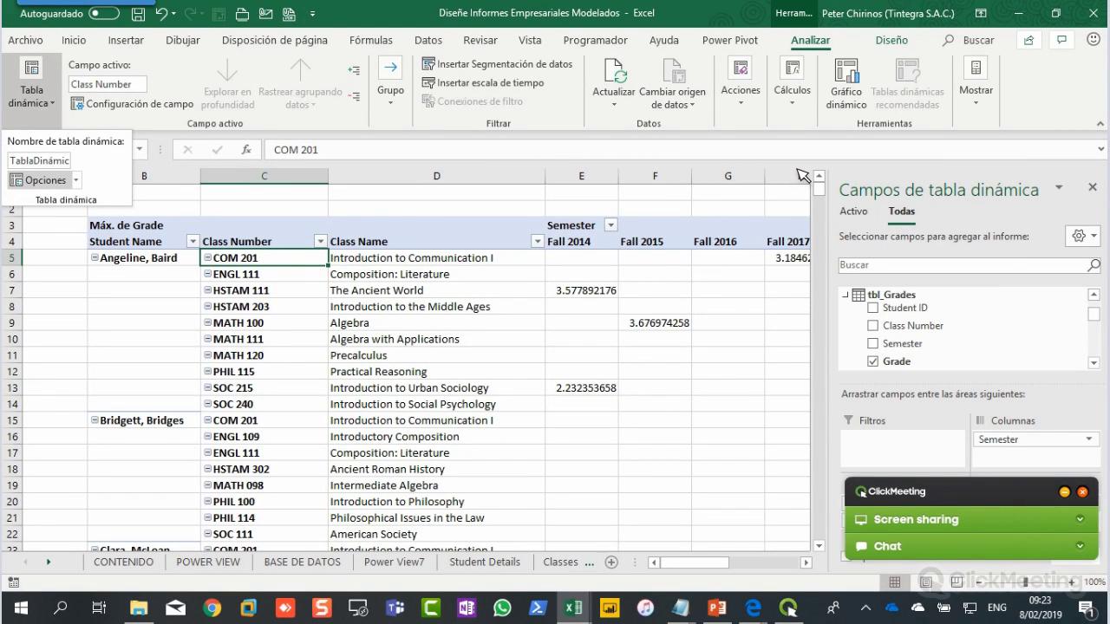
pyautogui.press('Return')
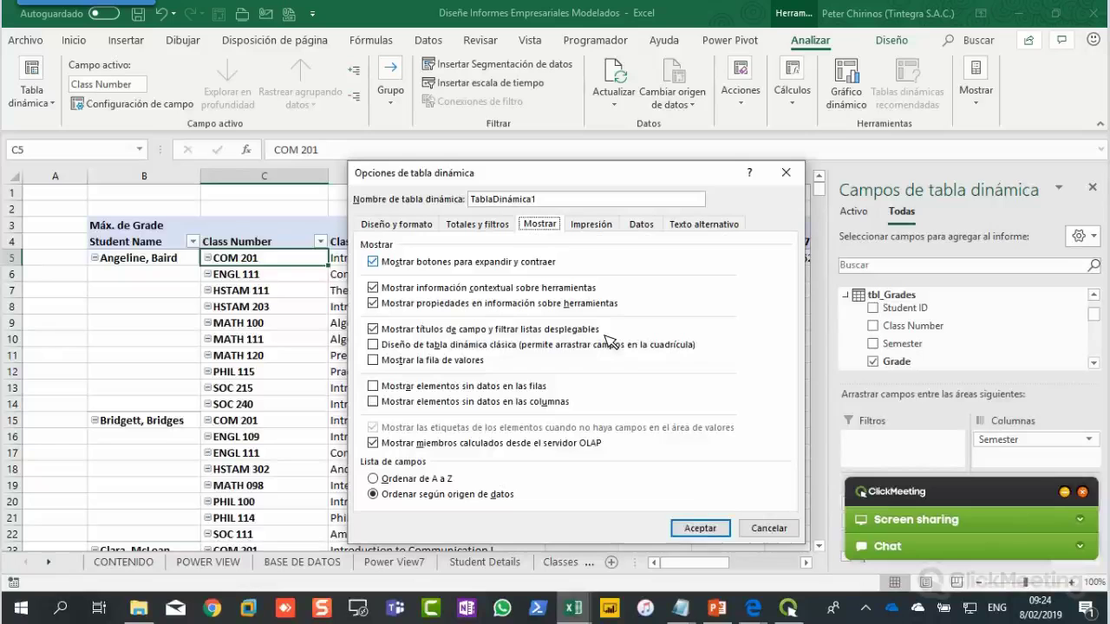
pyautogui.click(364, 269)
pyautogui.press('Return')
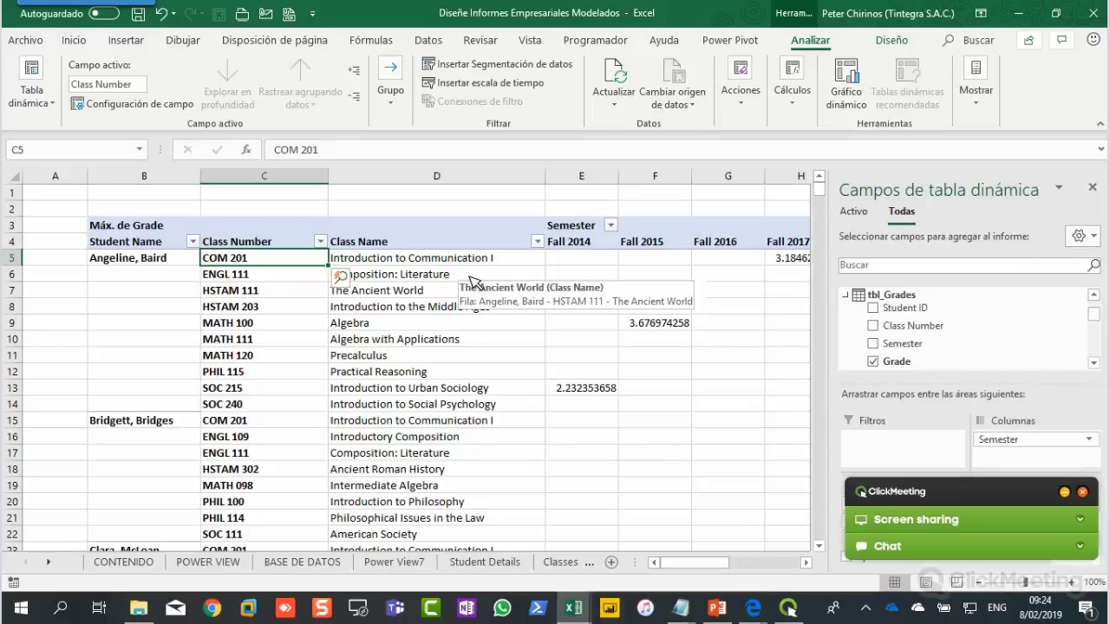
# Step: Apply the dark blue header style from the first row of the Medio styles to the pivot table
pyautogui.click(469, 277)
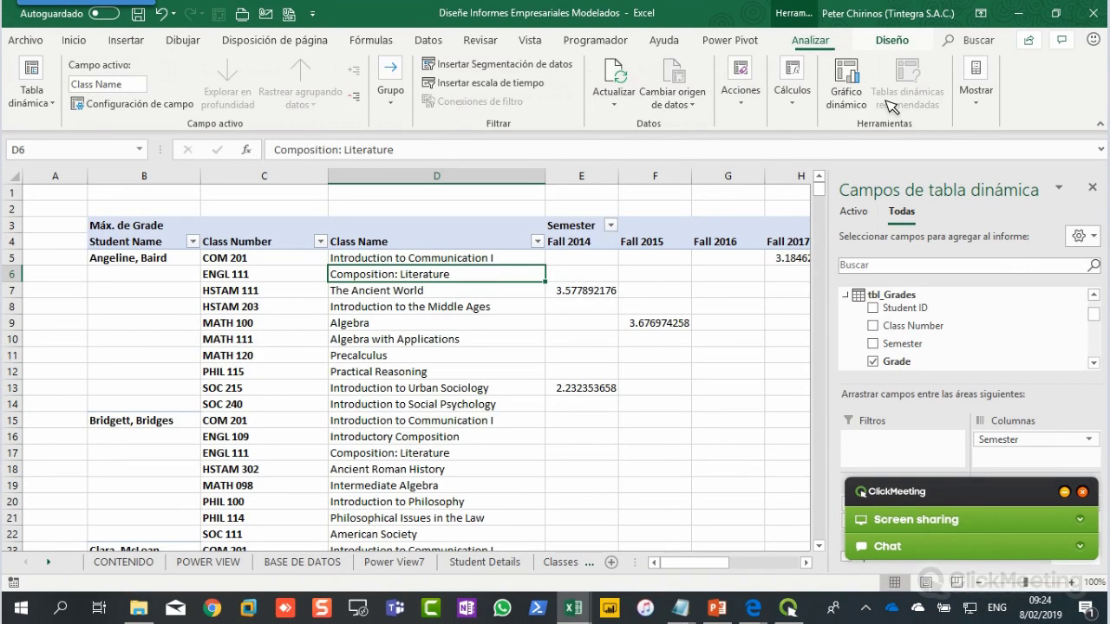
pyautogui.click(891, 40)
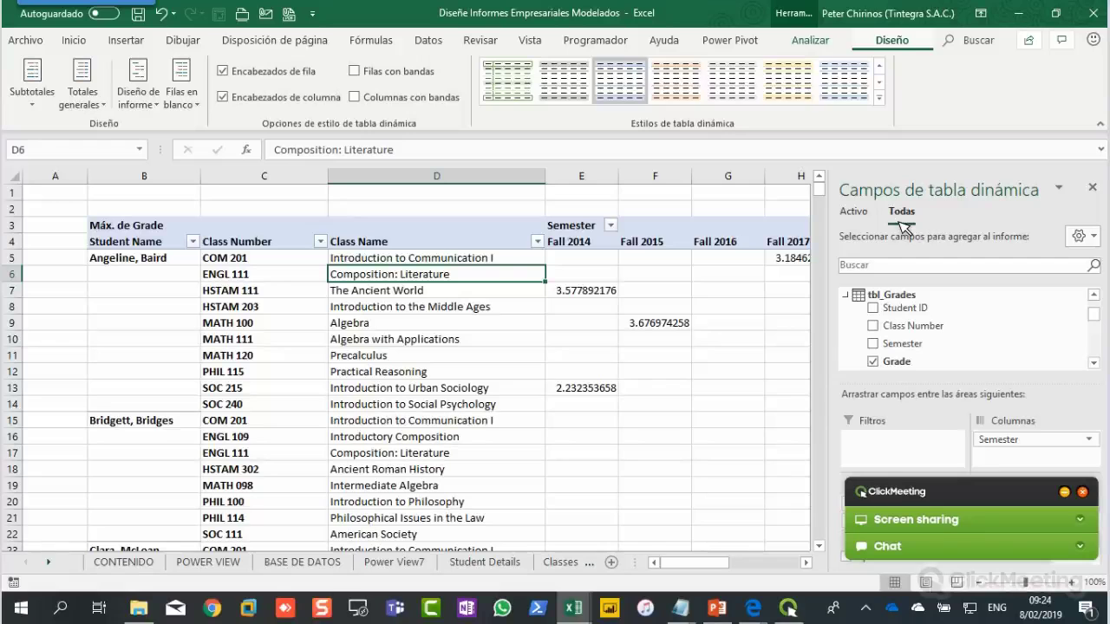
pyautogui.click(879, 97)
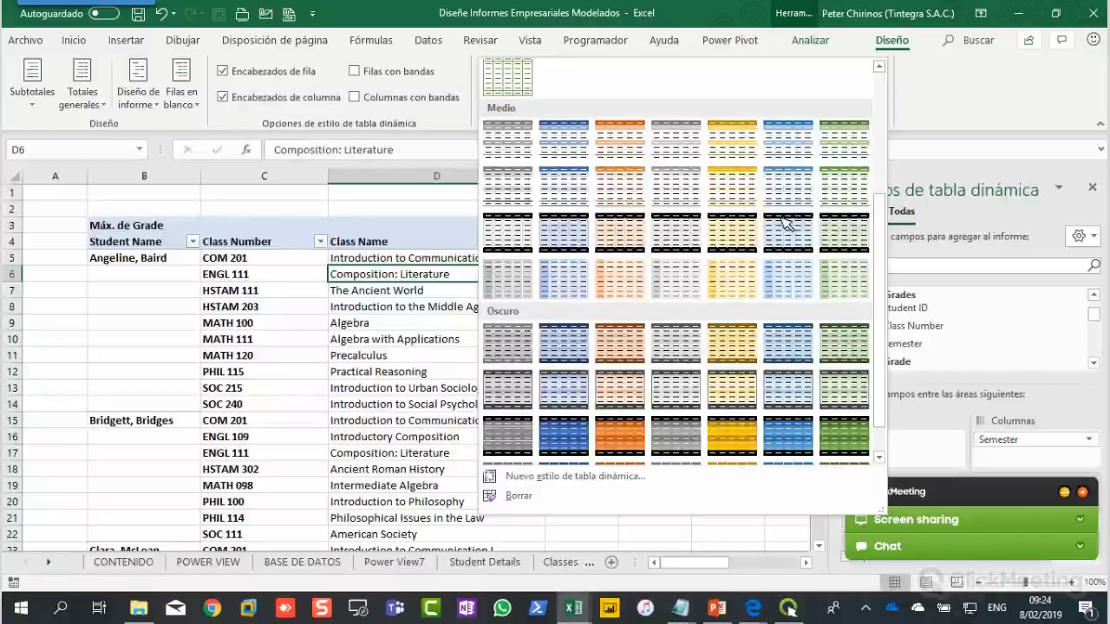
pyautogui.click(903, 149)
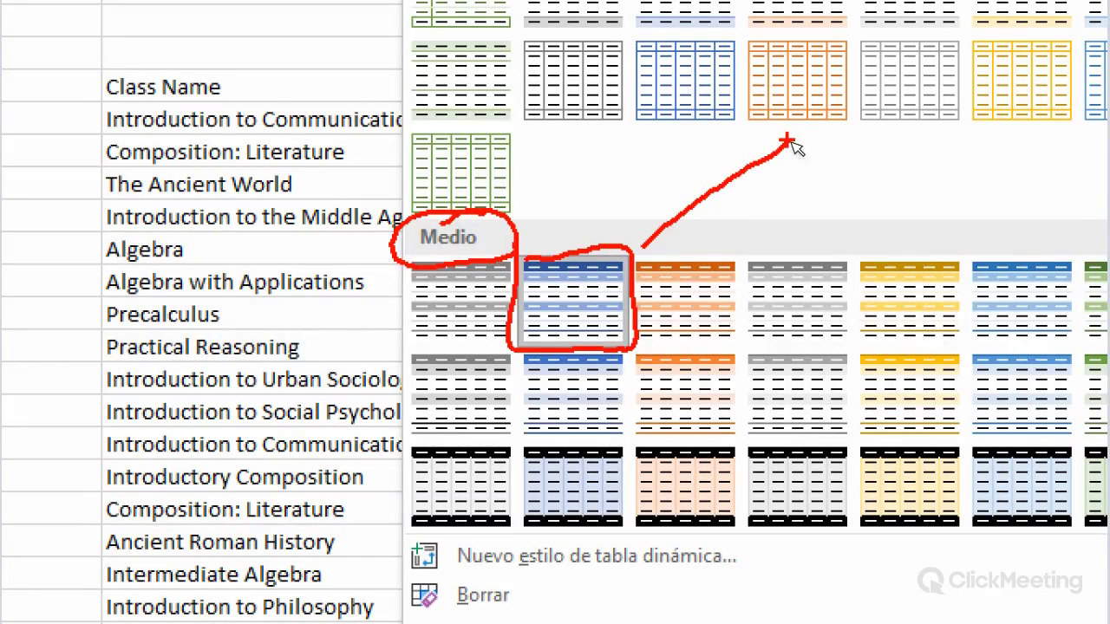
pyautogui.click(626, 346)
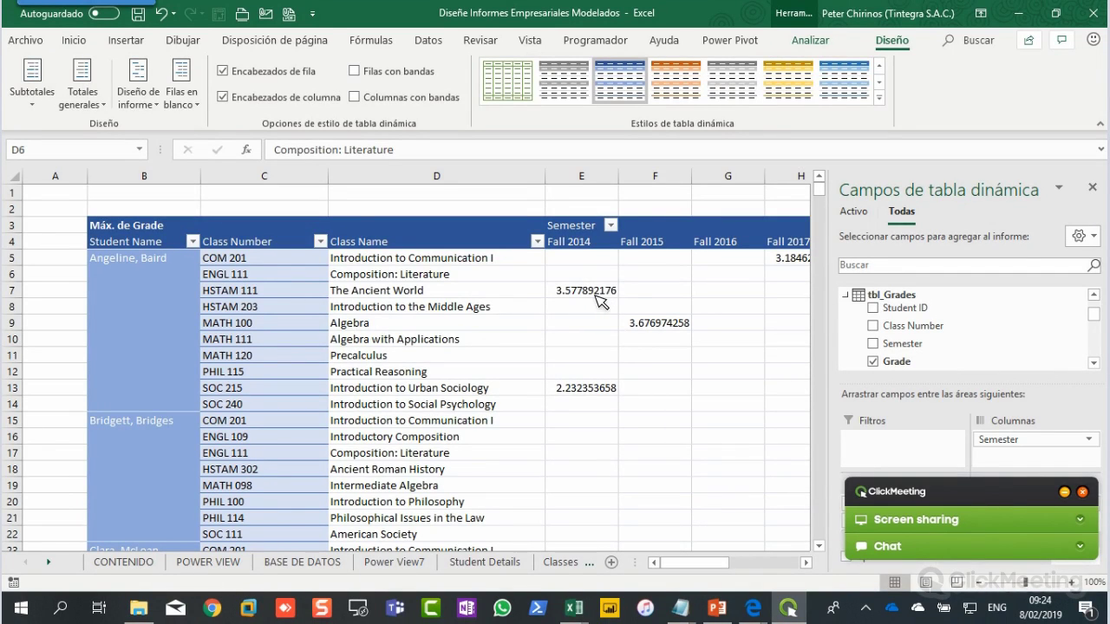
# Step: Format the pivot table's grade values as Número with 2 decimal places
pyautogui.click(596, 295)
pyautogui.moveTo(599, 293)
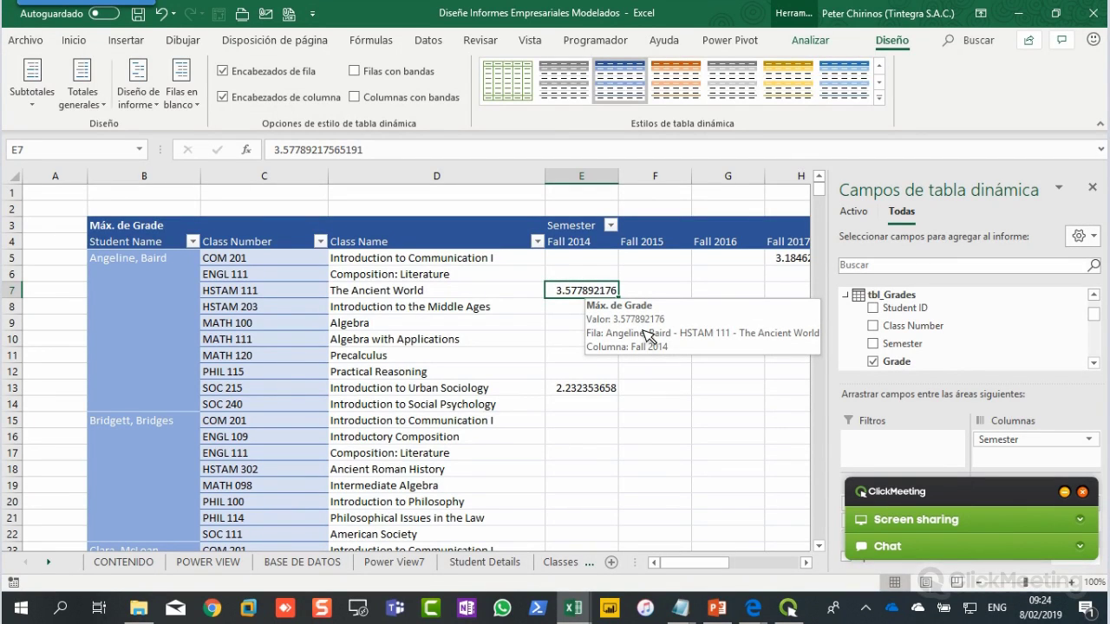
pyautogui.rightClick(596, 296)
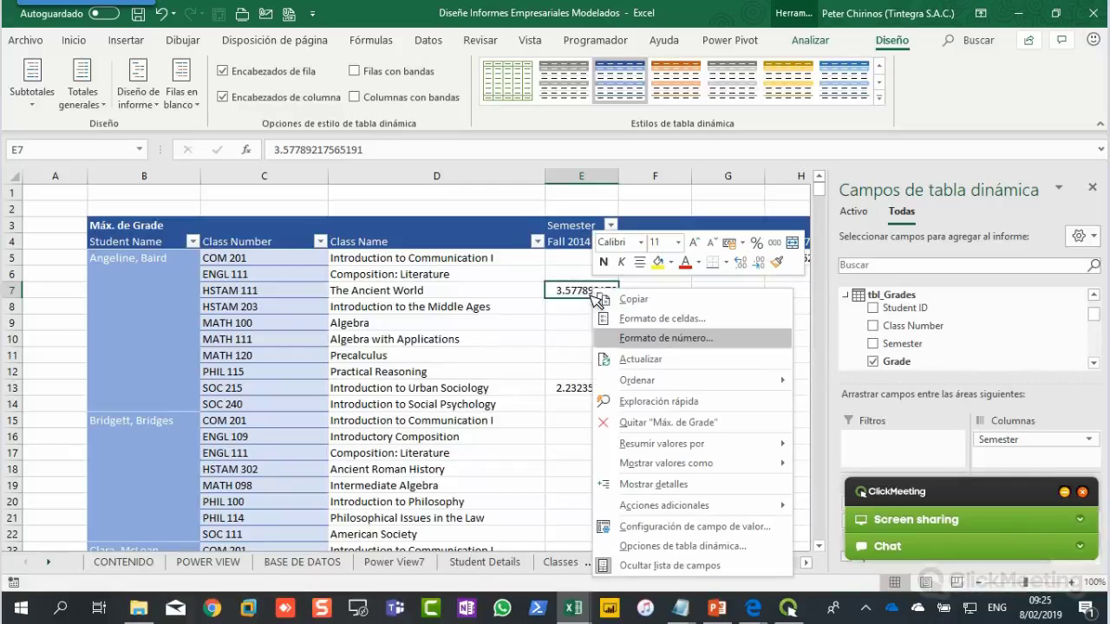
pyautogui.click(577, 332)
pyautogui.click(576, 327)
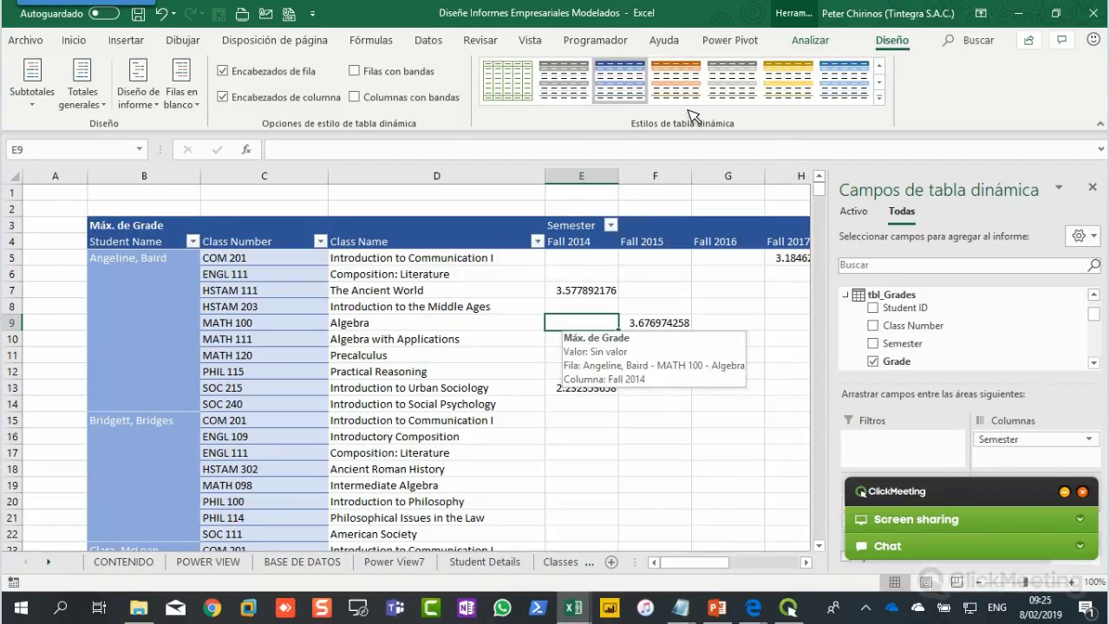
pyautogui.hotkey('shift', 'F10')
pyautogui.press('Escape')
pyautogui.hotkey('ctrl', '1')
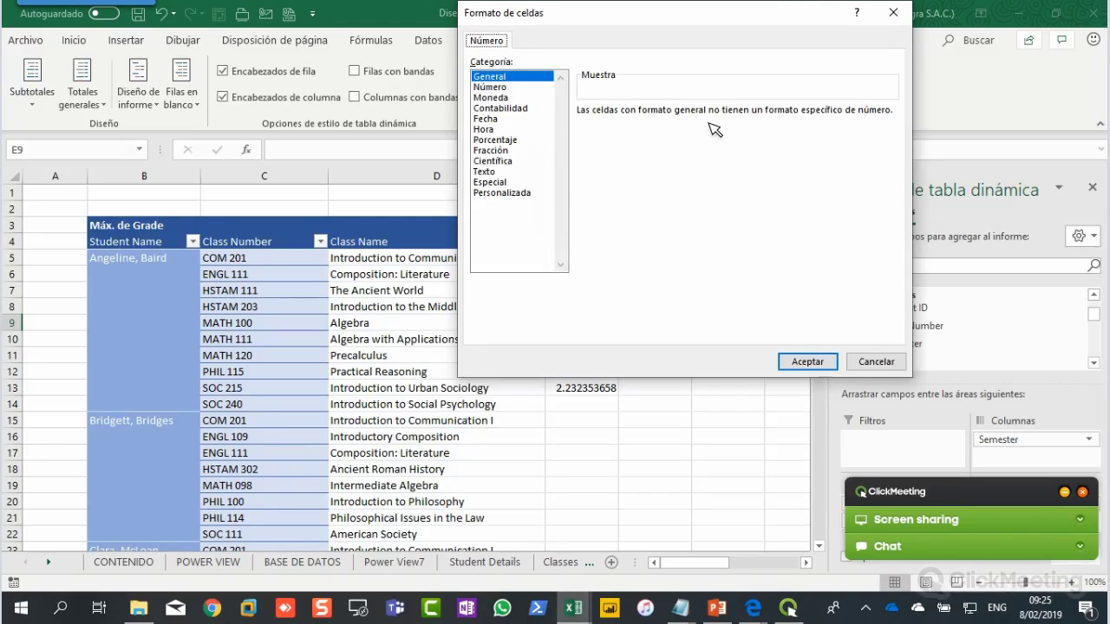
pyautogui.press('Down')
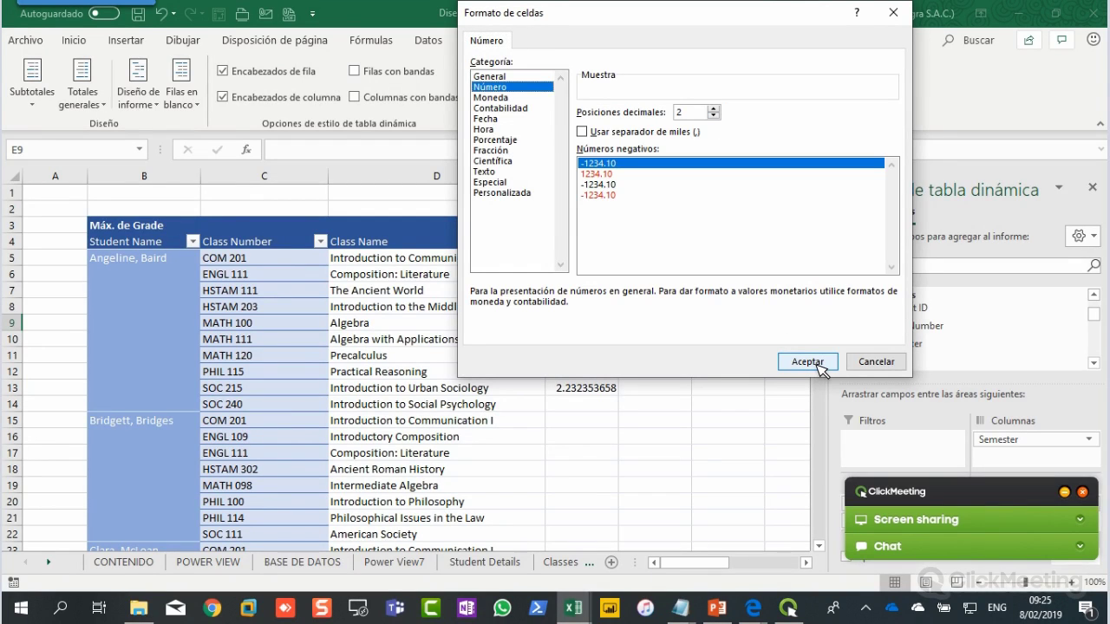
pyautogui.click(819, 369)
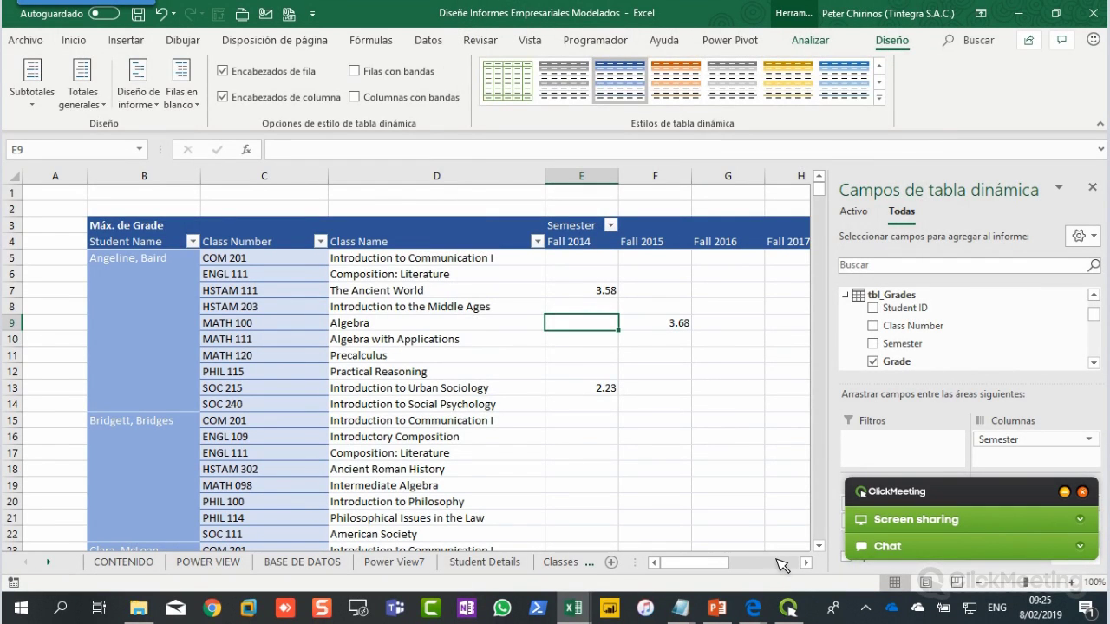
# Step: Look through the formatted grades in the report and close the pivot table field list
pyautogui.moveTo(694, 563); pyautogui.dragTo(618, 437)
pyautogui.scroll(-10, 617, 422)
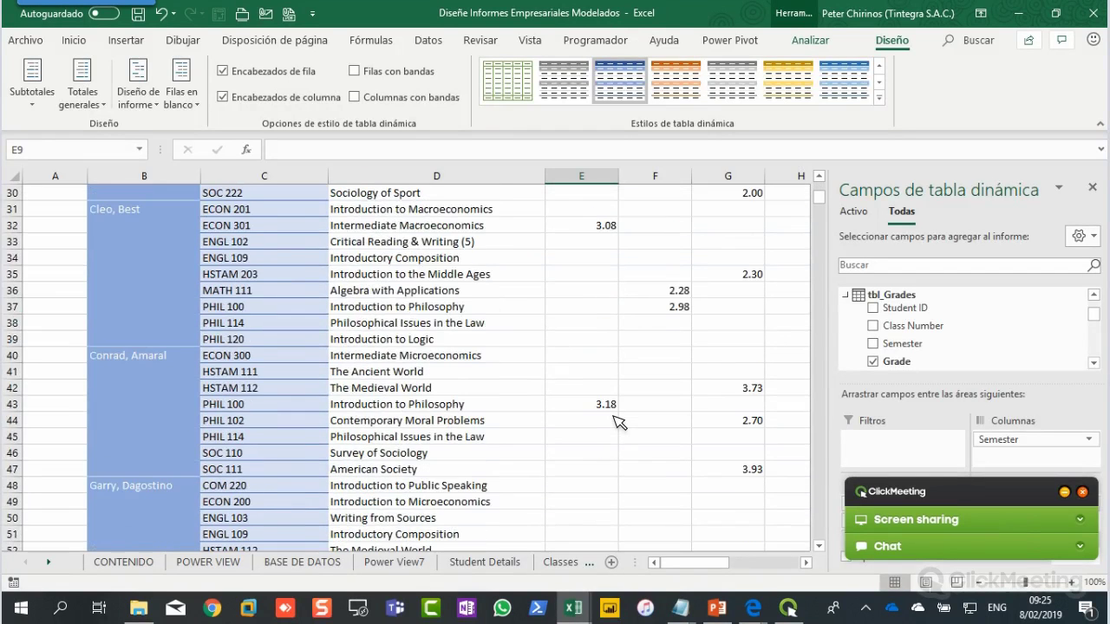
pyautogui.click(1092, 188)
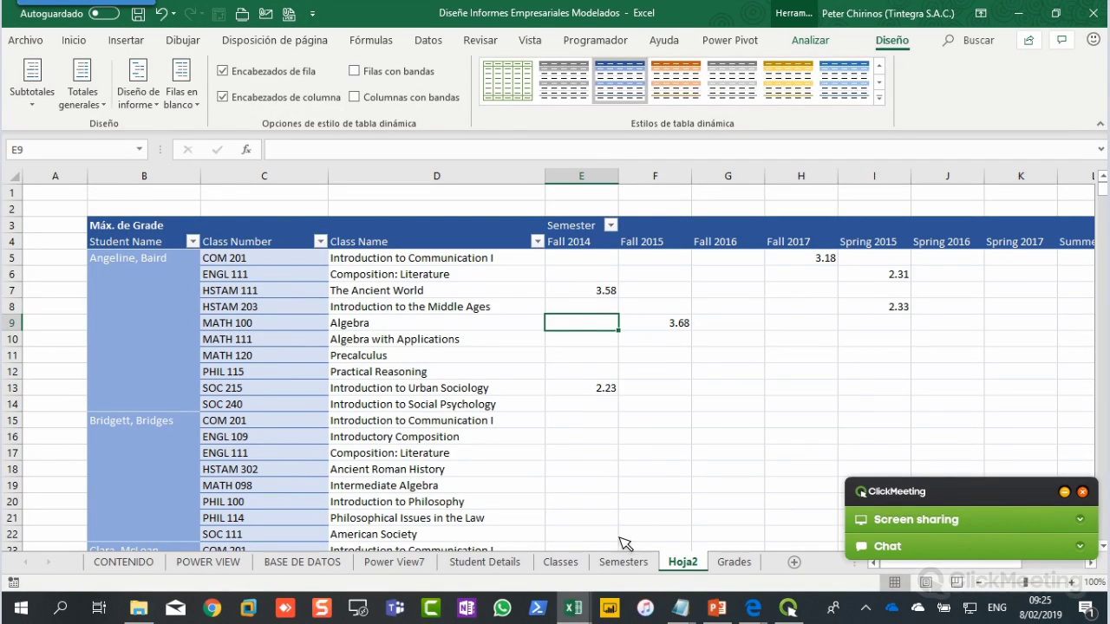
# Step: Check the tbl_Students table in the Power Pivot window and return to the pivot table workbook
pyautogui.rightClick(579, 609)
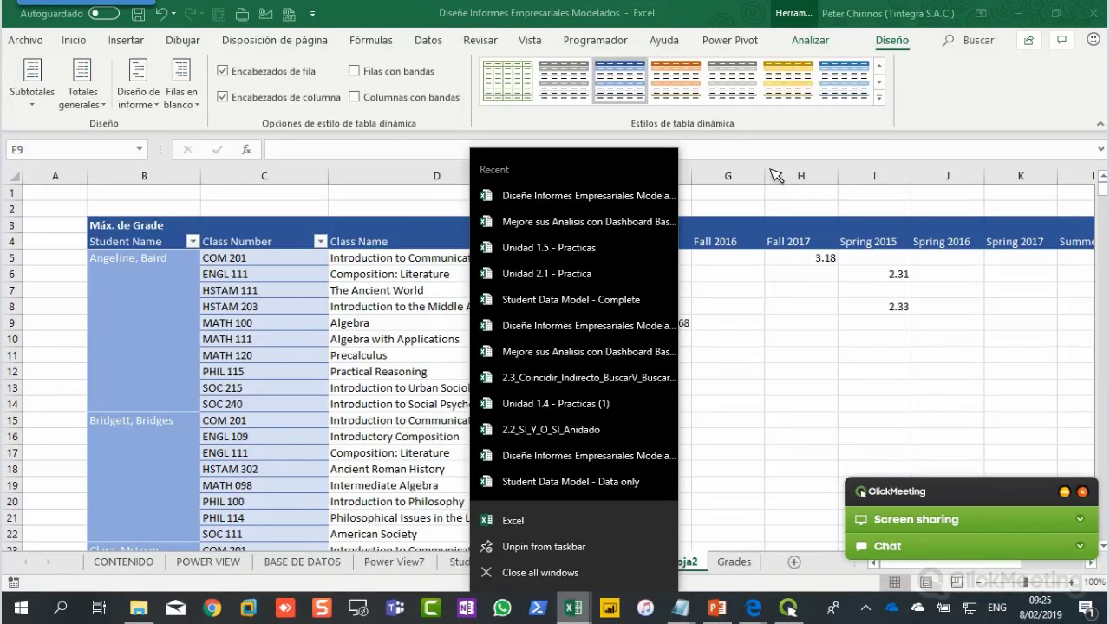
pyautogui.click(511, 136)
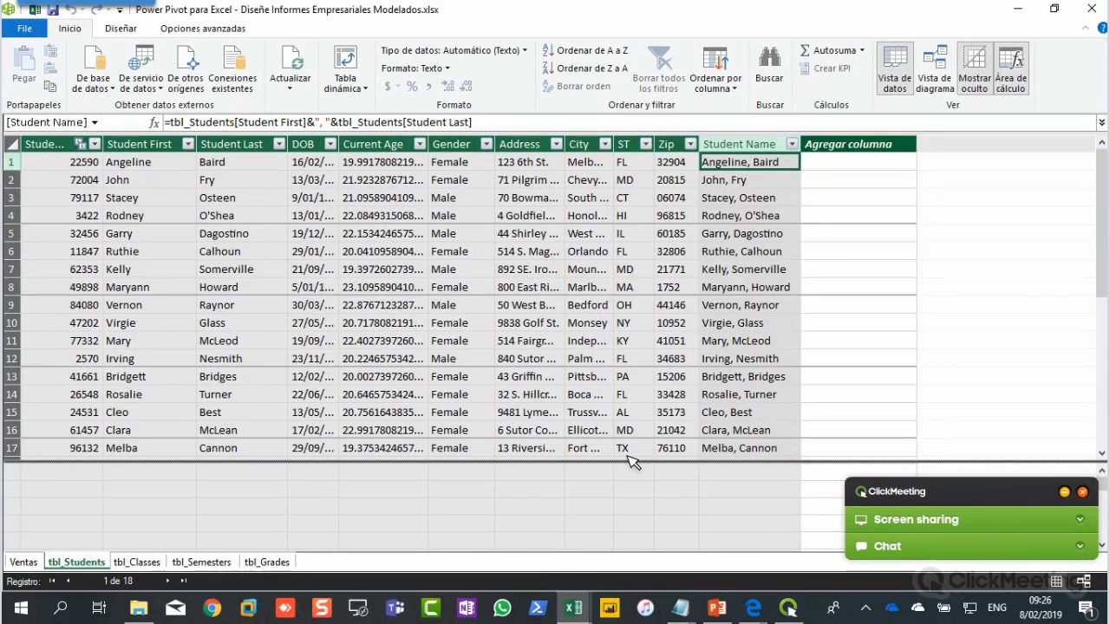
pyautogui.hotkey('alt', 'Tab')
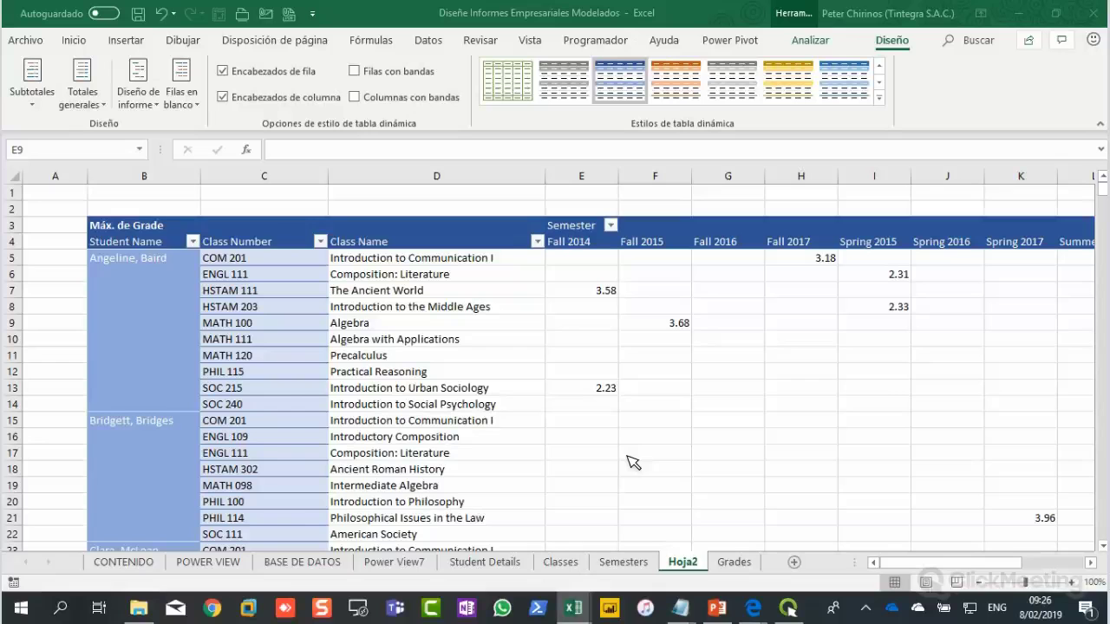
# Step: Open the Power View7 sheet, cross-filter the report by individual regions in the pie chart and clear the filter
pyautogui.click(395, 561)
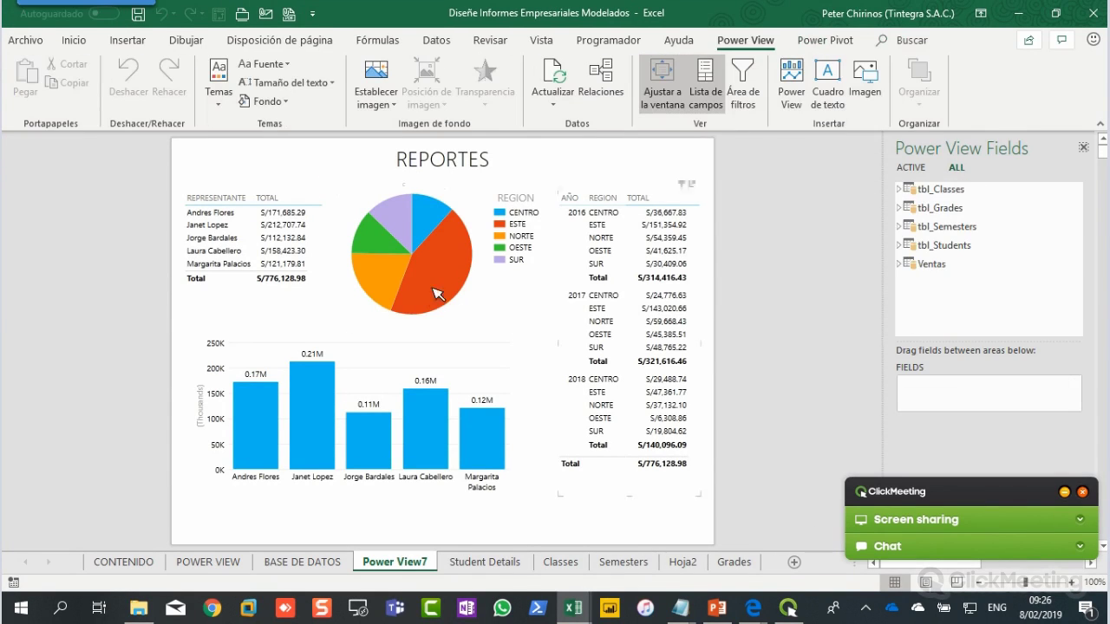
pyautogui.click(447, 276)
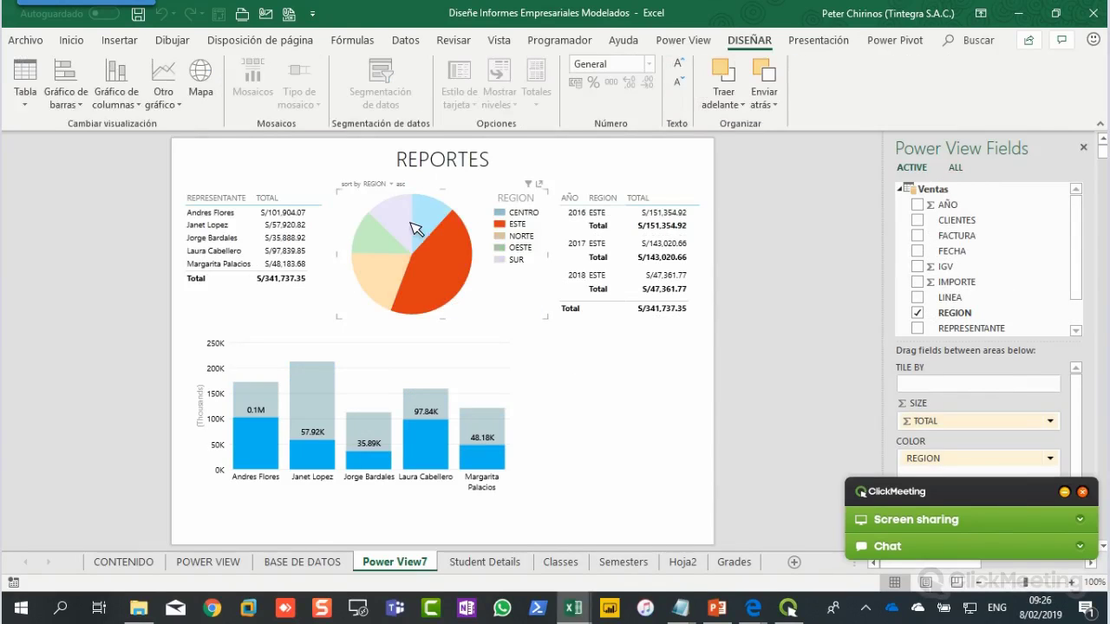
pyautogui.click(388, 278)
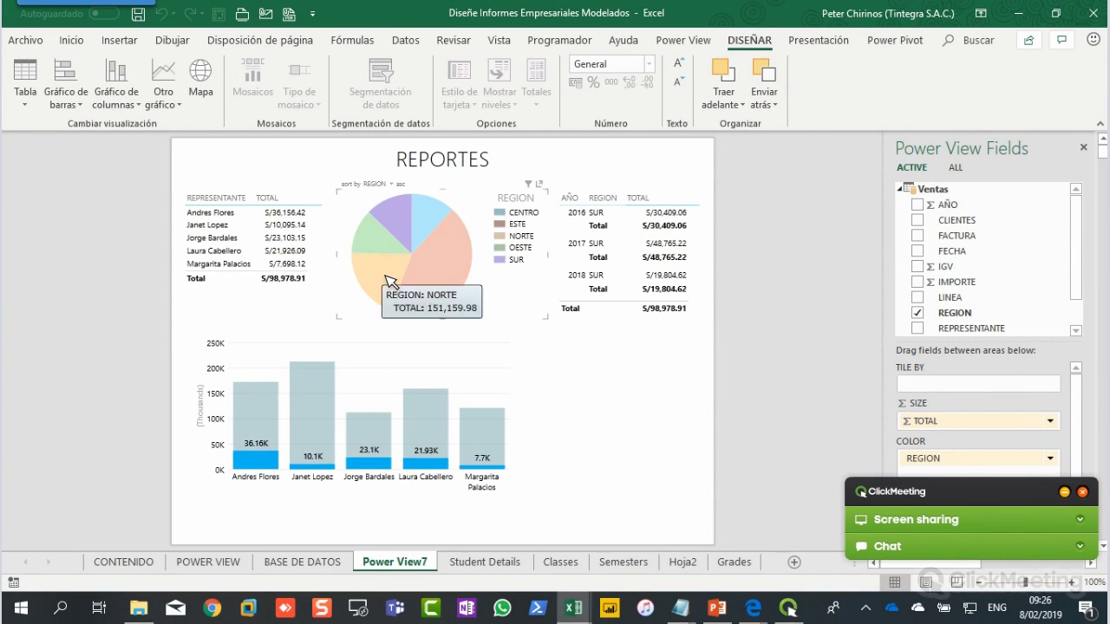
pyautogui.click(429, 216)
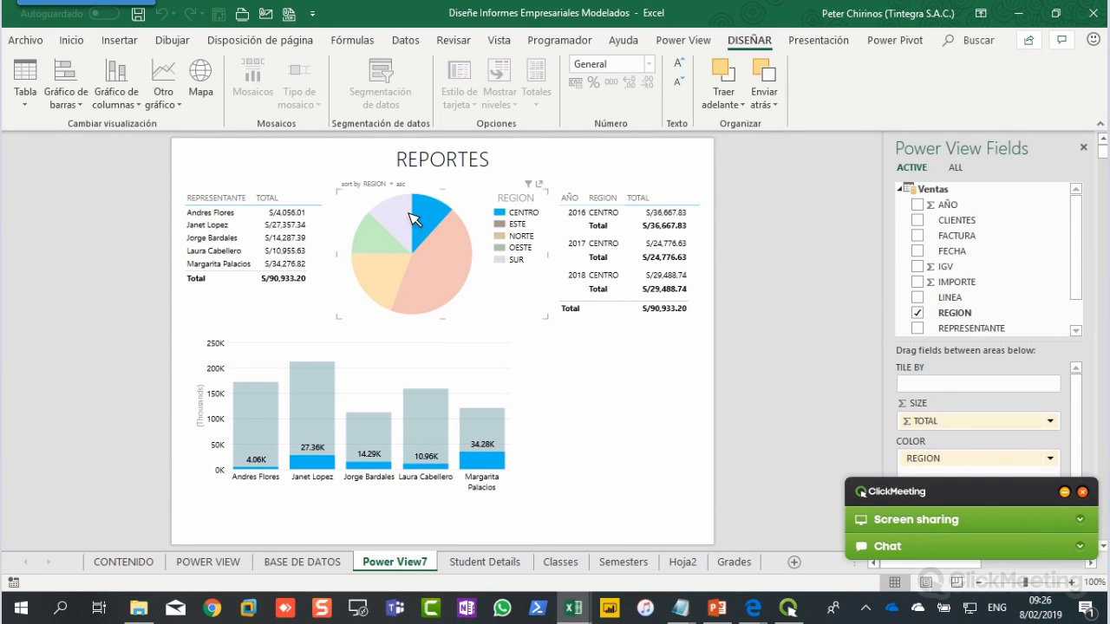
pyautogui.click(381, 236)
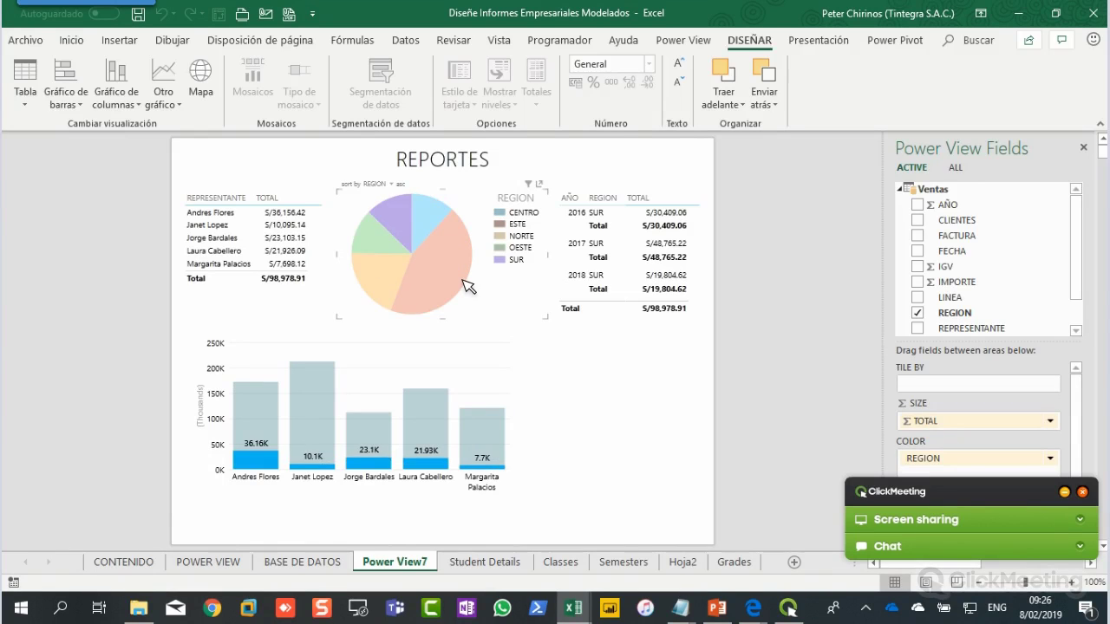
pyautogui.click(505, 302)
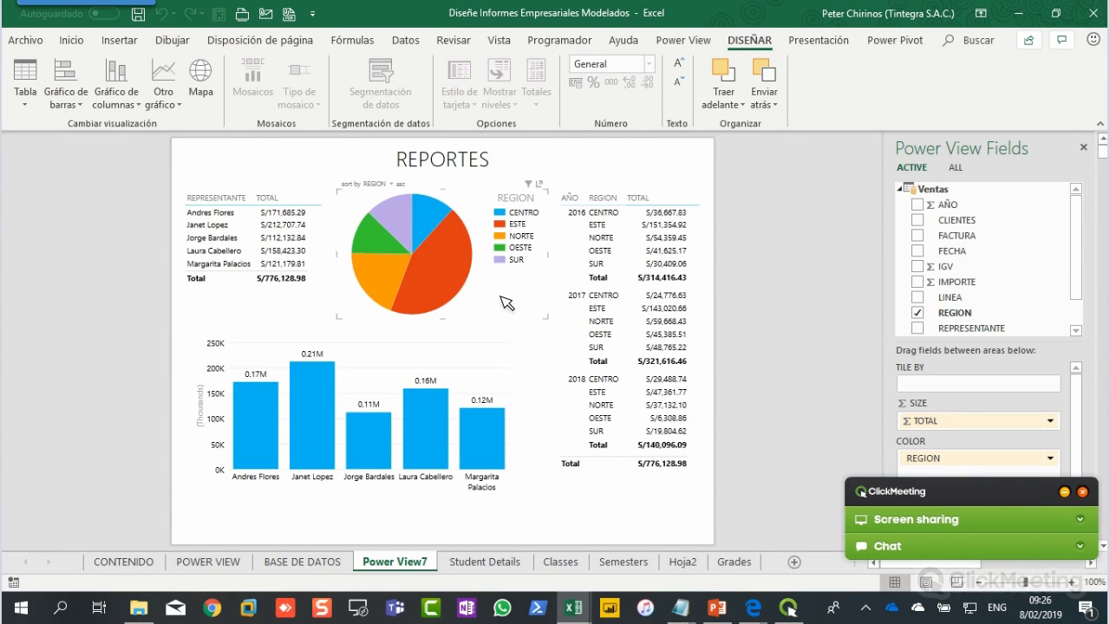
# Step: Cross-filter the report by single representatives in the column chart, clear the filter and open the Semesters sheet
pyautogui.click(326, 434)
pyautogui.click(369, 433)
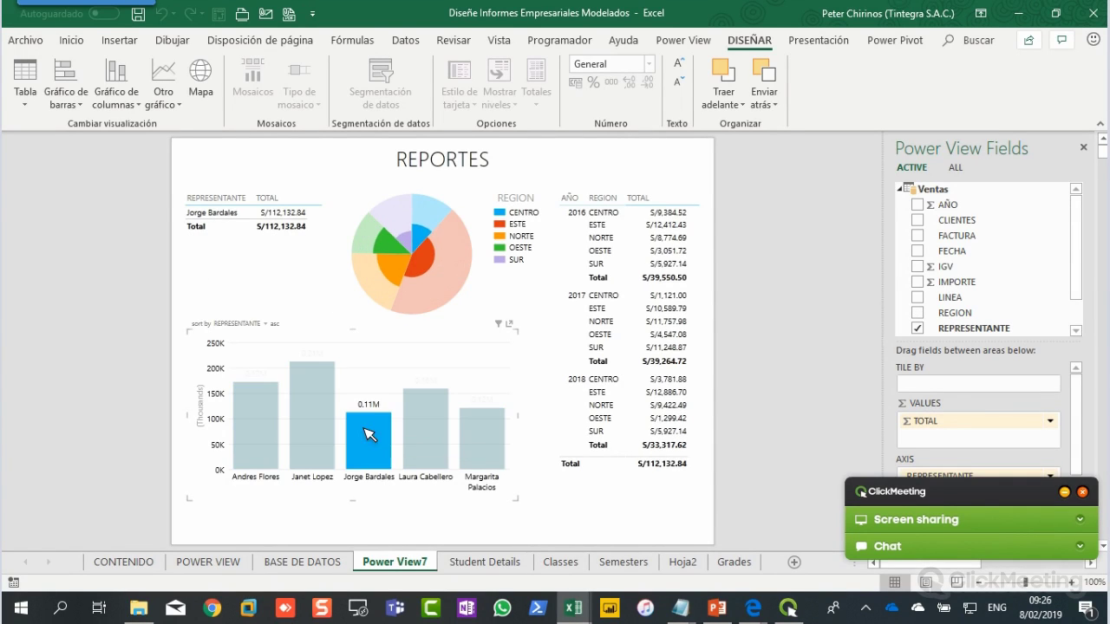
pyautogui.click(456, 345)
pyautogui.click(459, 347)
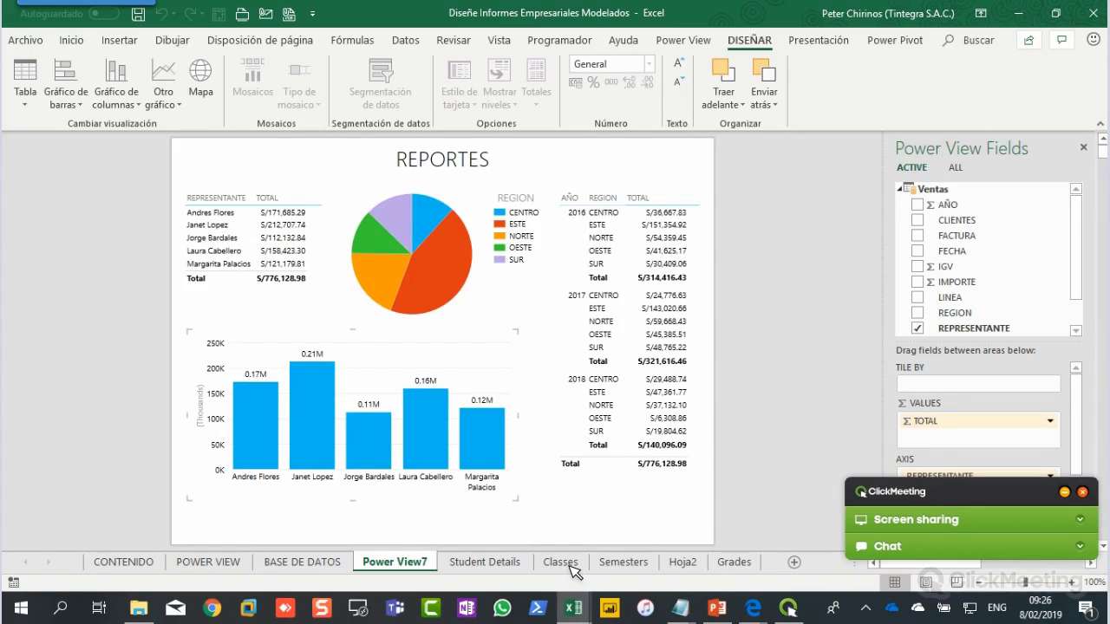
pyautogui.click(621, 565)
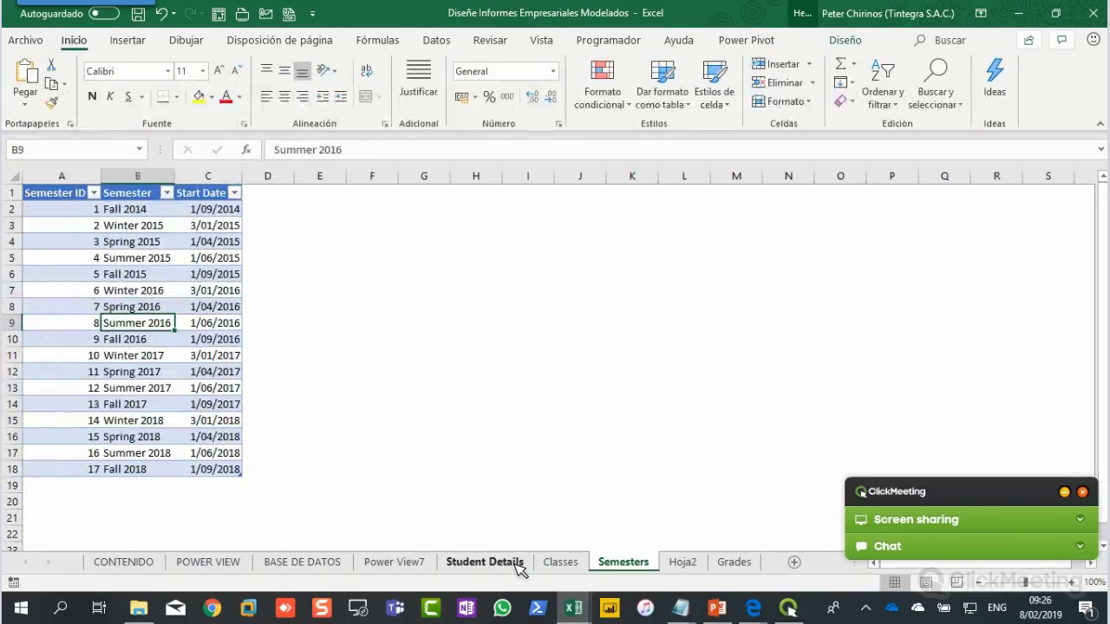
# Step: Move the Hoja2 sheet in front of Student Details and rename it INFORME MODELADO
pyautogui.click(519, 563)
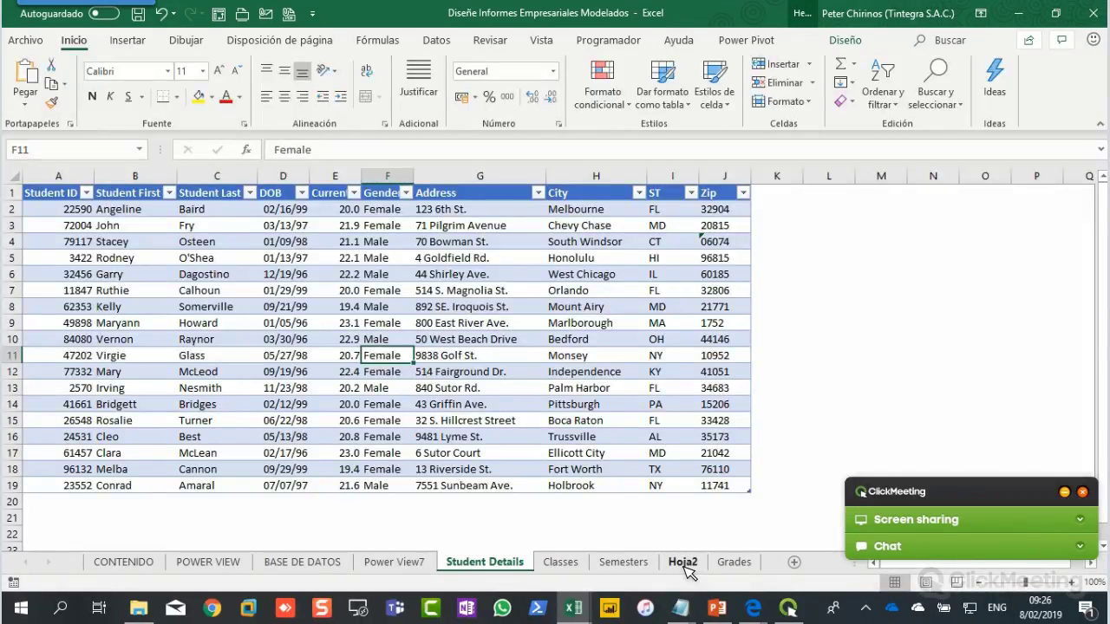
pyautogui.moveTo(682, 562); pyautogui.dragTo(466, 568)
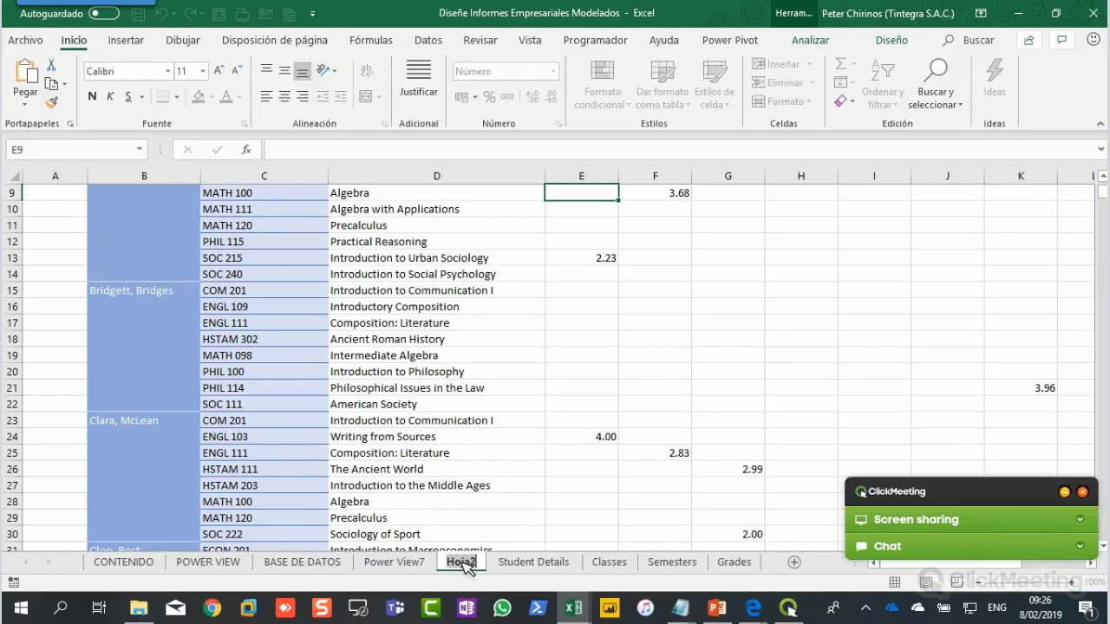
pyautogui.write('INFORME MODELADO')
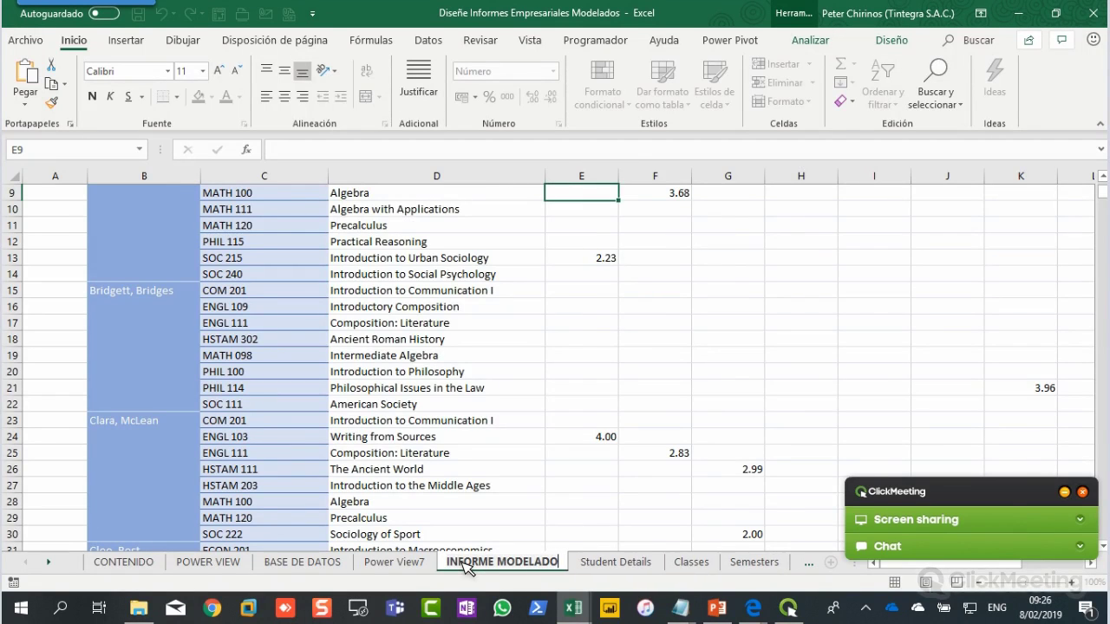
pyautogui.press('Return')
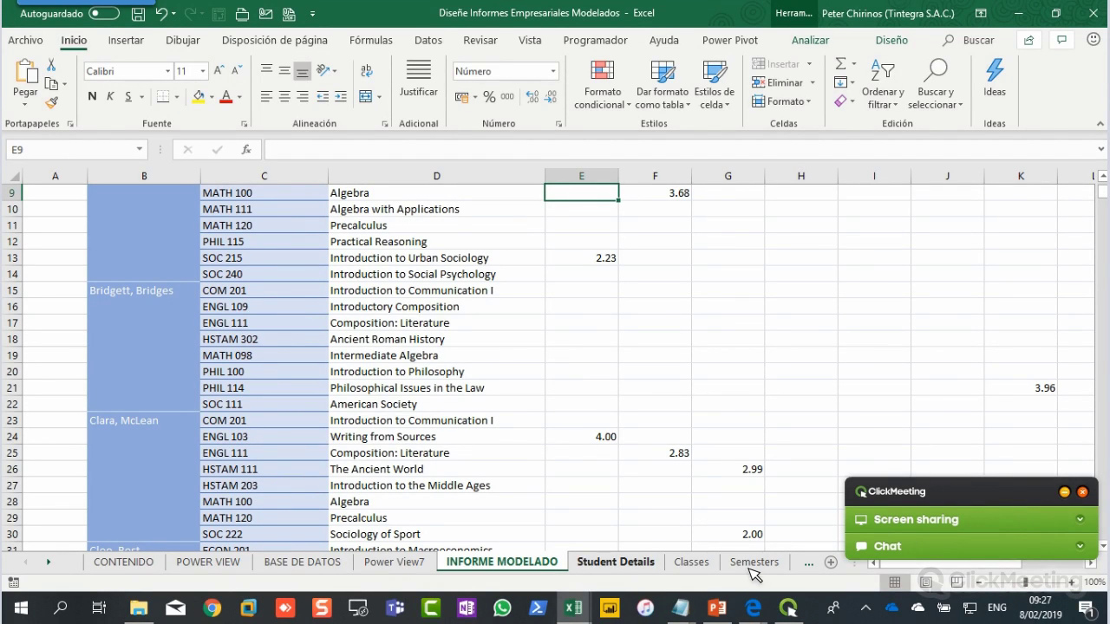
# Step: Review the Semesters and Grades sheets and the Power Pivot model in diagram and data view, then return to the INFORME MODELADO sheet
pyautogui.click(800, 565)
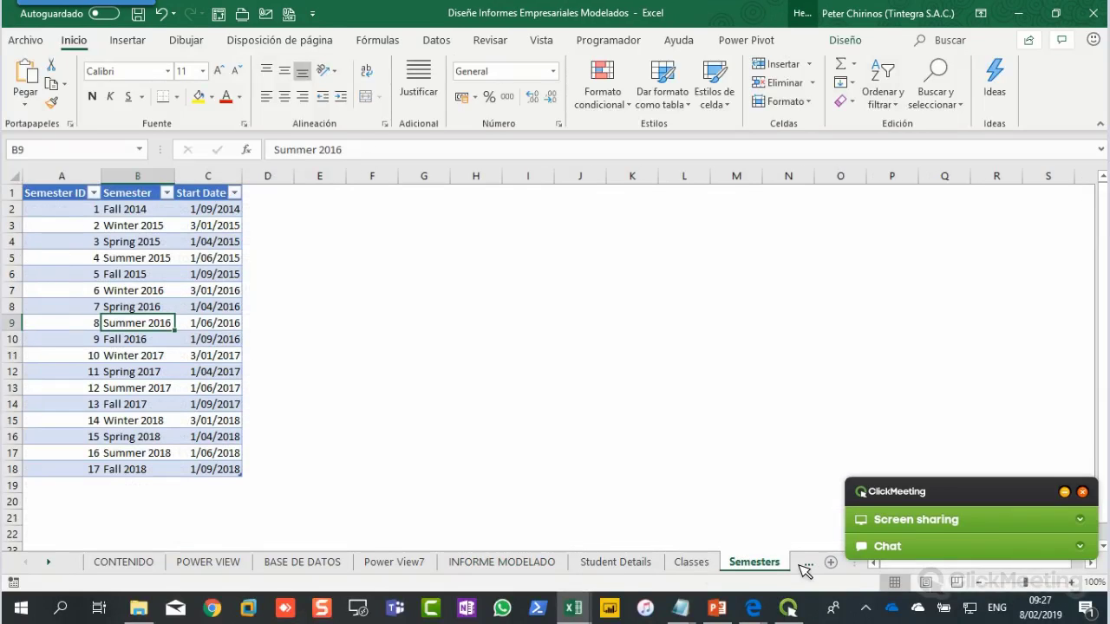
pyautogui.click(801, 566)
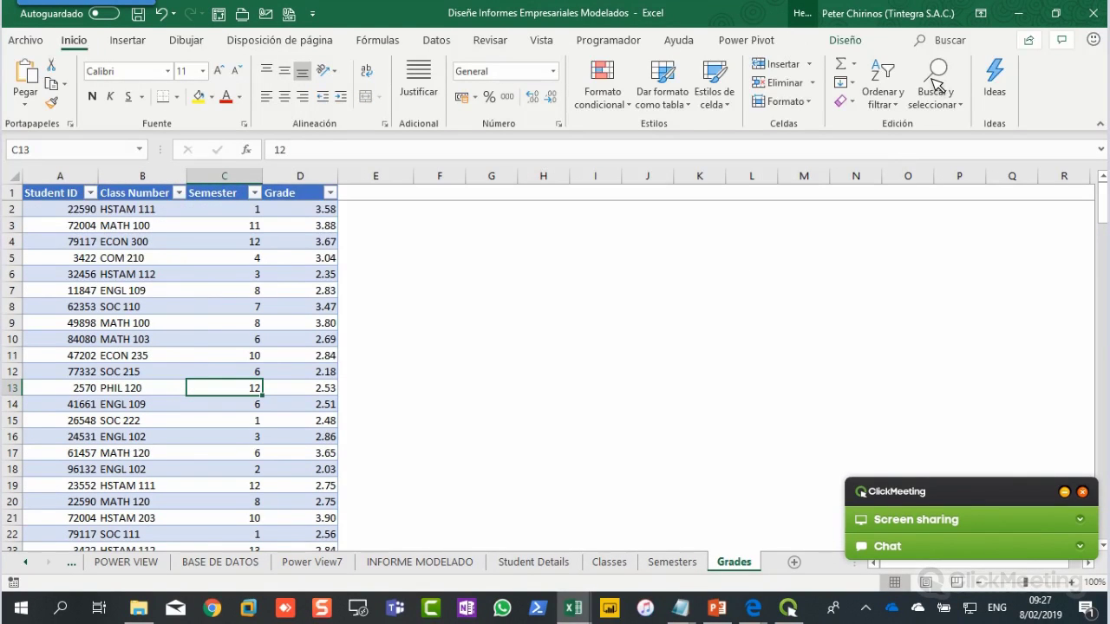
pyautogui.hotkey('alt', 'Tab')
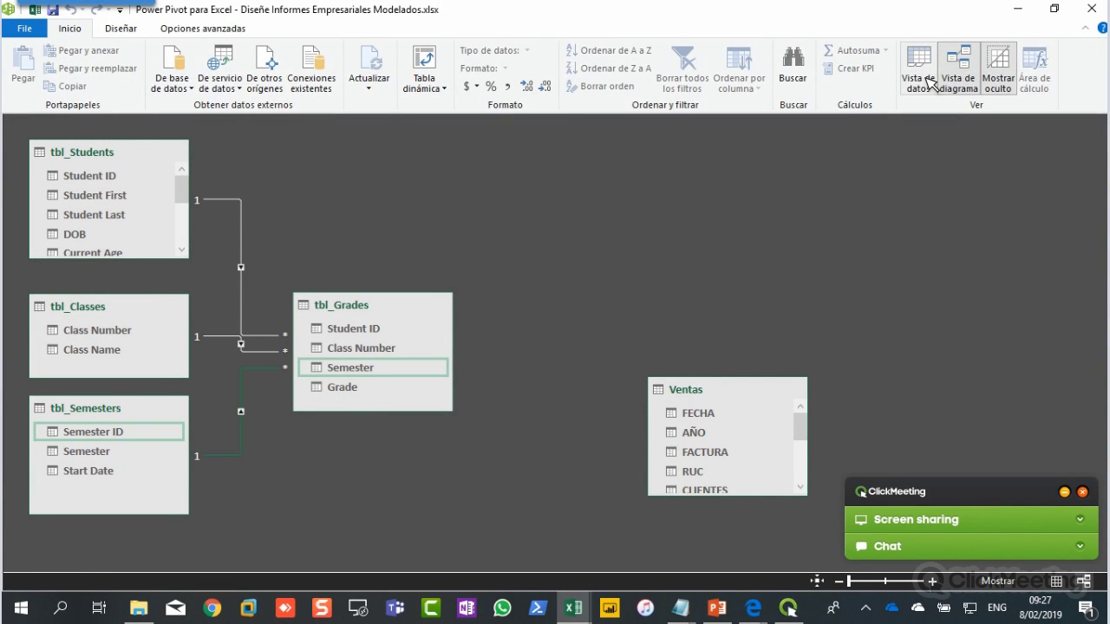
pyautogui.click(930, 83)
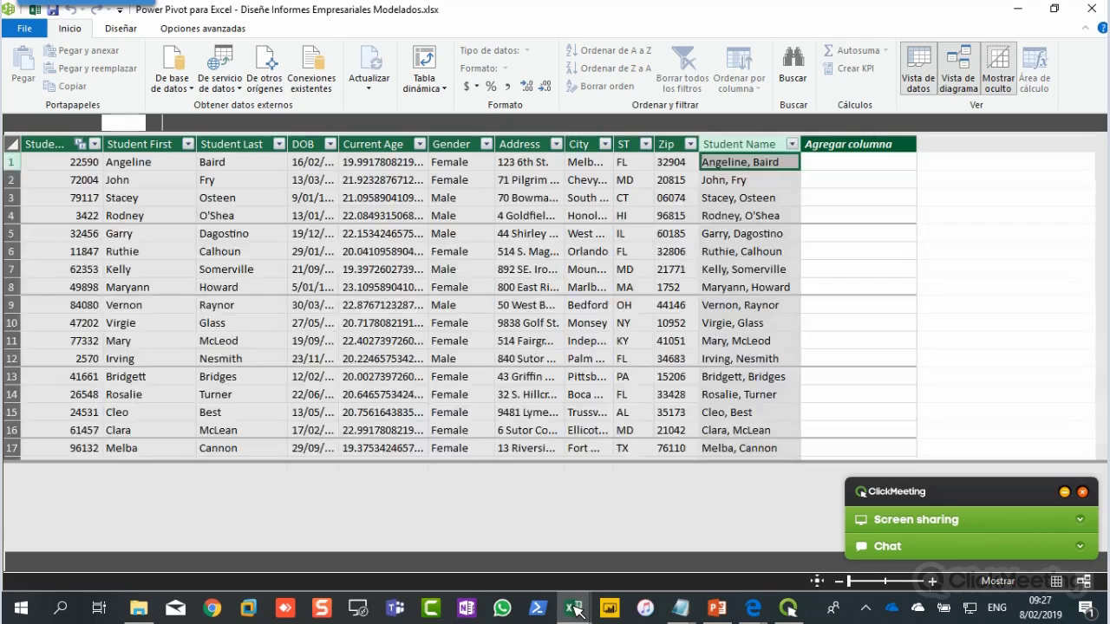
pyautogui.moveTo(574, 610)
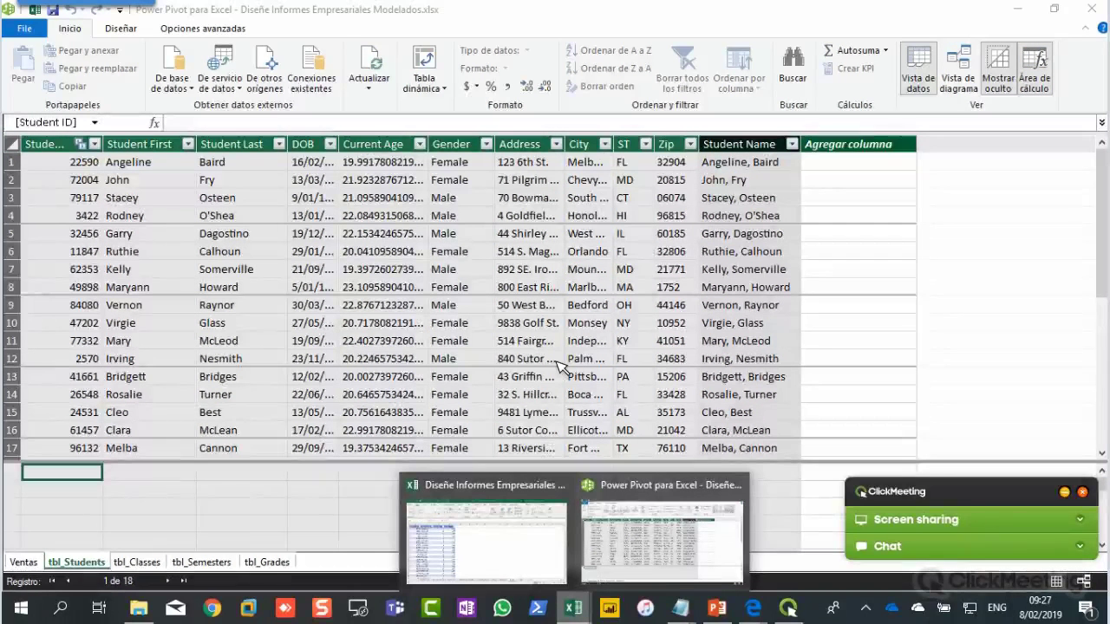
pyautogui.hotkey('alt', 'Tab')
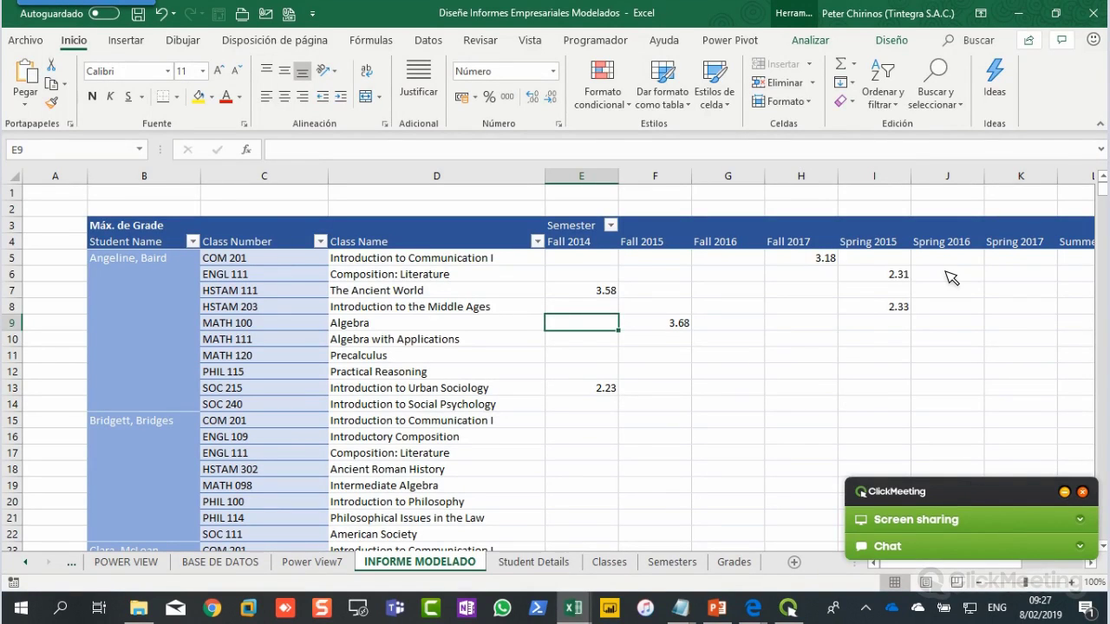
# Step: Expand the ClickMeeting chat and collapse the ribbon on the POWER VIEW sheet
pyautogui.click(1052, 330)
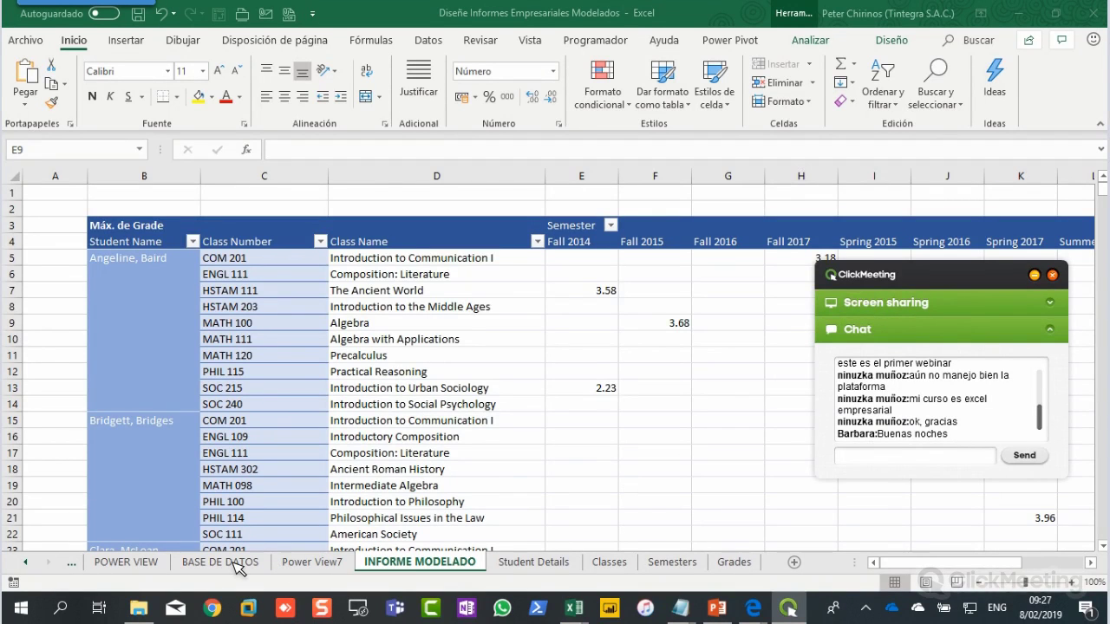
pyautogui.click(154, 563)
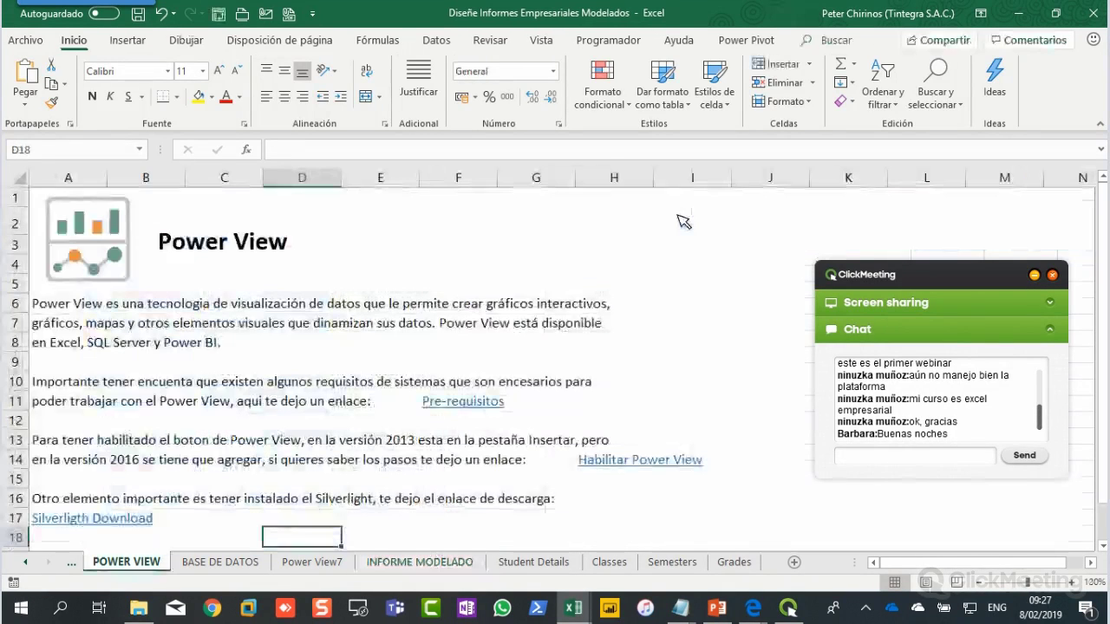
pyautogui.doubleClick(86, 44)
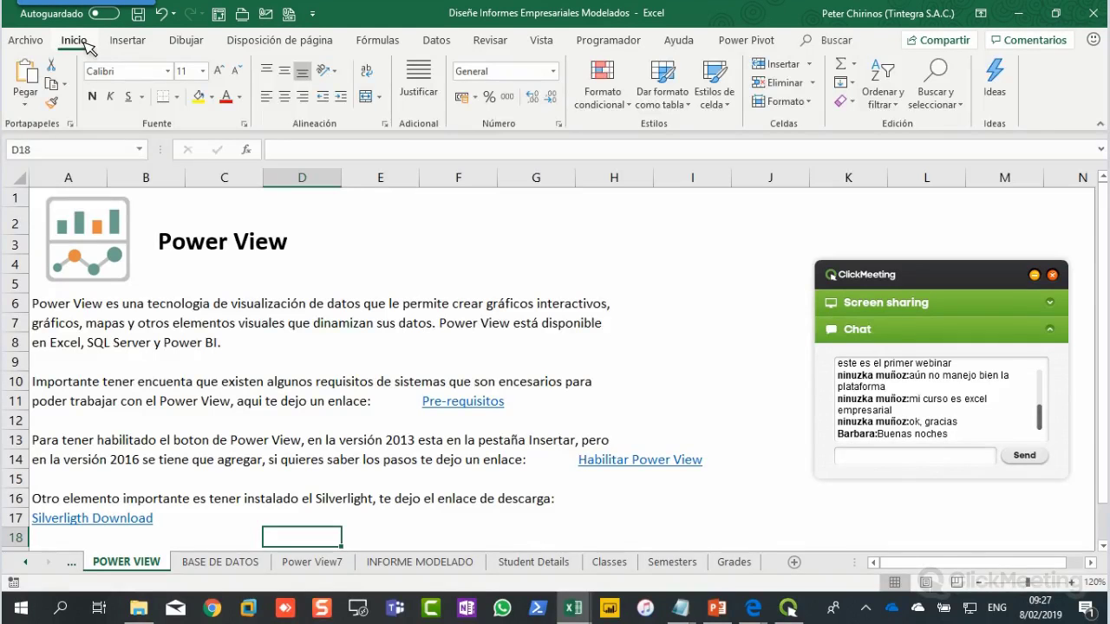
pyautogui.click(704, 245)
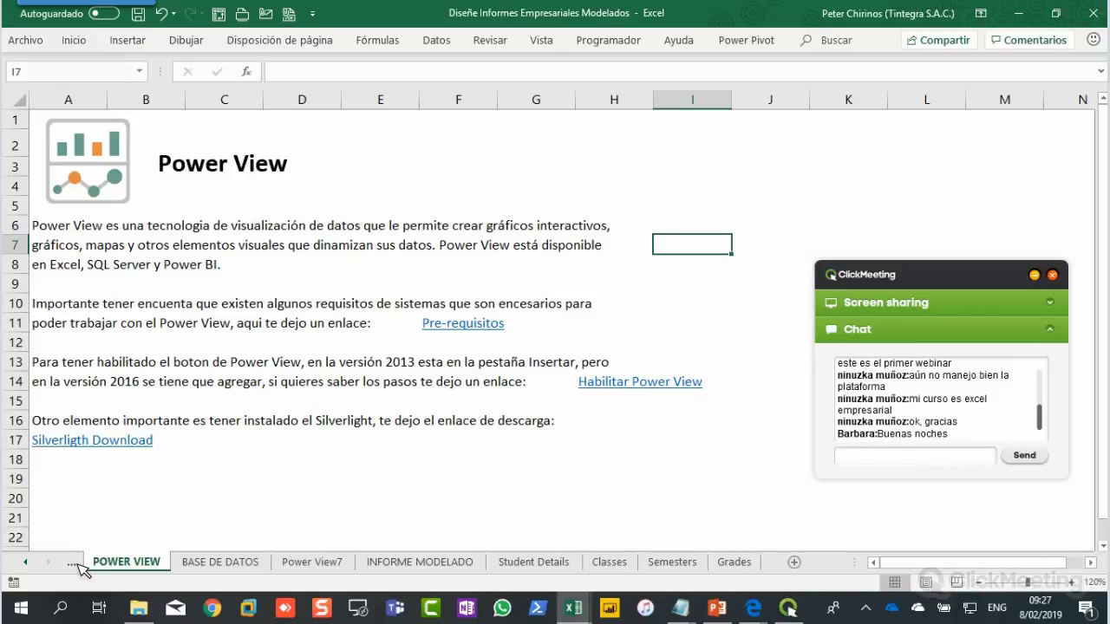
# Step: Open the CONTENIDO sheet and go over the instructor's contact details and certifications
pyautogui.hotkey('ctrl', 'pageup')
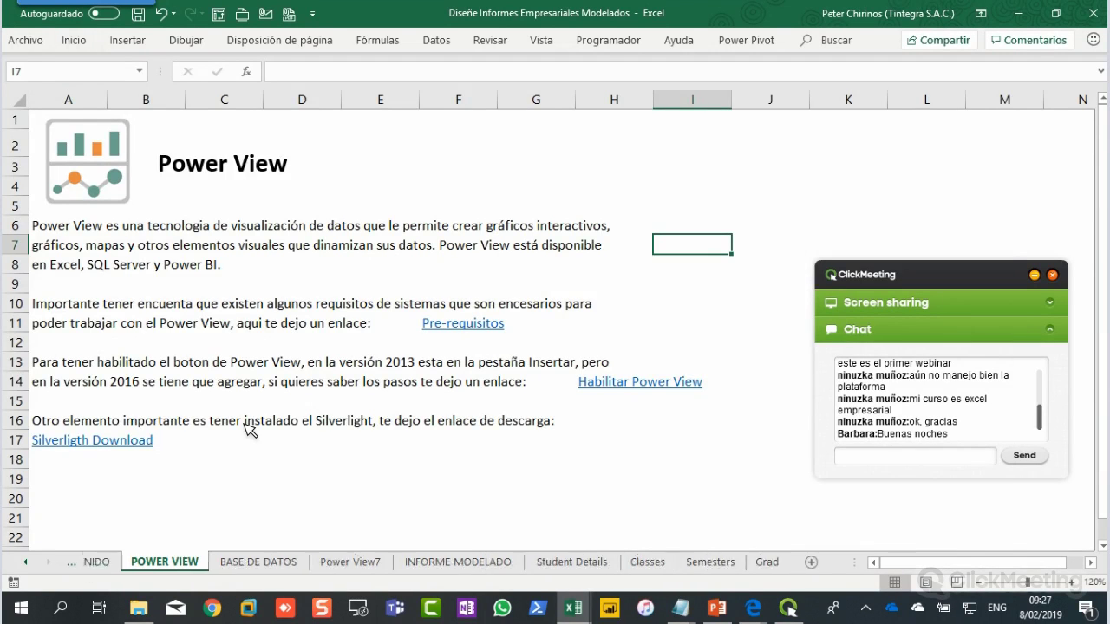
pyautogui.click(211, 294)
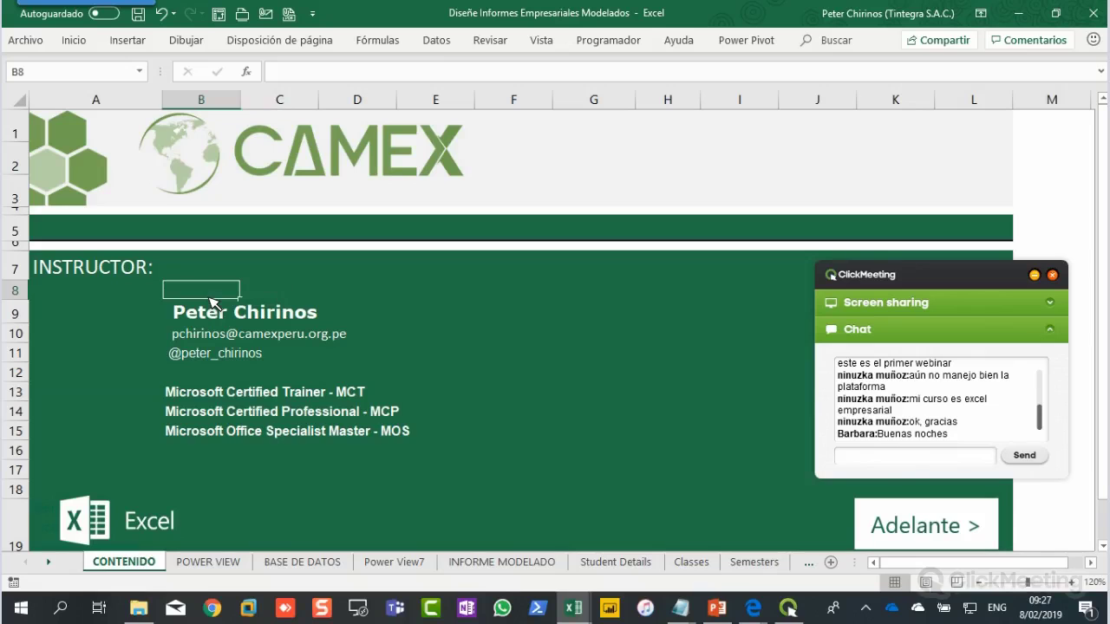
pyautogui.click(194, 338)
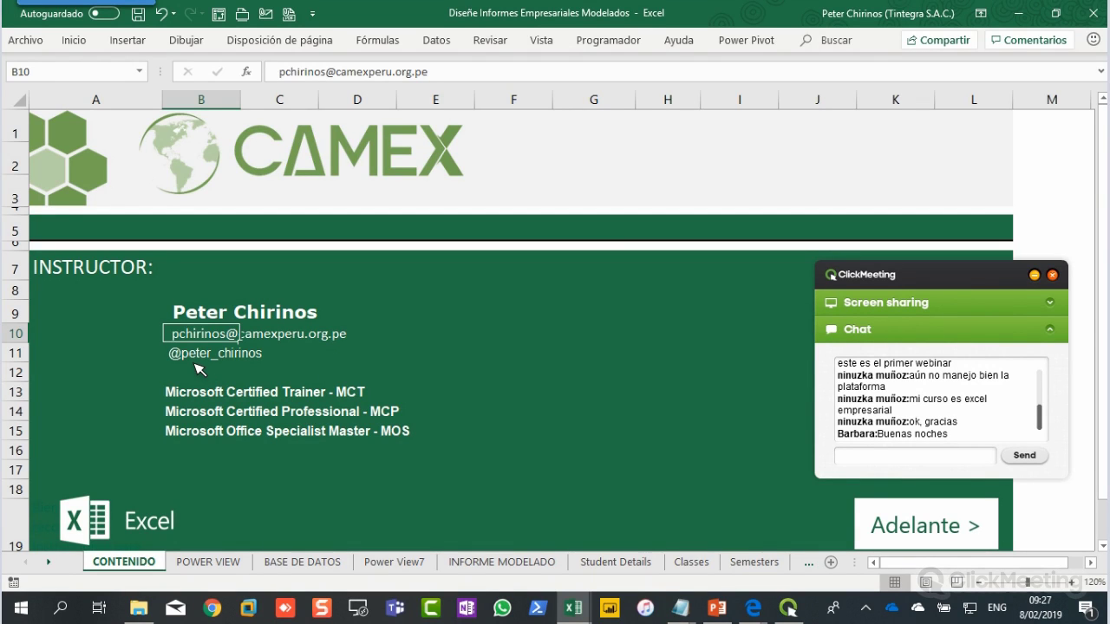
pyautogui.press('Down')
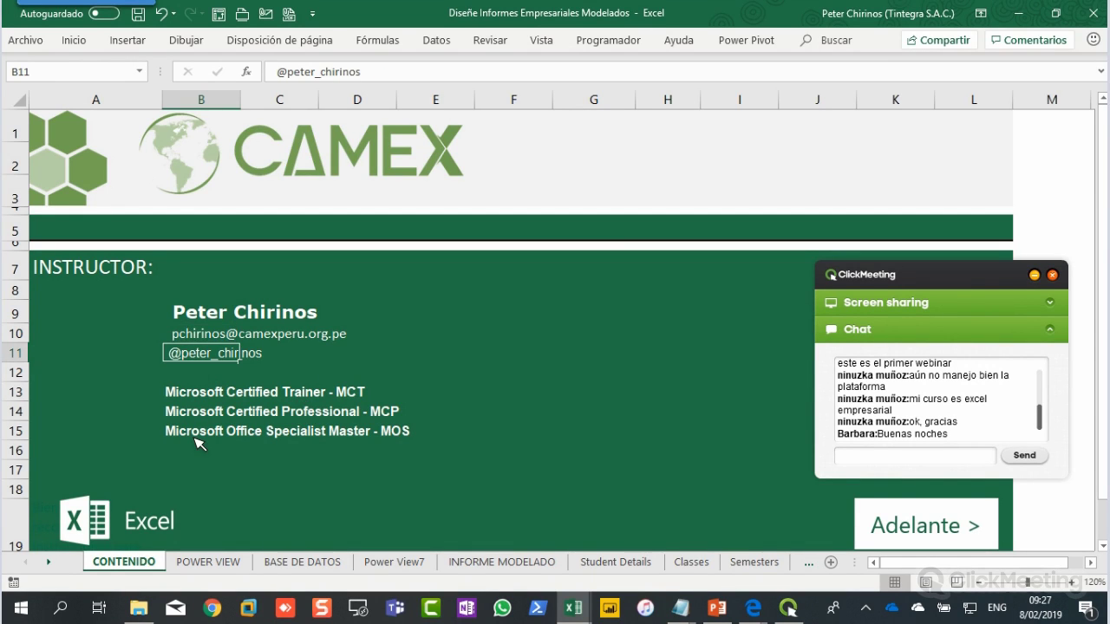
pyautogui.click(286, 463)
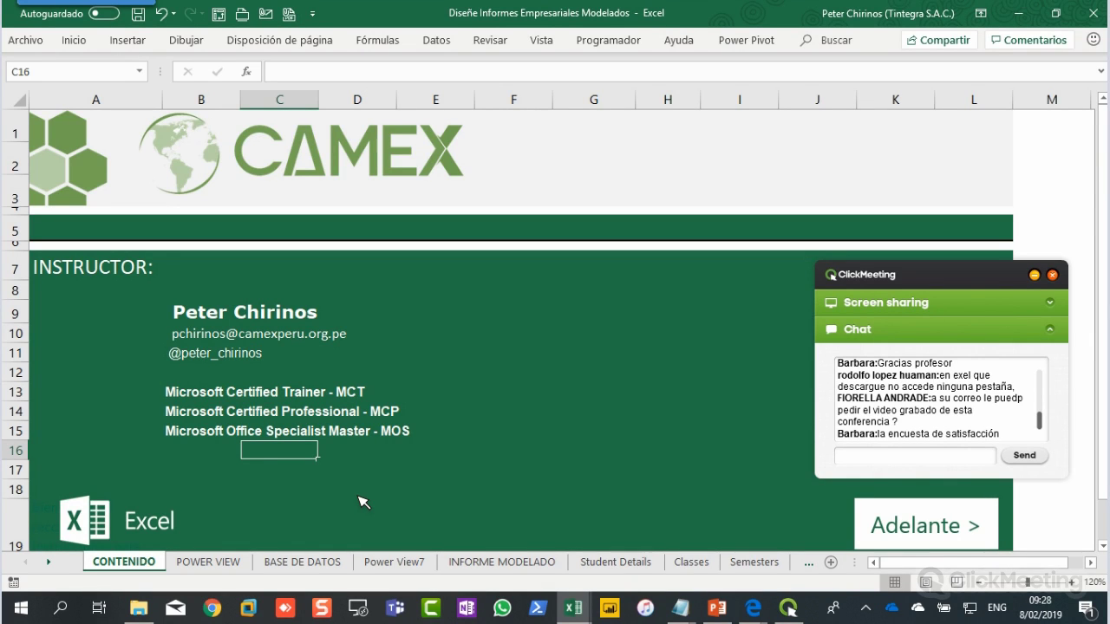
pyautogui.click(682, 608)
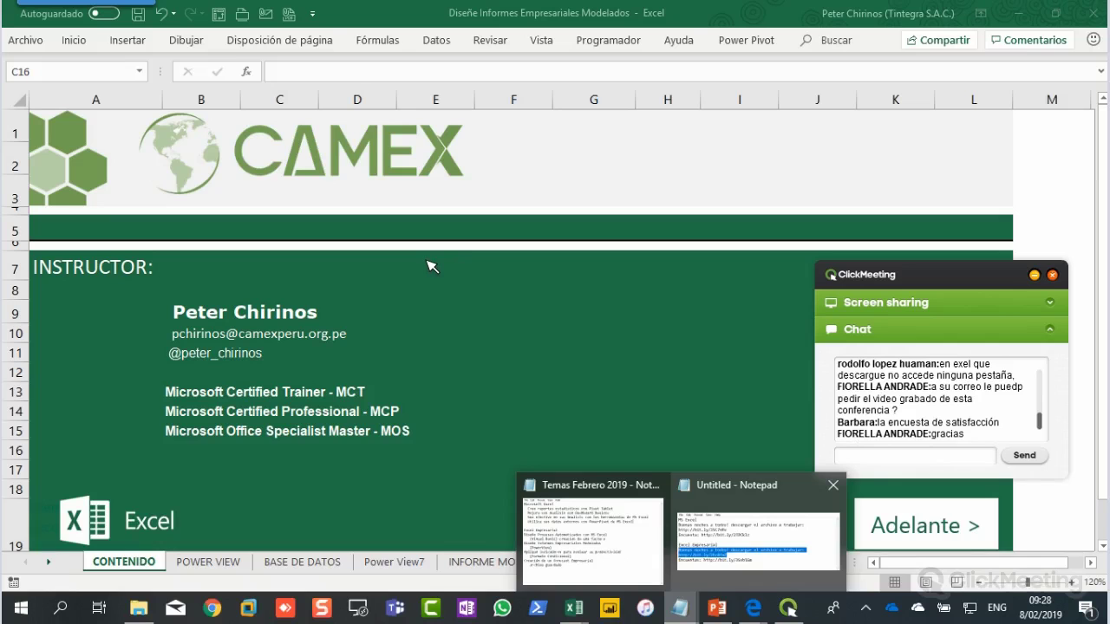
pyautogui.hotkey('alt', 'Tab')
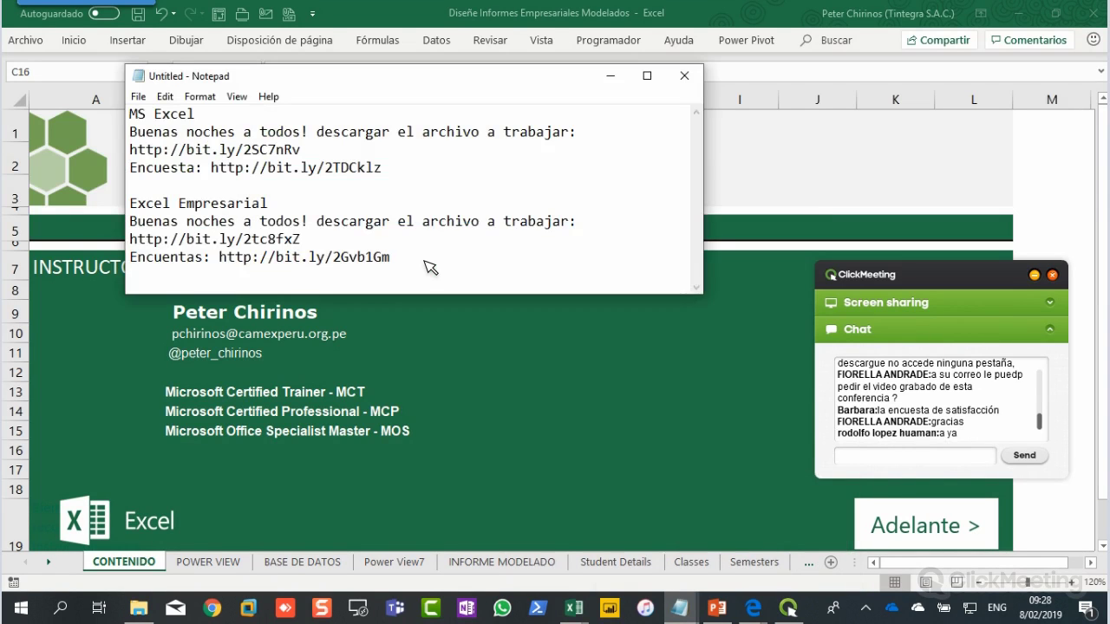
pyautogui.click(430, 267)
pyautogui.hotkey('shift', 'Home')
pyautogui.hotkey('ctrl', 'c')
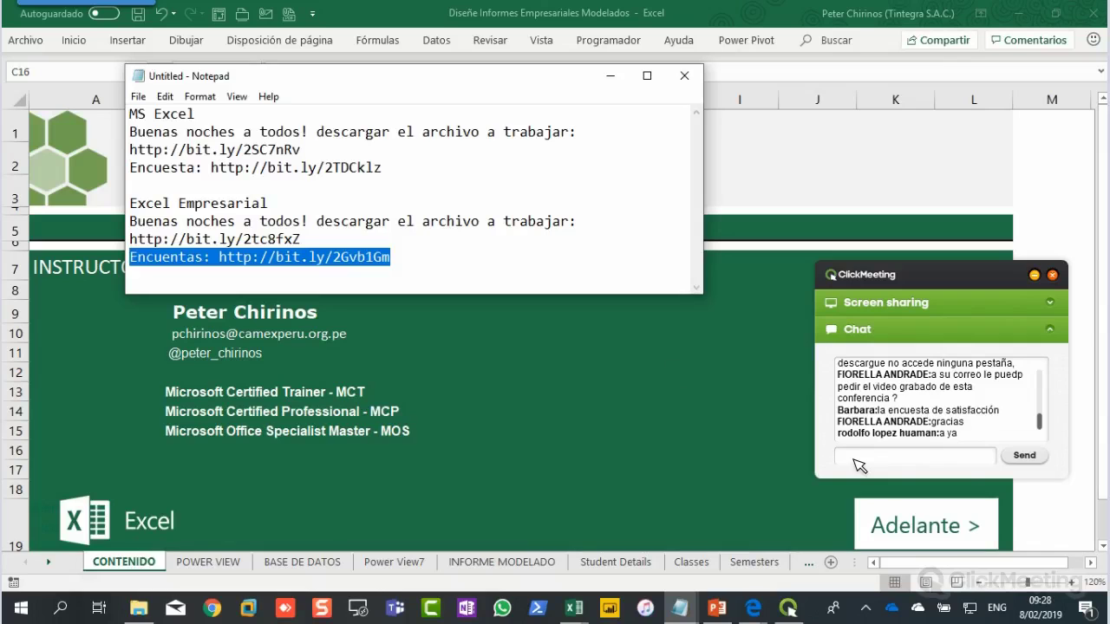
pyautogui.click(886, 456)
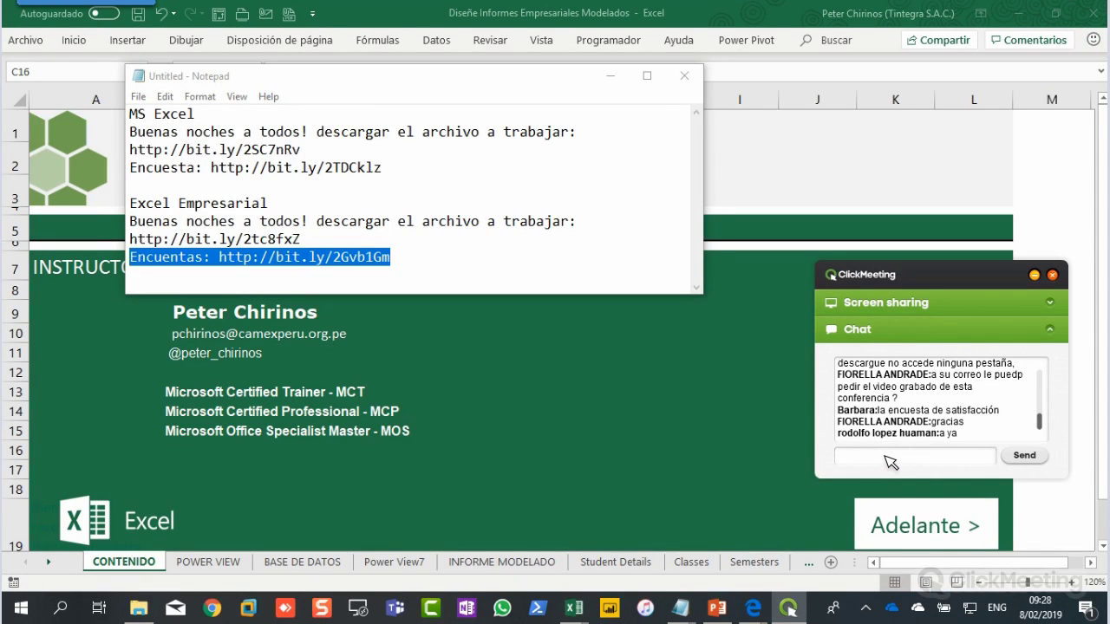
pyautogui.hotkey('ctrl', 'v')
pyautogui.press('Return')
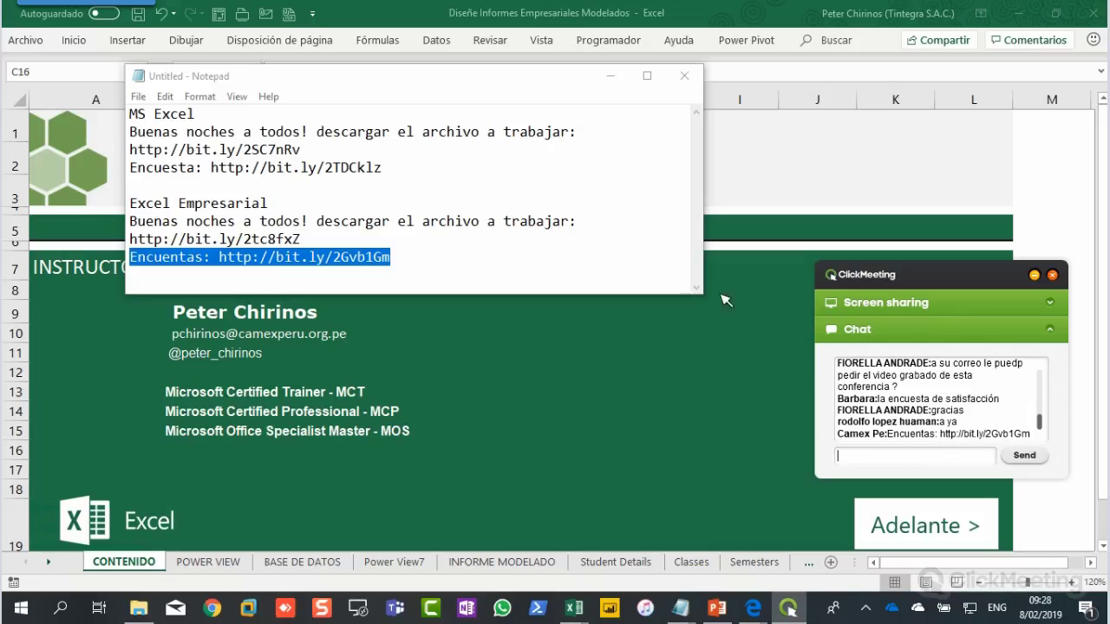
pyautogui.click(617, 77)
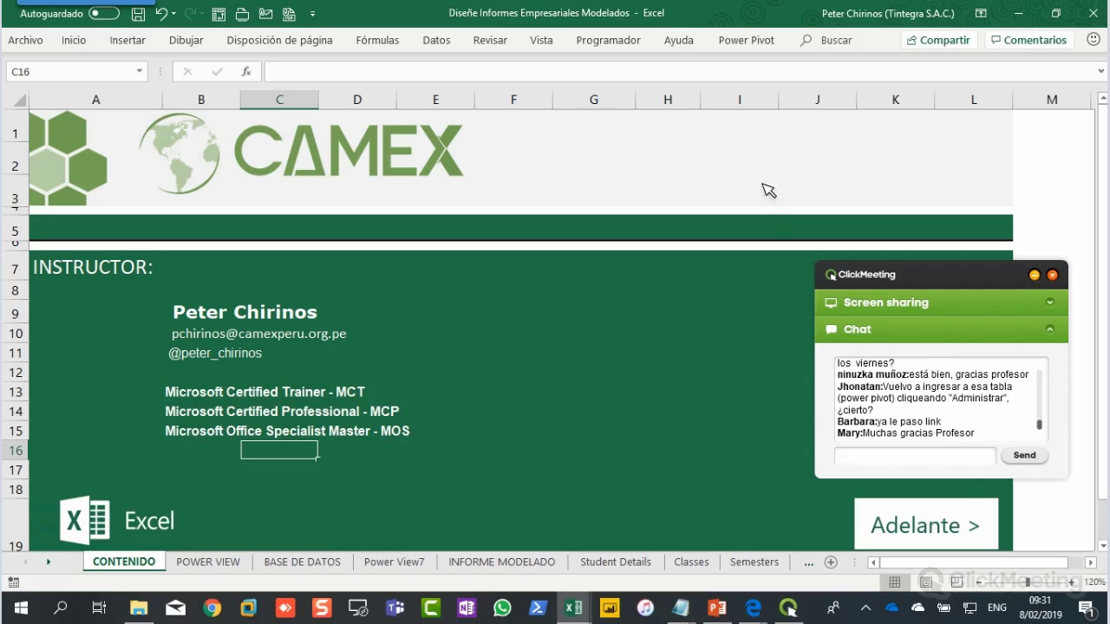
# Step: Display the Power Pivot commands for managing the workbook's data model
pyautogui.click(745, 40)
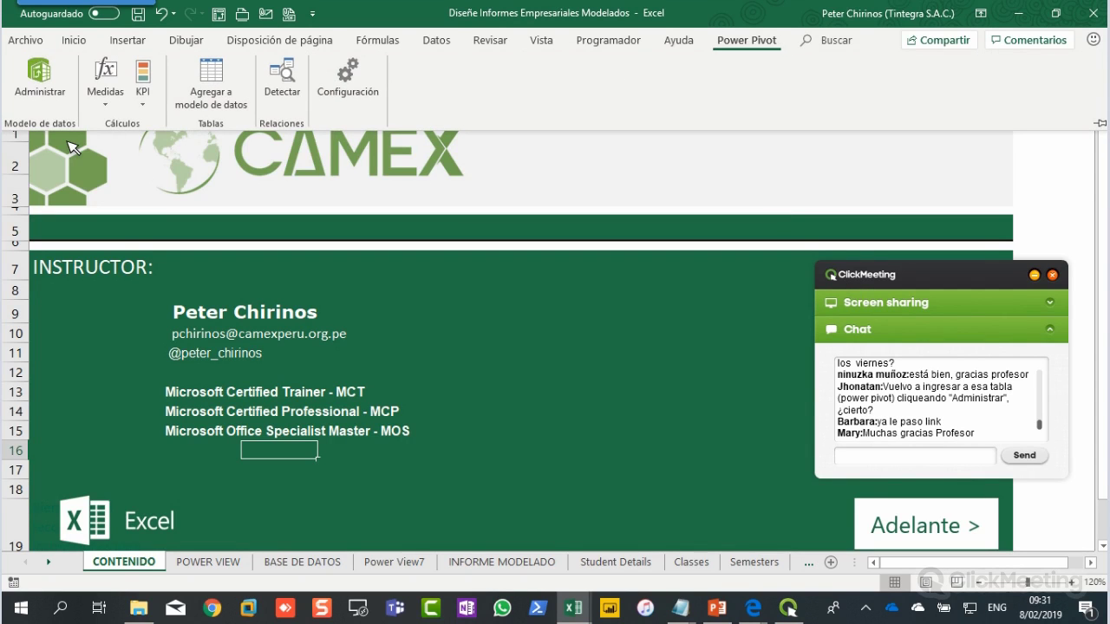